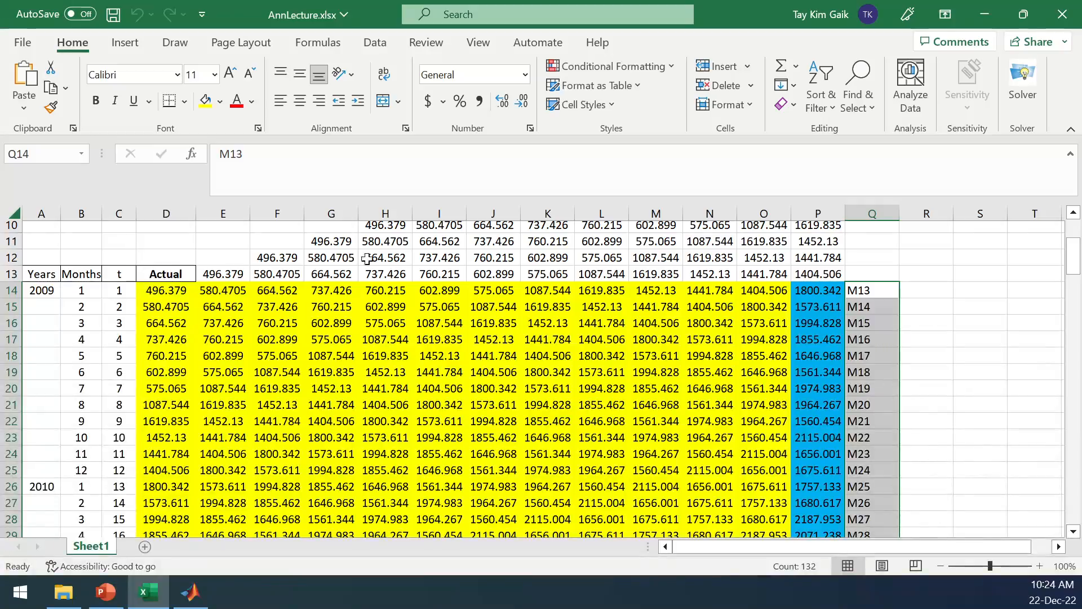
Examine the shifted monthly data down to row 157 and copy the Actual values in D14:D157.
left_click_drag(1072, 265, 1041, 530)
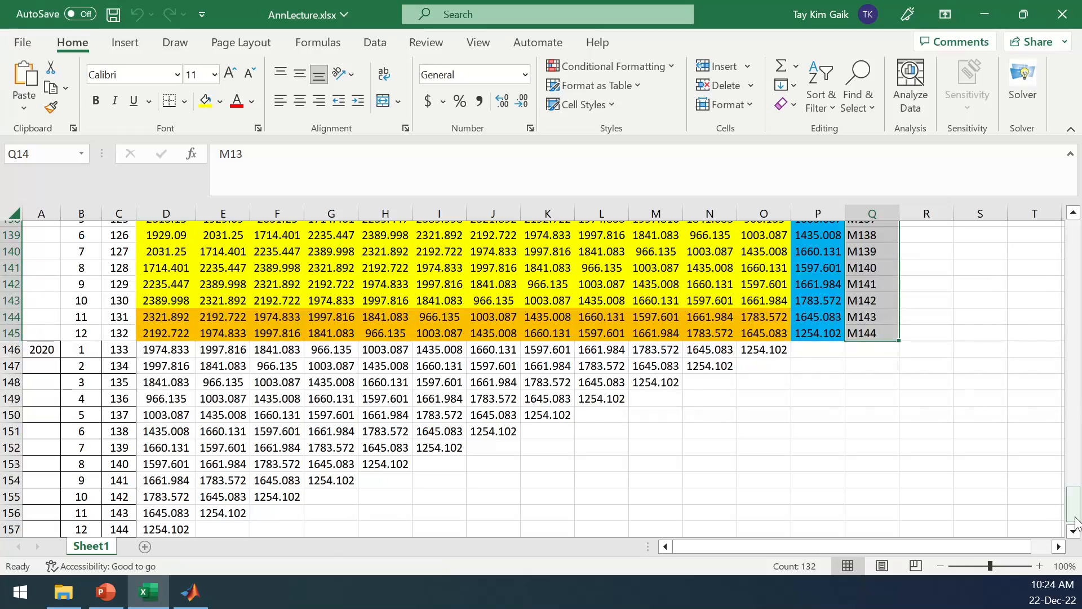
left_click_drag(1074, 507, 1074, 261)
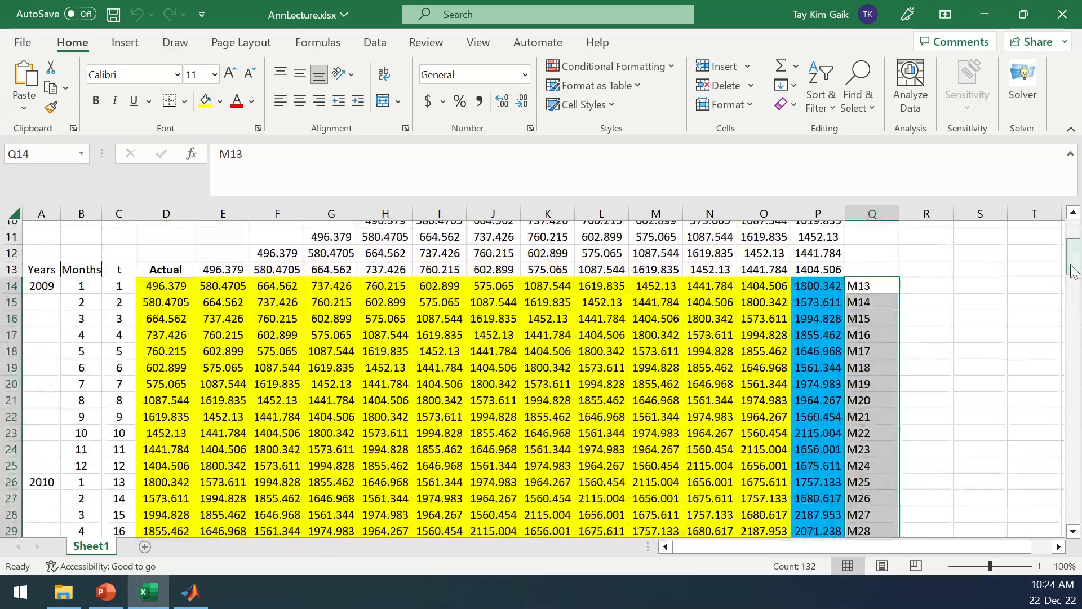
left_click_drag(166, 286, 167, 509)
key("ctrl+c")
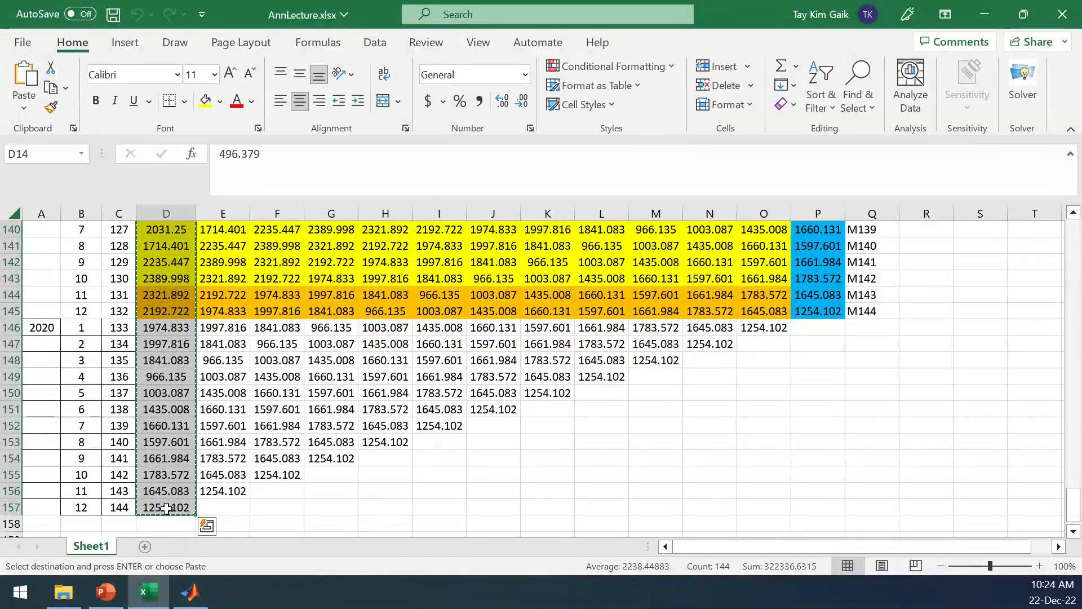
left_click_drag(1075, 507, 1074, 245)
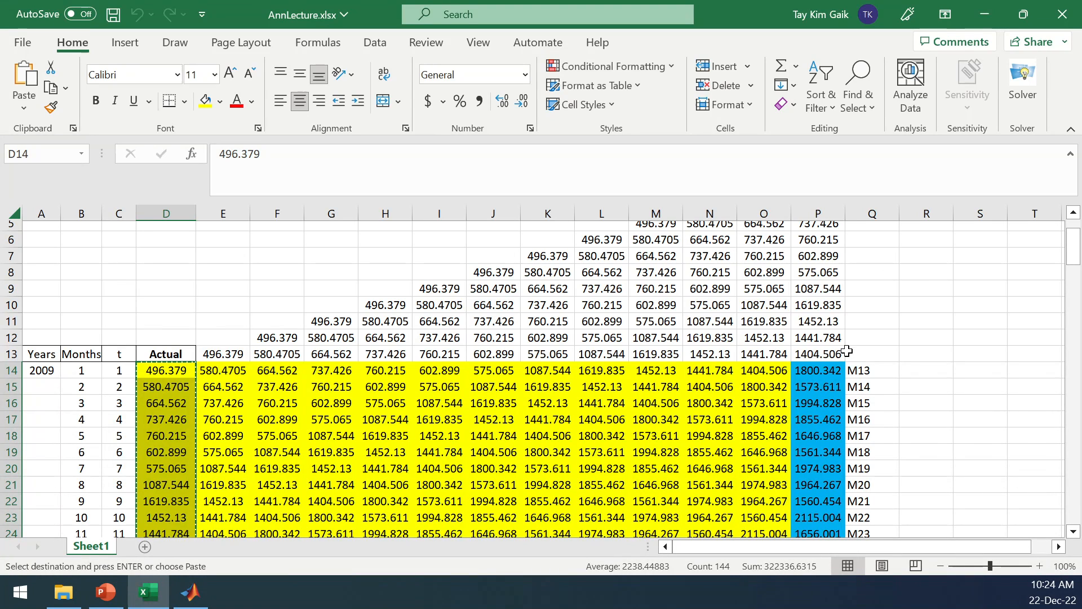
left_click_drag(1074, 255, 1075, 261)
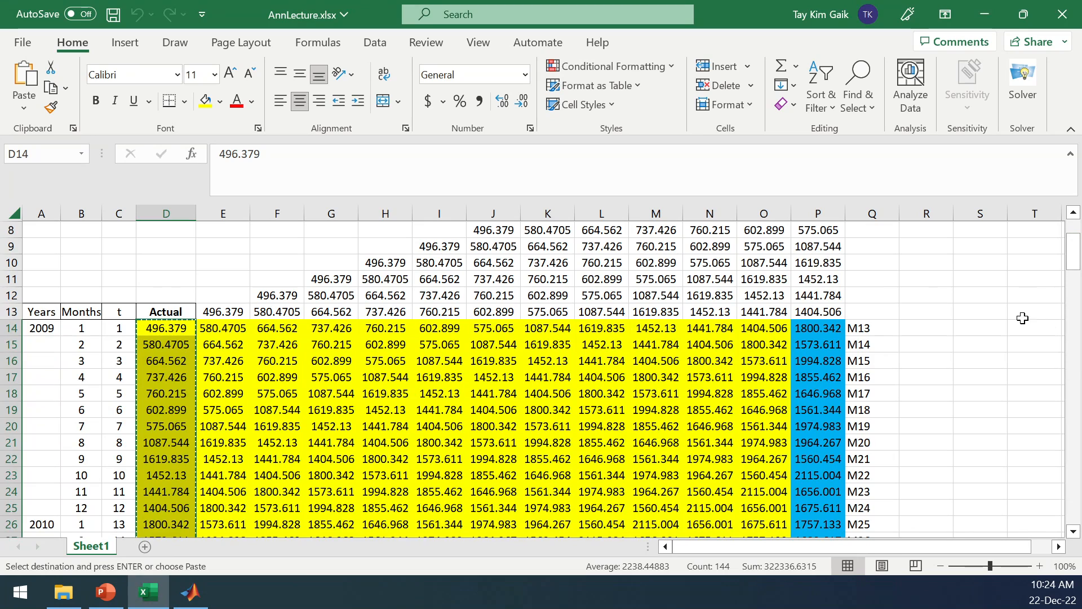
Examine the first row's input values one by one from D14 to O14 against the M1 to M12 headings.
left_click(1024, 342)
left_click(164, 330)
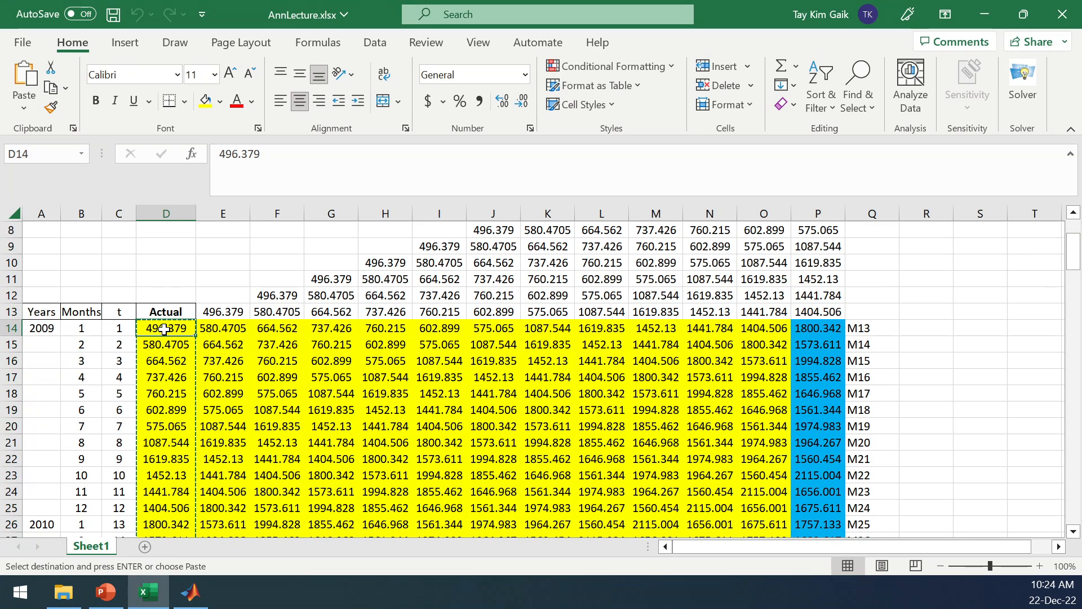
left_click(212, 333)
left_click(279, 331)
left_click(332, 331)
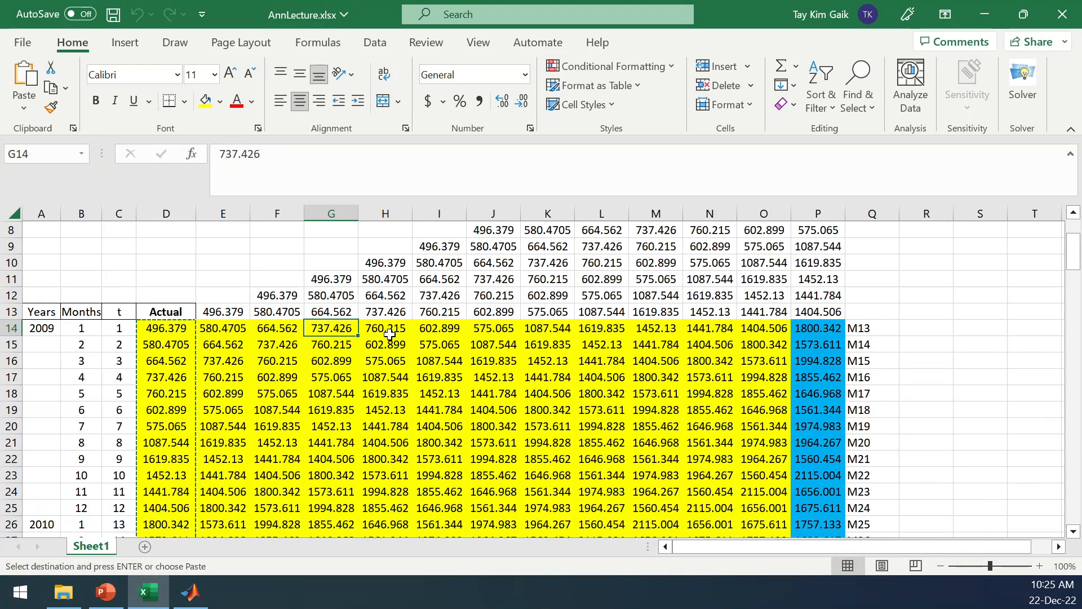
left_click(390, 334)
left_click(446, 331)
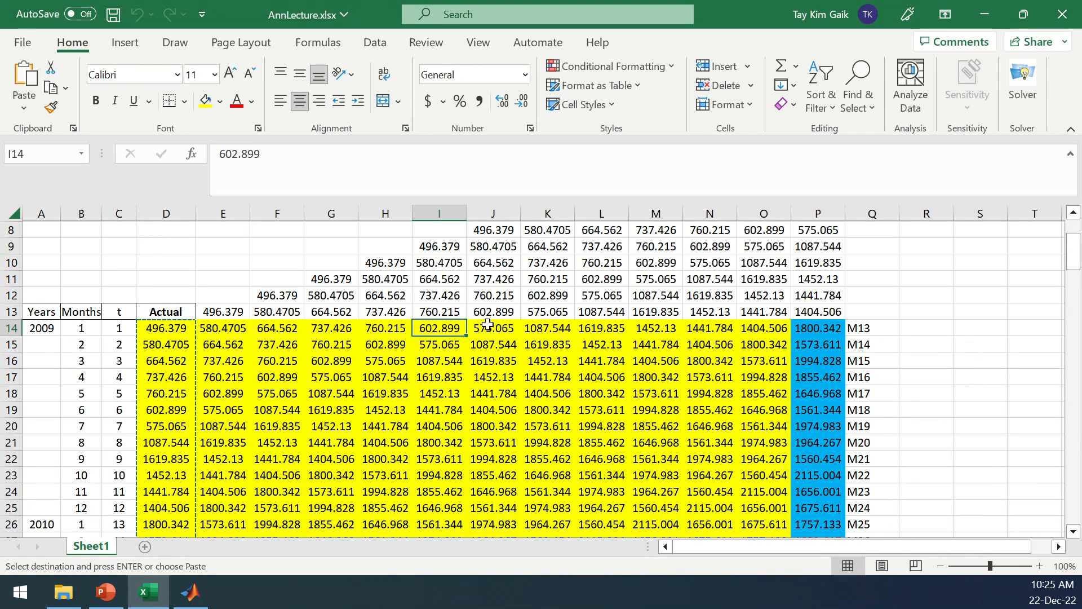
left_click(489, 326)
left_click(558, 330)
left_click(614, 327)
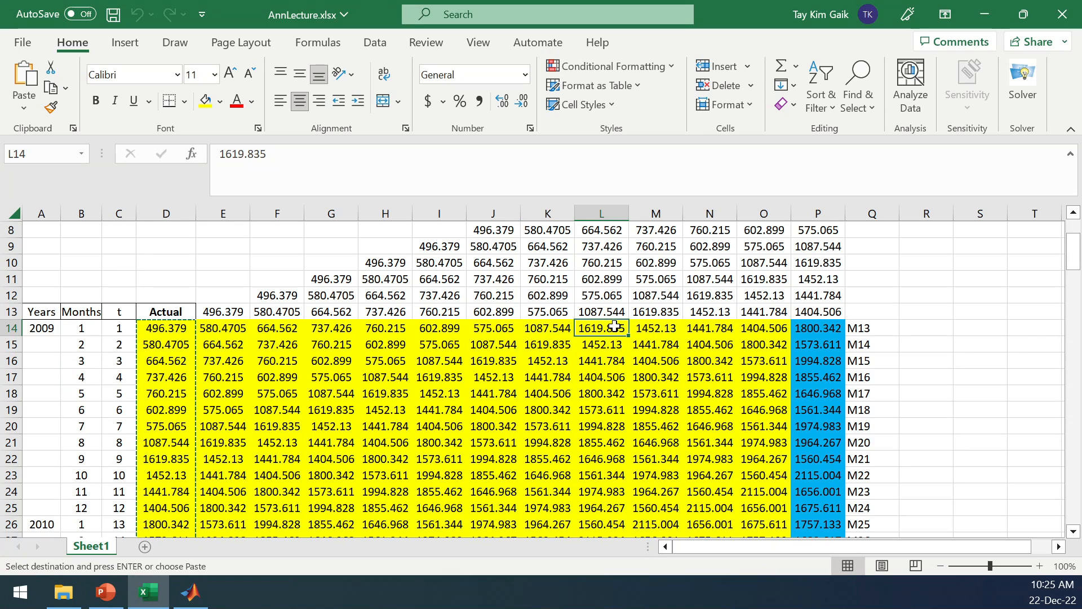
left_click(645, 328)
left_click(711, 332)
left_click(761, 330)
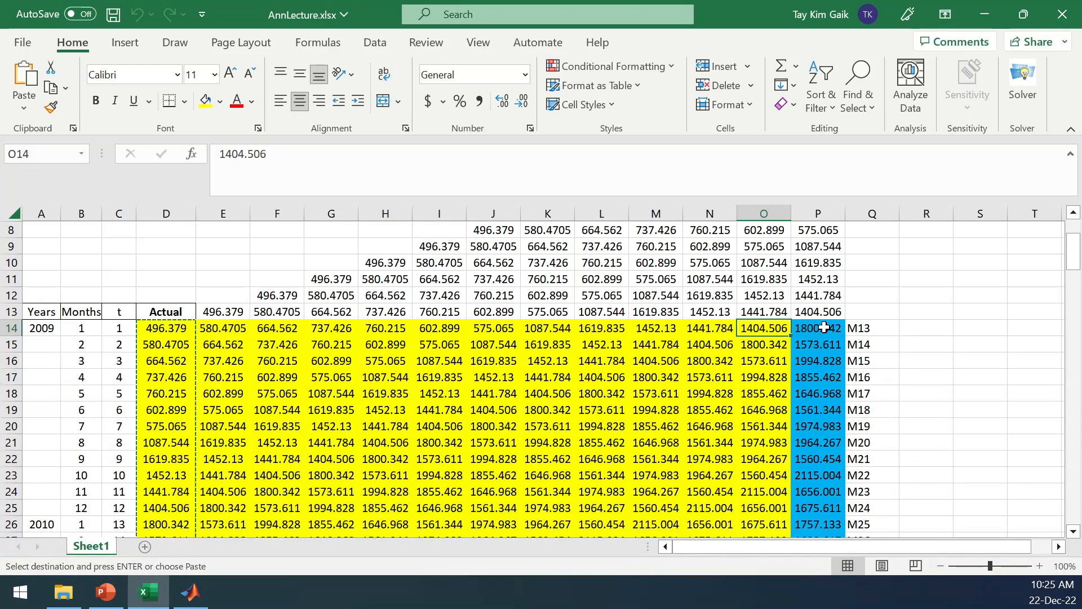
left_click_drag(1077, 277, 1063, 241)
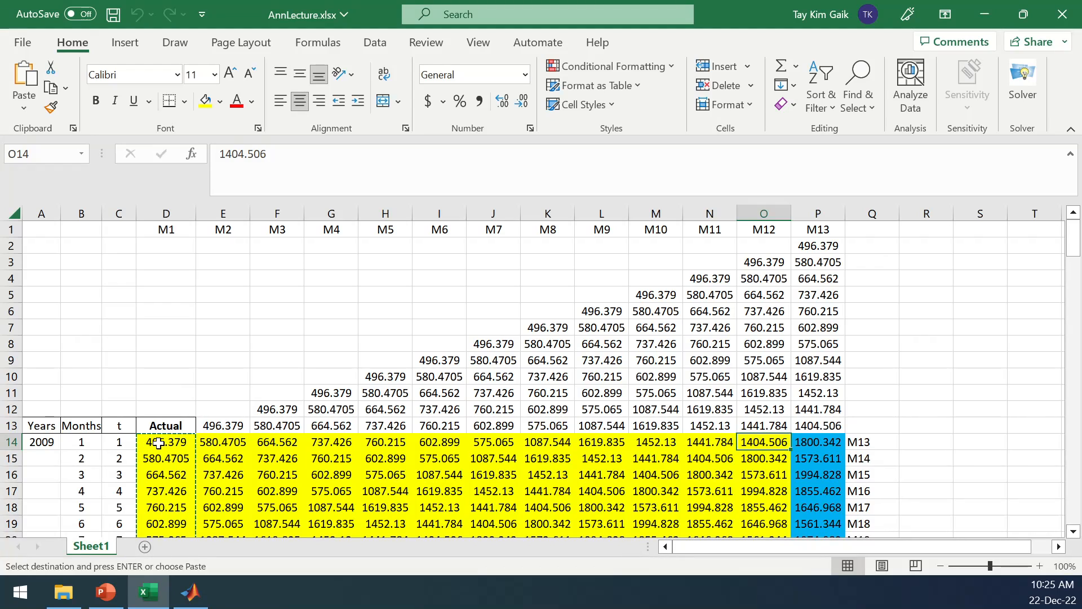
left_click_drag(158, 443, 690, 448)
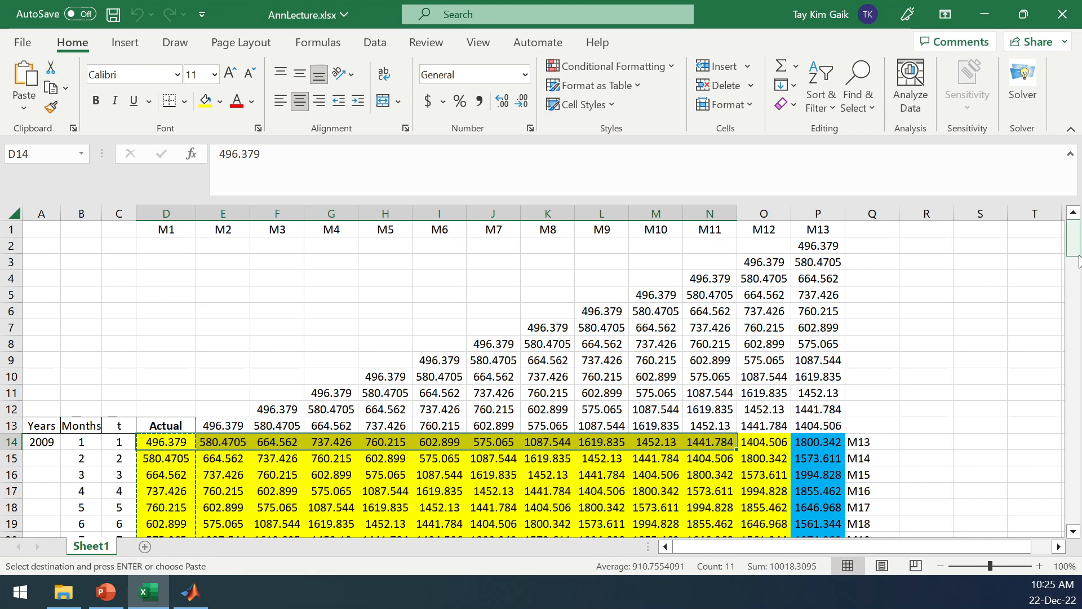
Examine the last input row D145:O145 with its target P145, and the whole target column P14:P145.
left_click_drag(1074, 248, 1027, 530)
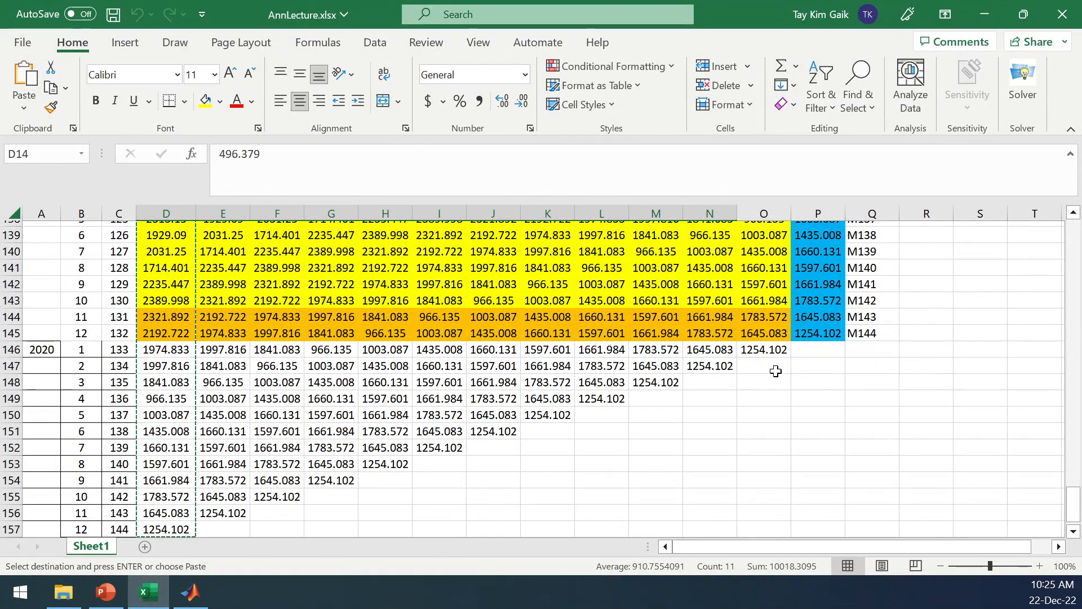
left_click(830, 338)
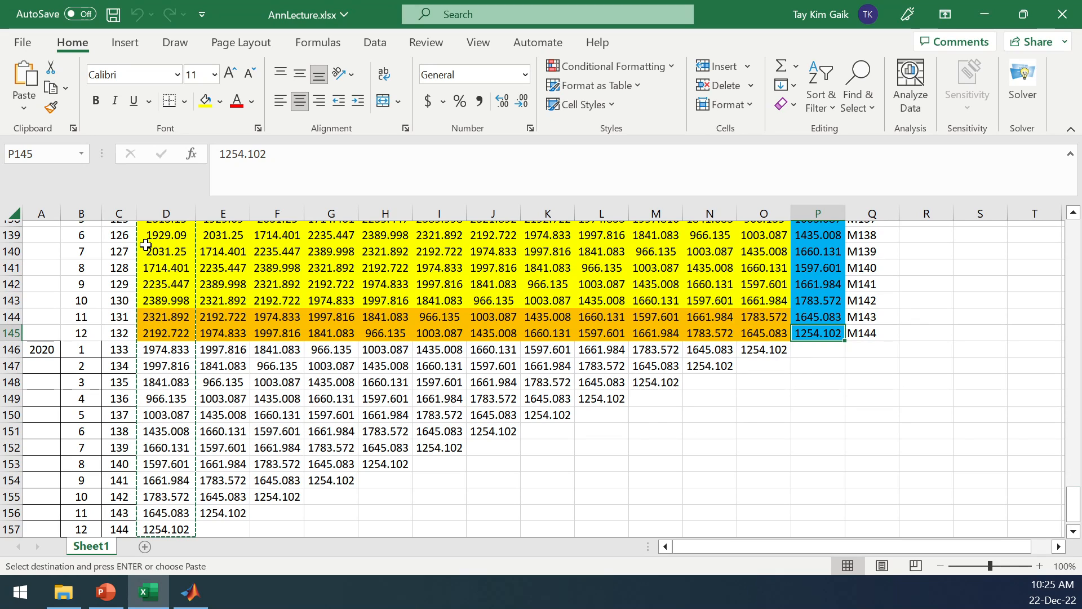
left_click(157, 333)
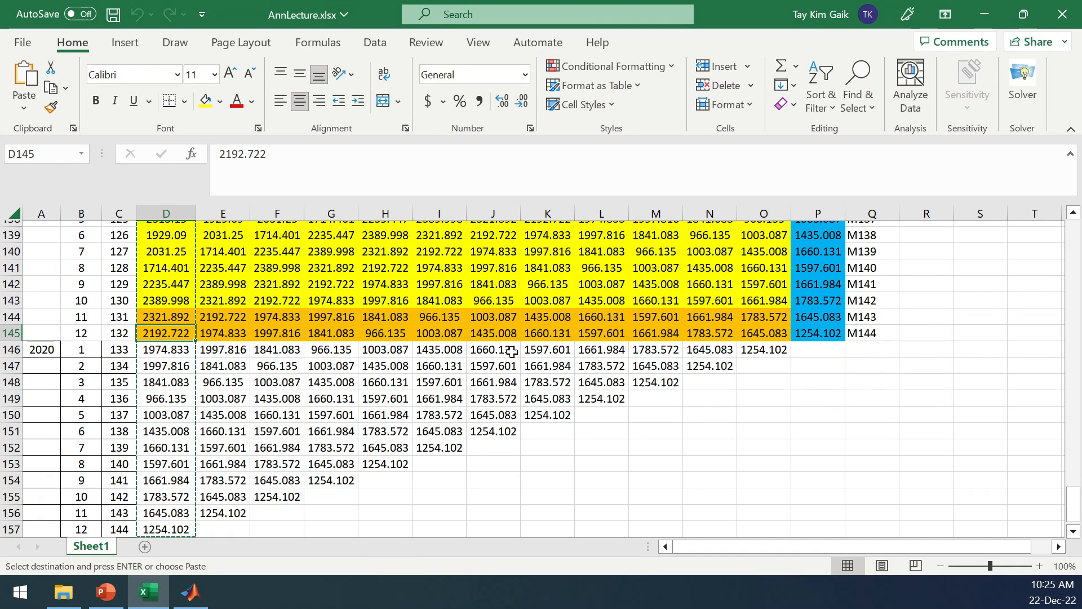
left_click(773, 332)
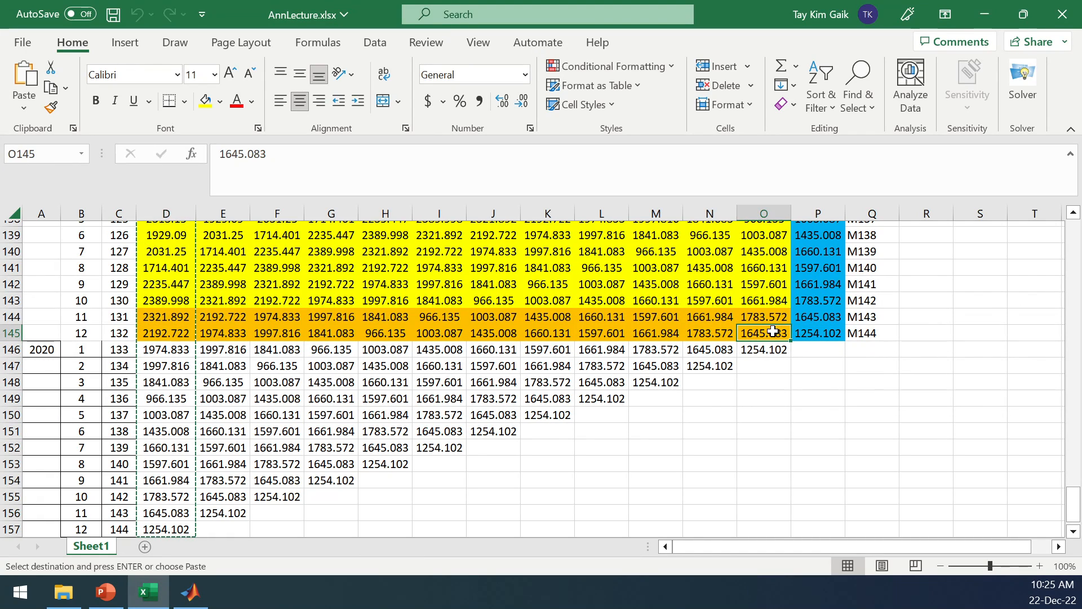
left_click(827, 337)
mouse_move(1075, 502)
left_mouse_down()
mouse_move(1074, 254)
mouse_move(1071, 503)
left_mouse_up()
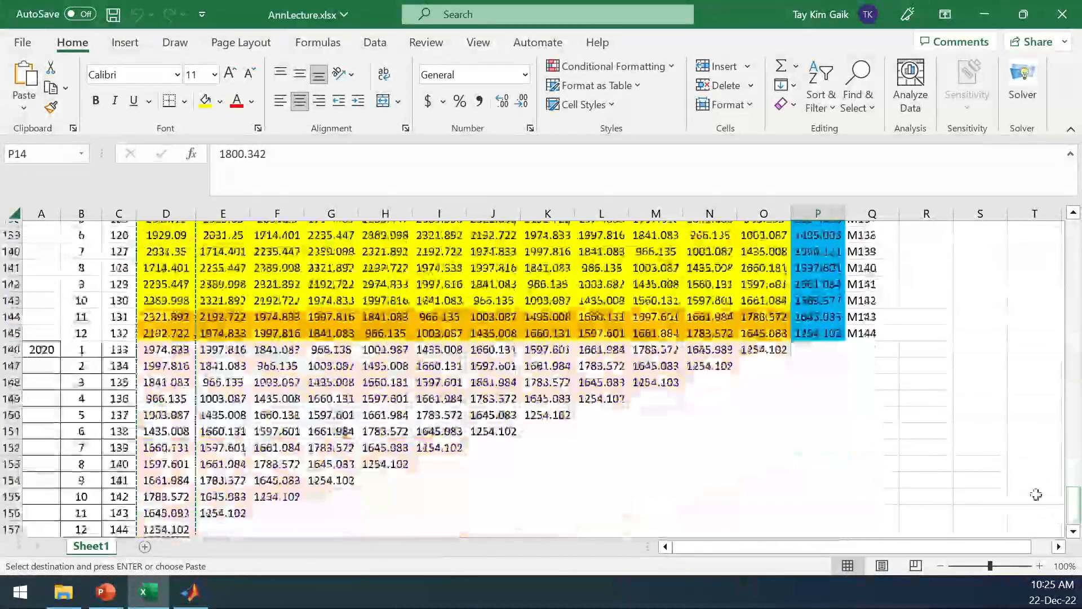
left_click(829, 333)
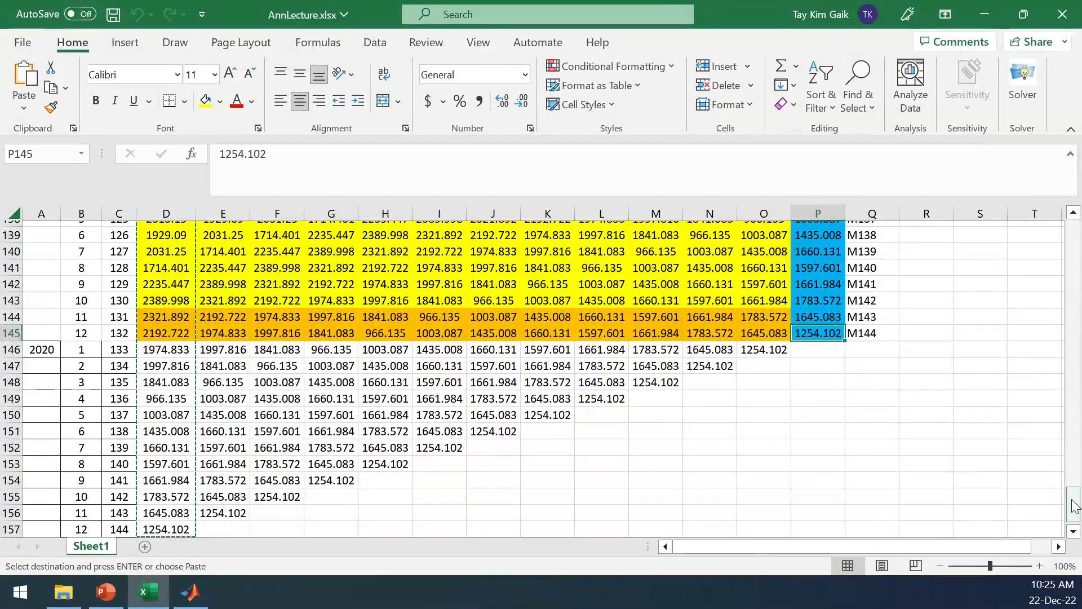
left_click_drag(1076, 505, 1074, 251)
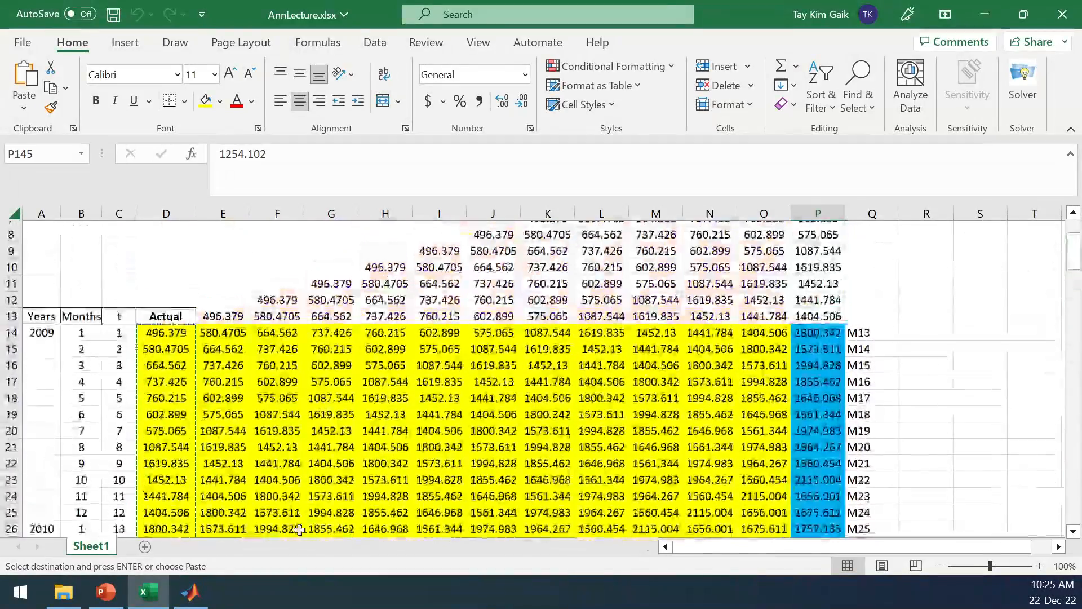
Switch to File Explorer and open the folder 1. Teaching\Subject\Master Subject on the D: drive.
left_click(191, 592)
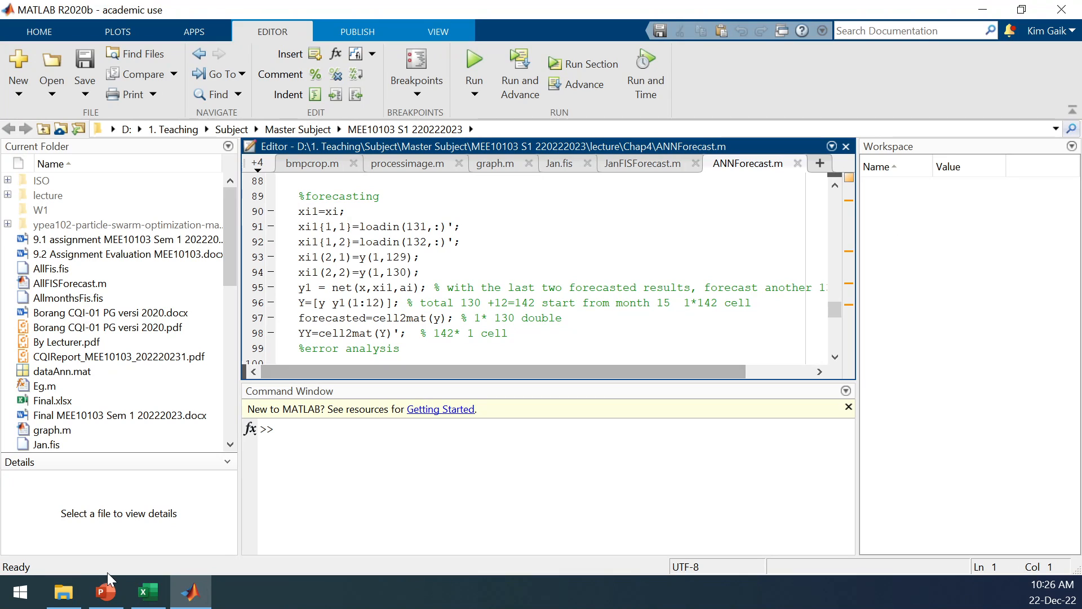
left_click(64, 596)
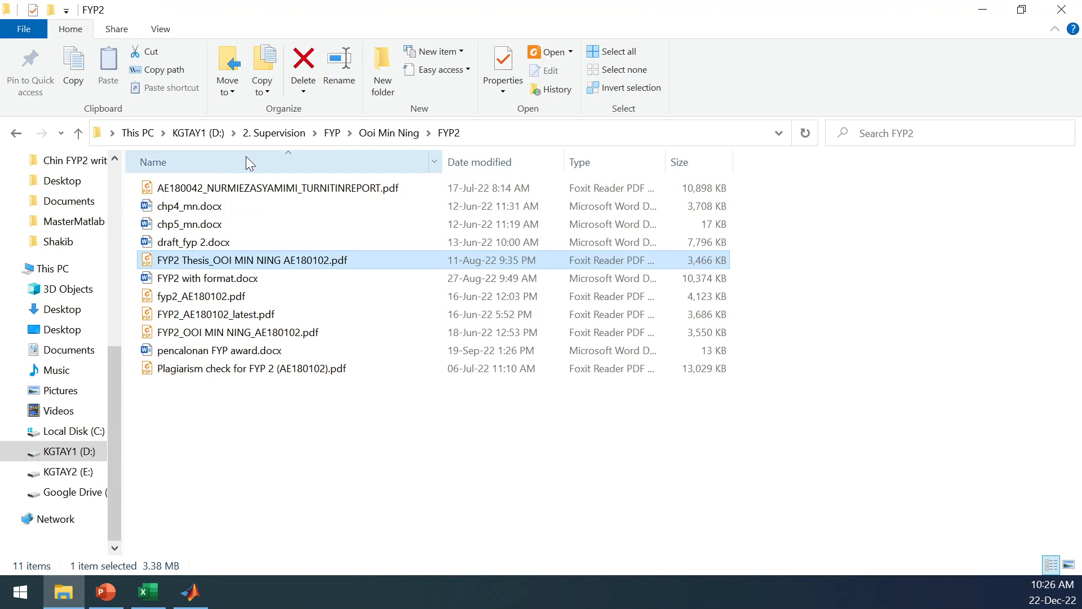
left_click(190, 133)
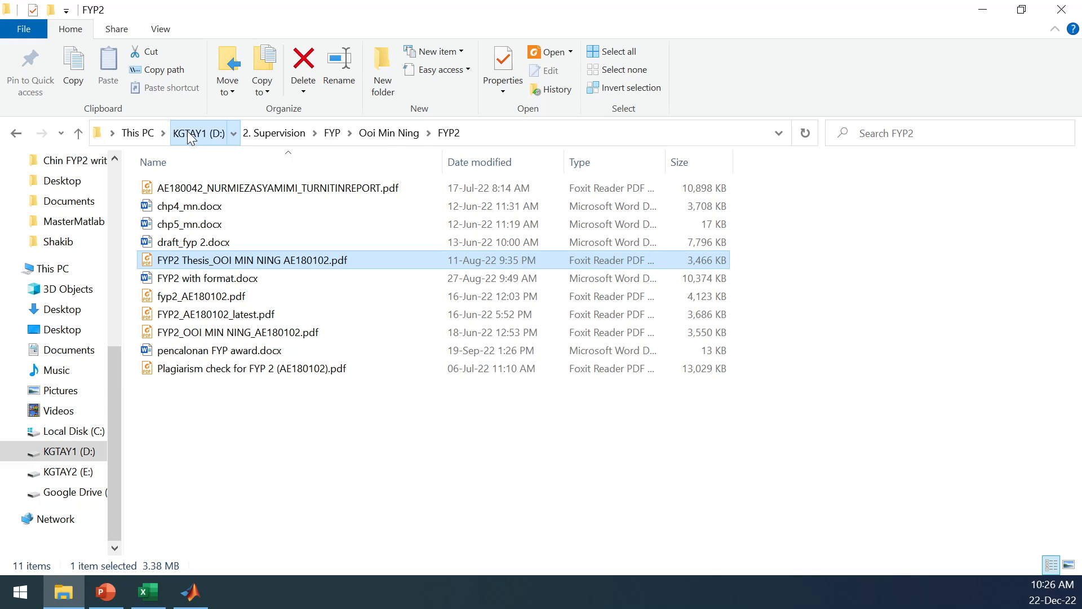
double_click(189, 206)
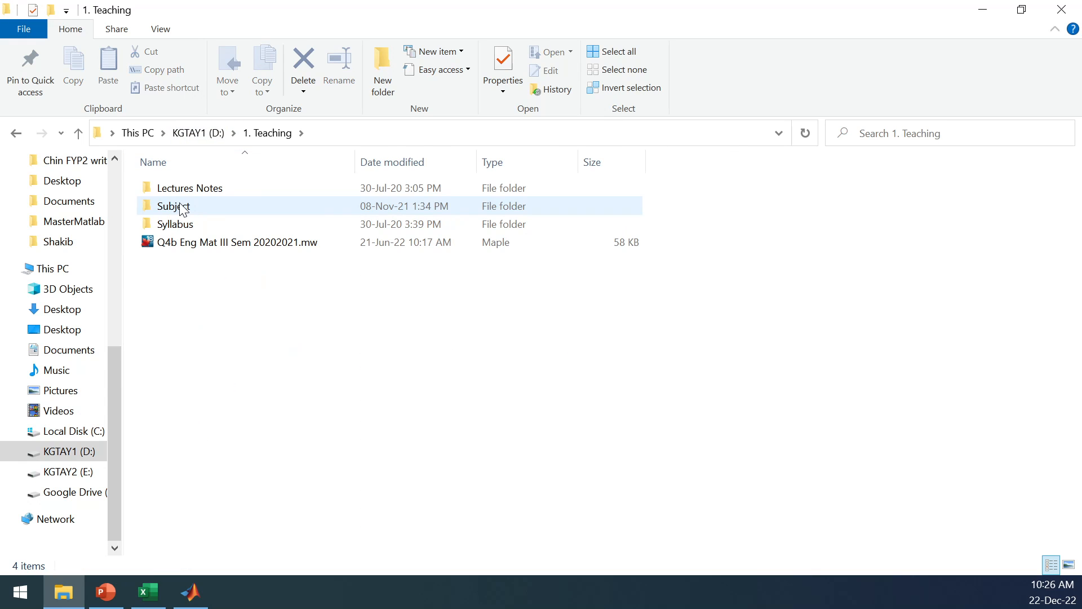
left_click(184, 194)
double_click(181, 207)
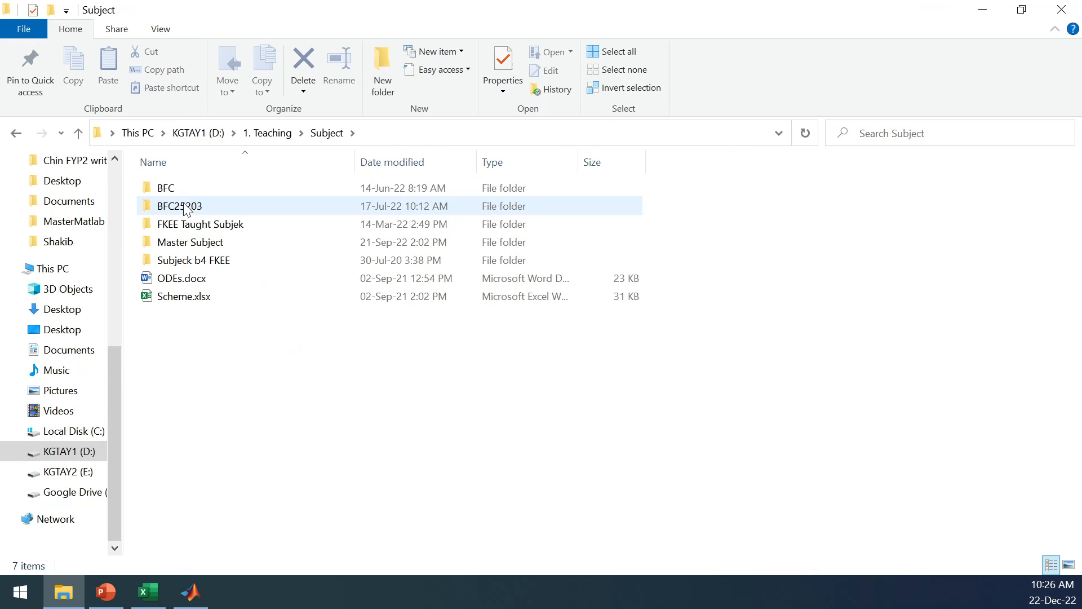
double_click(196, 242)
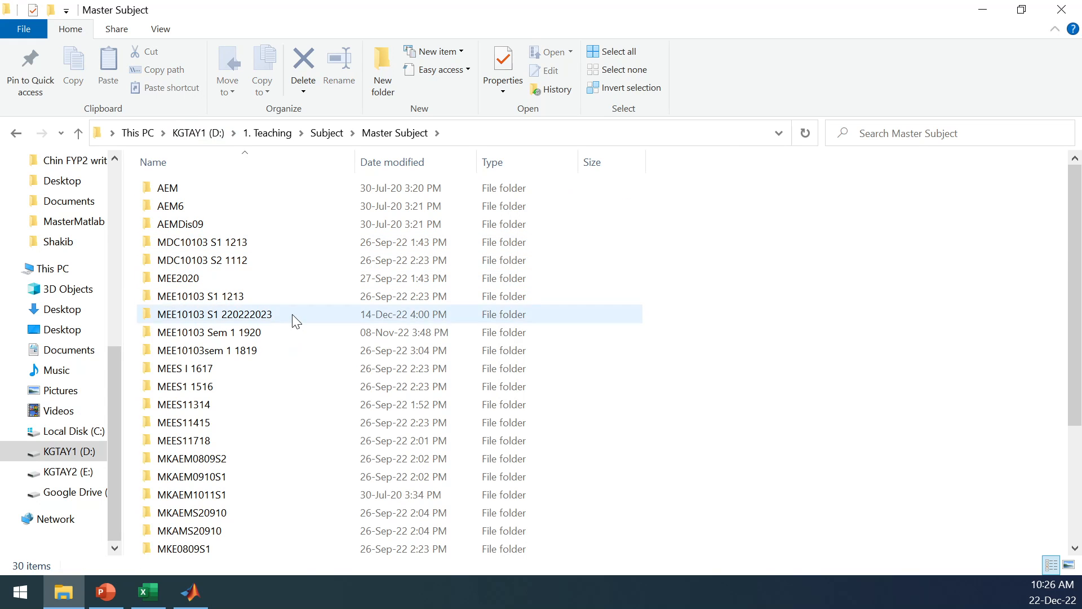
left_click(261, 322)
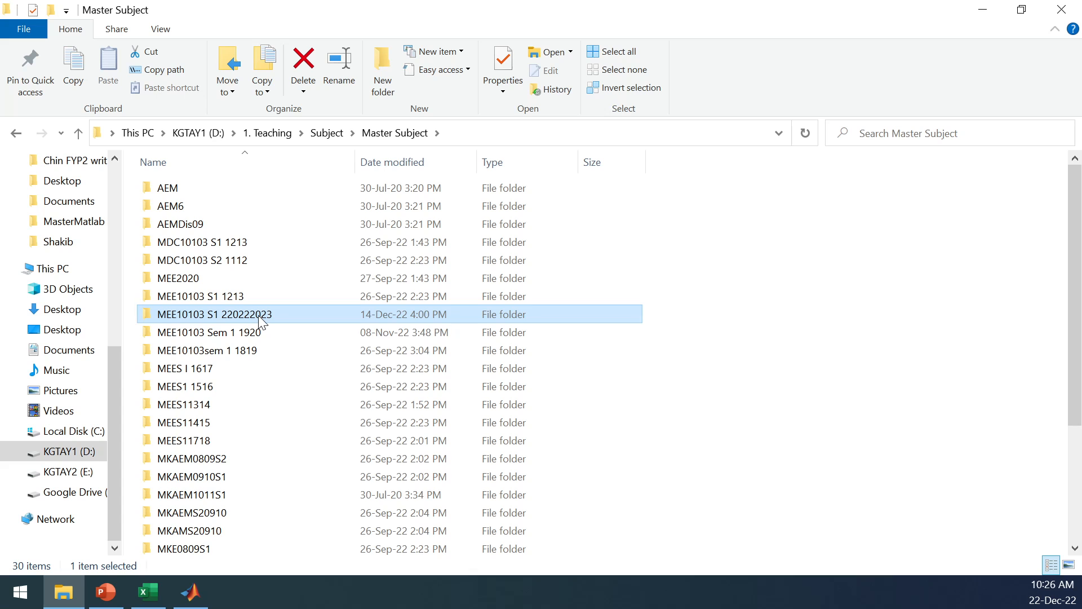
double_click(261, 321)
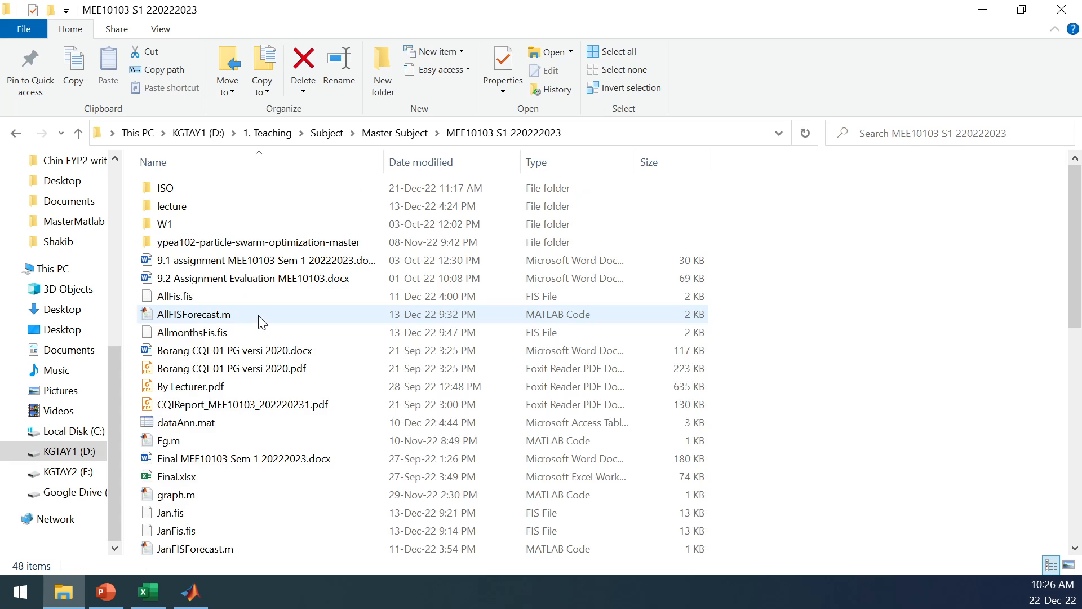
double_click(172, 208)
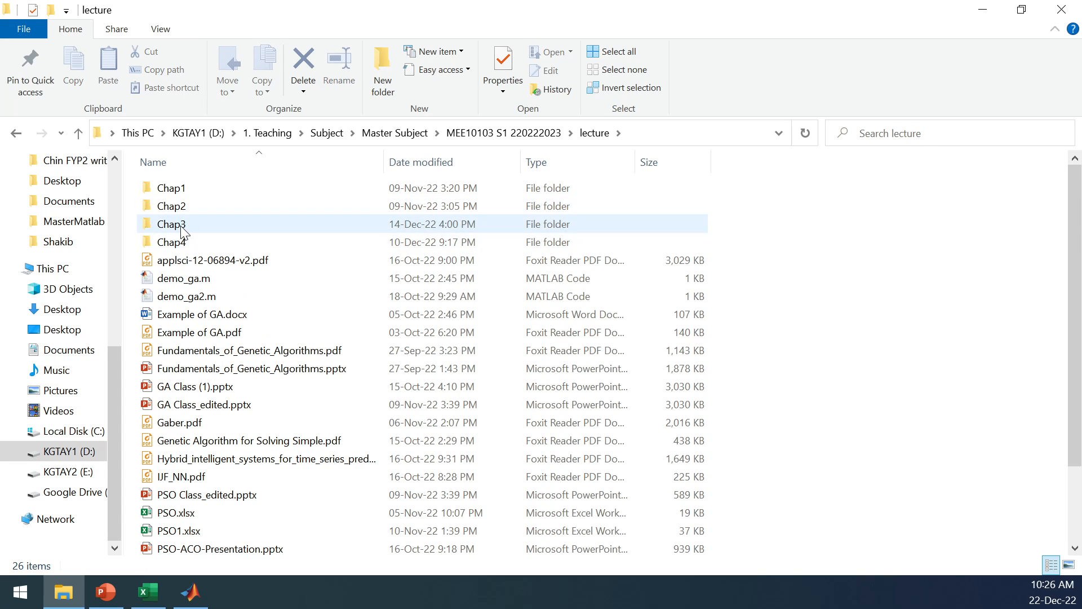
left_click(184, 237)
double_click(183, 234)
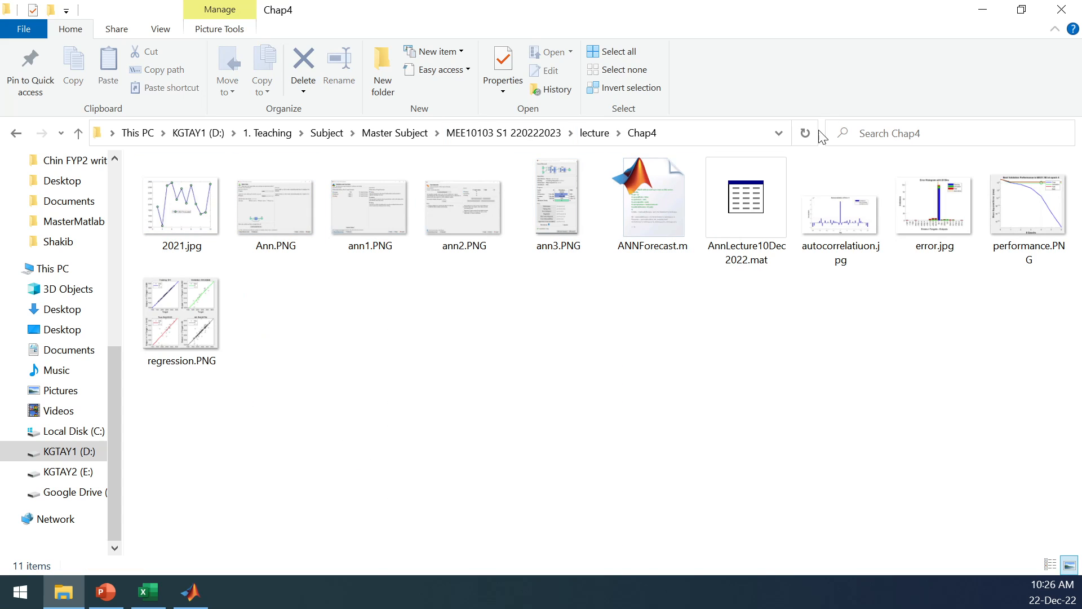
left_click(778, 134)
key("ctrl+c")
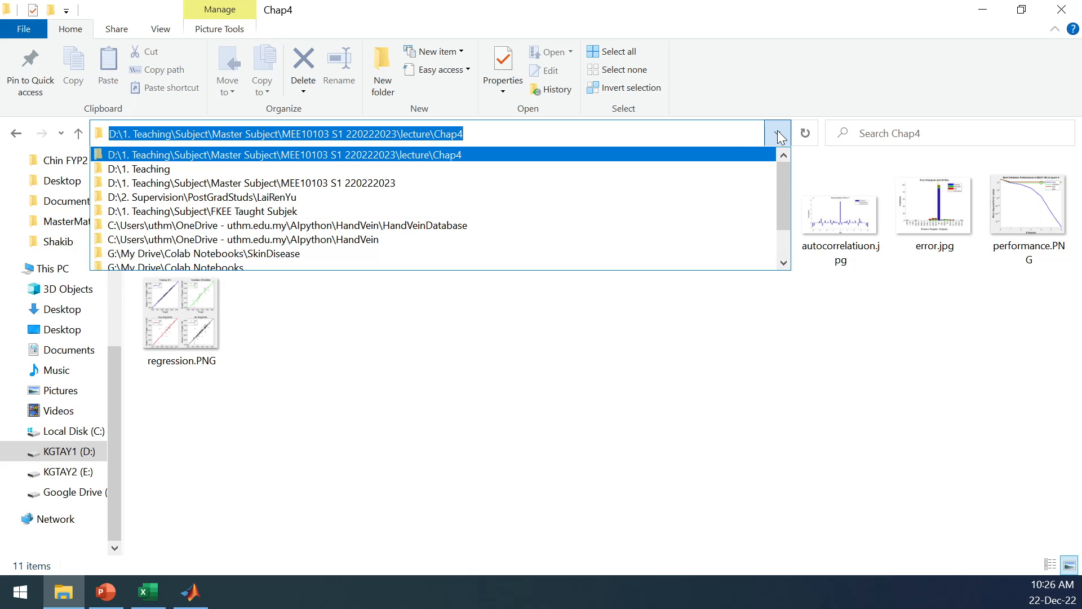
Switch to MATLAB and change the current folder to the copied Chap4 path with the cd command.
left_click(190, 591)
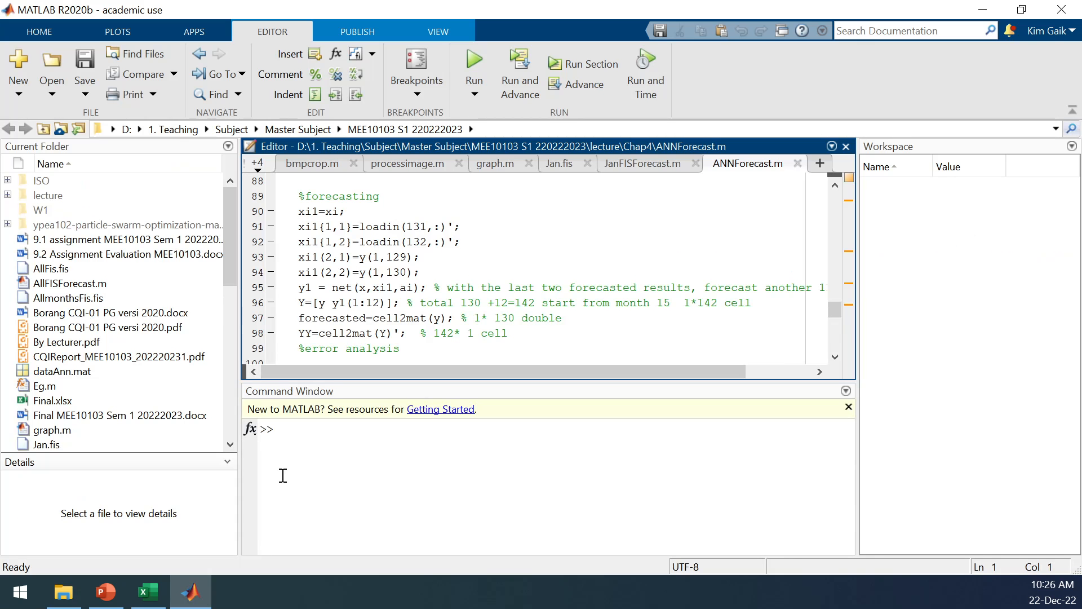
left_click(423, 431)
type("cd")
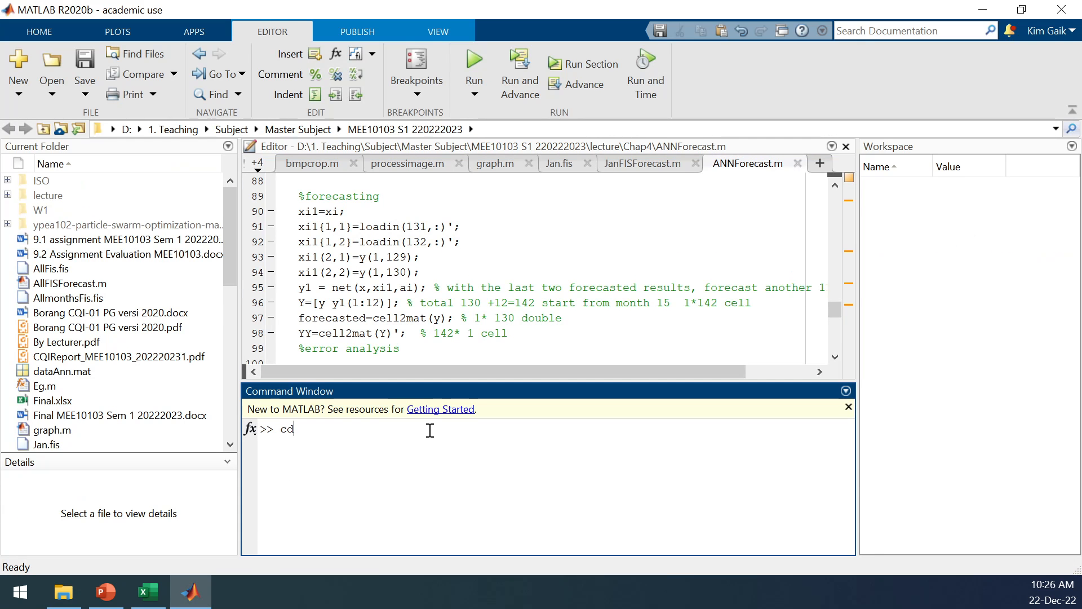
type(" '")
key("ctrl+v")
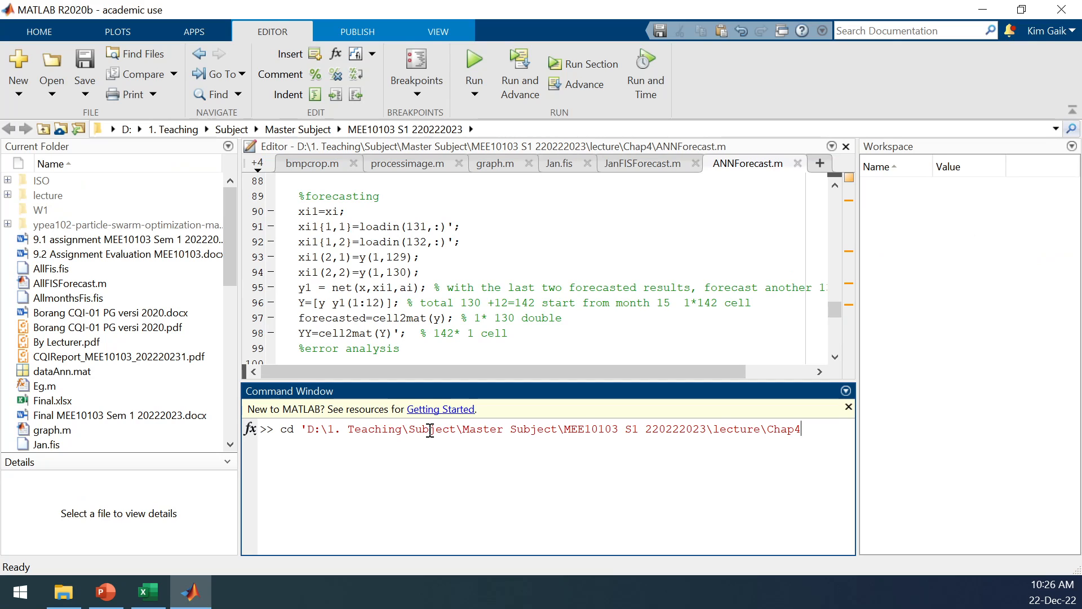
key("Return")
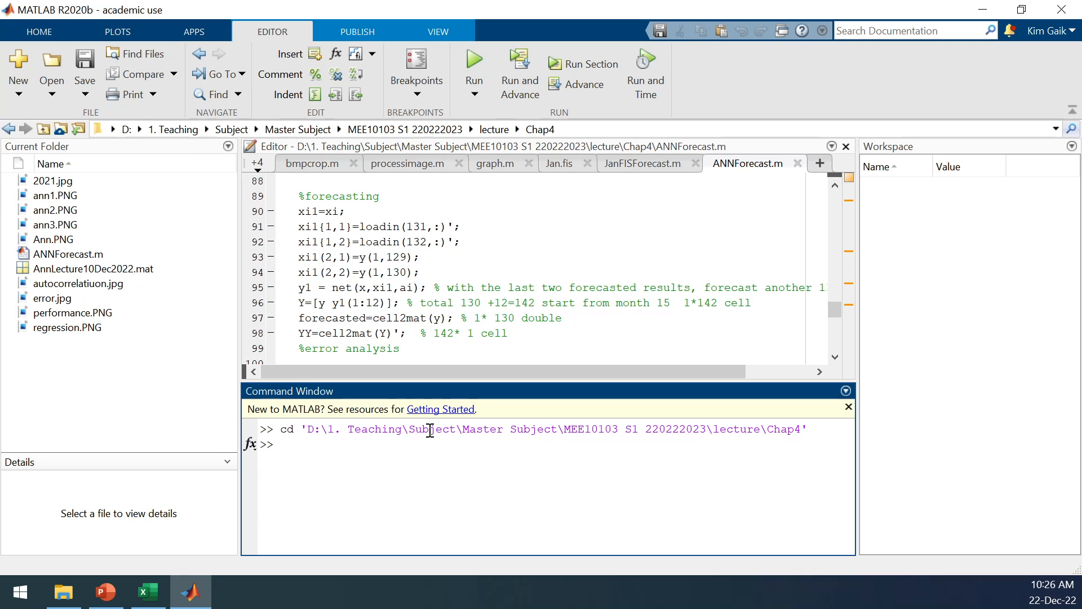
Open the Neural Net Time Series app and select the Nonlinear Autoregressive with External (Exogenous) Input (NARX) problem.
left_click(203, 30)
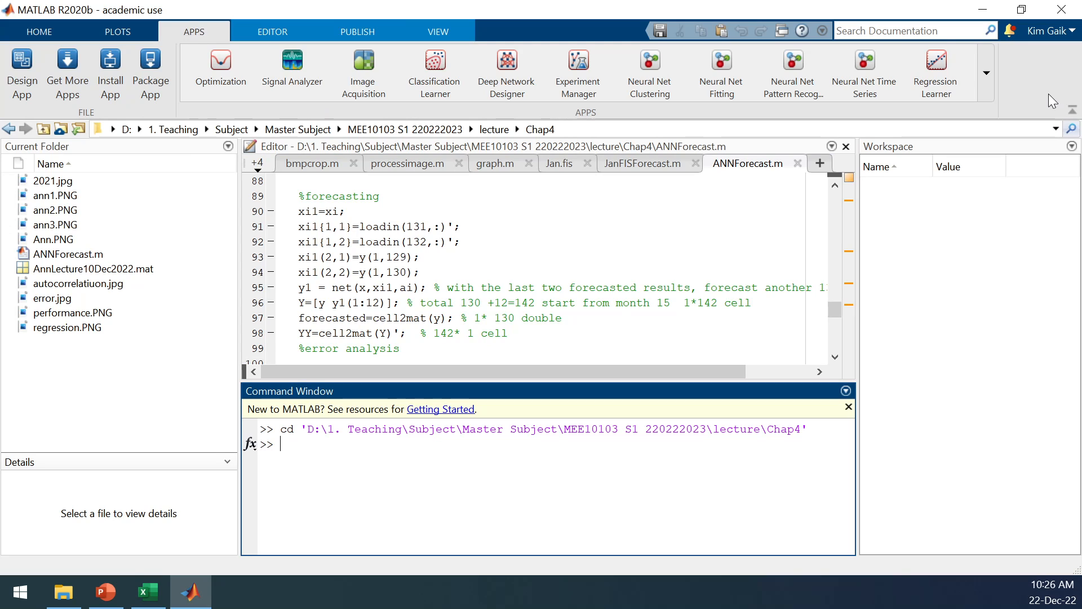
left_click(868, 58)
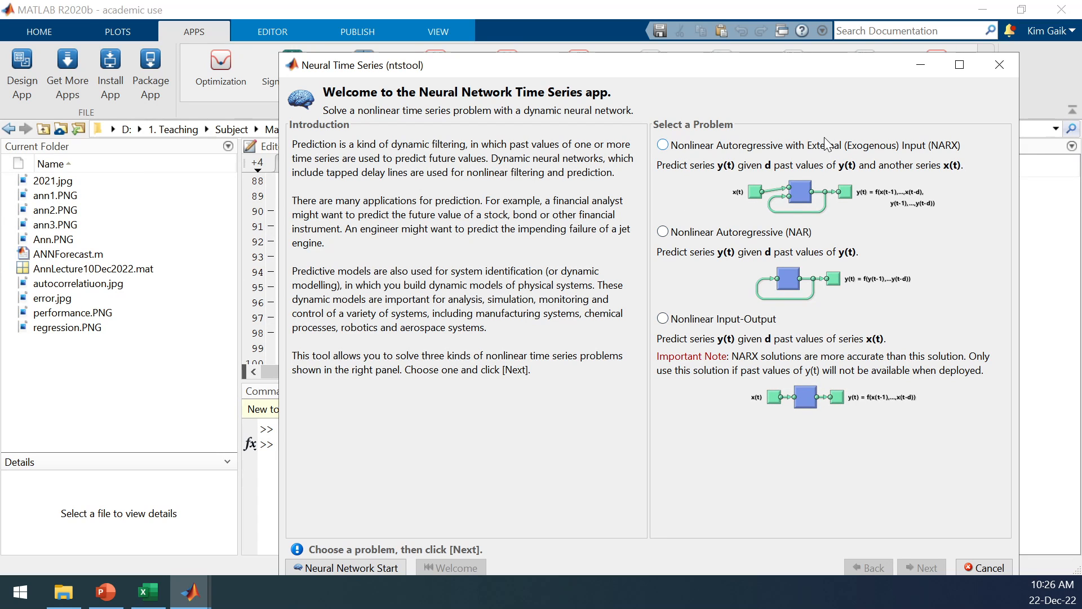
left_click(668, 146)
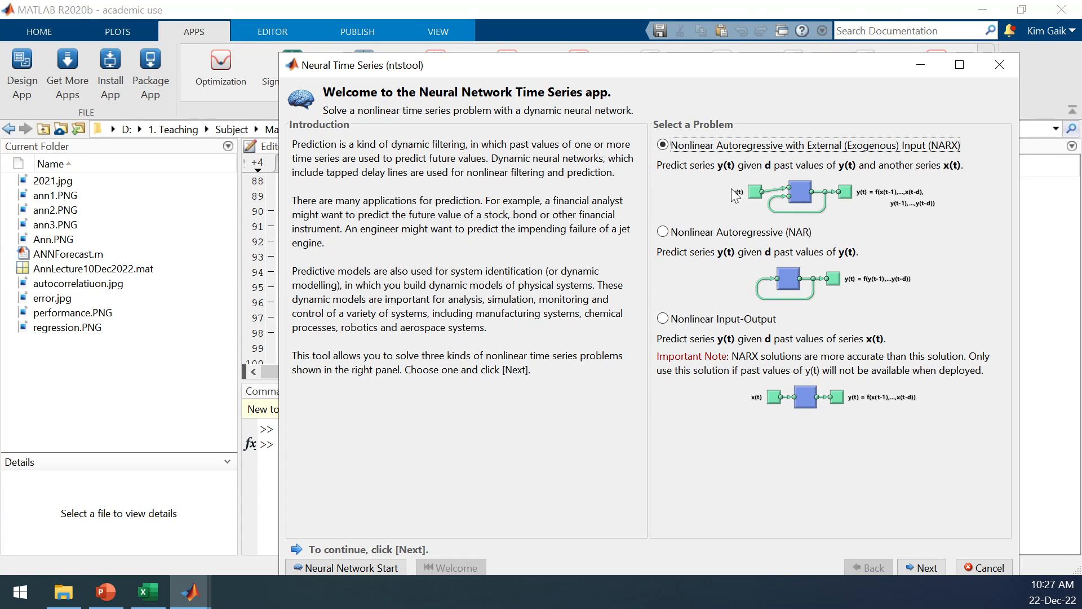
Switch to Excel to examine the first target P14 and first input D14, then return to the Neural Time Series window.
left_click(149, 592)
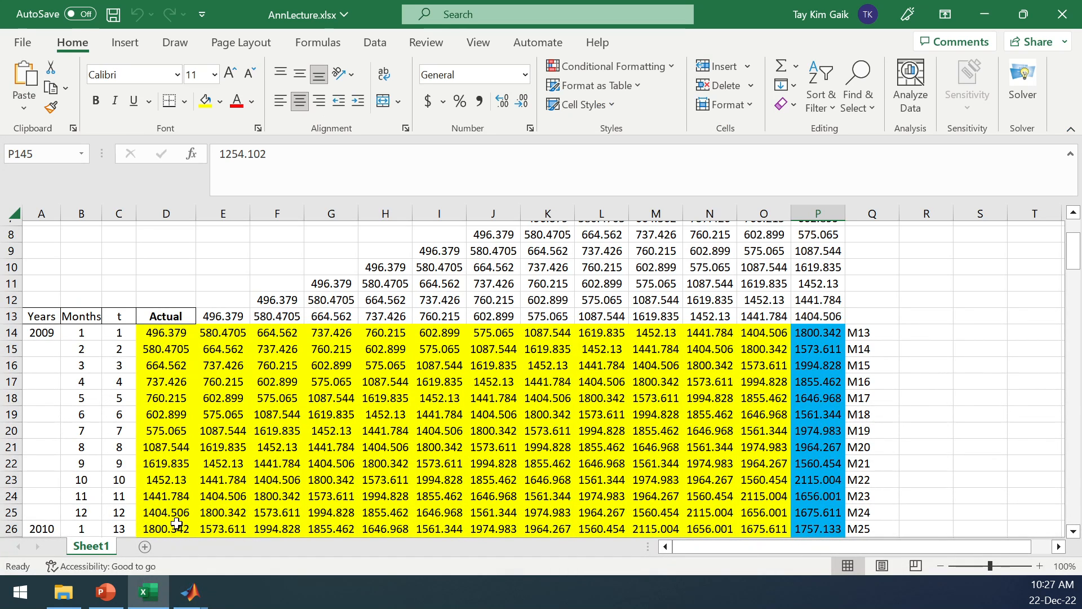
left_click(820, 331)
left_click(168, 330)
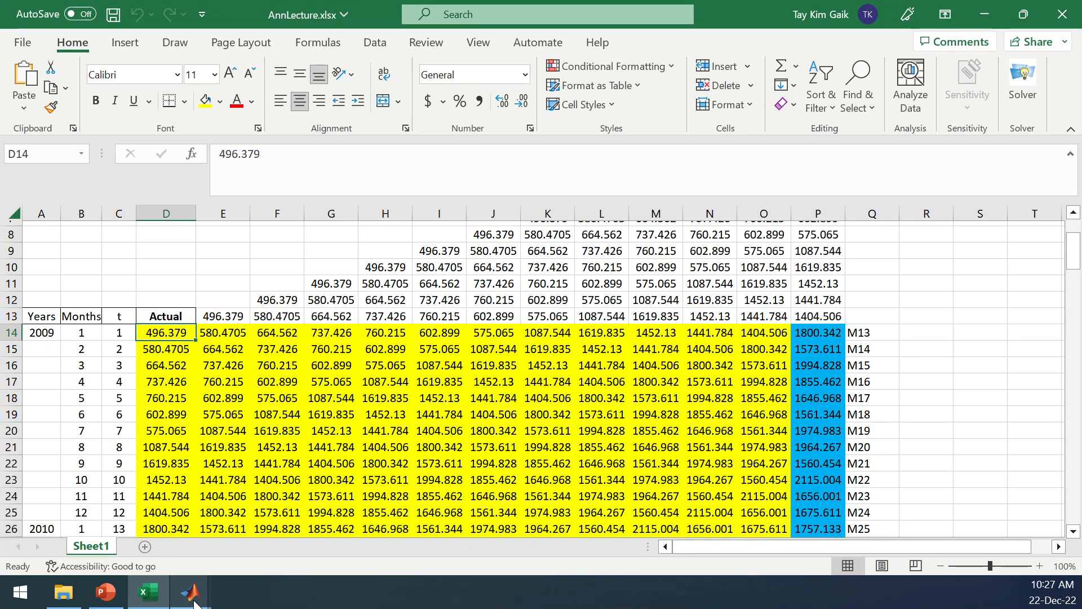
mouse_move(192, 592)
left_click(262, 533)
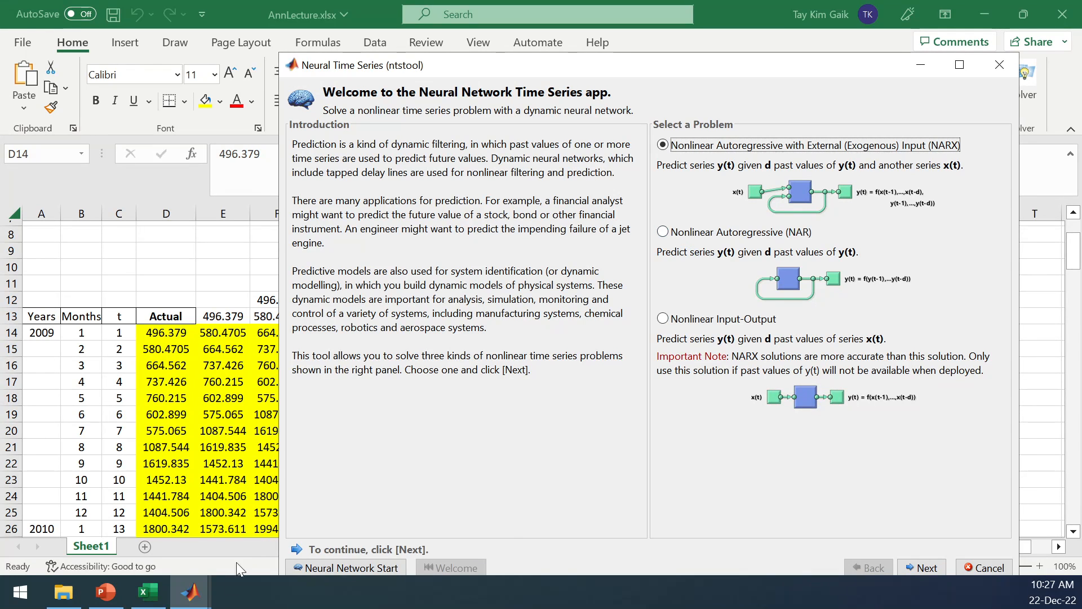
Switch to Excel and examine the last input O145, the last target P145 and the 2020 rows beneath them.
left_click(147, 592)
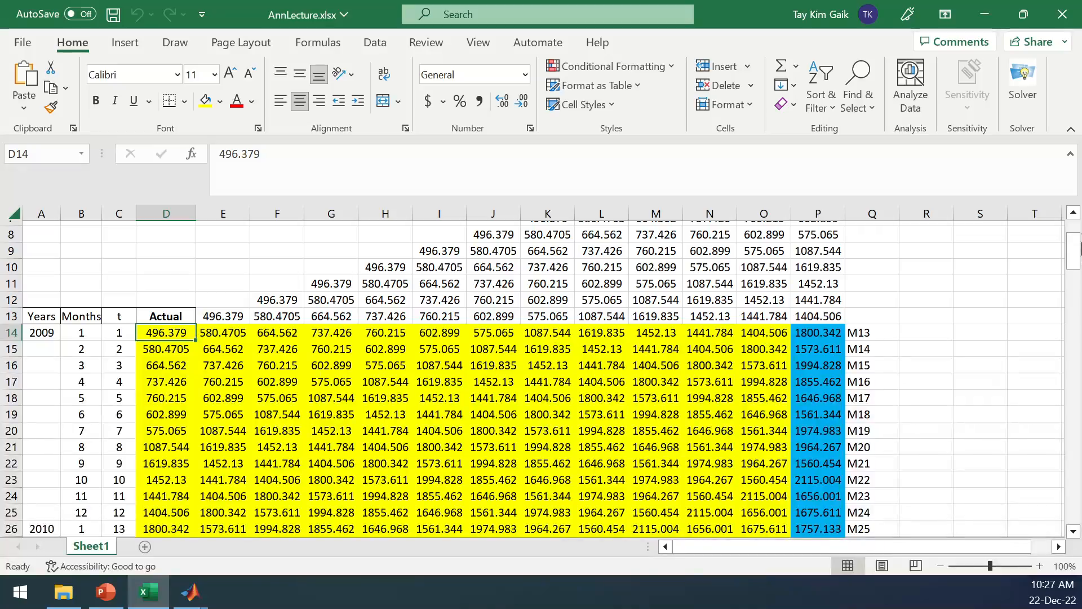
left_click_drag(1073, 248, 1078, 507)
left_click(763, 361)
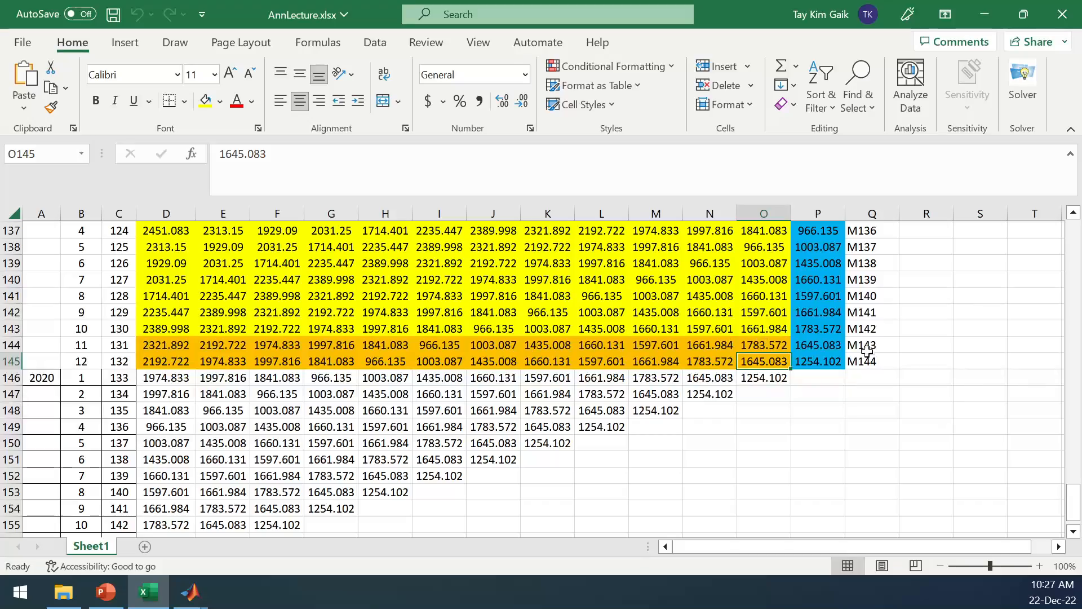
left_click(819, 363)
left_click_drag(1078, 491, 1063, 522)
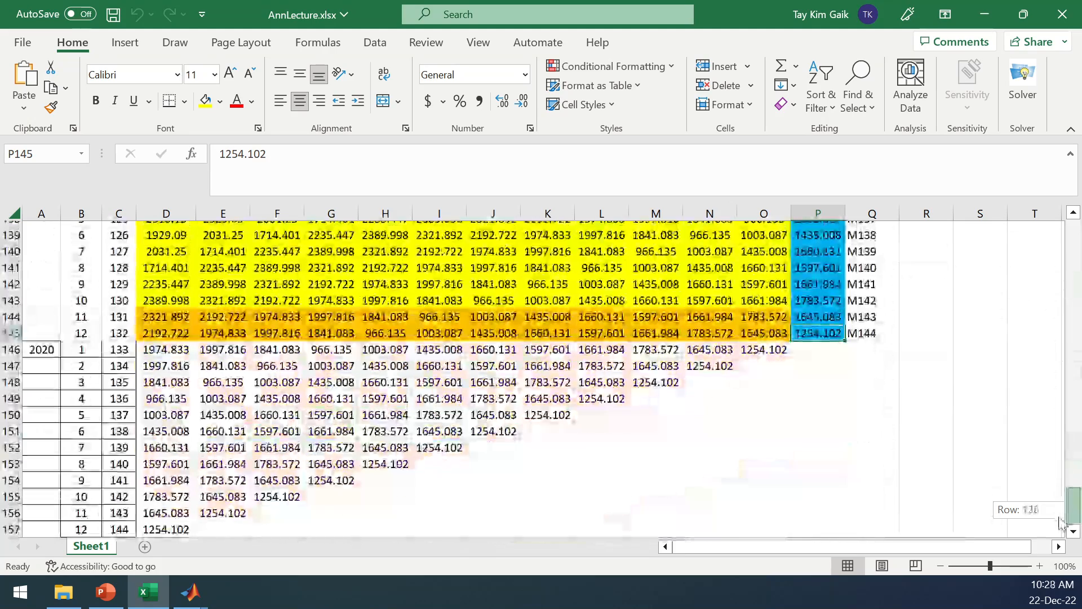
Return to the Neural Time Series window, move it fully into view and advance to the Select Data page.
mouse_move(190, 592)
left_click(266, 536)
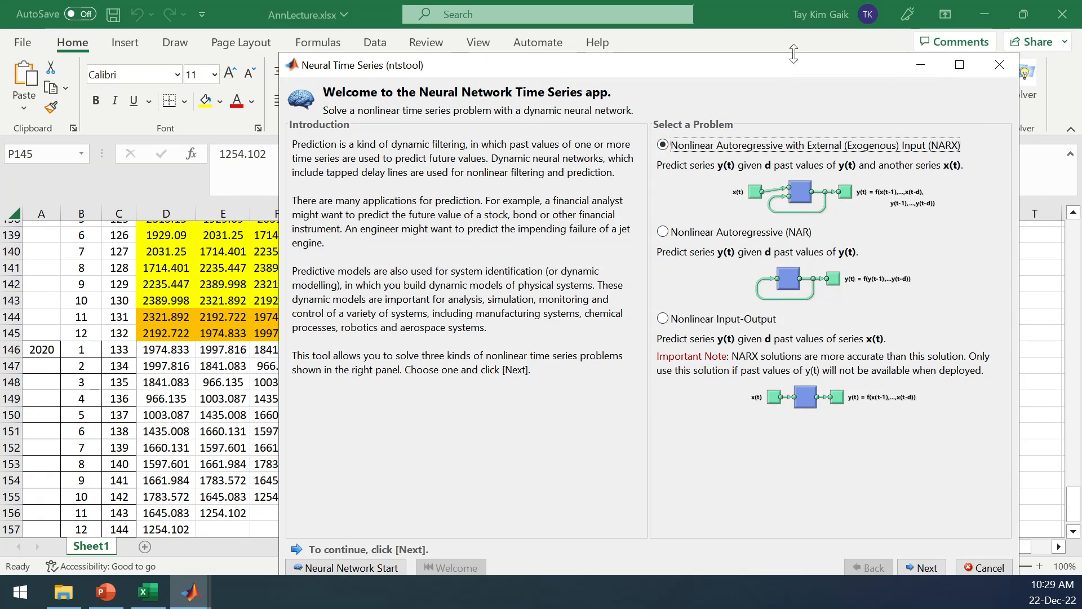
left_click_drag(860, 65, 840, 14)
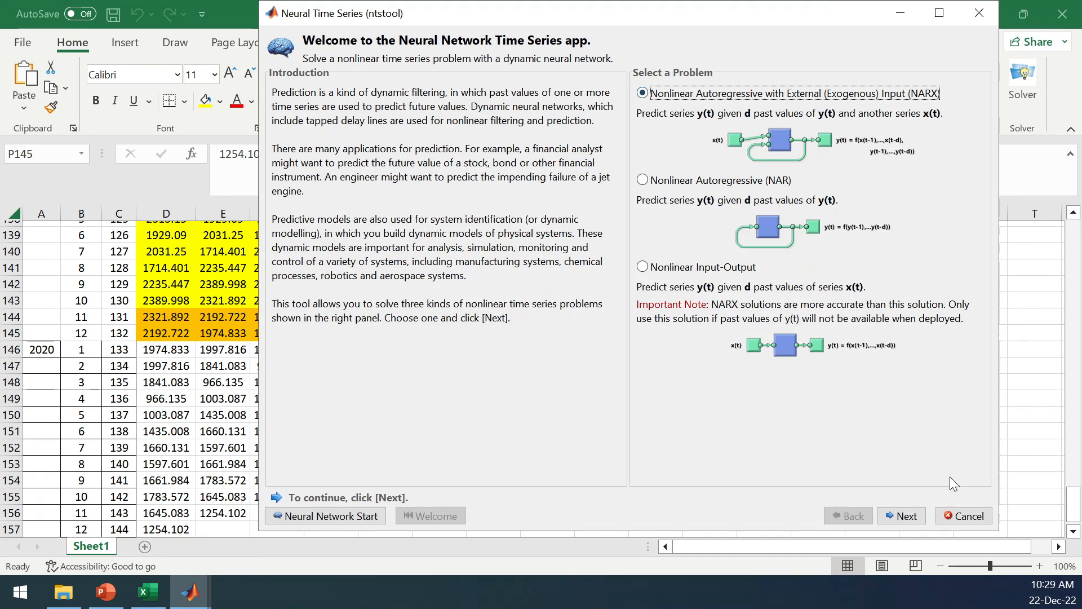
left_click(904, 515)
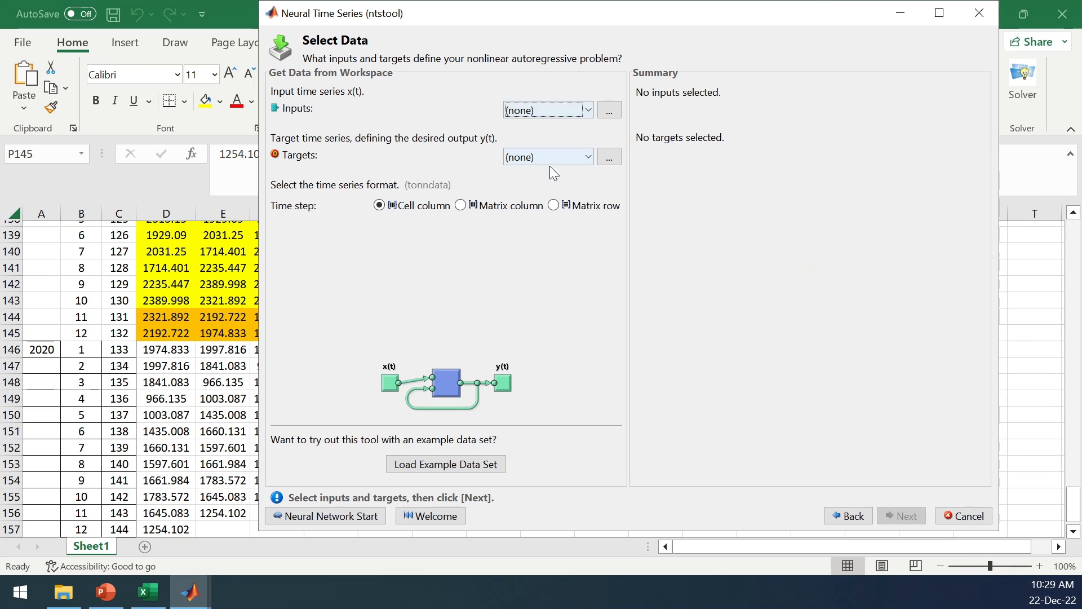
Switch to Excel and copy the lagged input data in D14:O145.
left_click(165, 176)
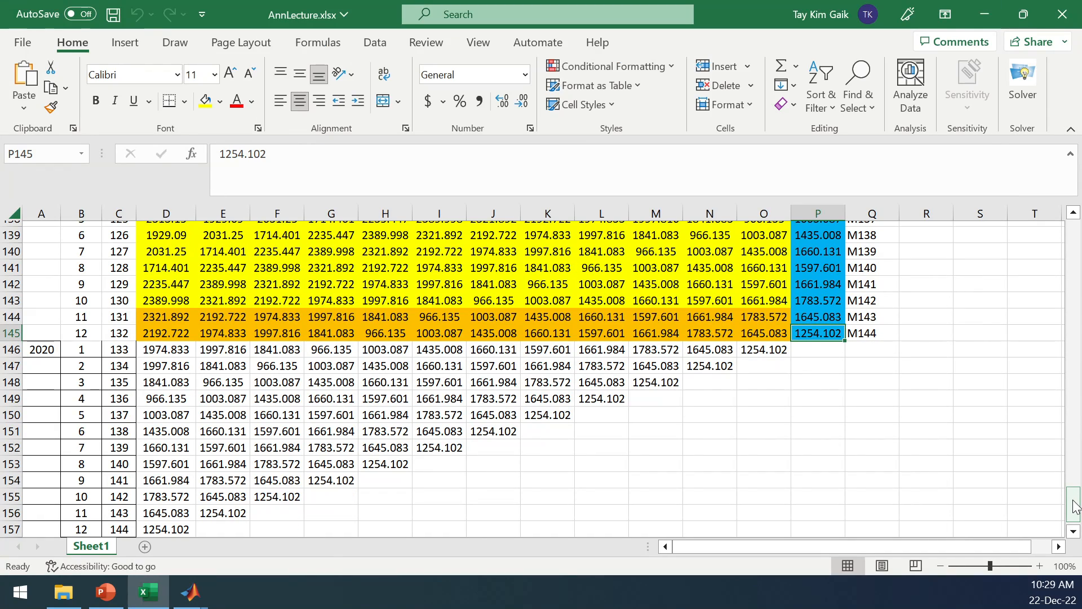
left_click_drag(1074, 508, 1075, 248)
left_click_drag(164, 351, 769, 437)
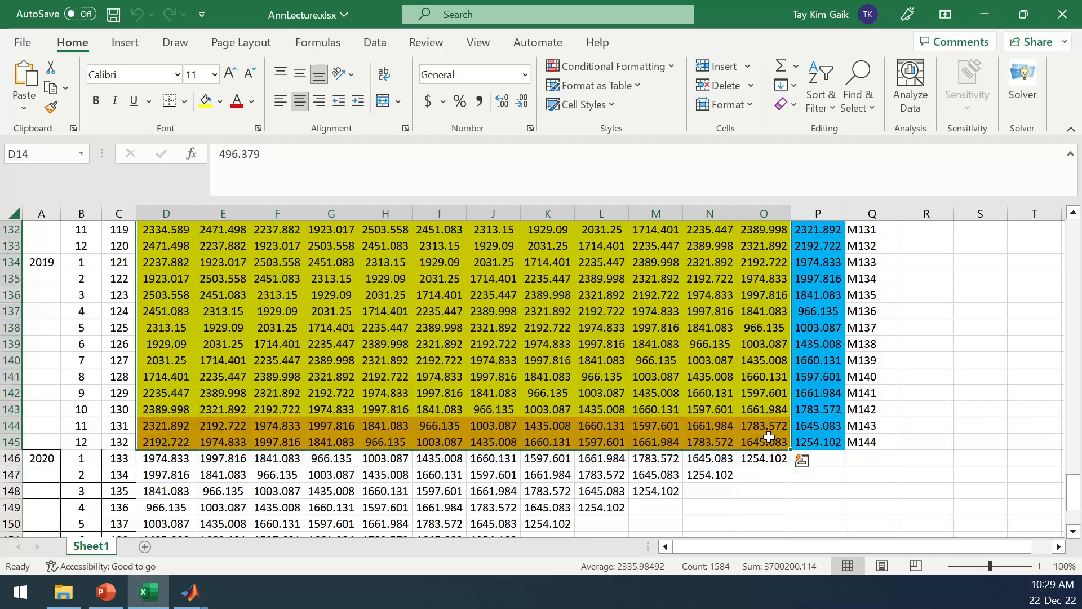
key("ctrl+c")
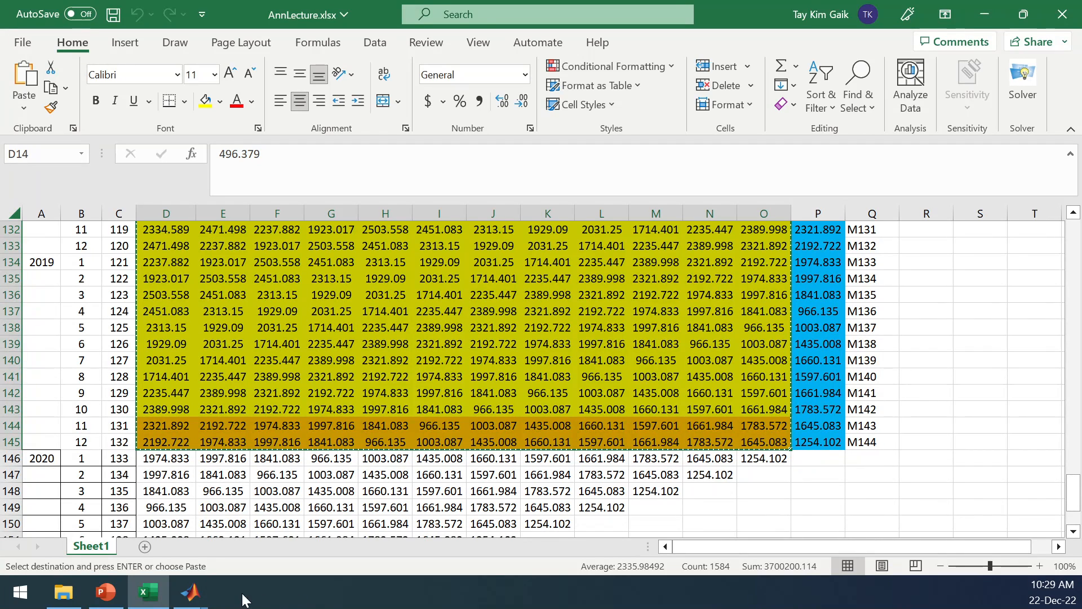
Switch to the main MATLAB window, create the variable loadin=1 and open it in the variable editor.
mouse_move(193, 603)
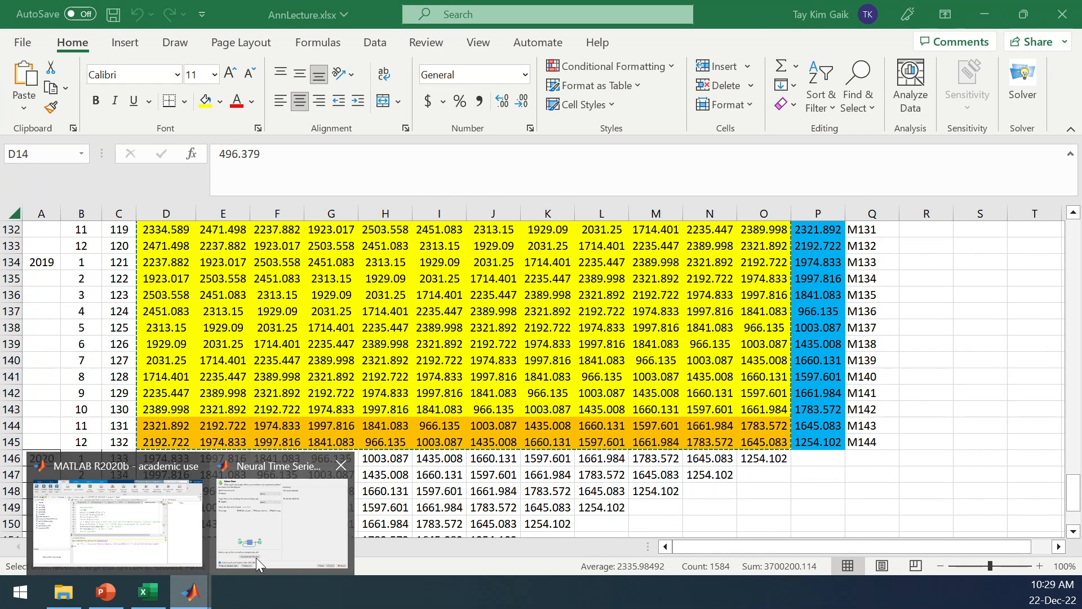
left_click(163, 540)
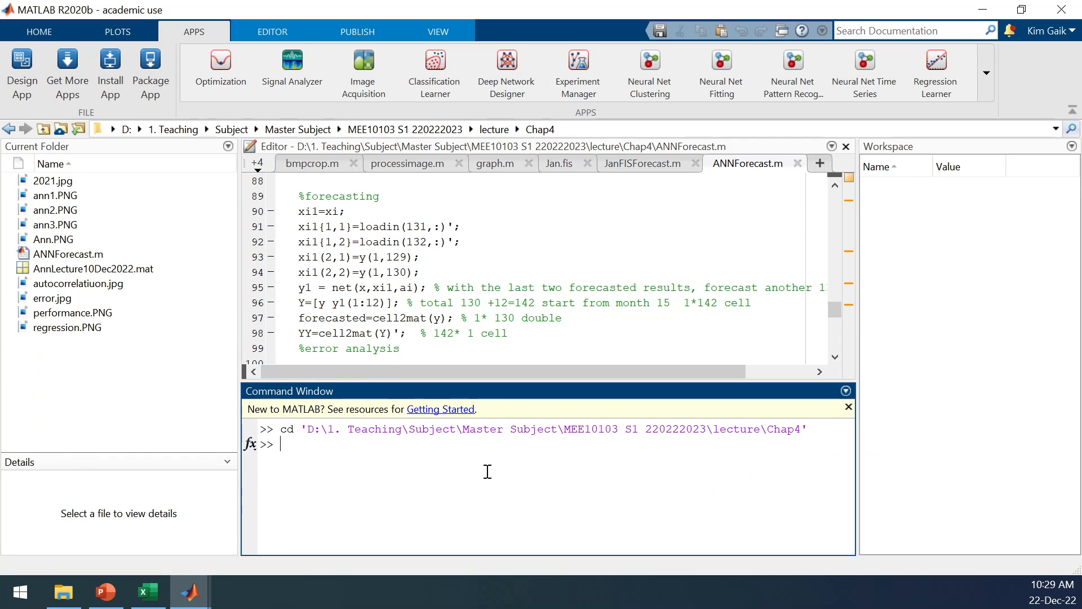
type("loadin=1")
key("Return")
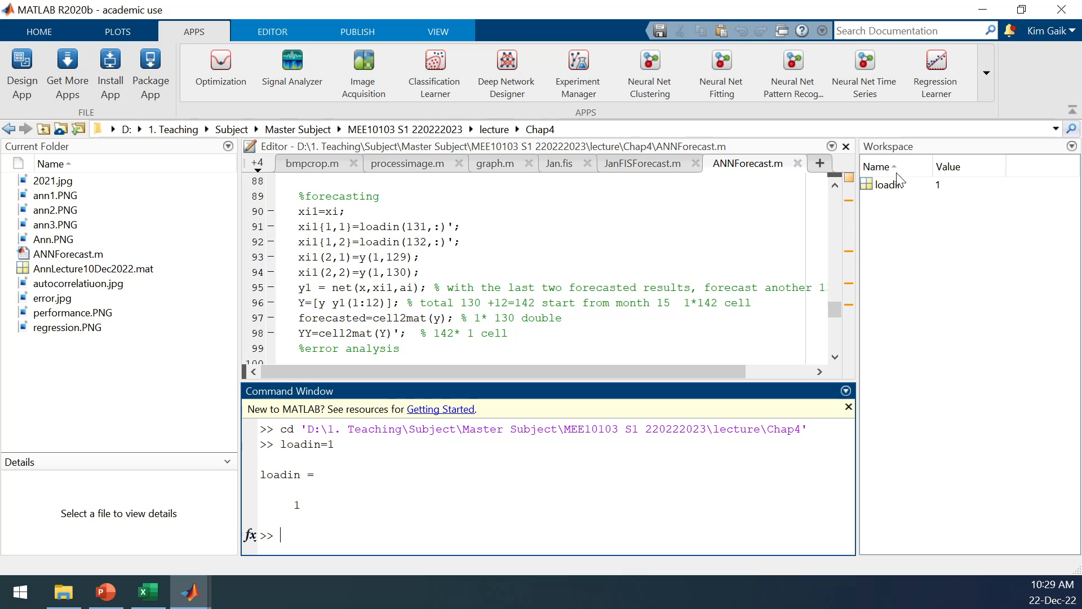
left_click(871, 189)
double_click(871, 189)
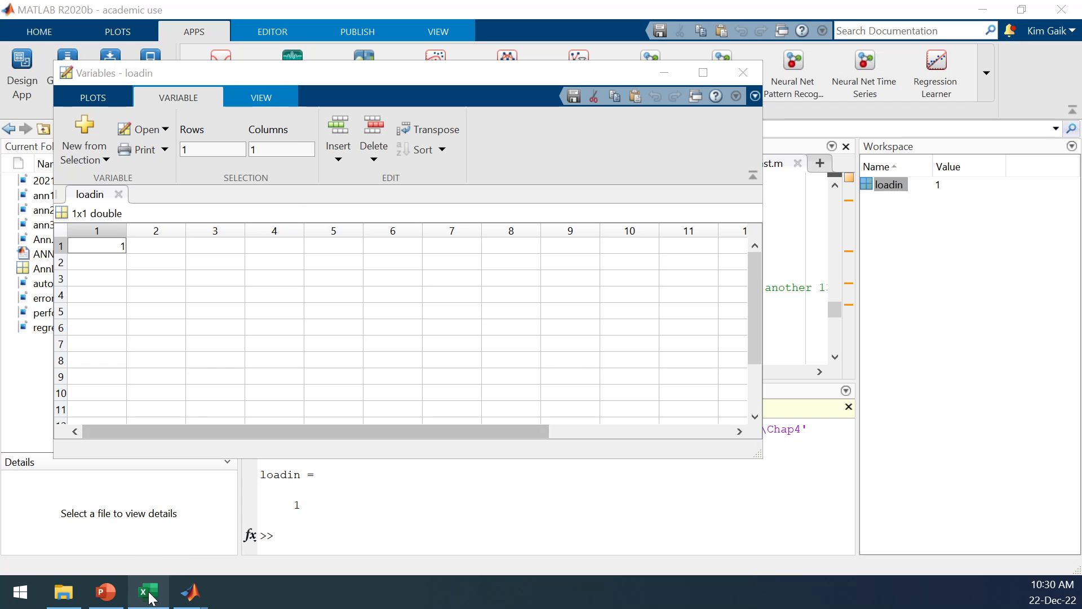
Paste the copied Excel input data into the loadin variable starting at its first cell, and close the variable editor.
mouse_move(150, 599)
left_click(150, 524)
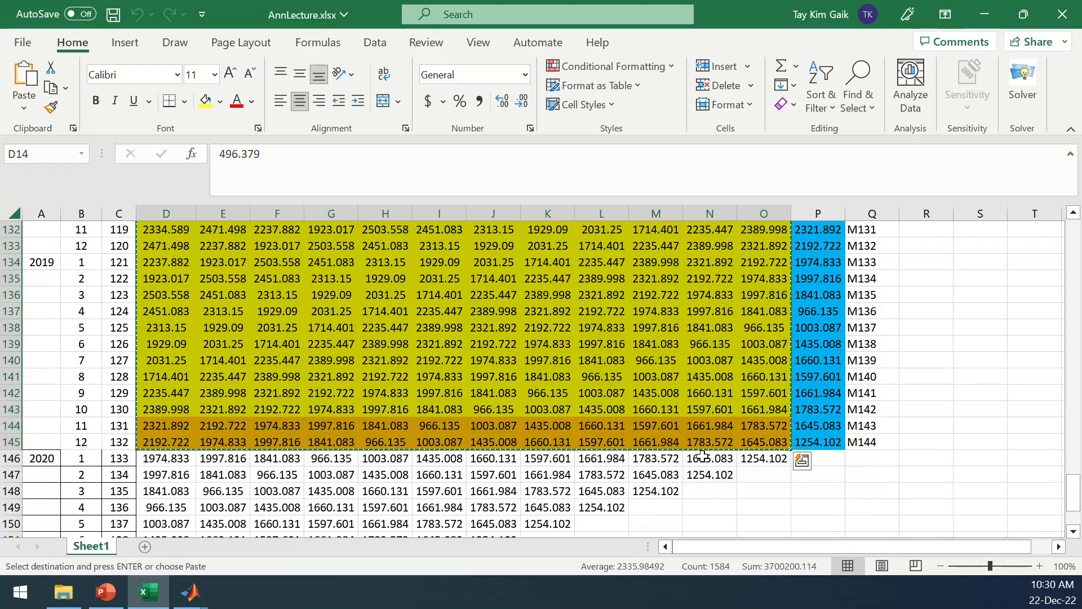
left_click(190, 592)
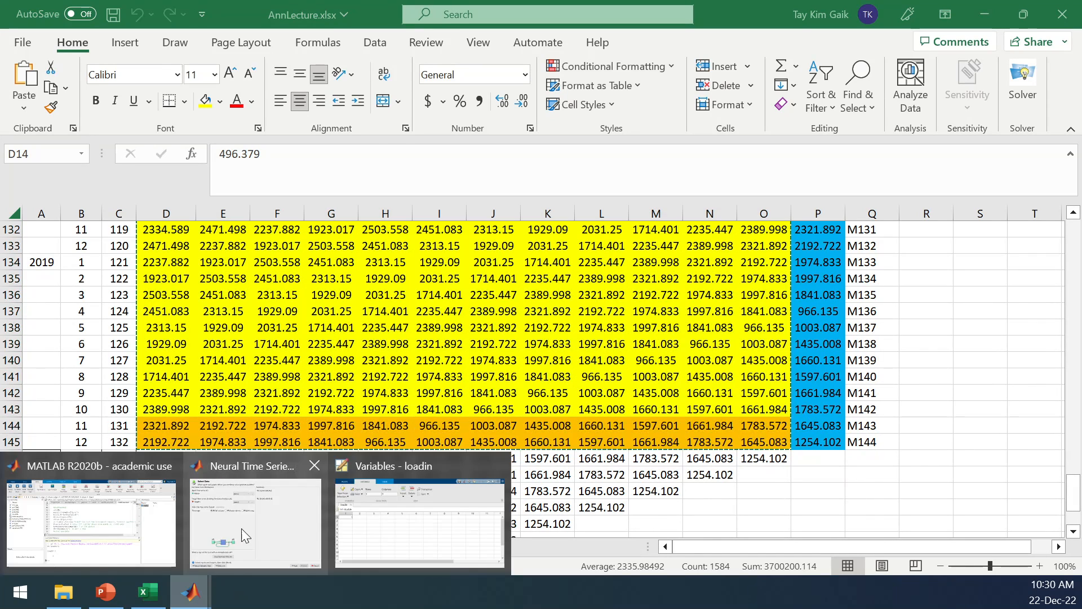
left_click(382, 527)
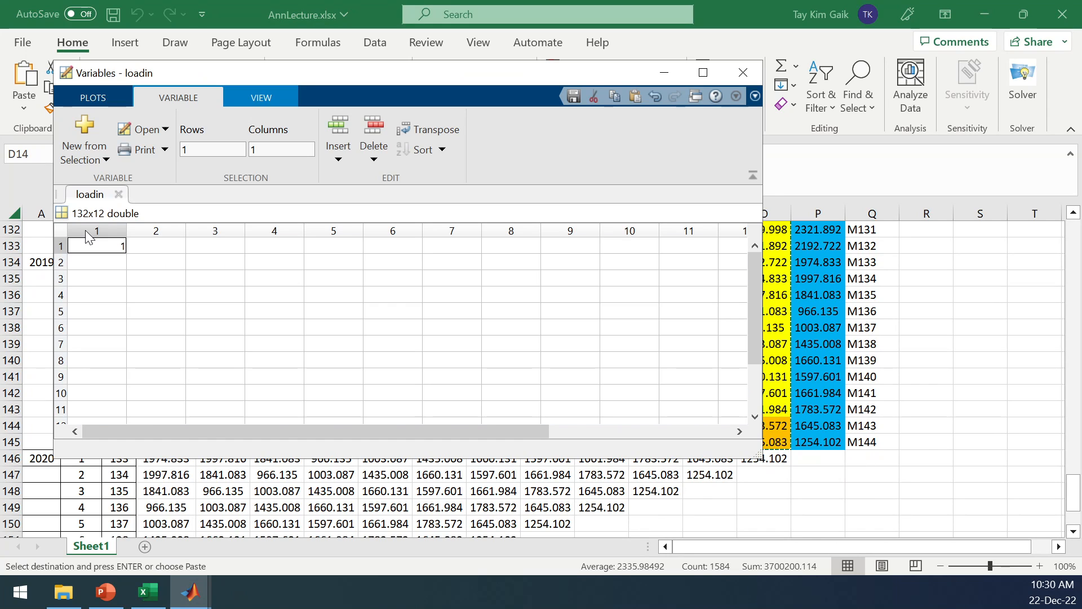
key("ctrl+v")
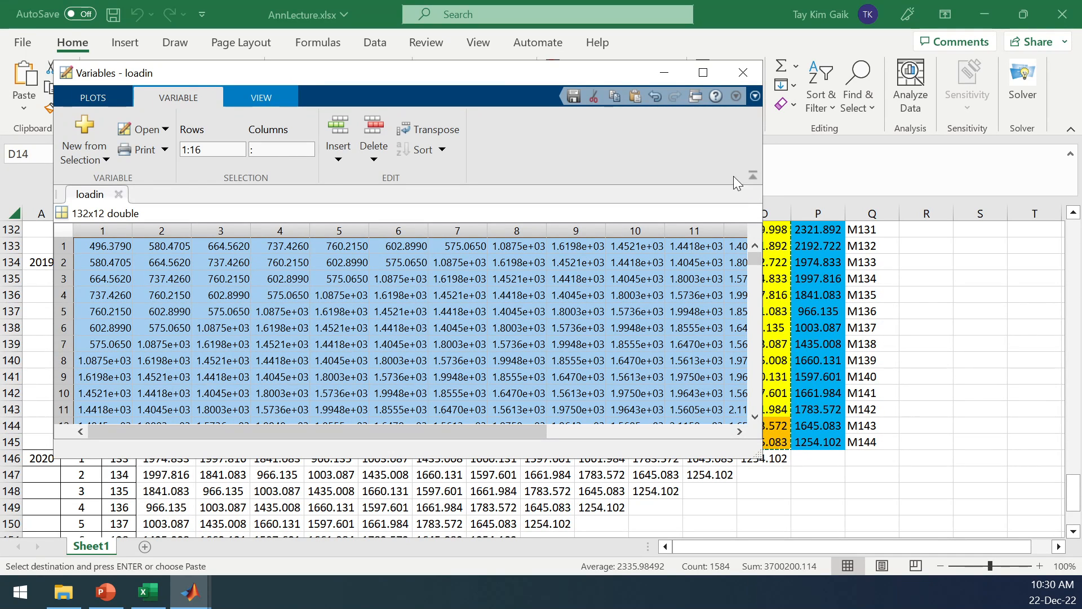
left_click_drag(496, 74, 596, 73)
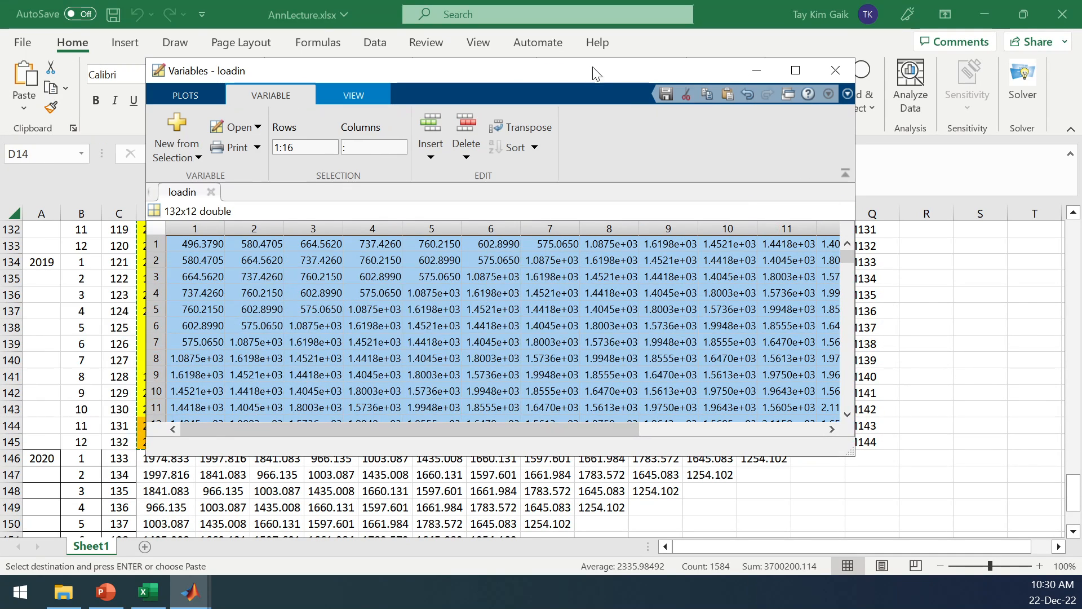
left_click(836, 72)
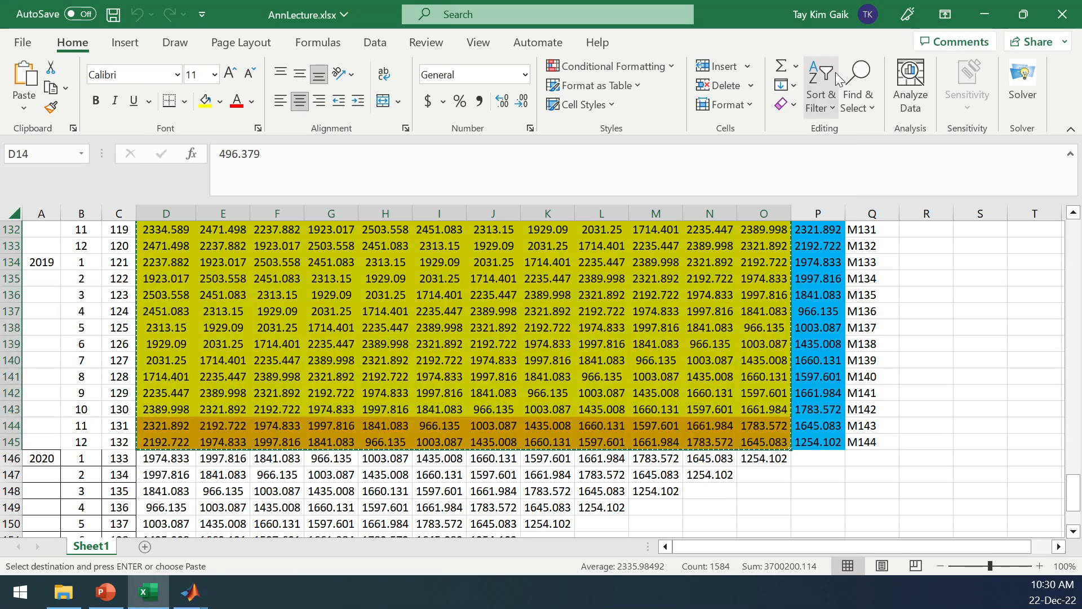
Return to the main MATLAB window, create the variable loadout=1 and open it in the variable editor.
mouse_move(194, 596)
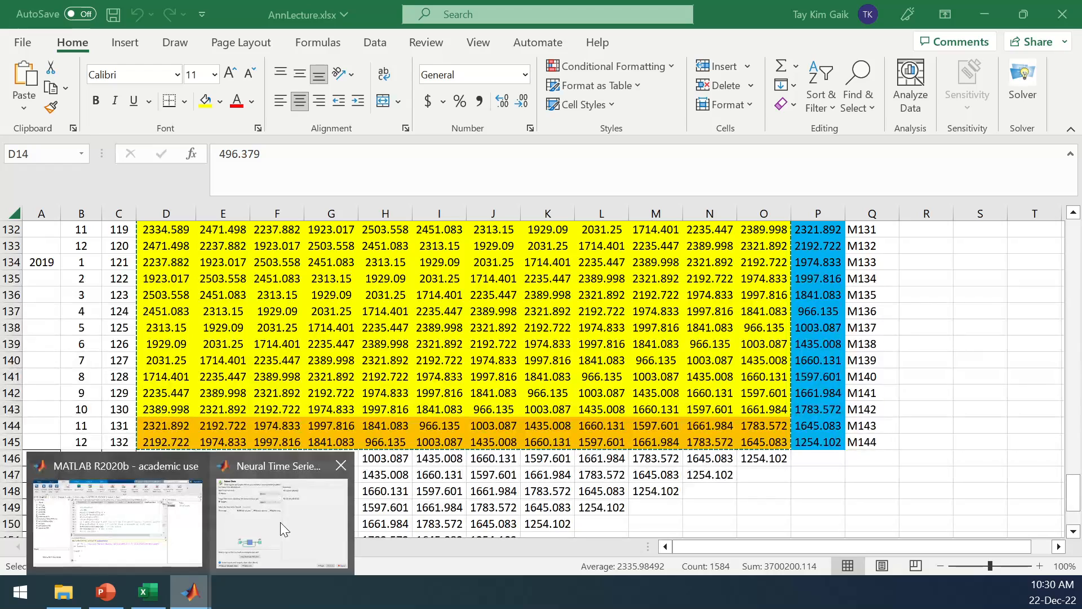
left_click(147, 521)
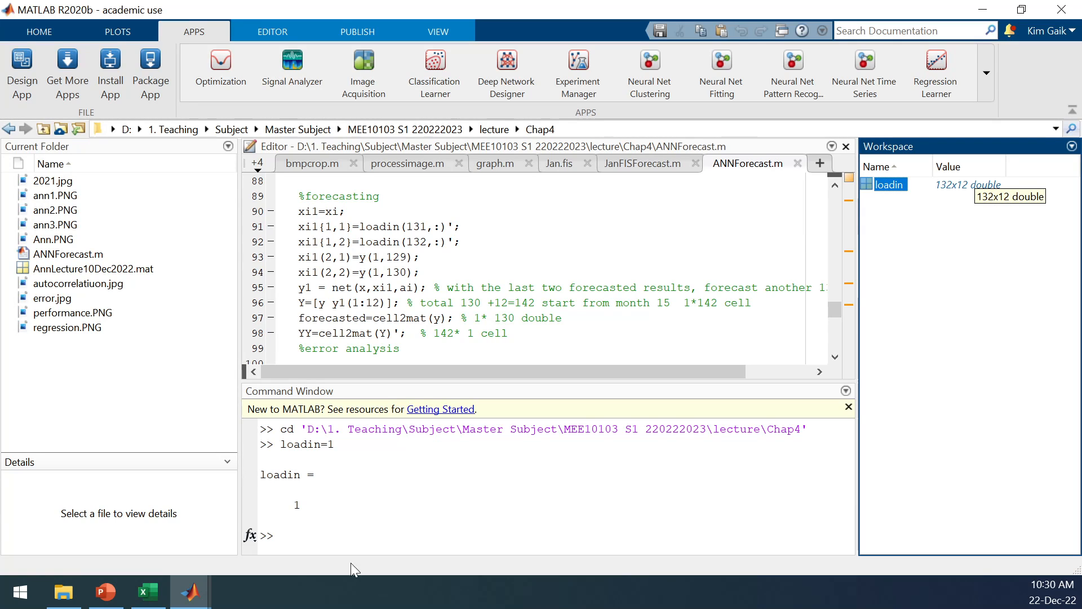
left_click(301, 539)
type("loadout")
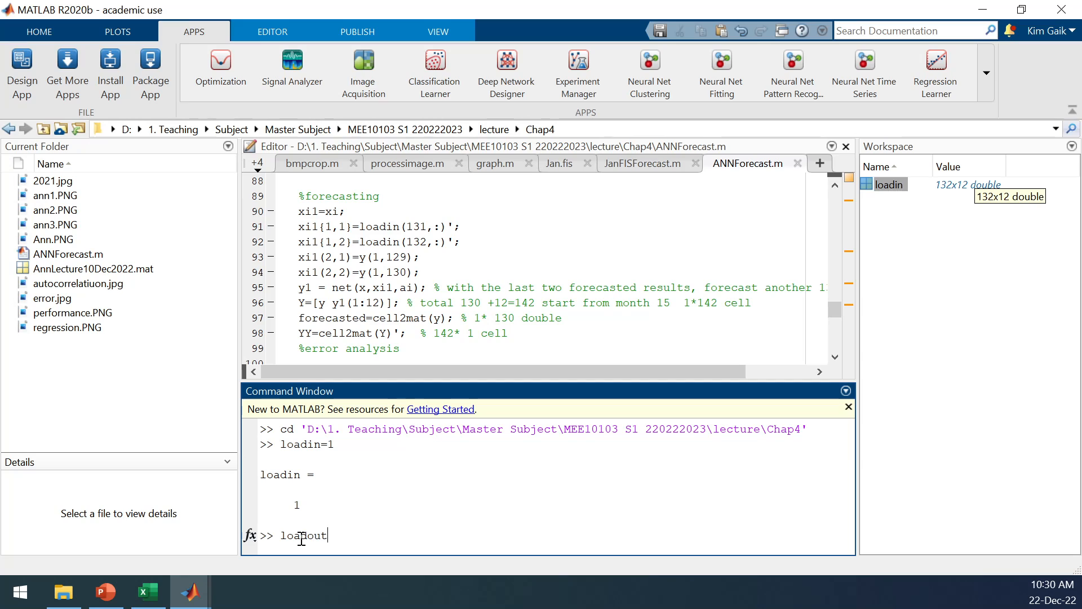
type("=1")
key("Return")
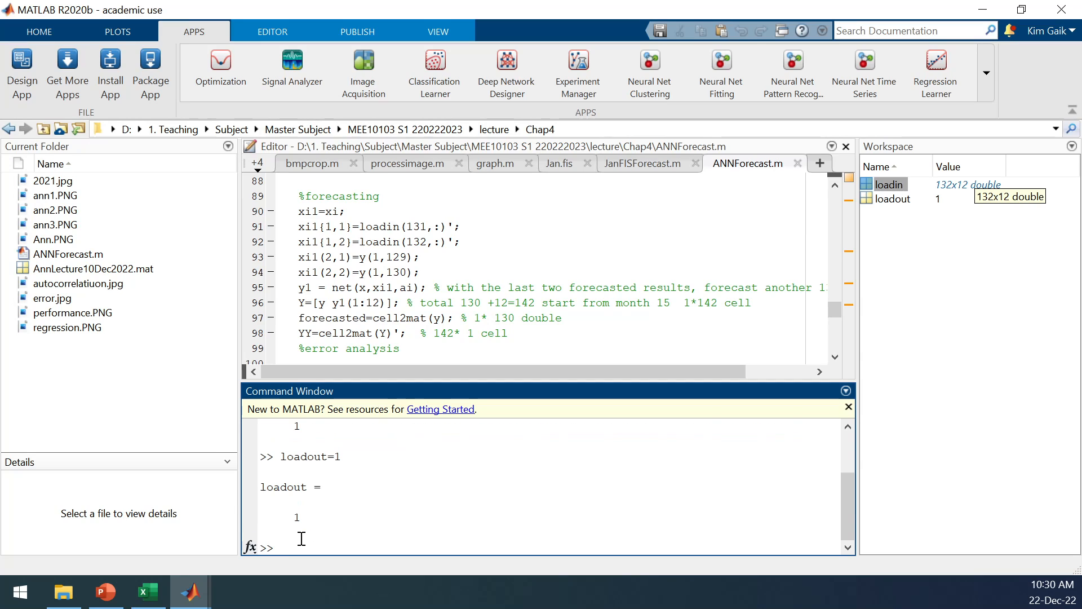
left_click(869, 200)
double_click(868, 199)
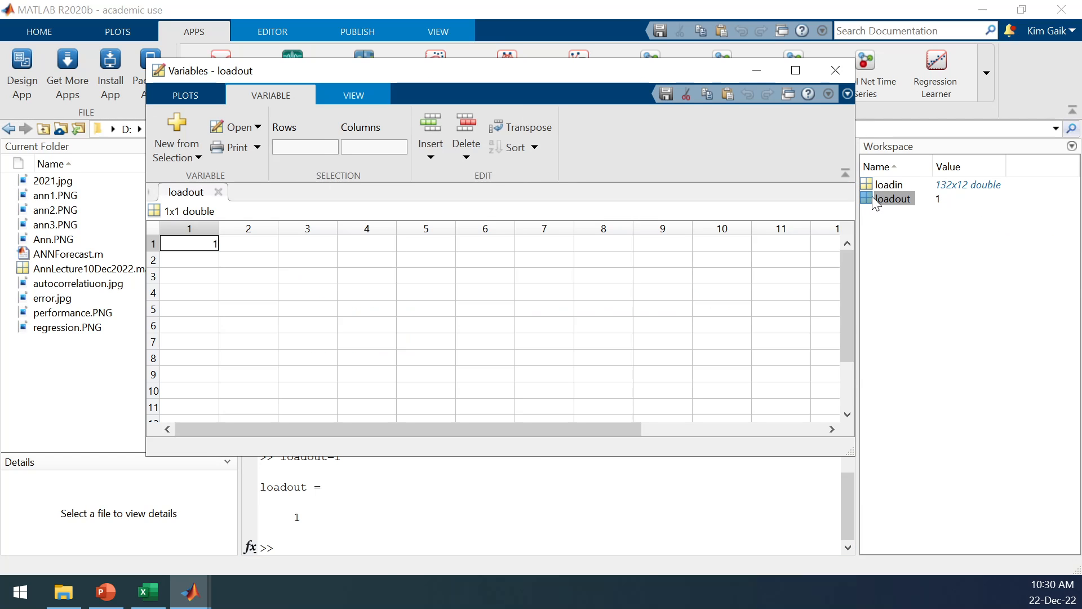
Switch to Excel and copy the target column P14:P145.
left_click(149, 592)
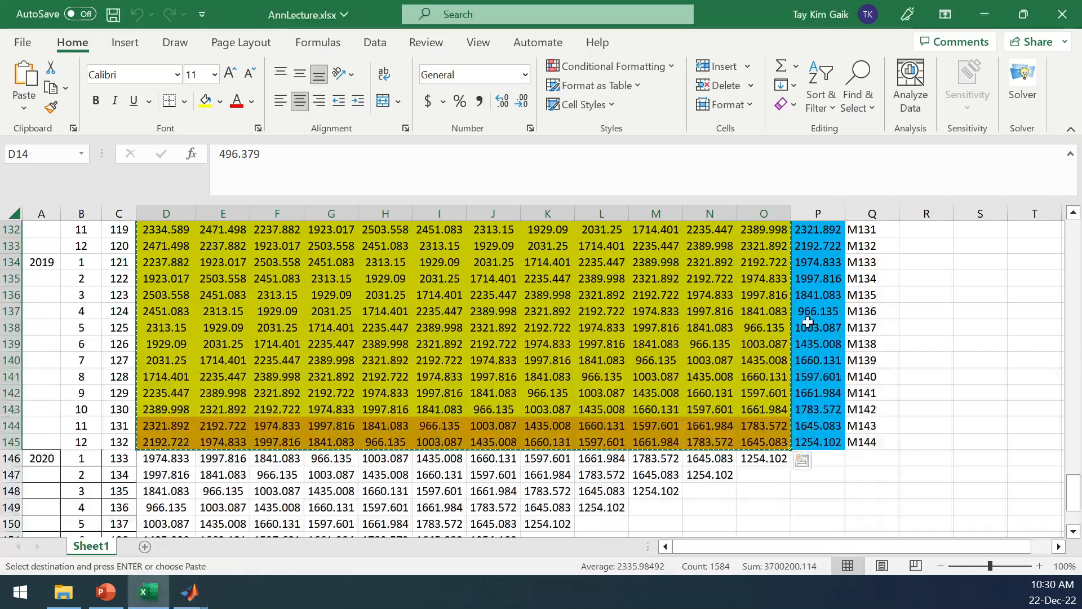
left_click_drag(1074, 499, 1074, 247)
left_click_drag(818, 343, 820, 459)
key("Return")
key("ctrl+c")
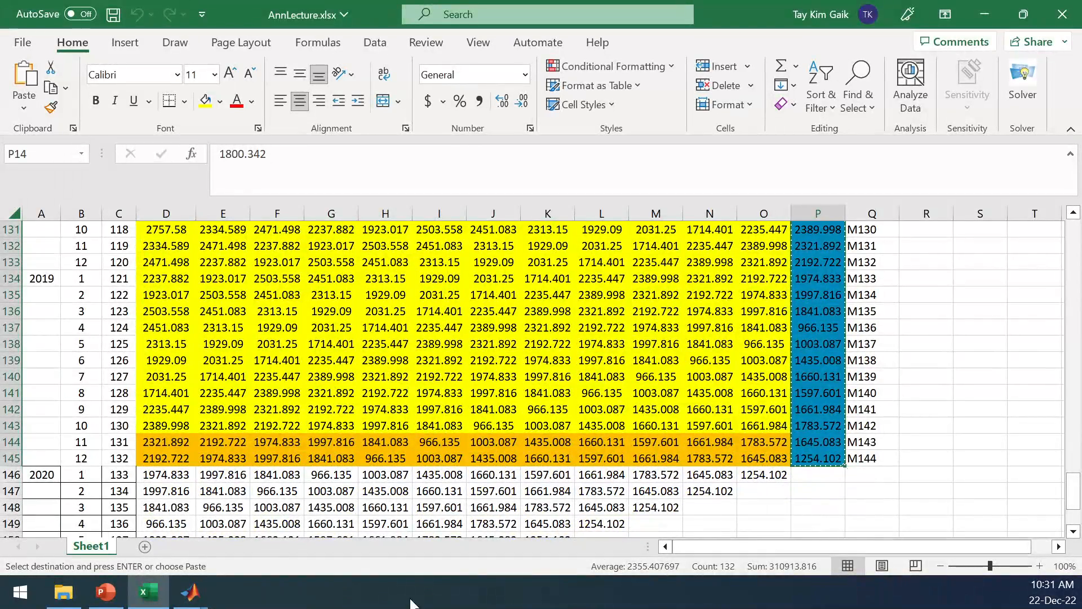
Switch to the loadout variable editor in MATLAB and paste the copied target data starting at its first cell.
mouse_move(195, 595)
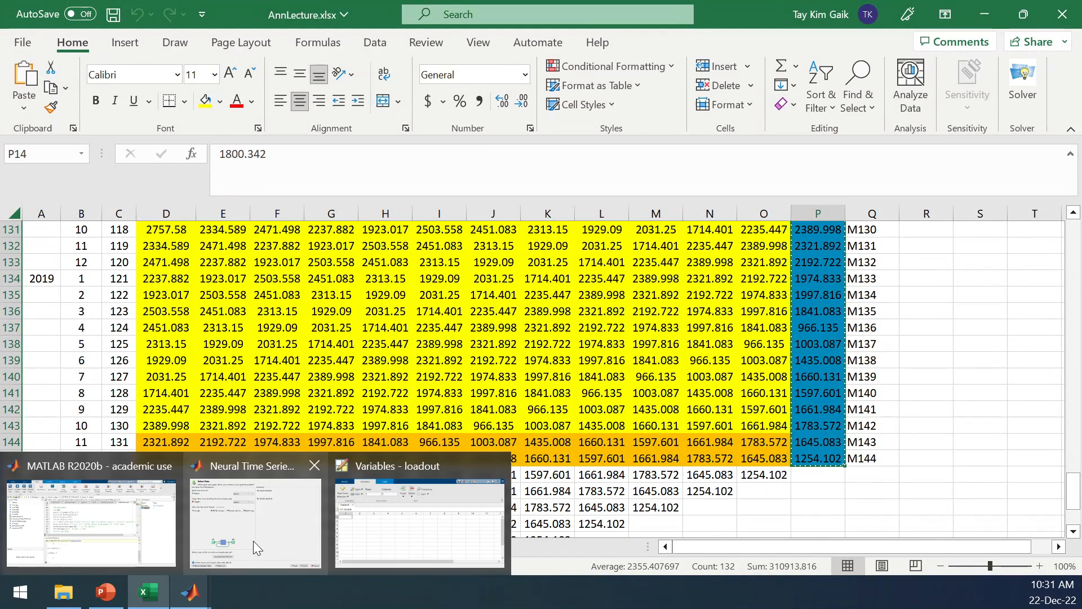
left_click(395, 496)
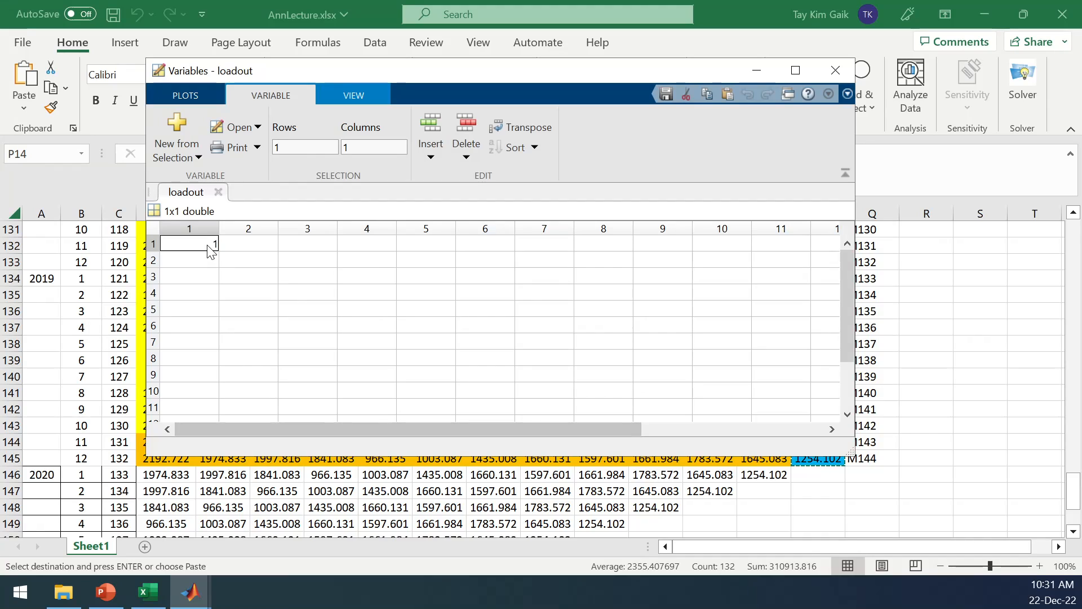
key("ctrl+v")
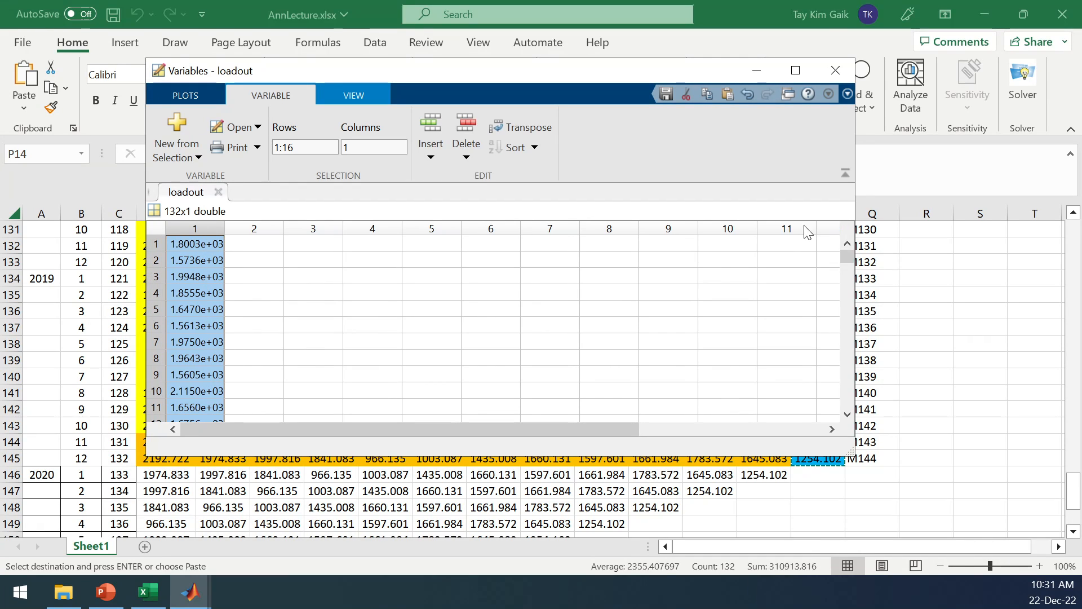
Close the loadout variable editor, return to the main MATLAB window and bring up the Neural Time Series window.
left_click(836, 70)
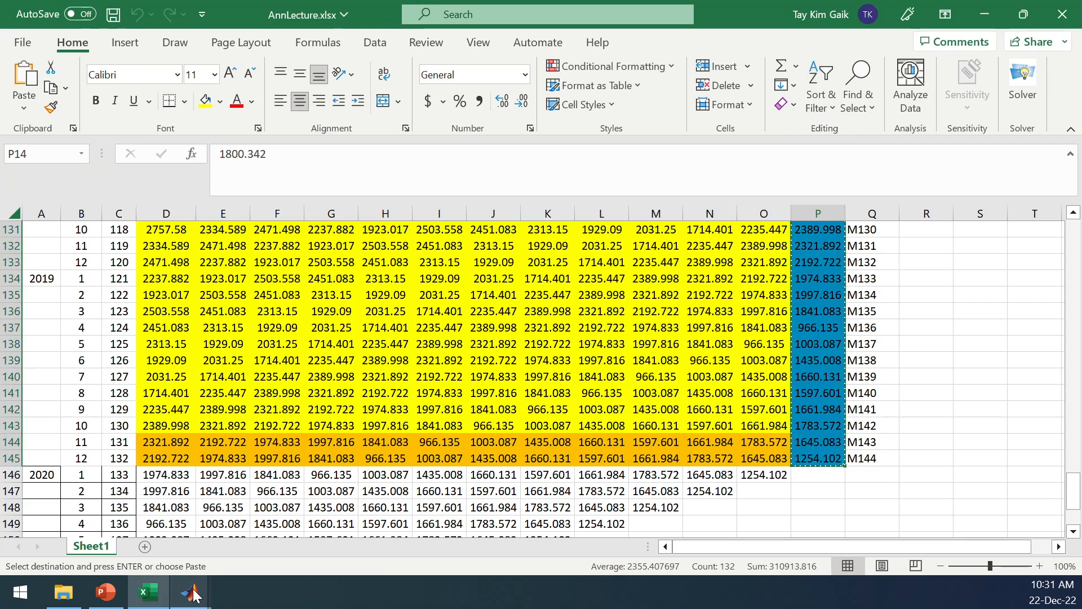
mouse_move(191, 592)
left_click(159, 518)
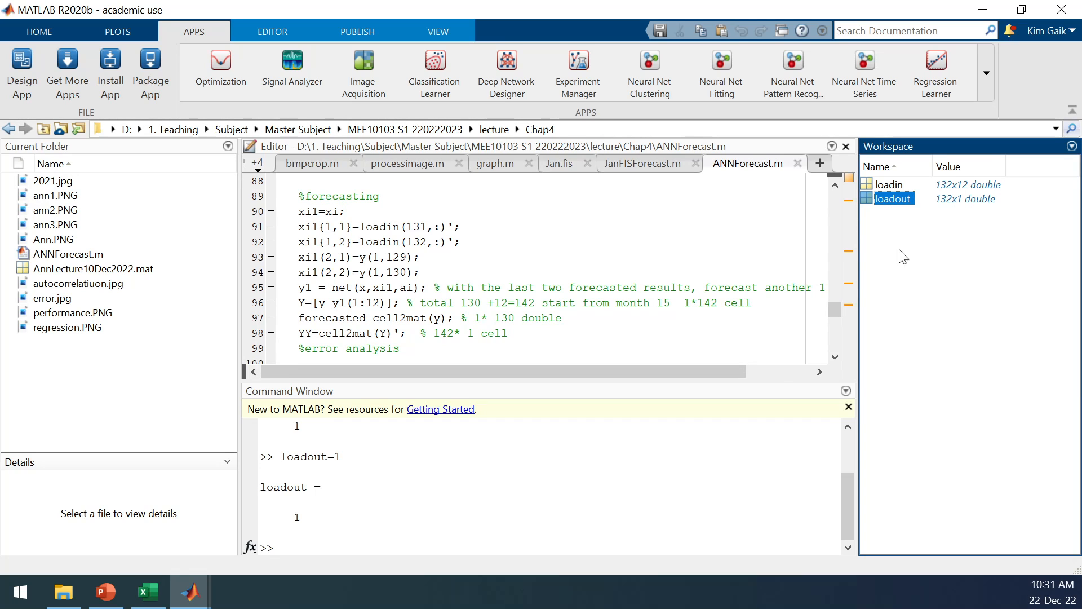
mouse_move(191, 592)
left_click(268, 560)
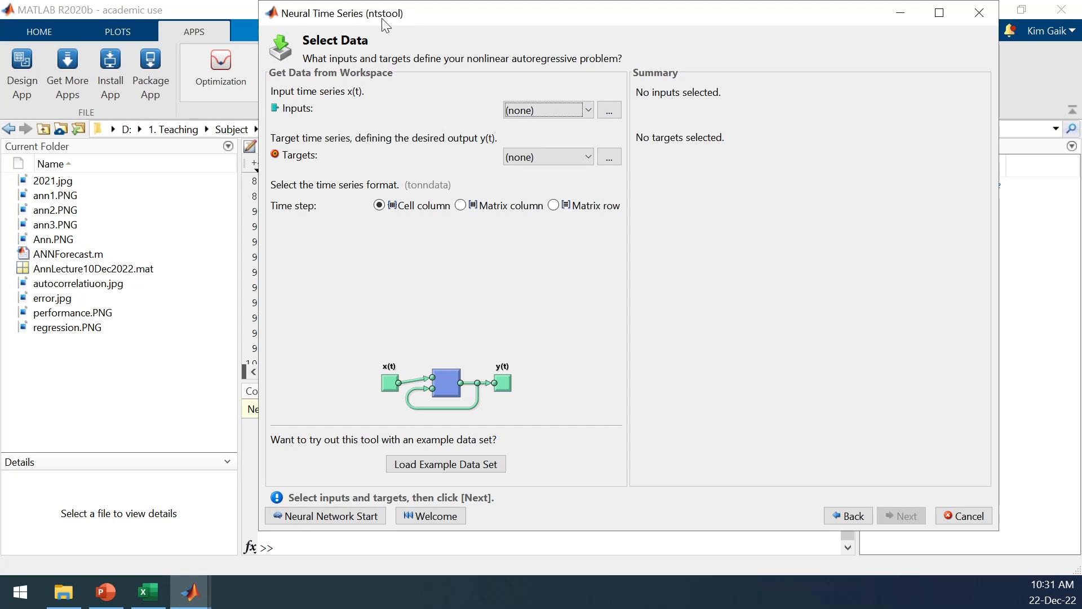
Choose loadin as inputs and loadout as targets, set the time step format to Matrix row, and proceed to validation data.
left_click(589, 110)
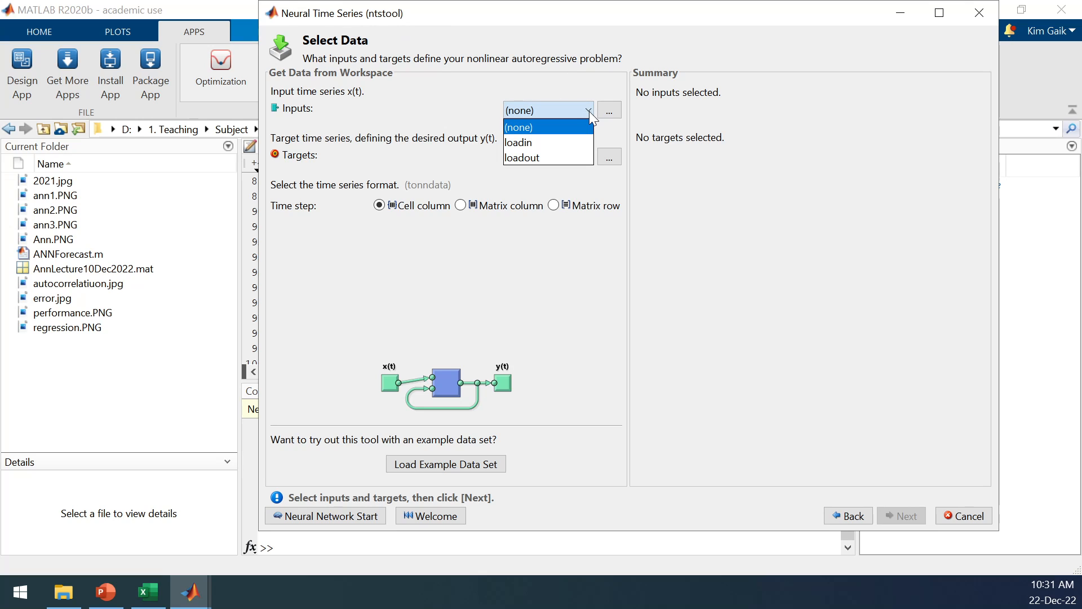
left_click(553, 141)
left_click(590, 157)
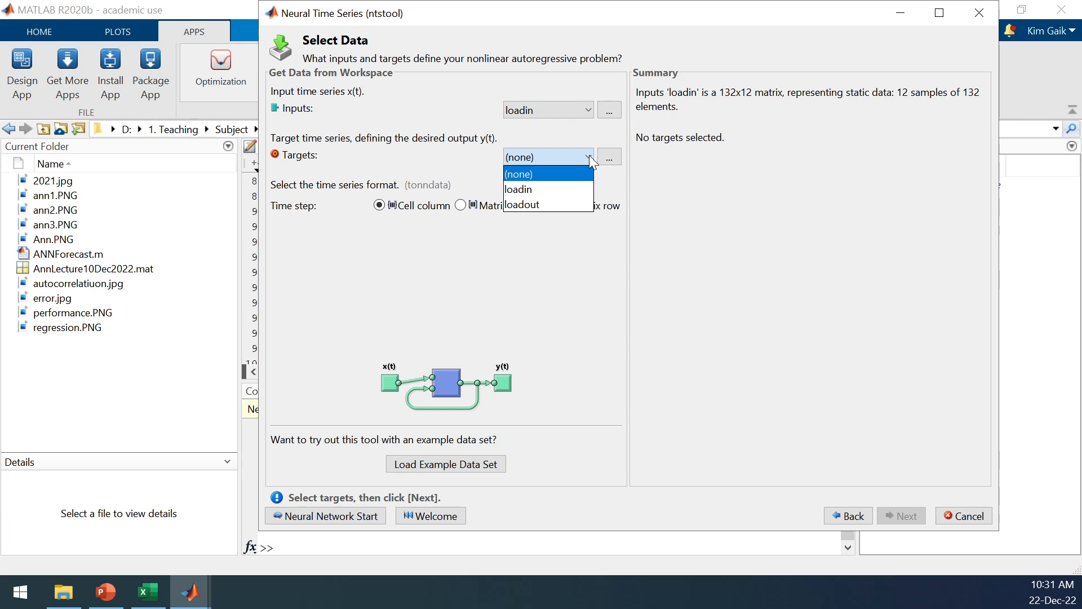
left_click(543, 204)
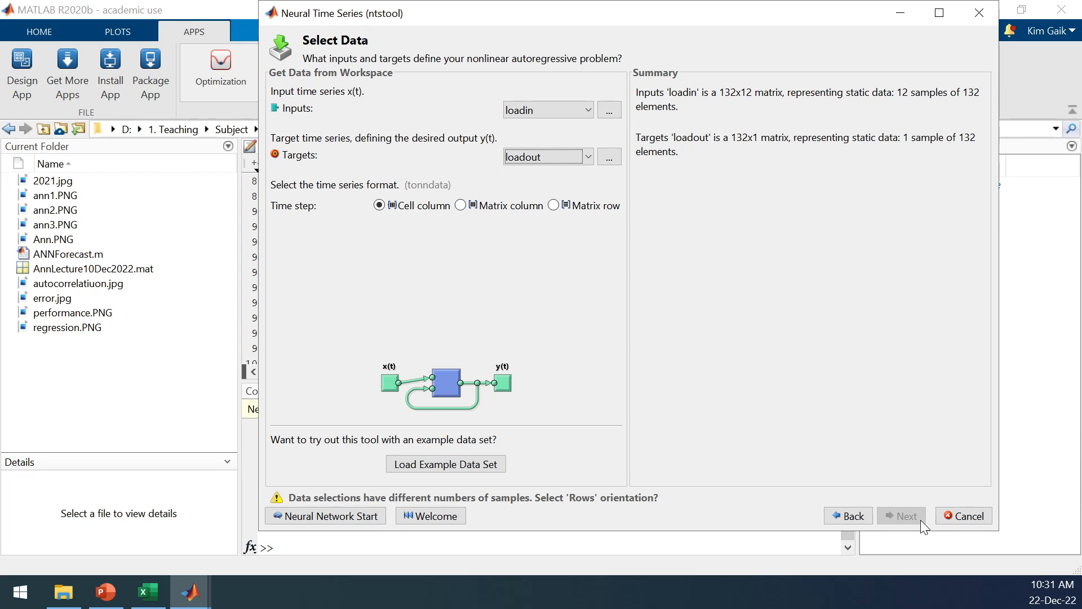
left_click(553, 205)
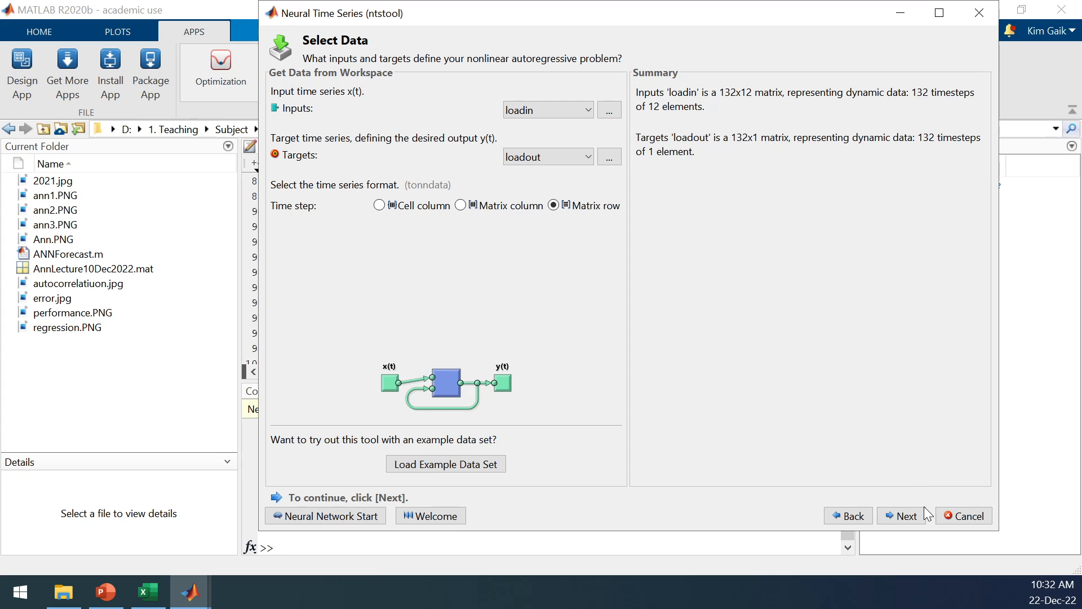
left_click(906, 516)
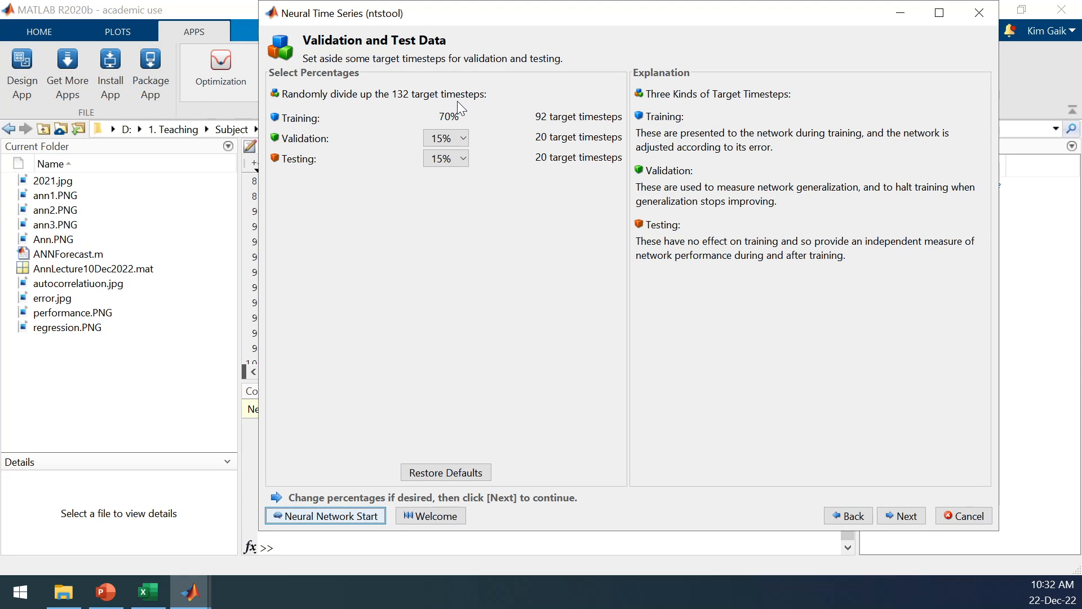
Select 15% for validation, proceed to the network architecture and set the number of hidden neurons to 100.
left_click(468, 141)
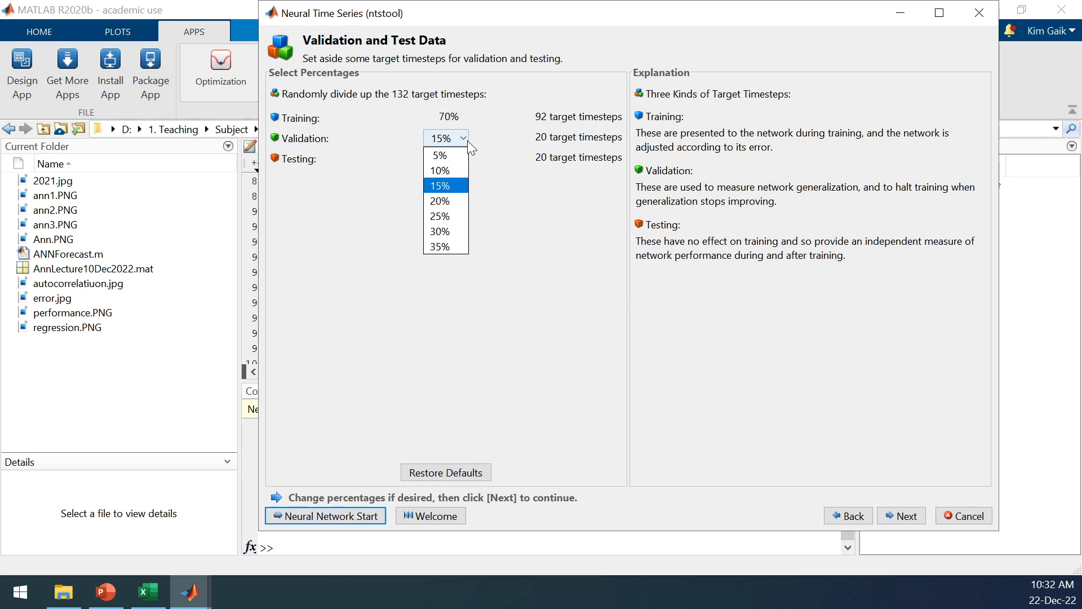
left_click(460, 188)
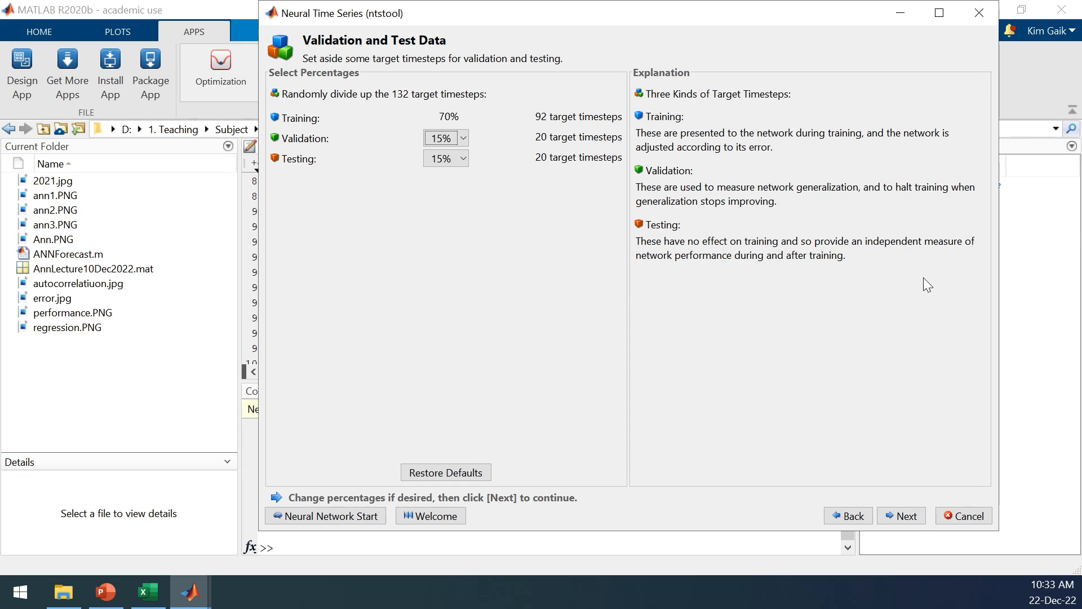
left_click(909, 519)
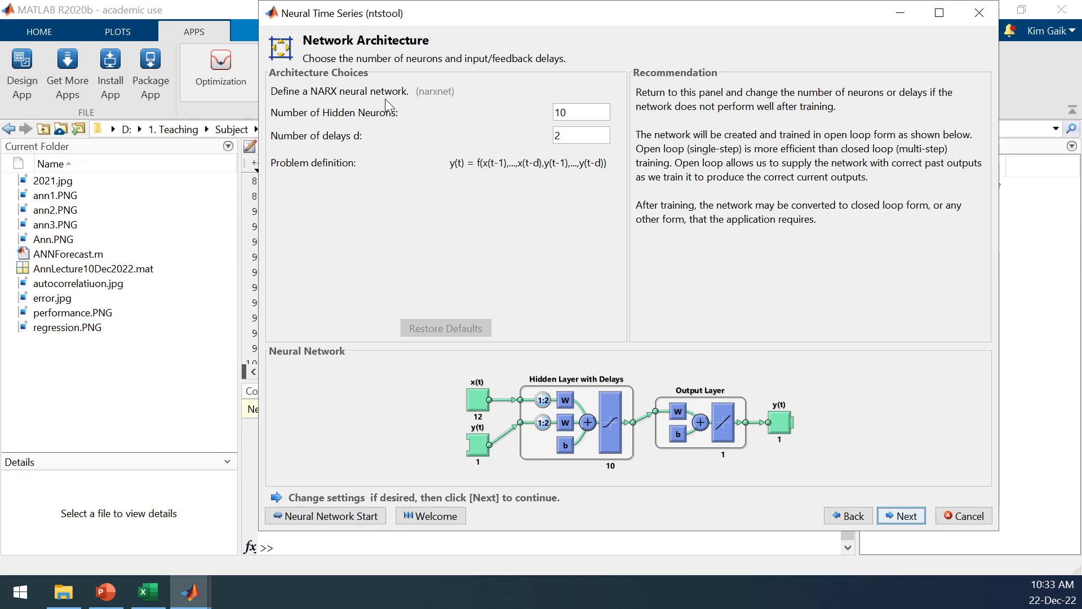
left_click(590, 111)
type("0")
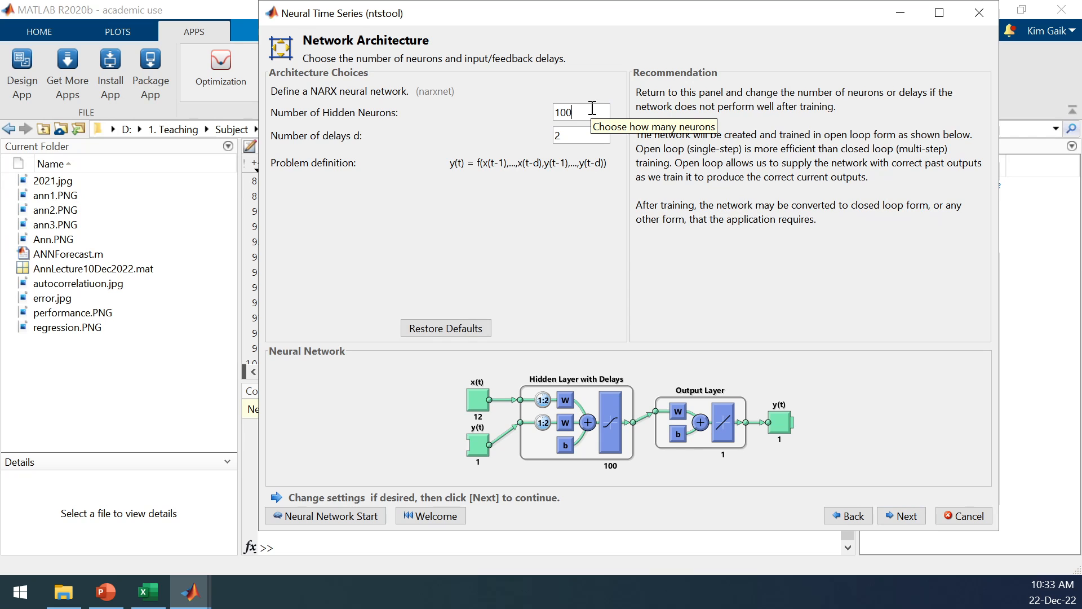
Switch to PowerPoint, view slide 13 on calculating the number of hidden neurons, and return to the Neural Time Series window.
left_click(124, 593)
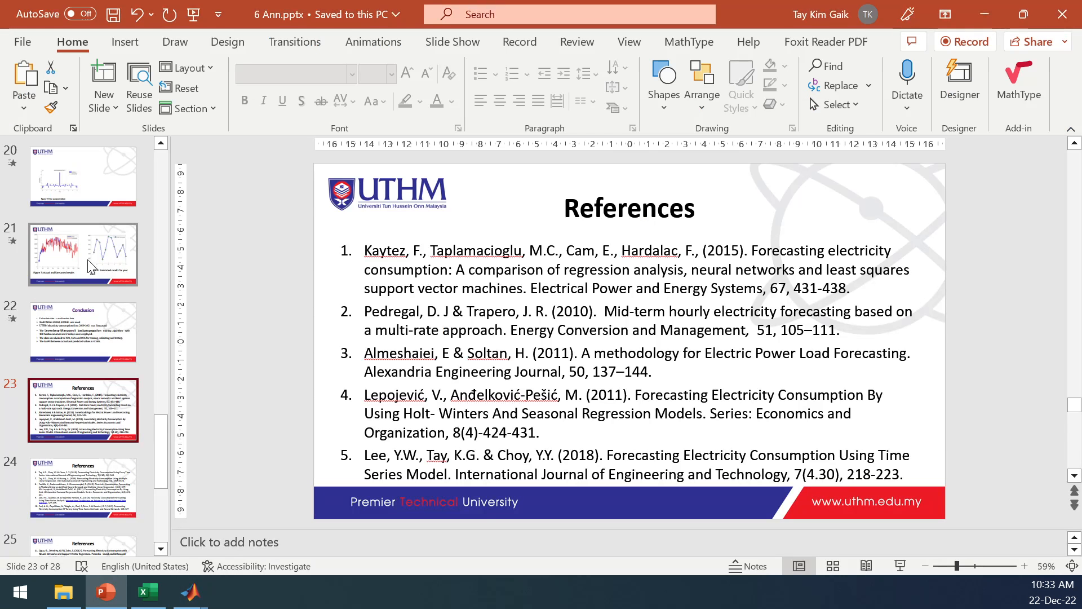
left_click_drag(165, 424, 144, 296)
left_click(88, 355)
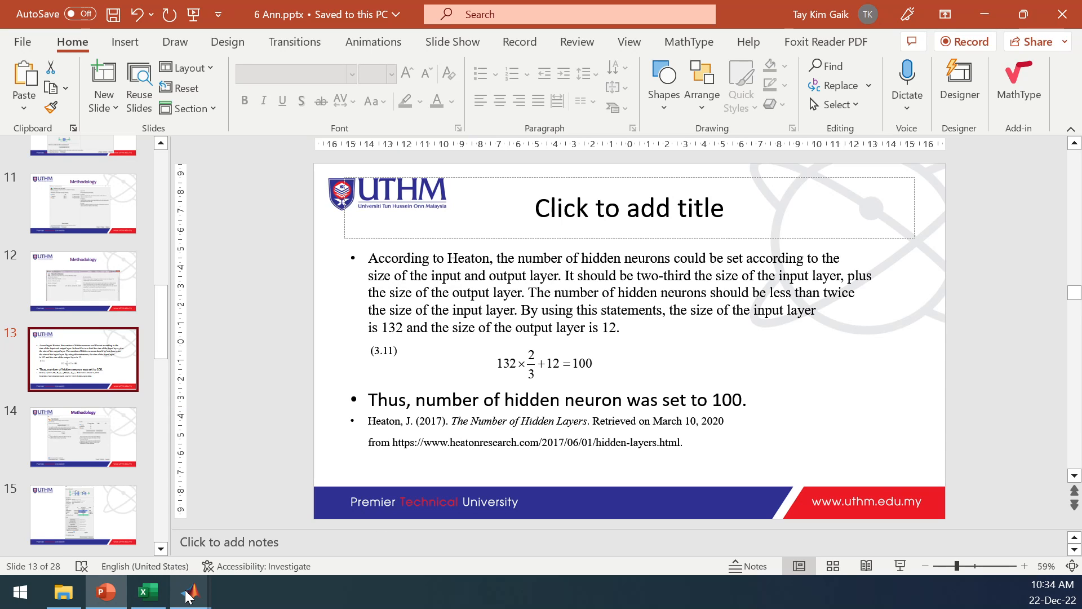
mouse_move(189, 595)
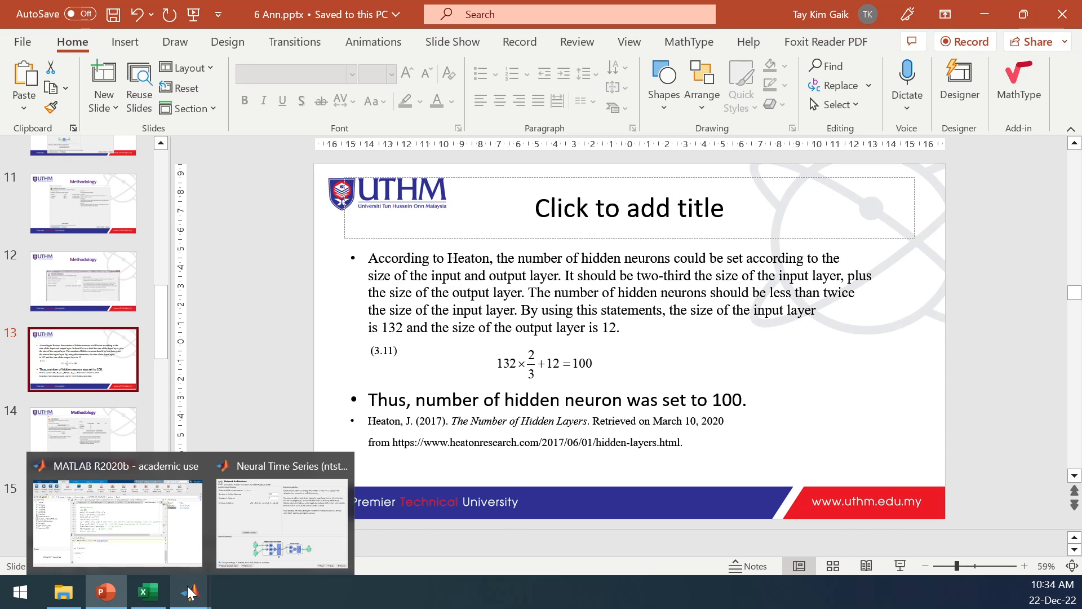
left_click(287, 533)
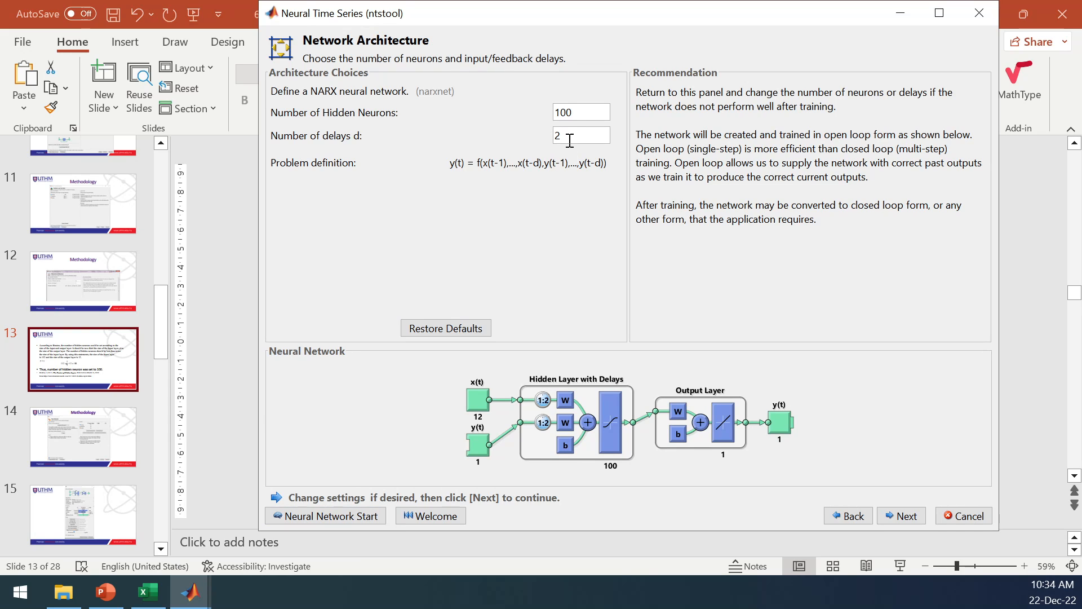
Proceed to network training, choose Levenberg-Marquardt as the training algorithm and train the network.
left_click(910, 517)
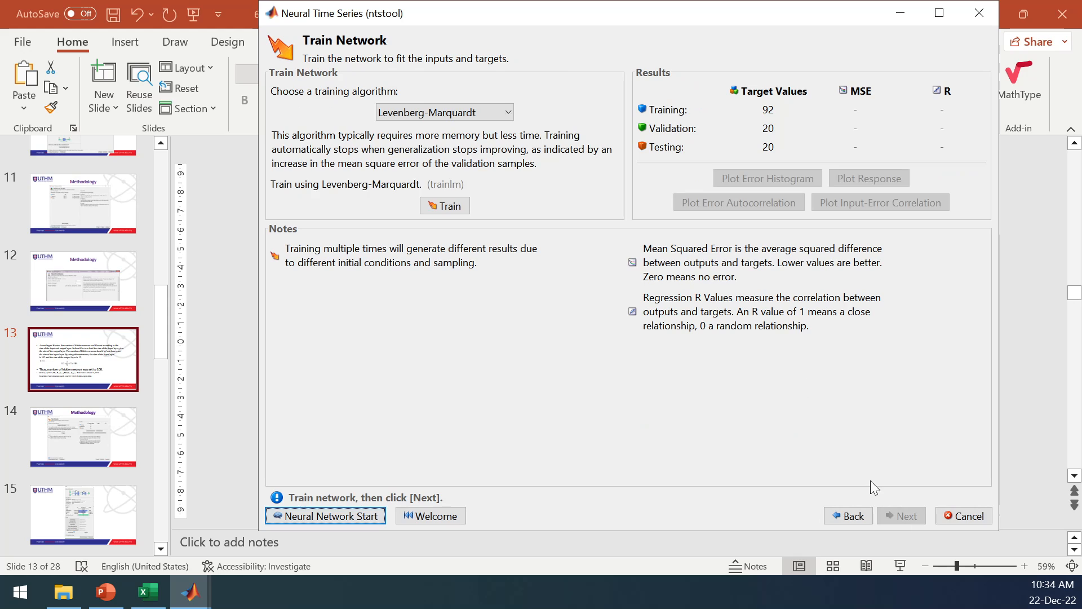
left_click(509, 112)
left_click(474, 126)
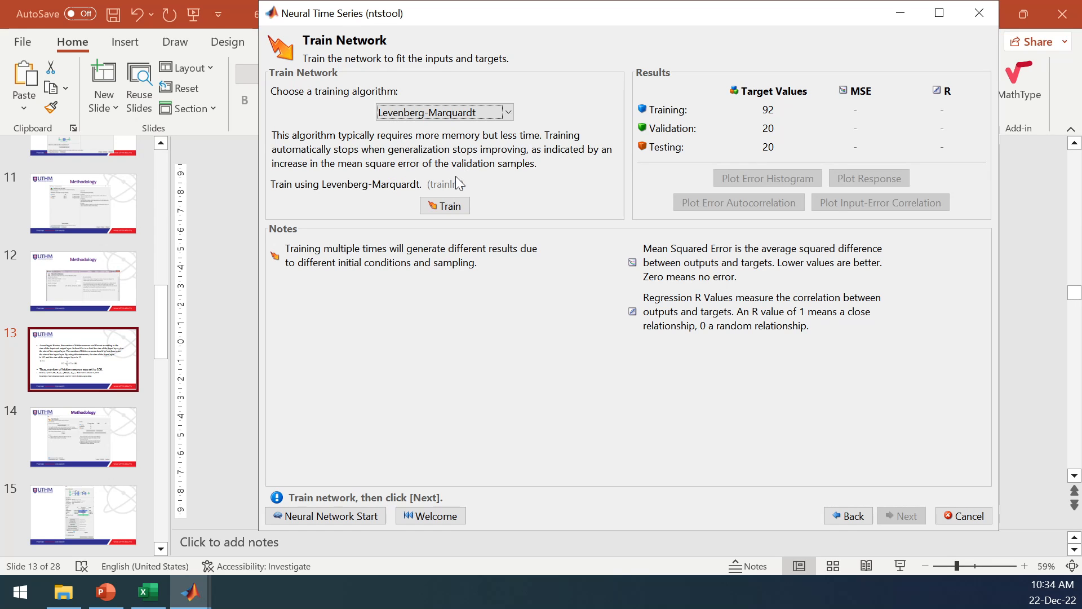
left_click(505, 113)
left_click(473, 145)
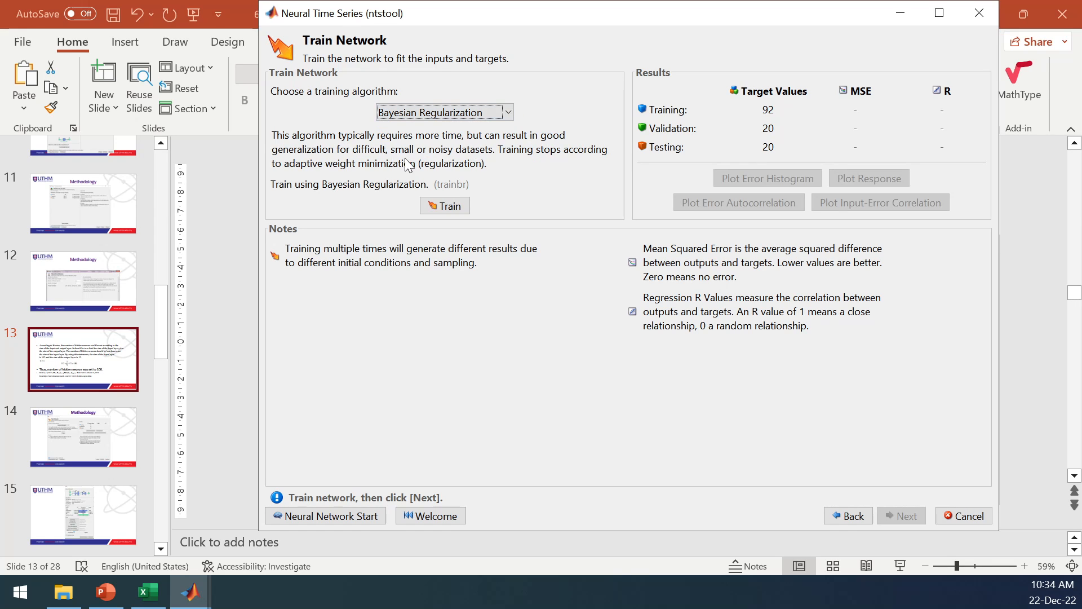
left_click(507, 113)
left_click(460, 130)
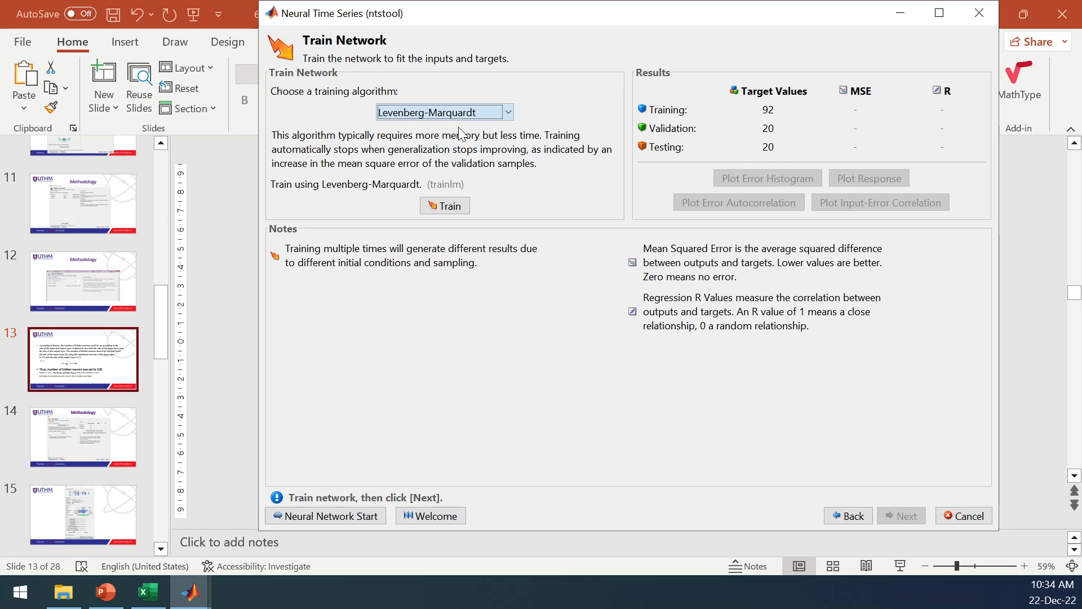
left_click(457, 208)
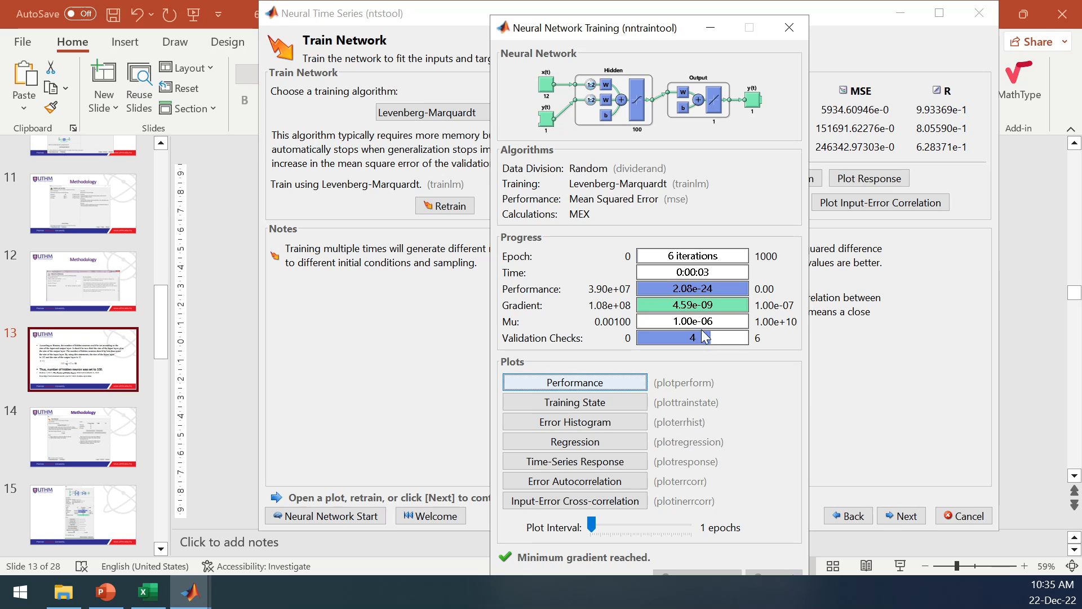
View the performance and training state plots of the trained network, returning to the Neural Network Training window after each.
left_click(621, 386)
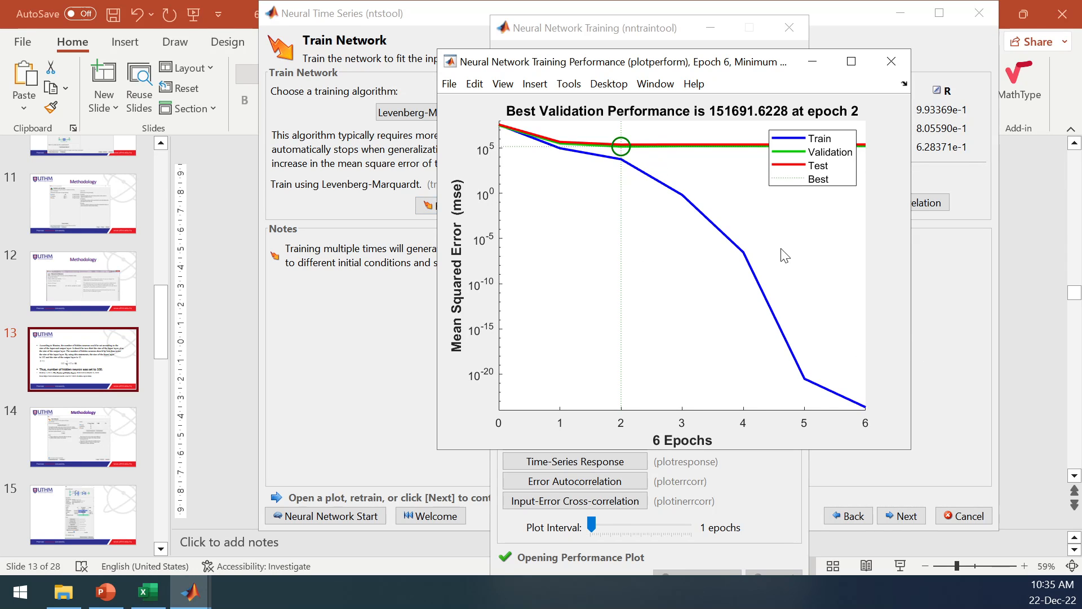
left_click(953, 306)
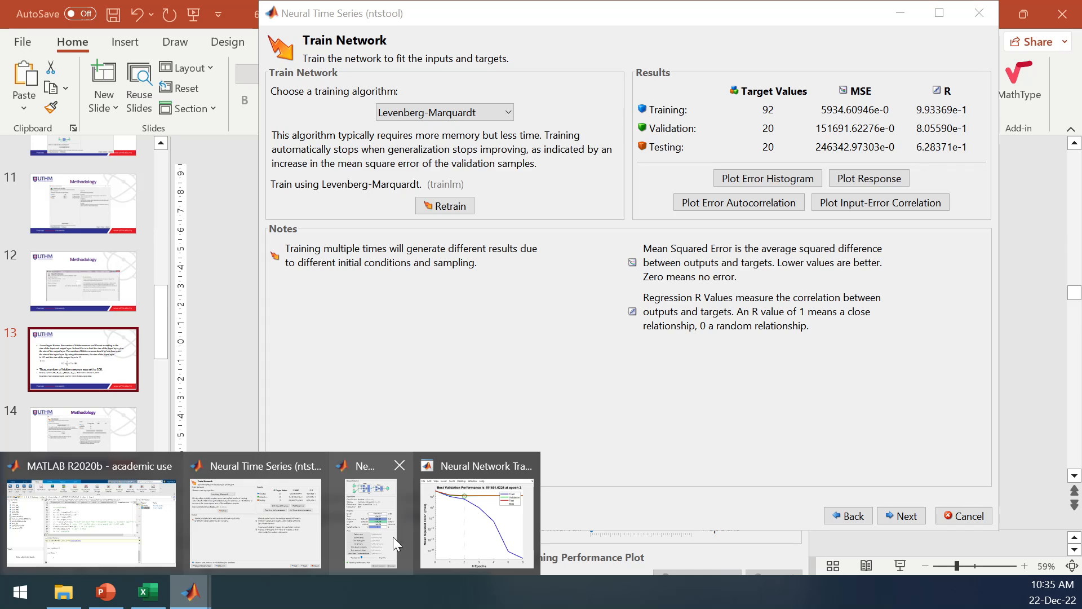
left_click(367, 512)
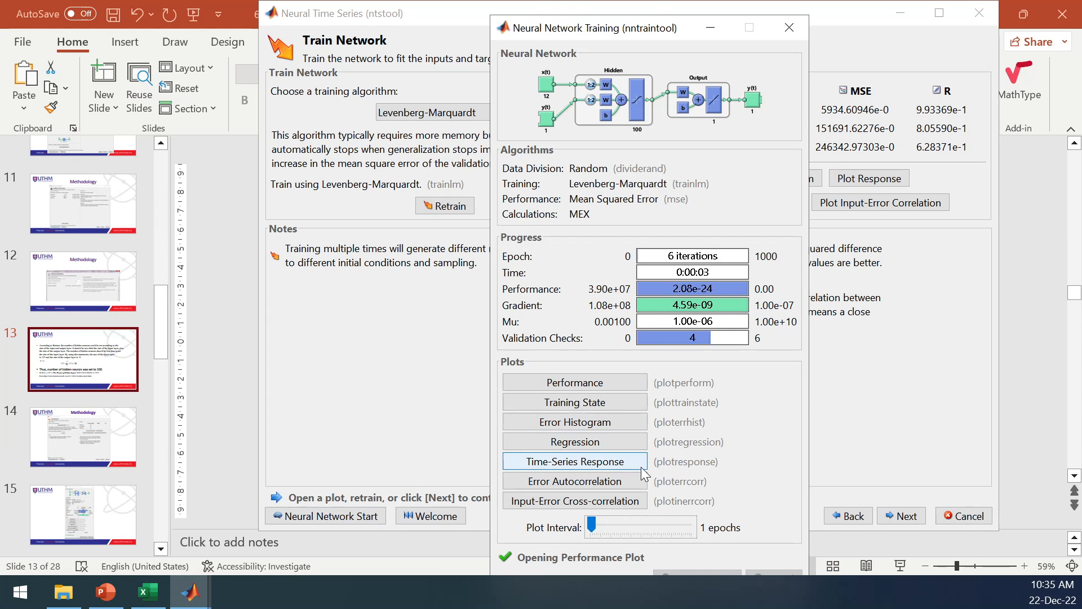
left_click(621, 404)
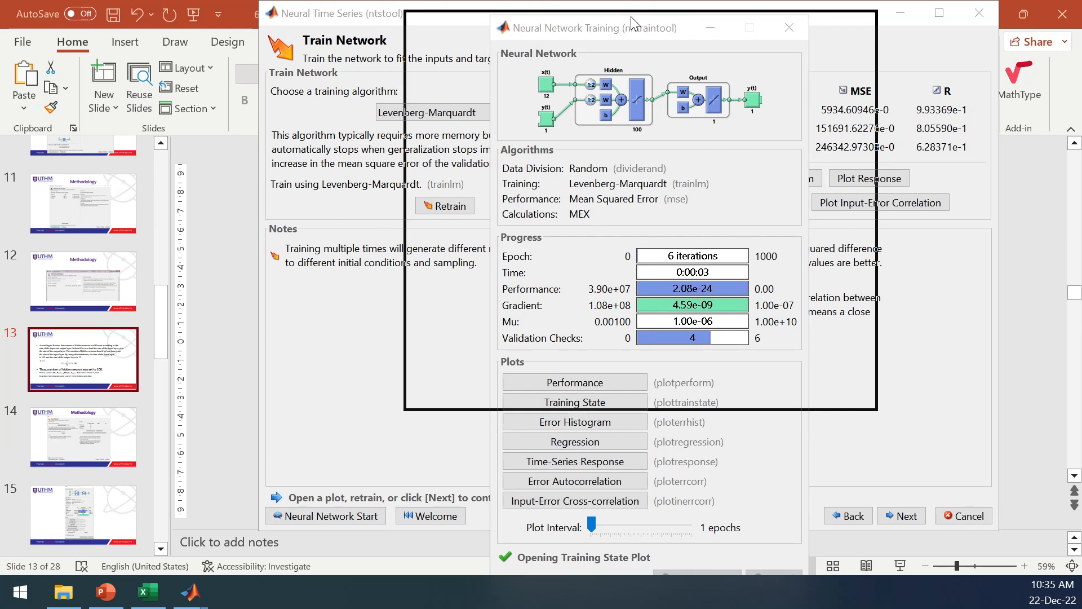
left_click(855, 442)
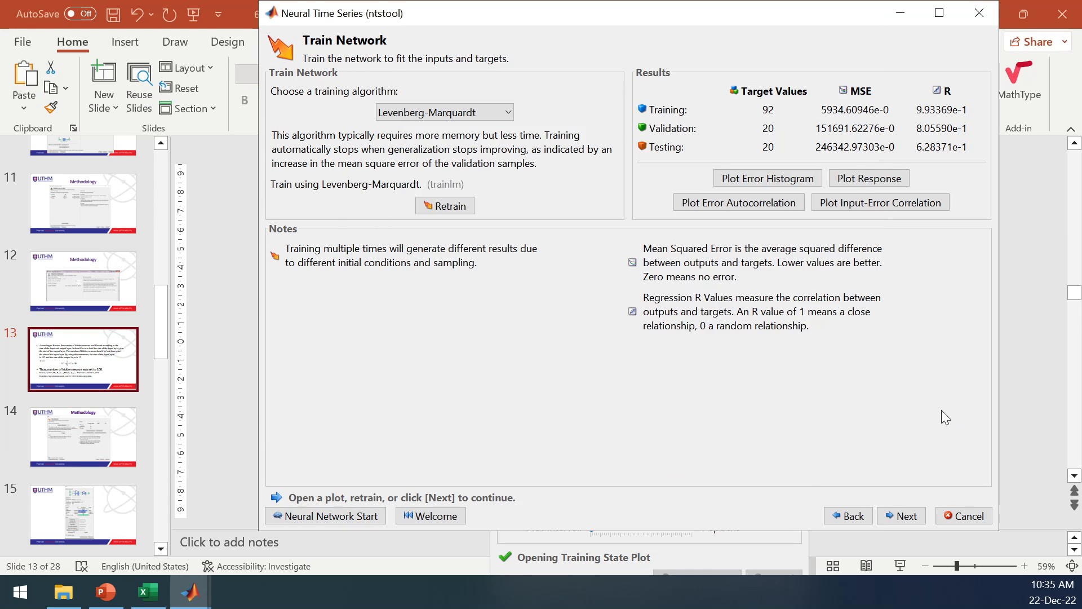
left_click(190, 592)
left_click(381, 536)
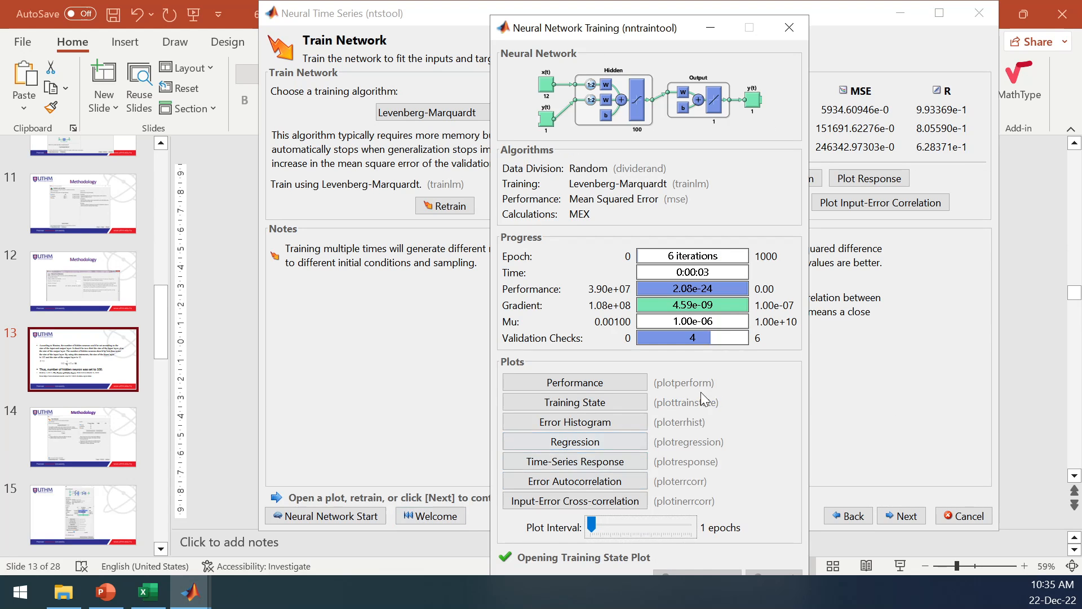
View the error histogram, return to the Neural Network Training window, and examine and close the regression plot.
left_click(594, 425)
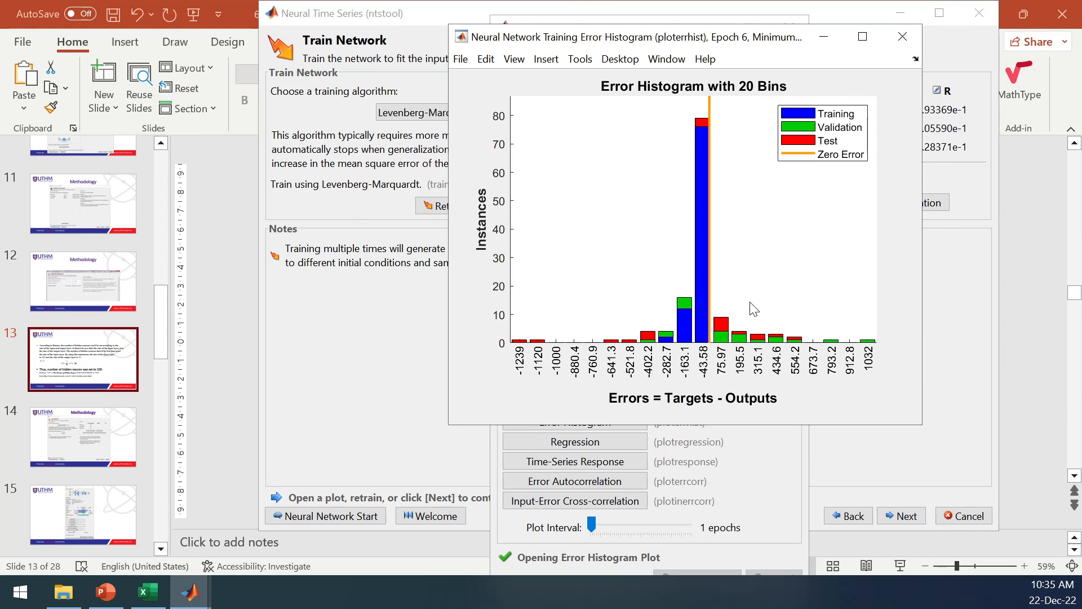
left_click(968, 423)
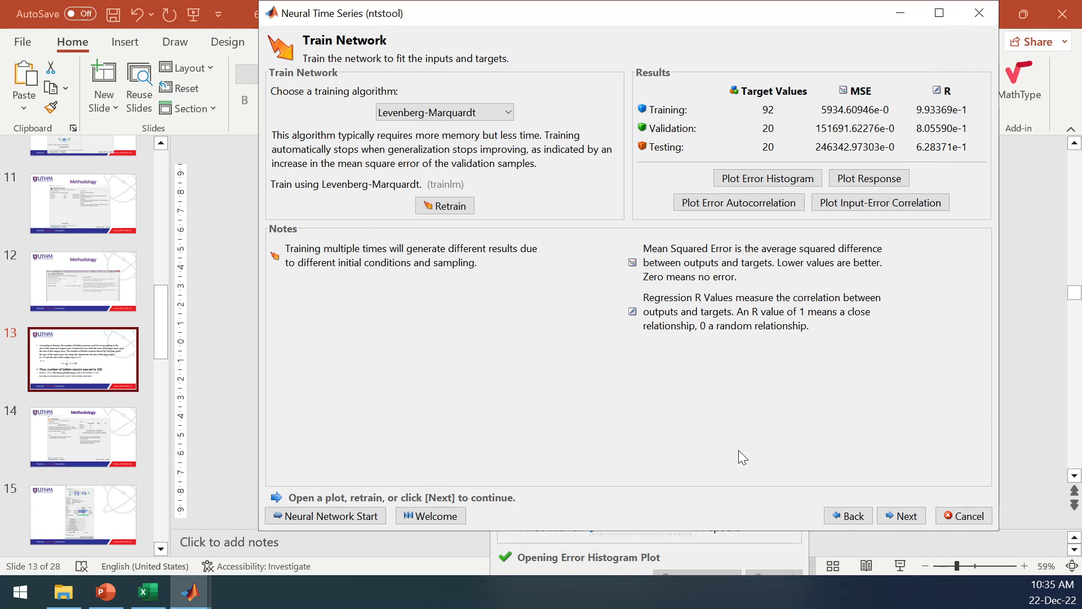
left_click(190, 592)
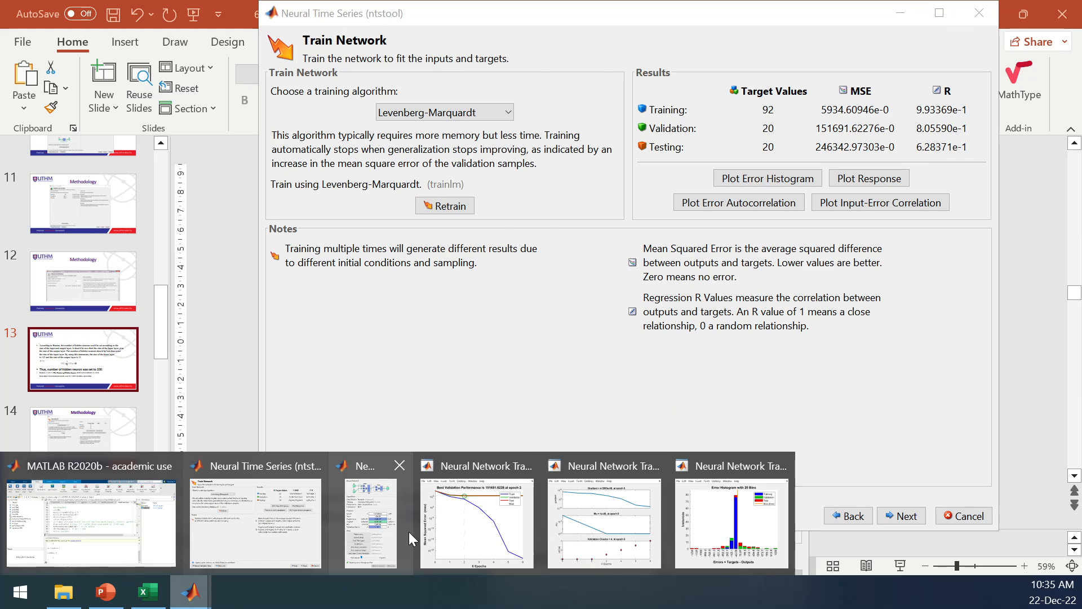
left_click(380, 515)
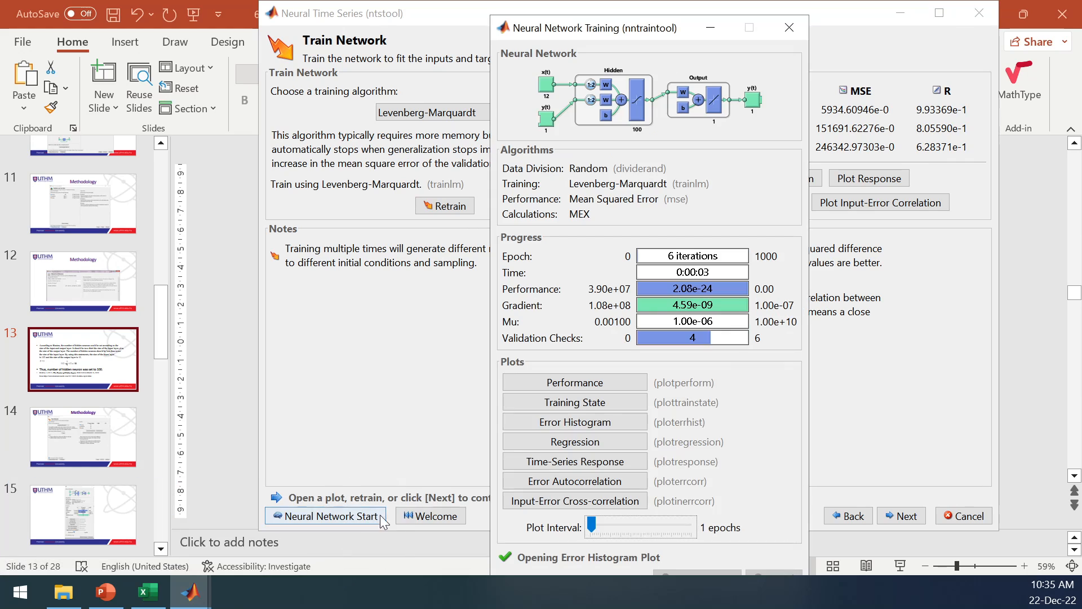
left_click(602, 448)
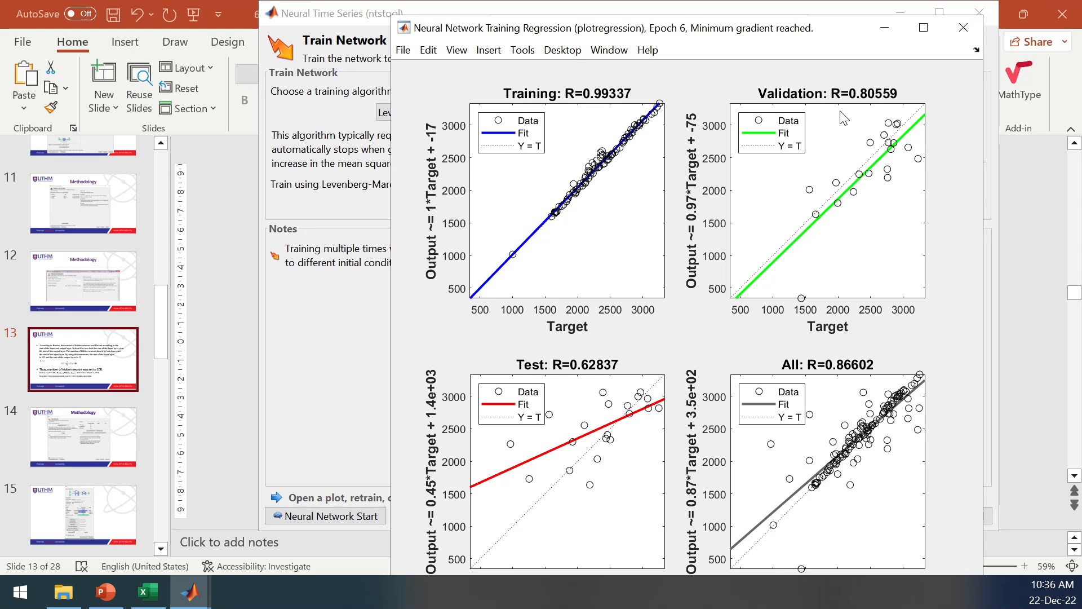
left_click(964, 29)
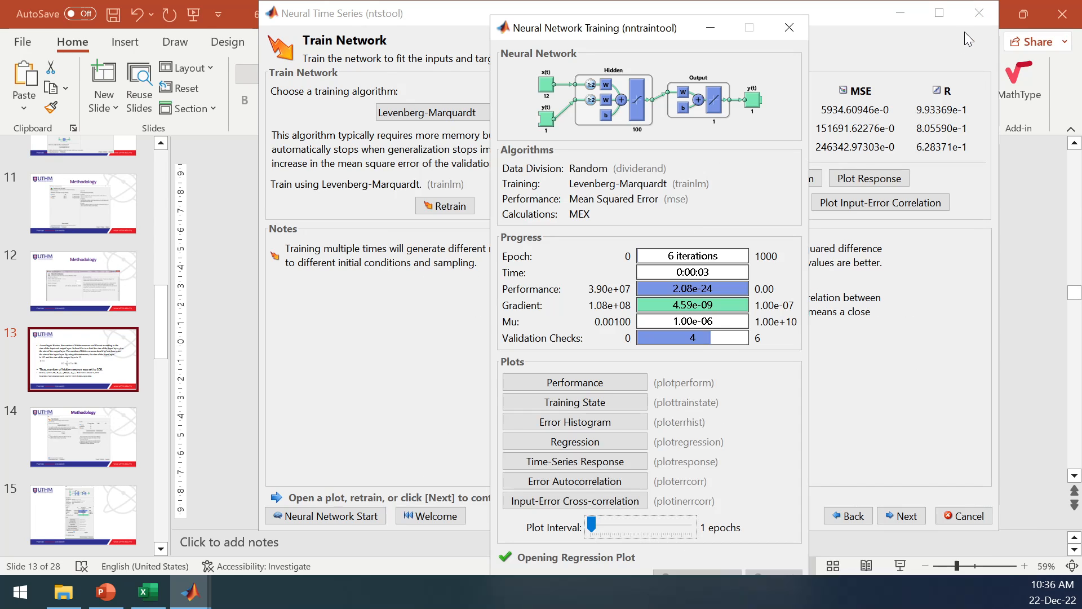
Open the time-series response plot and move its upper legend to the empty area below the response curve.
left_click(608, 464)
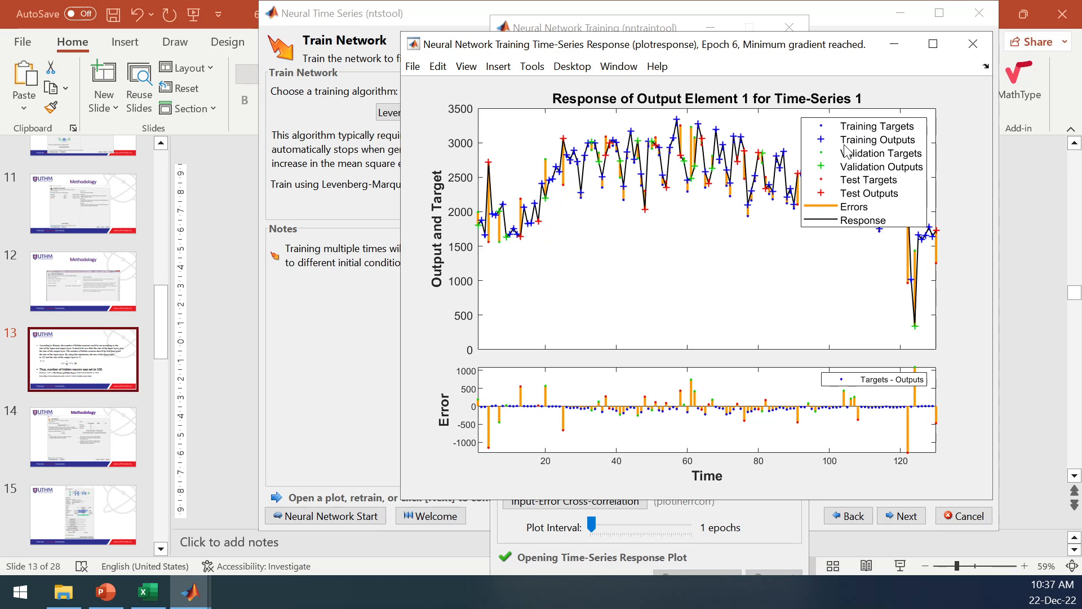
left_click_drag(845, 148, 644, 261)
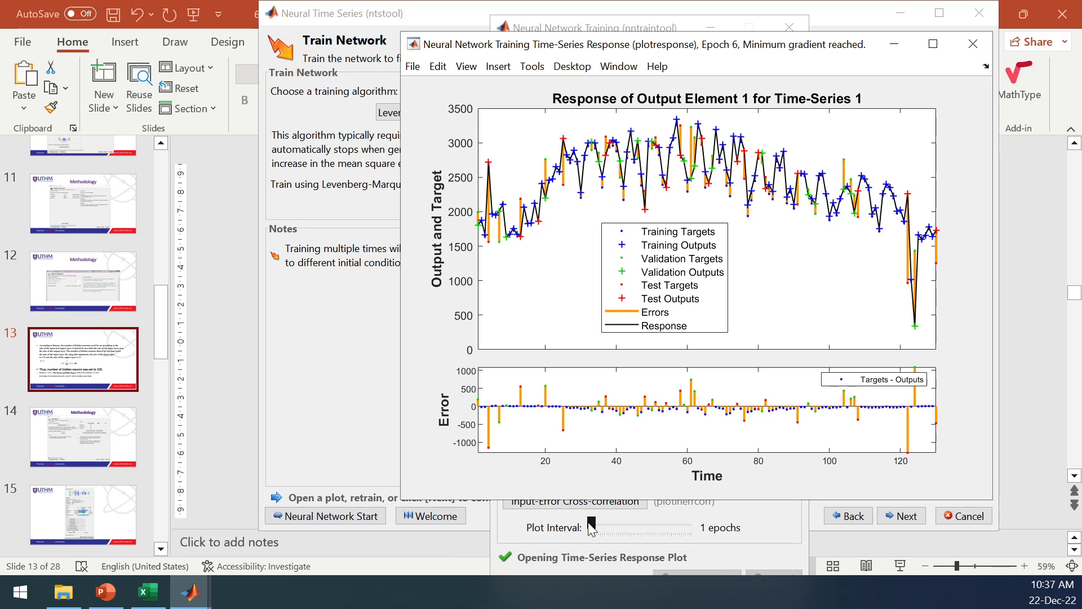
Close the time-series response plot, view the input-error cross-correlation plot, and close it together with the Neural Network Training window.
left_click(978, 47)
left_click(607, 500)
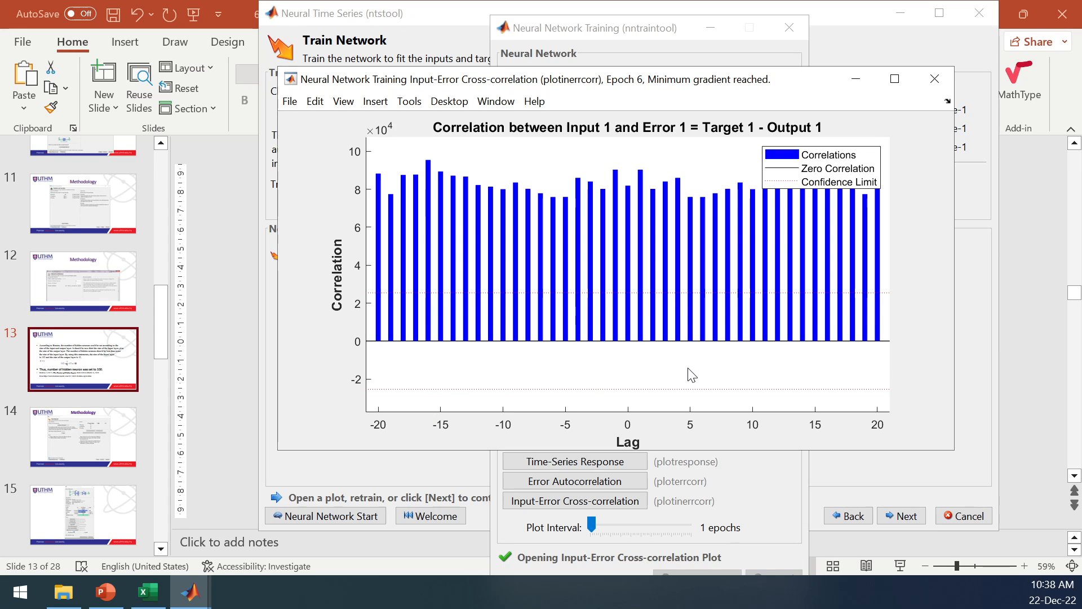
left_click(935, 78)
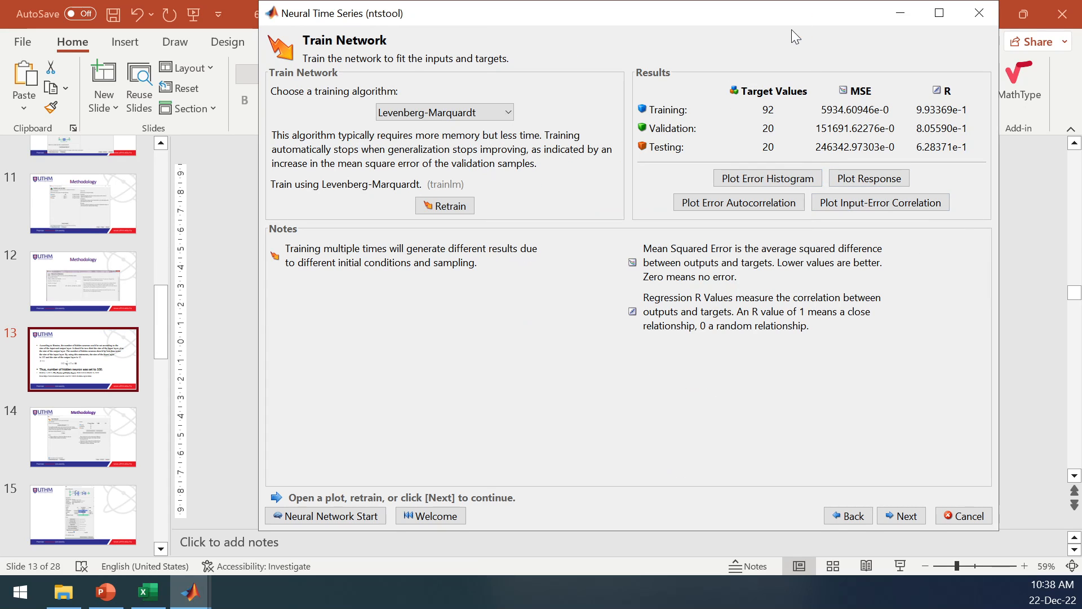
left_click(789, 28)
Switch to the PowerPoint presentation and display slide 18 with the NARX performance and regression plots.
mouse_move(196, 601)
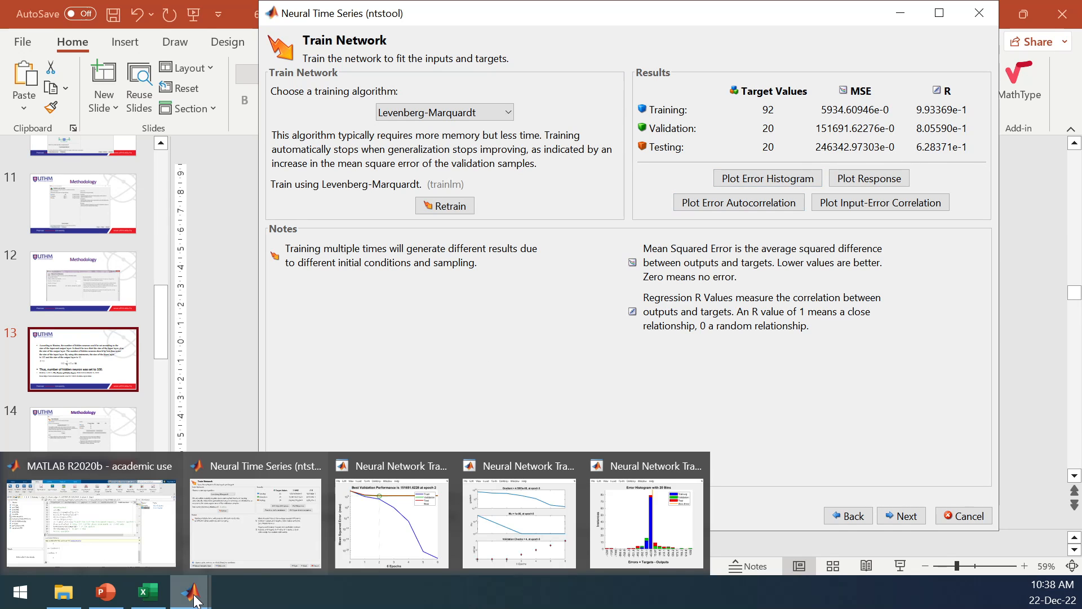
left_click(105, 592)
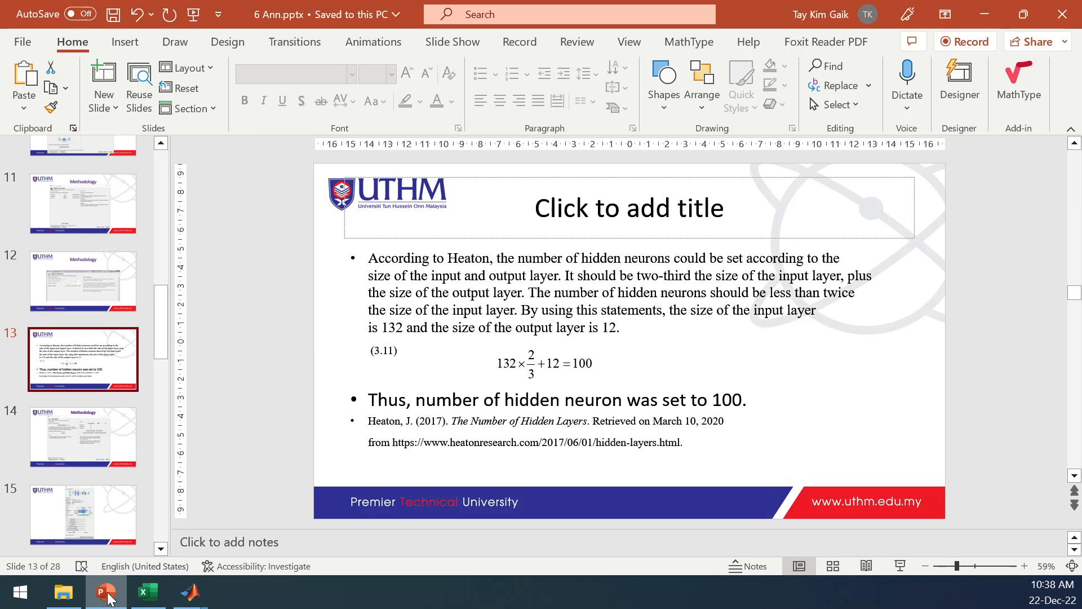
left_click_drag(167, 326, 144, 390)
left_click(97, 409)
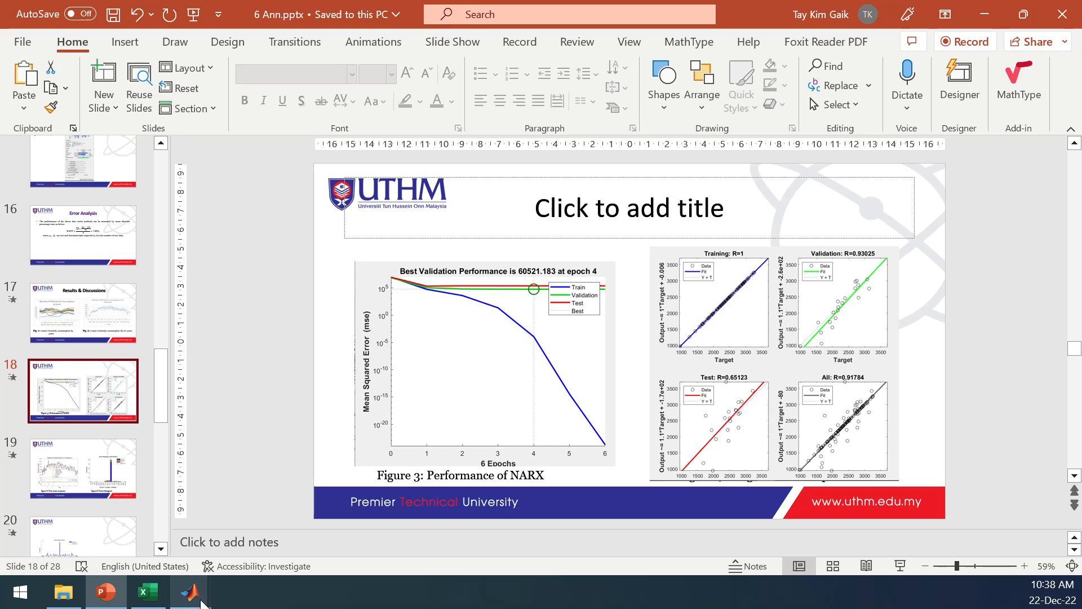
Switch back to the Neural Time Series window in MATLAB, retrain the network, and examine and close its regression plot.
mouse_move(190, 591)
left_click(243, 548)
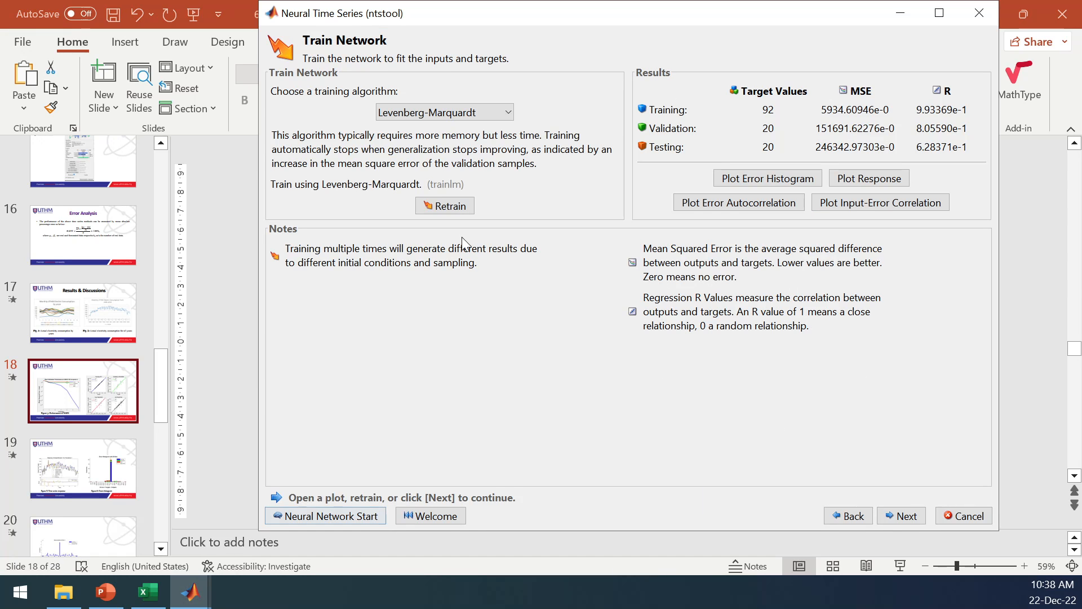
left_click(455, 206)
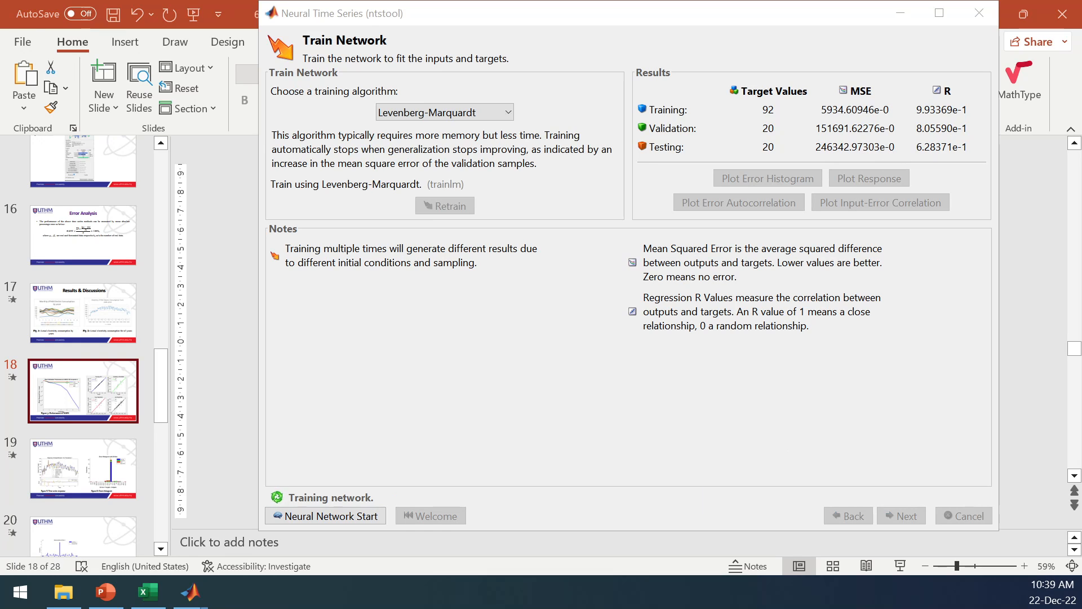
left_click_drag(0, 51, 729, 3)
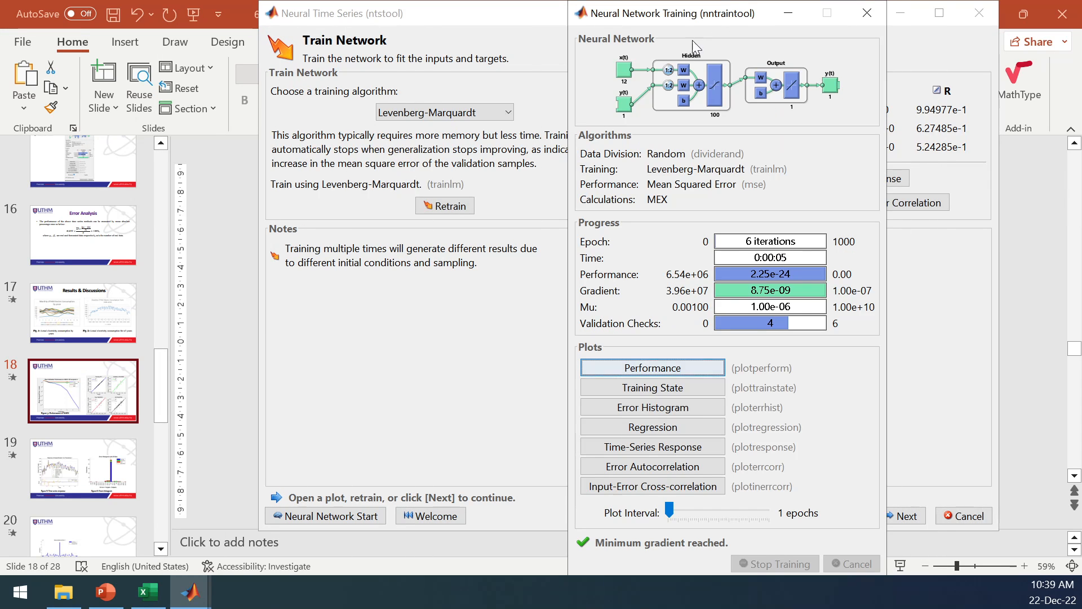
left_click(681, 429)
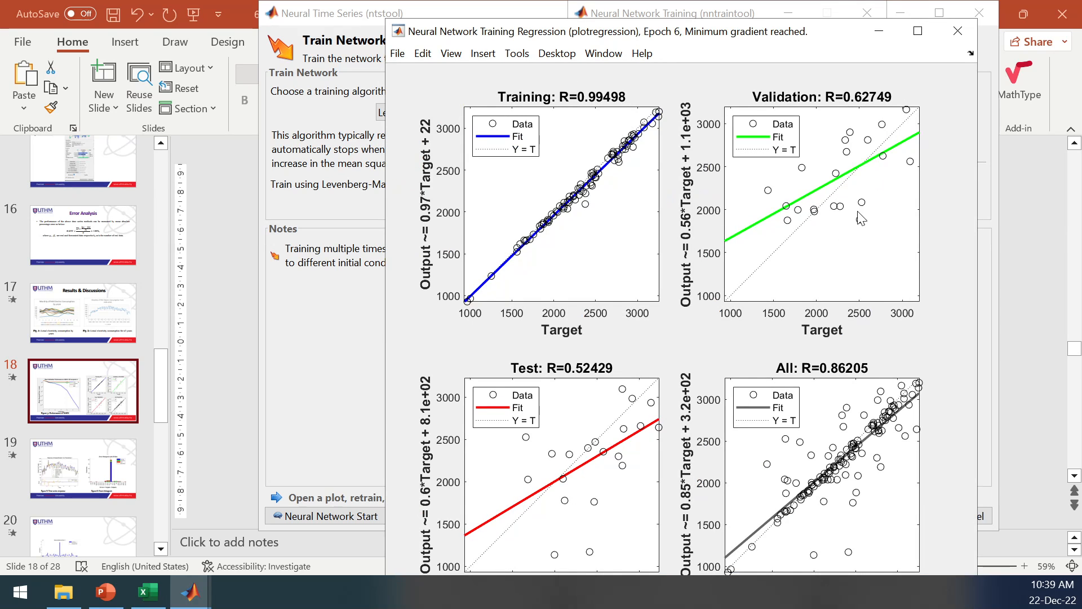
left_click(957, 31)
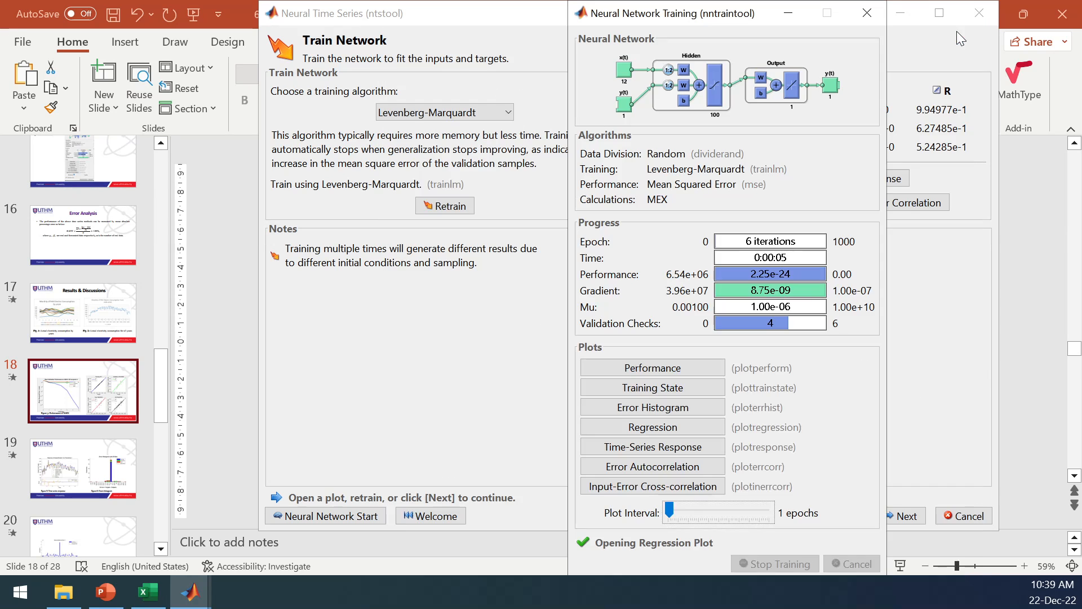
Retrain the network with Levenberg-Marquardt again and open the regression plot from the Neural Network Training window.
left_click(459, 213)
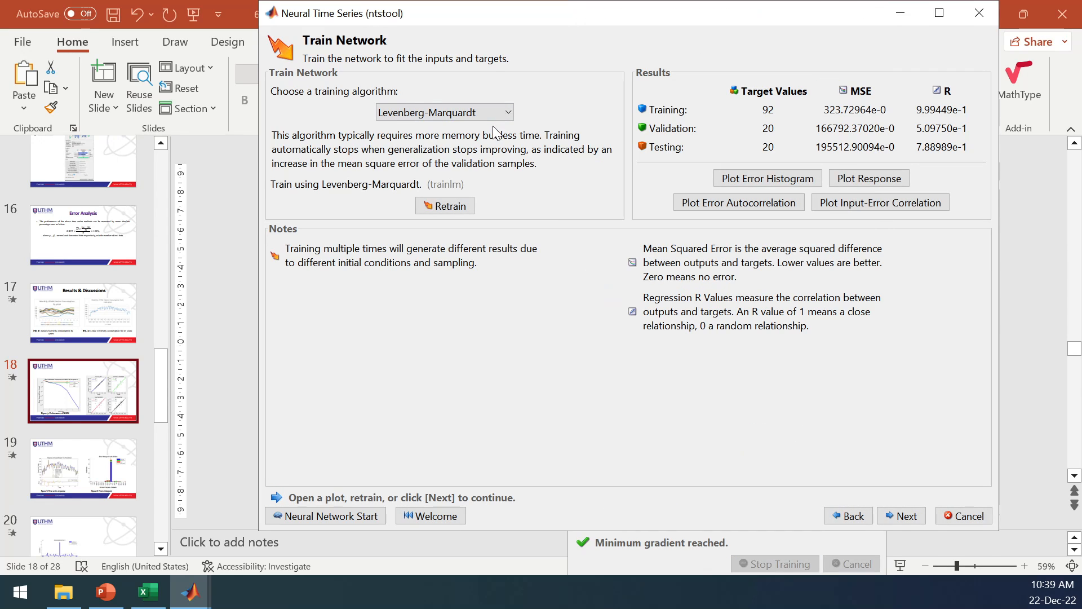
left_click(190, 592)
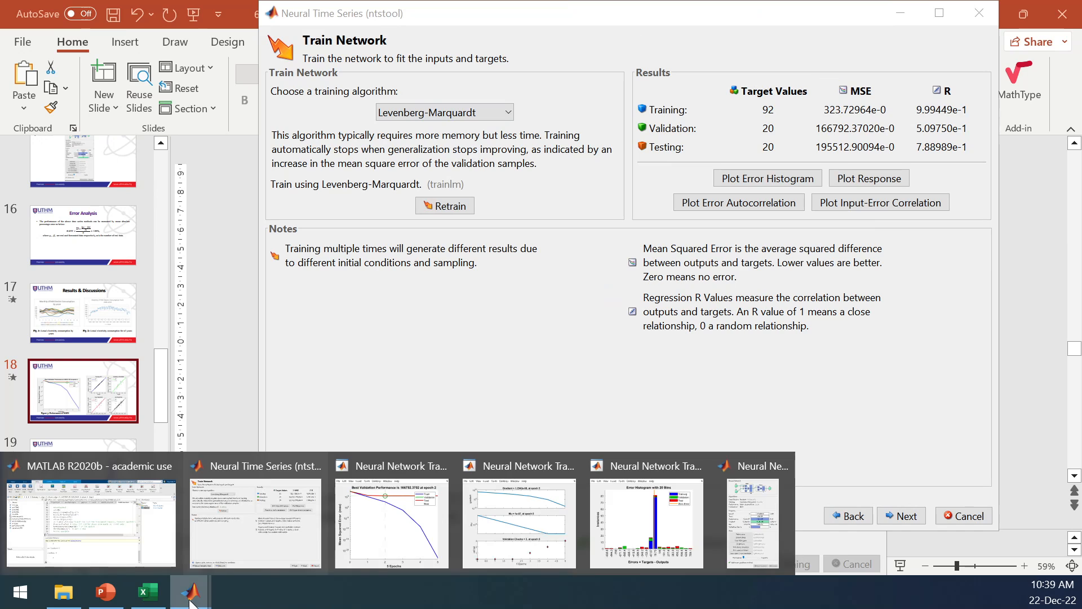
left_click(281, 519)
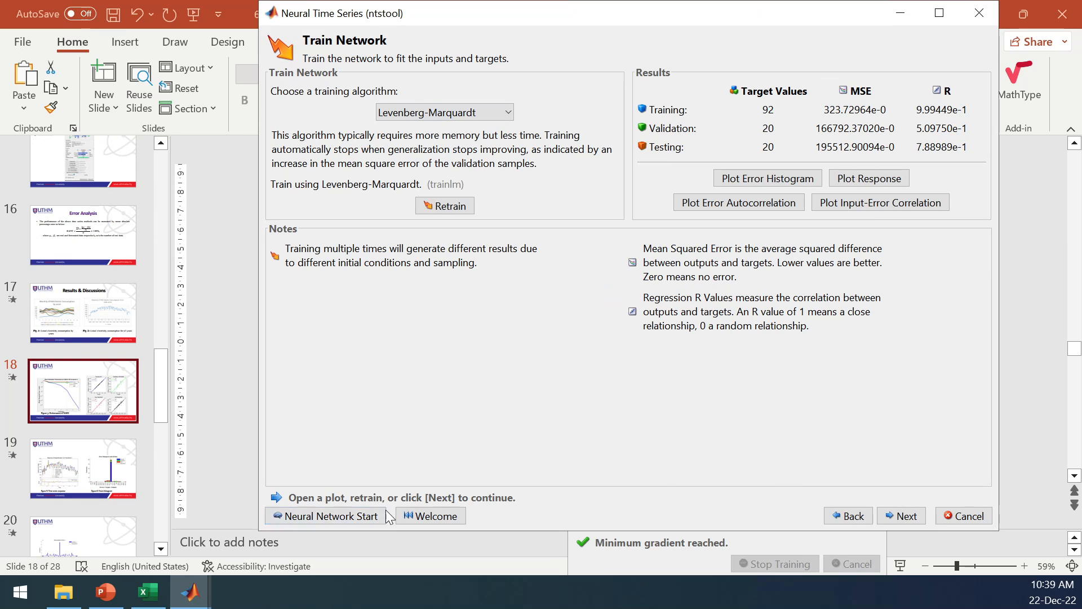
left_click(206, 602)
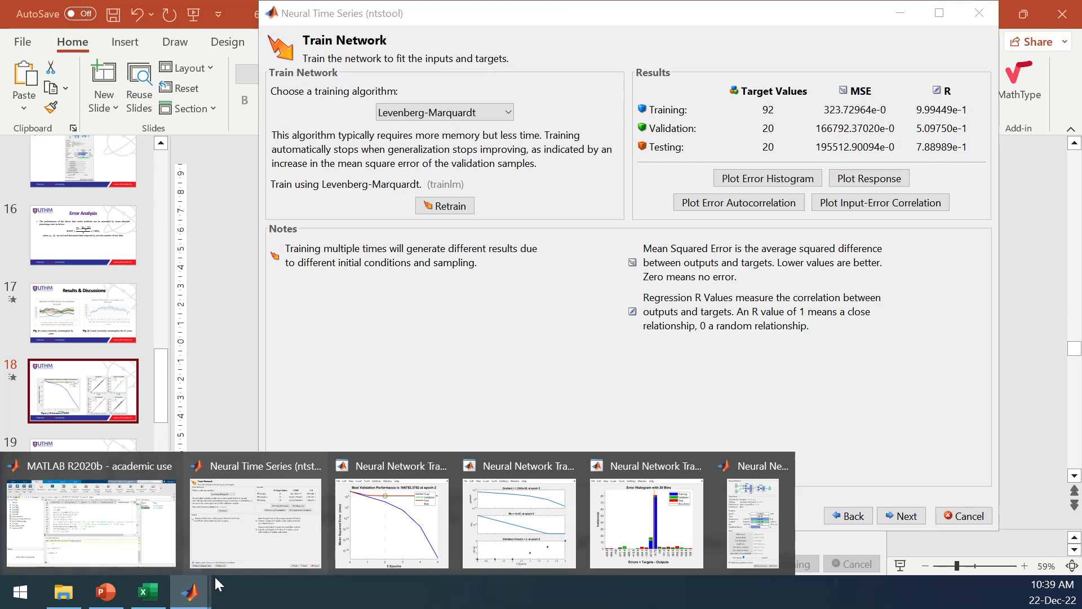
left_click(745, 522)
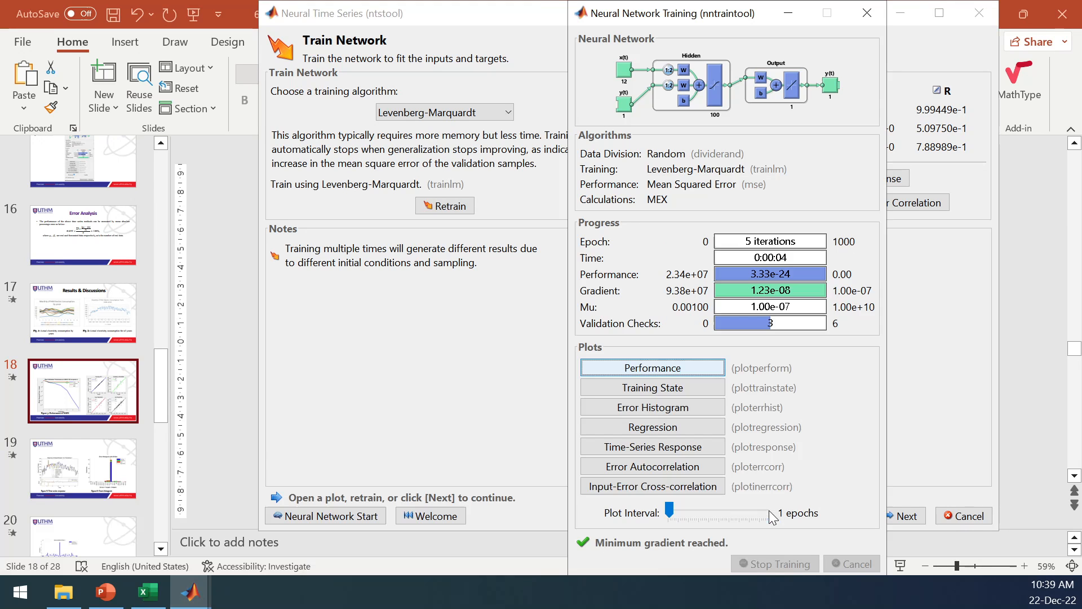
left_click(658, 425)
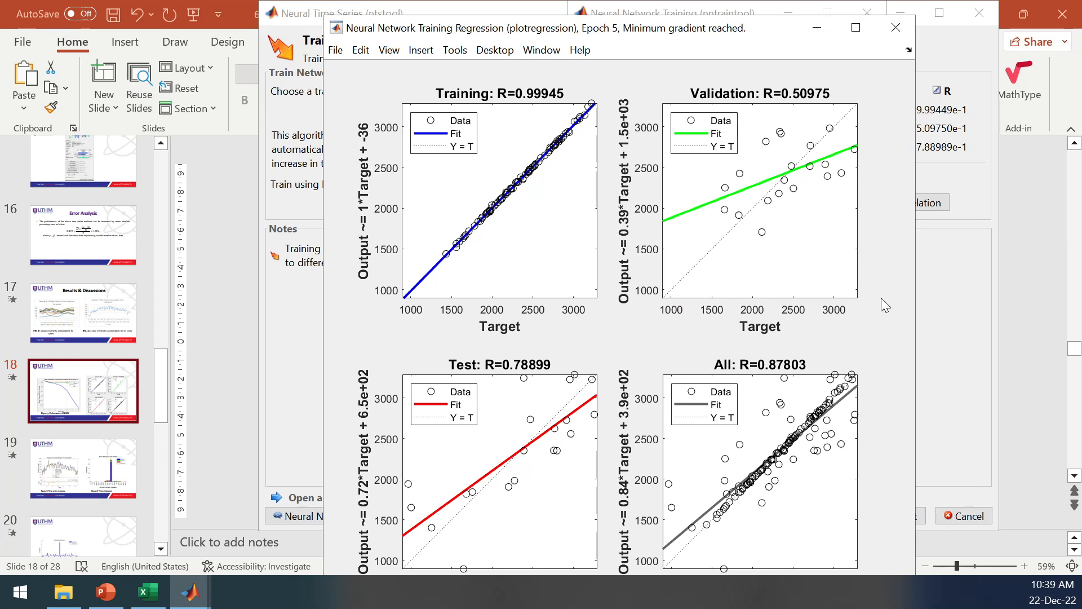
Run another retraining, close the old regression window, examine a freshly opened regression plot and return to the Train Network page.
left_click(972, 296)
left_click(454, 204)
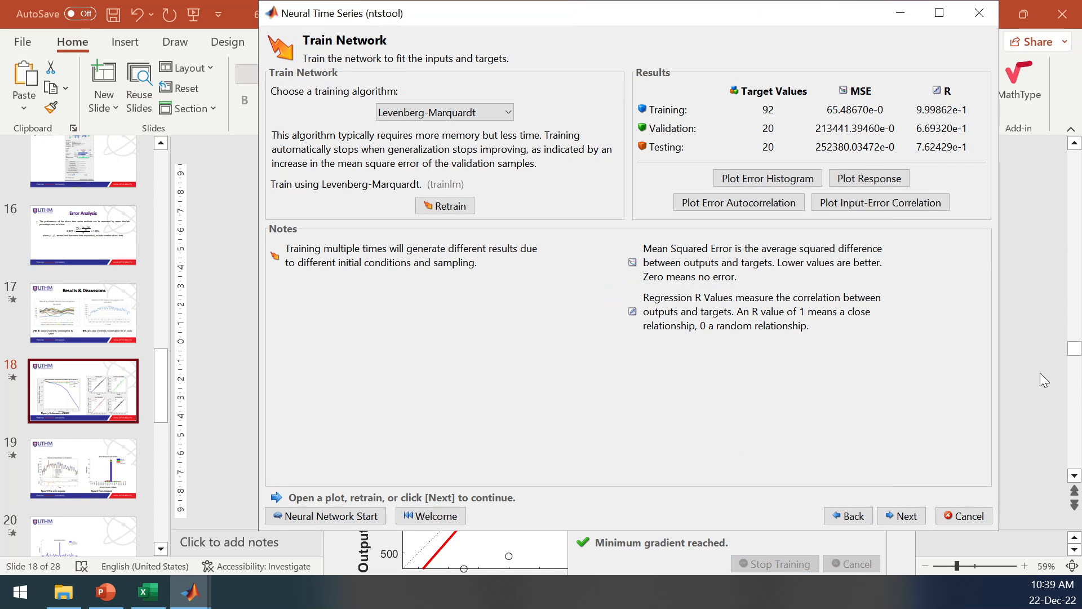
left_click(489, 560)
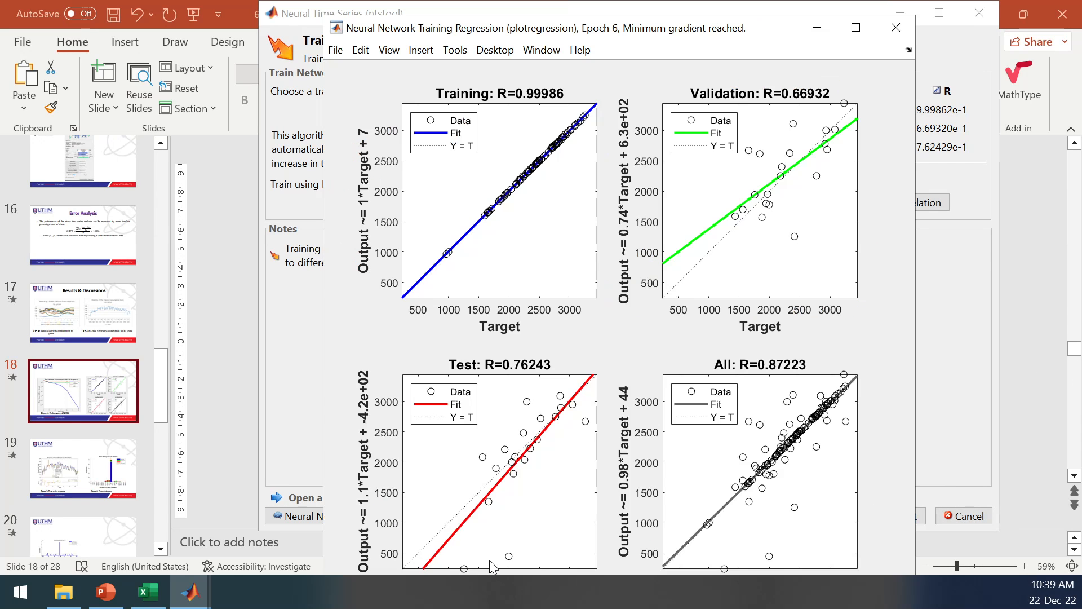
left_click(898, 26)
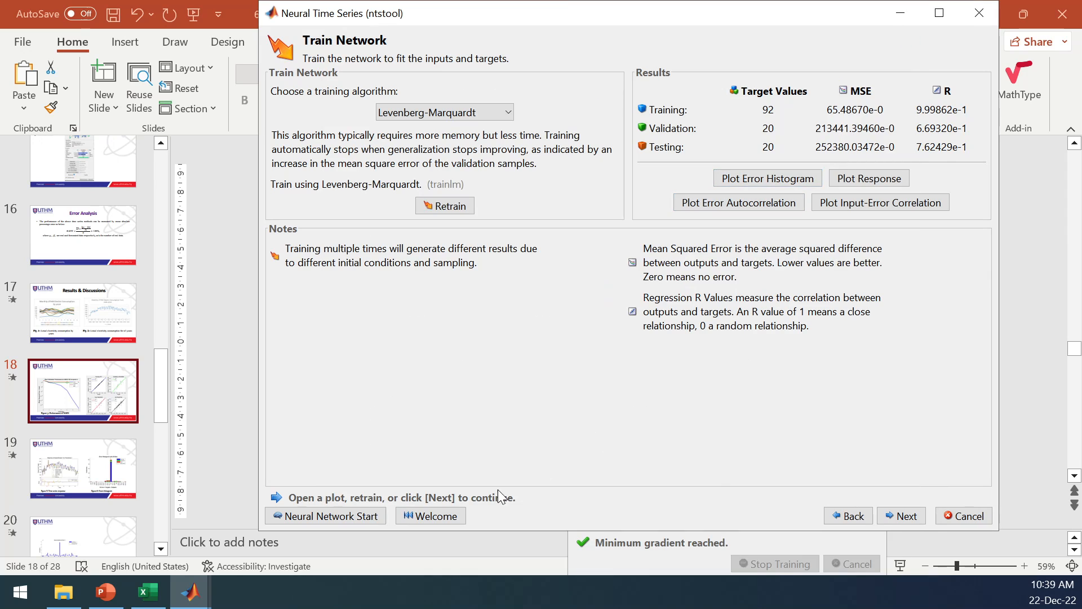
mouse_move(190, 592)
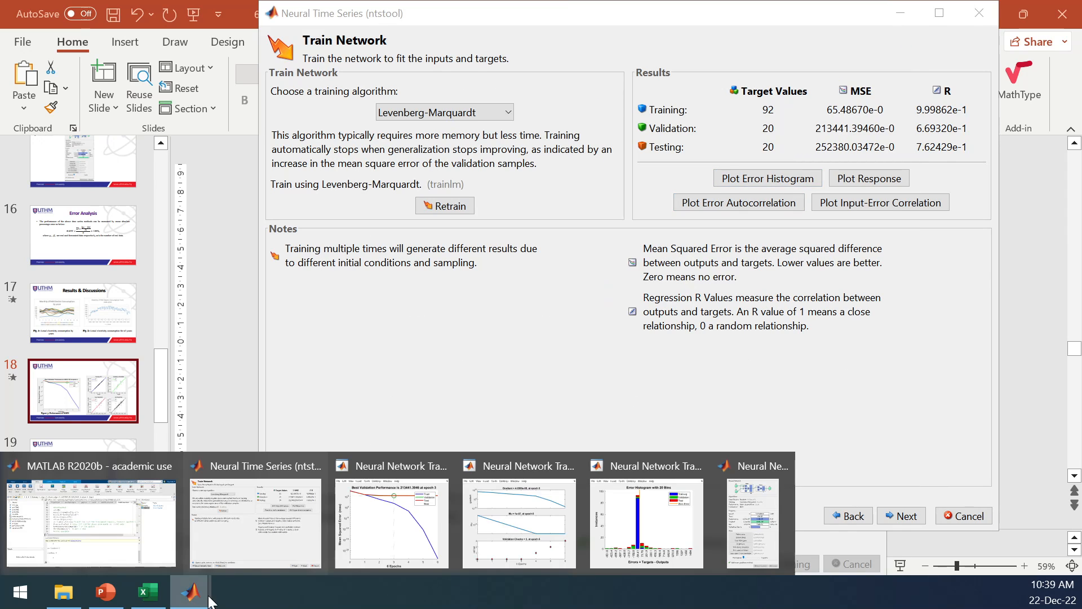
left_click(753, 530)
left_click(660, 425)
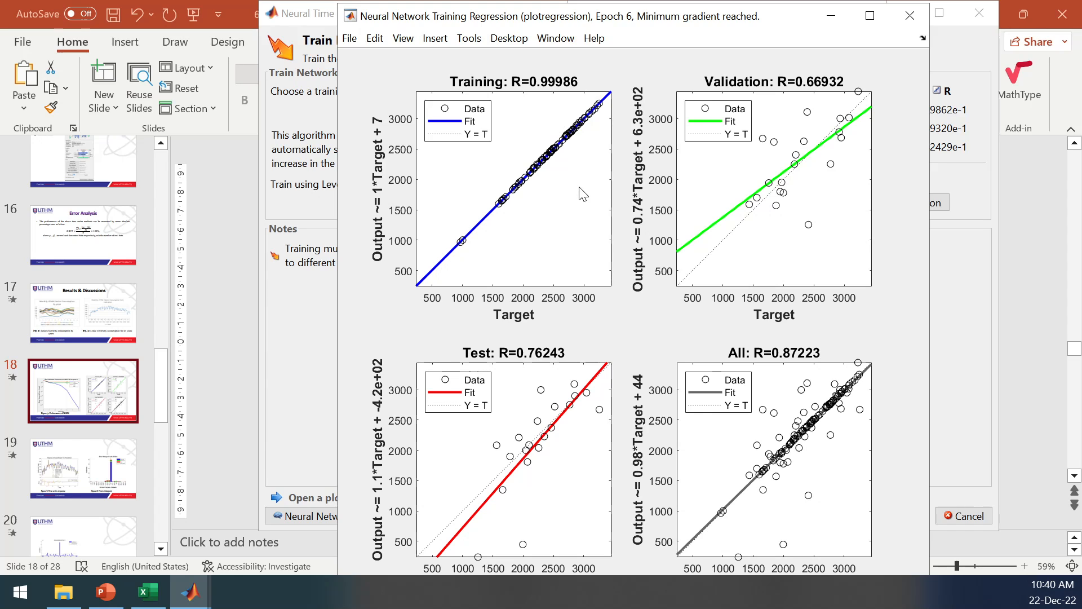
left_click(967, 270)
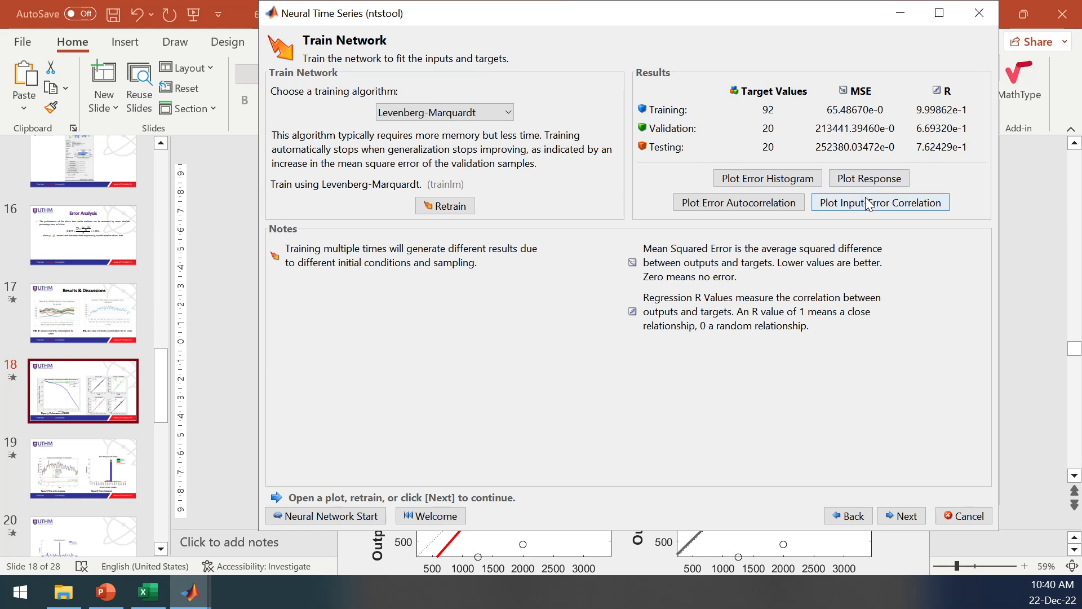
Retrain the network once more and bring up the Neural Network Training window to view the new regression plot.
left_click(448, 207)
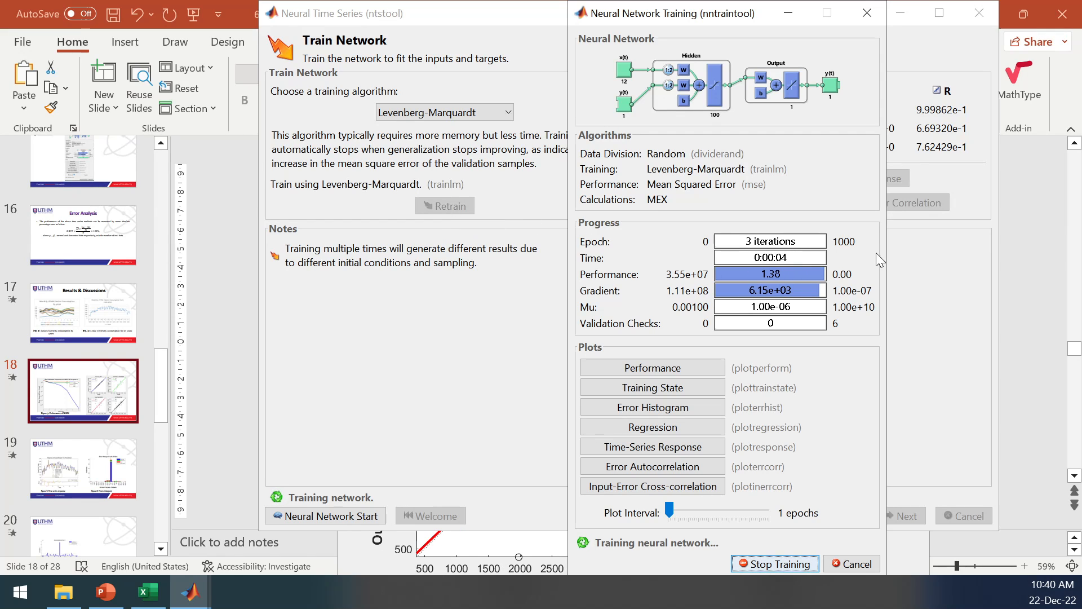
left_click(948, 282)
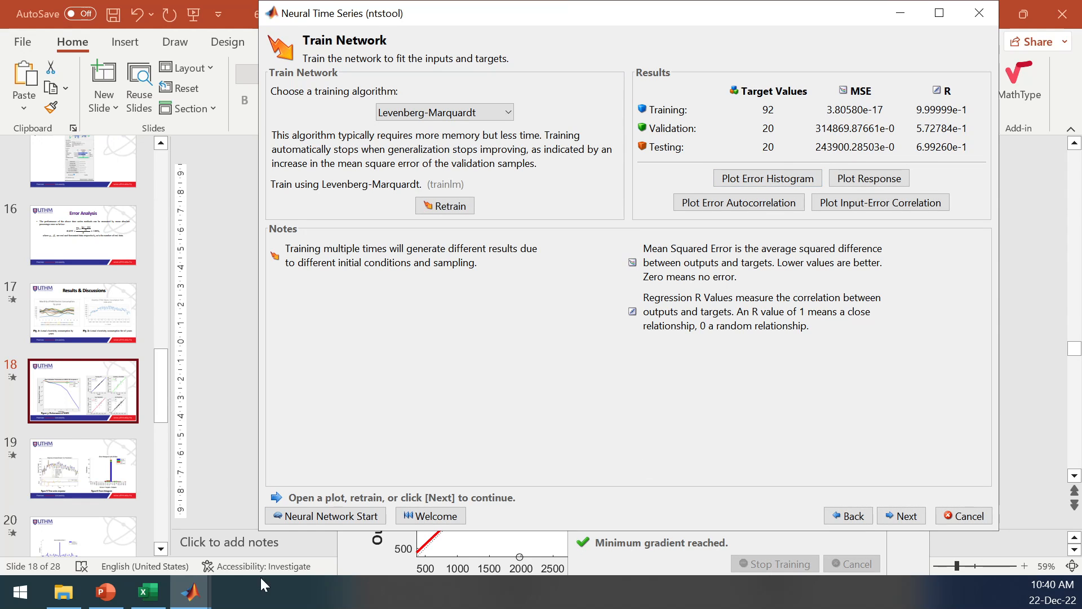
mouse_move(195, 599)
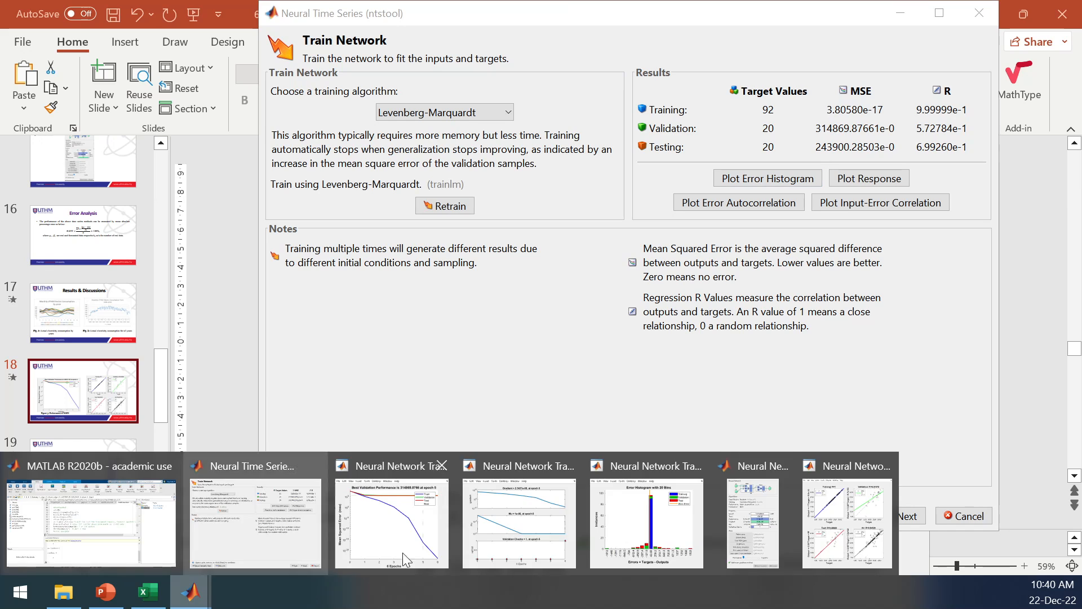
left_click(751, 529)
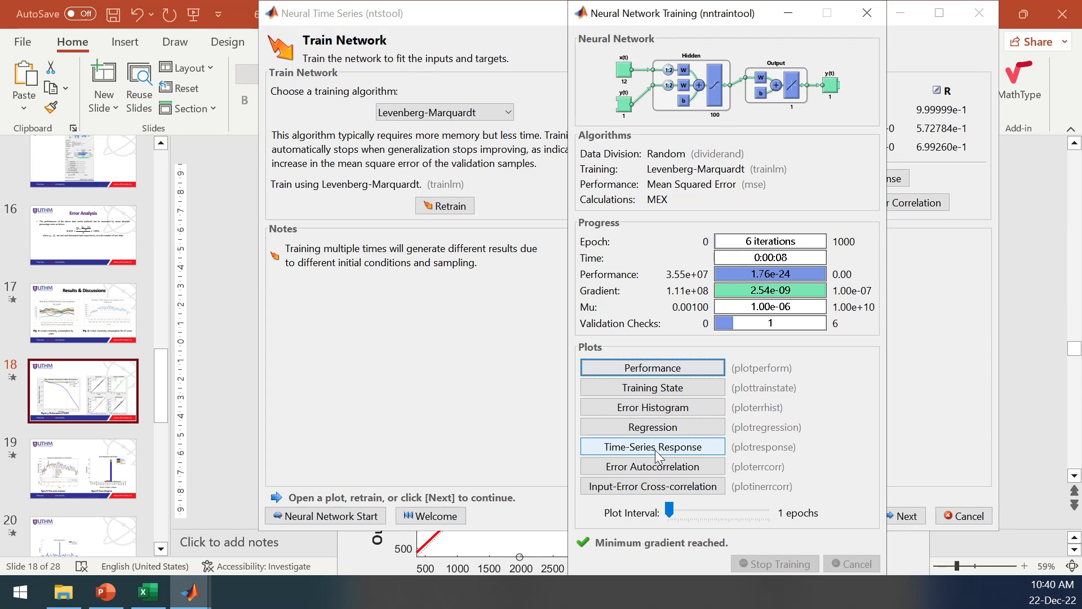
left_click(662, 430)
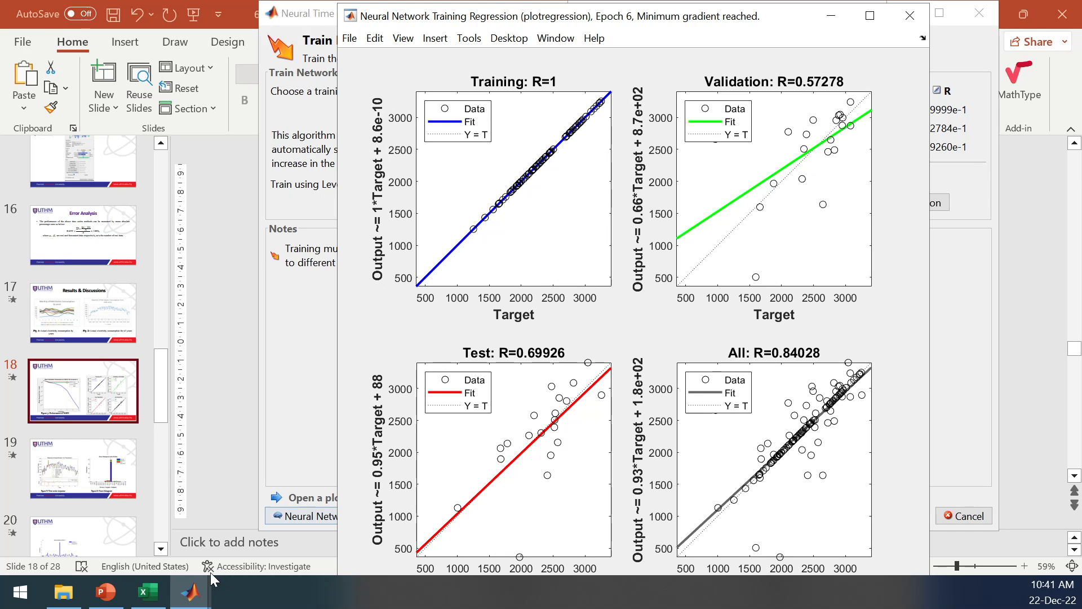
View the performance plot of the latest training run and return to the Train Network page.
left_click(190, 592)
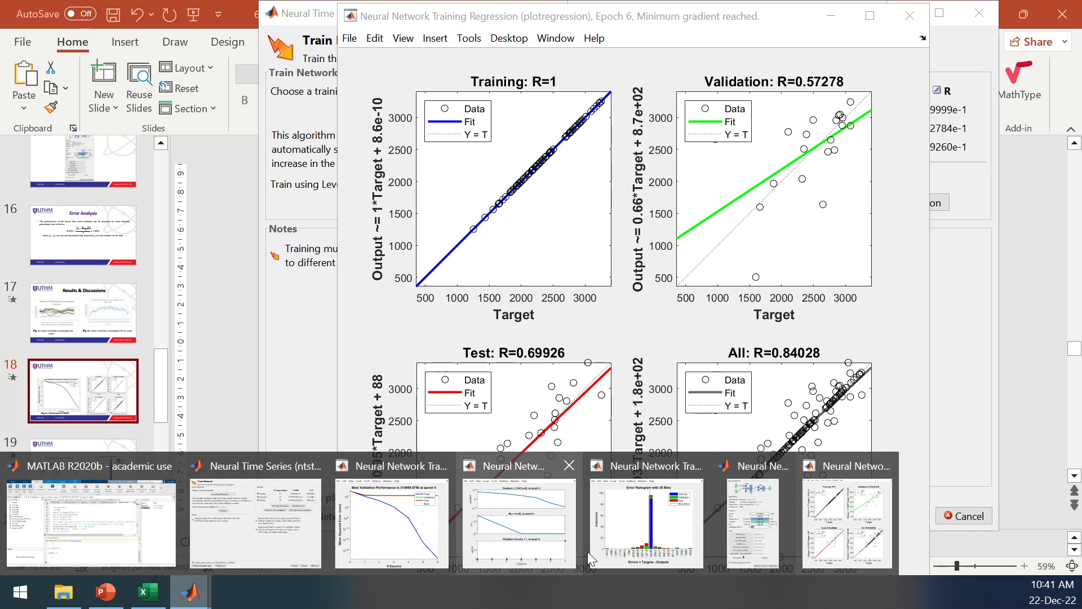
left_click(760, 532)
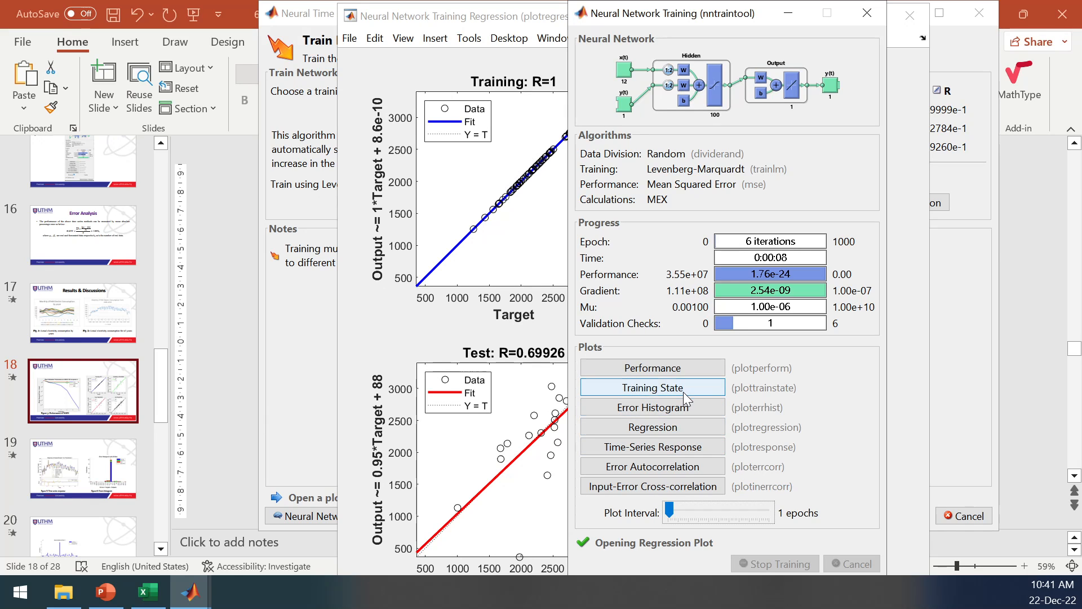
left_click(686, 369)
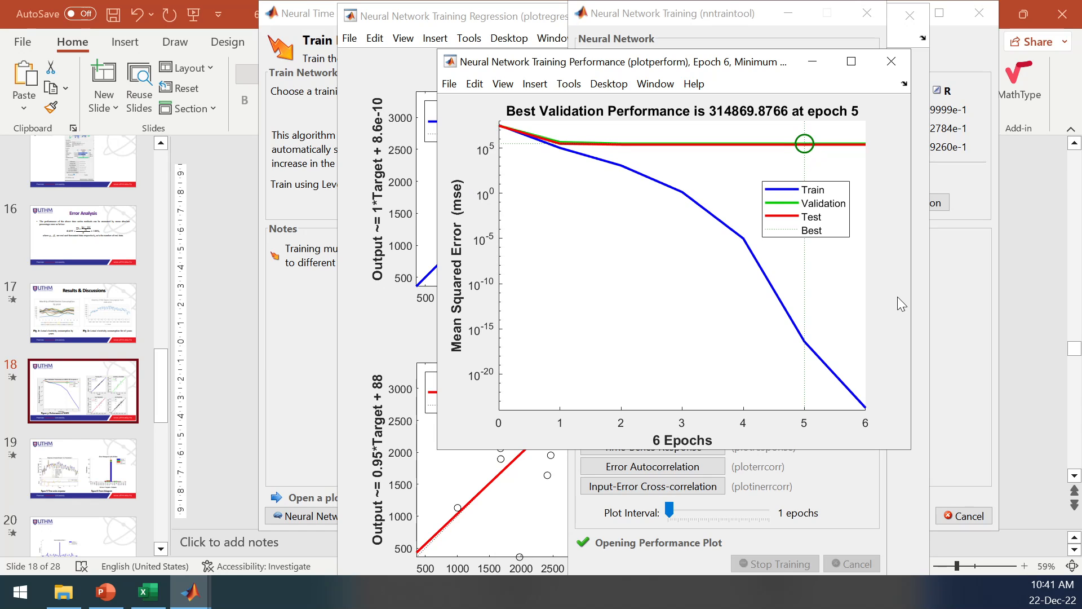
left_click(950, 290)
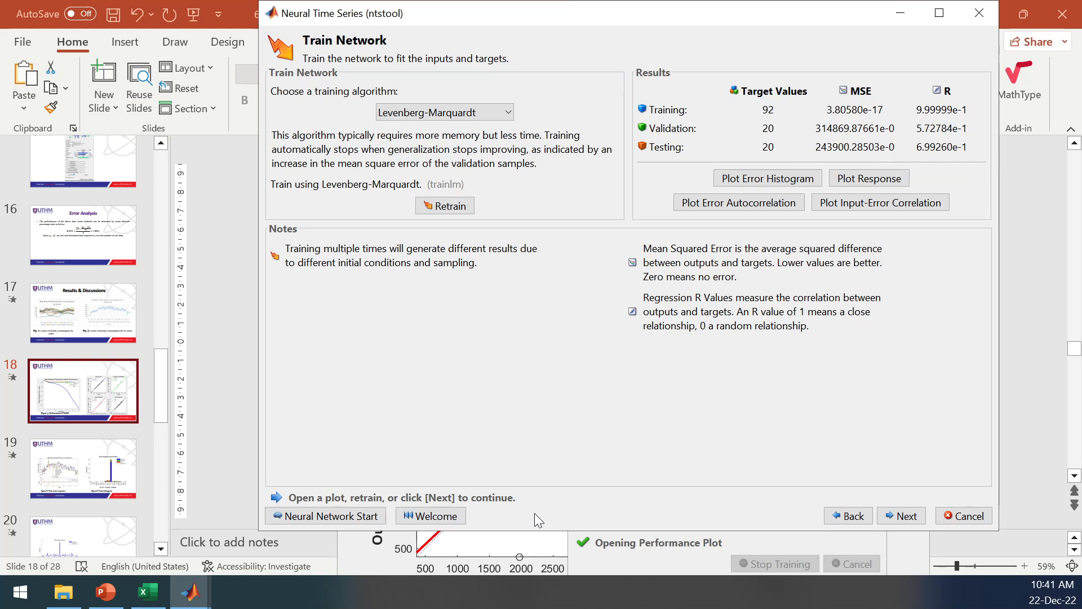
Proceed past network evaluation and deployment to Save Results and generate a simple script of the training.
left_click(906, 515)
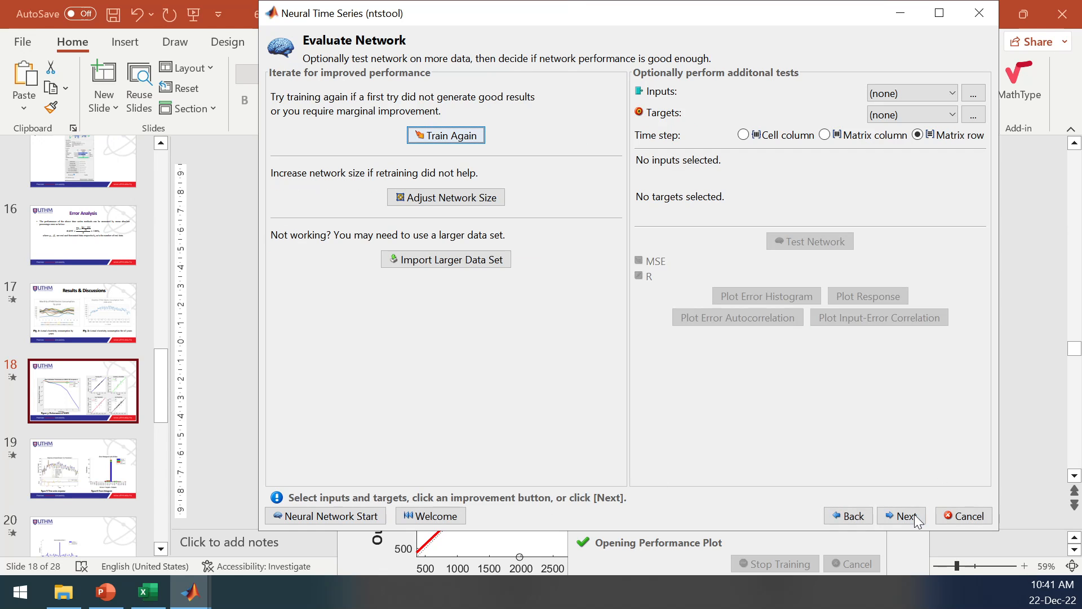
left_click(909, 525)
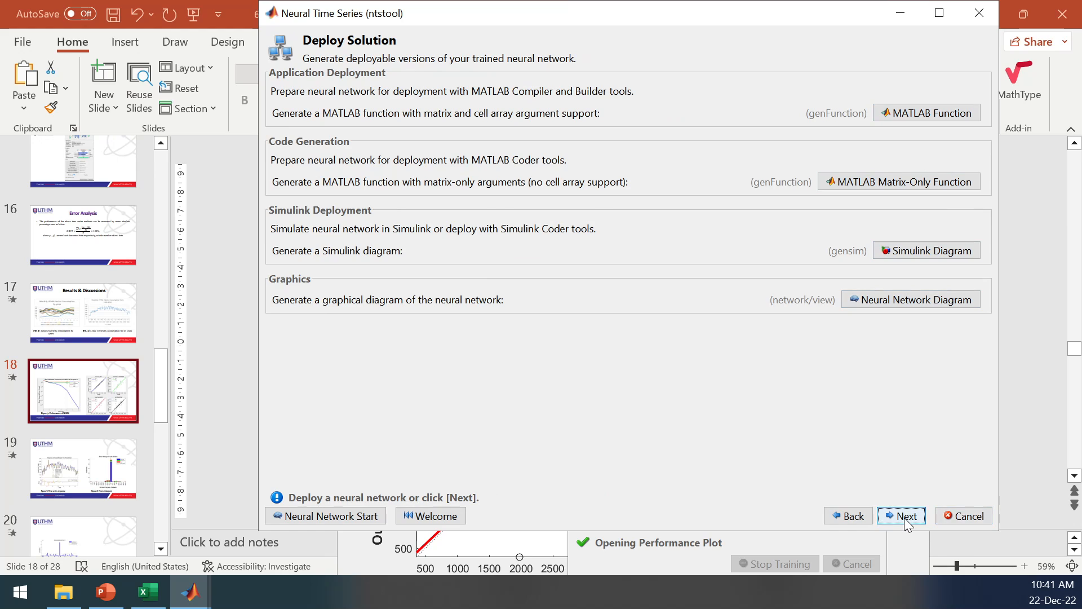
left_click(906, 517)
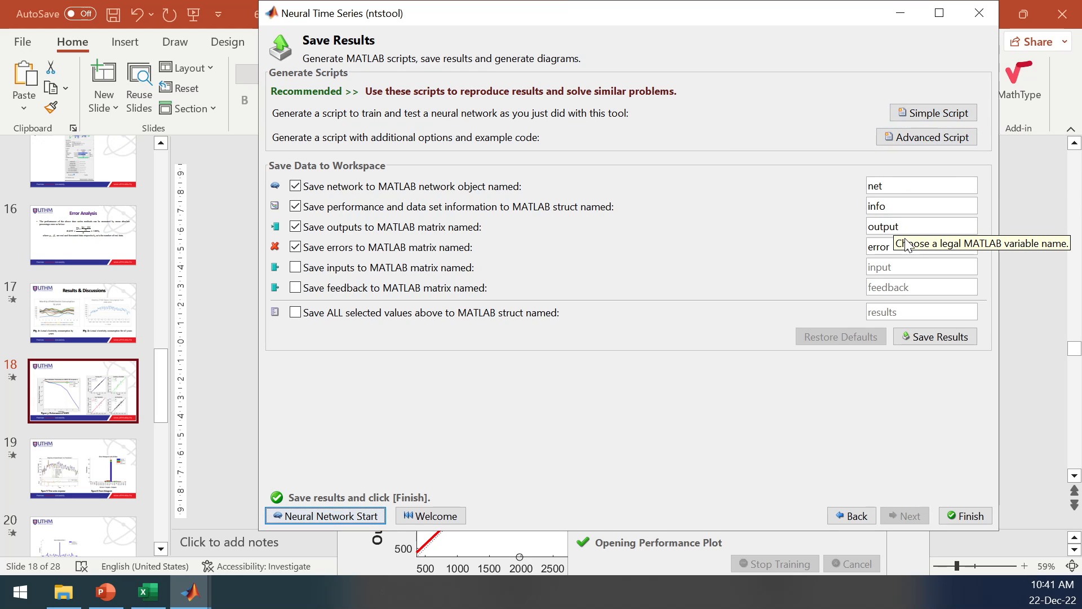
left_click(945, 117)
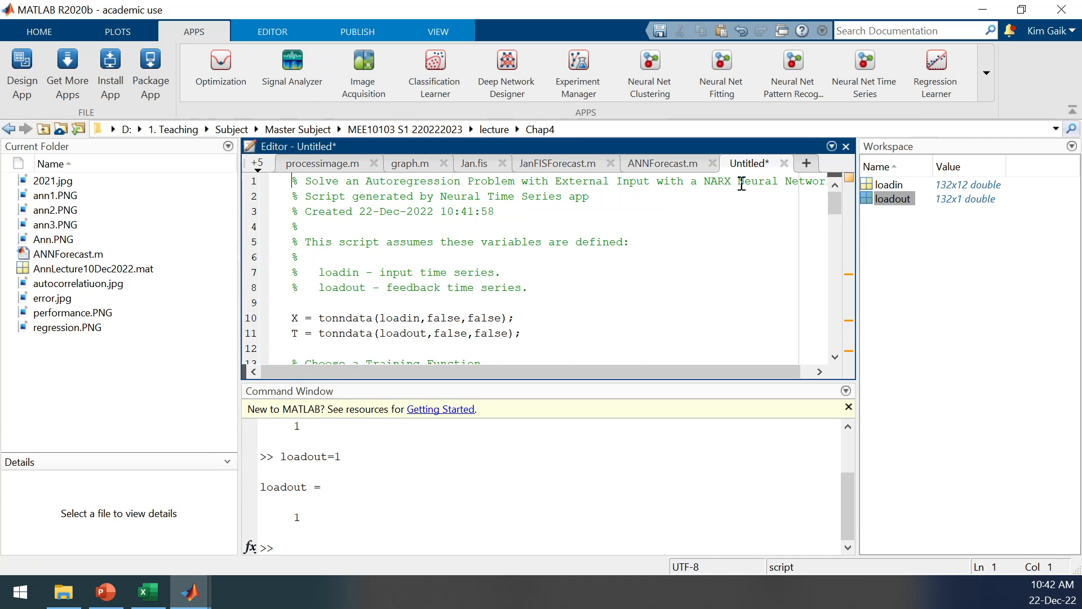
Skim the generated script to its end, then switch to PowerPoint and view the slide of actual and forecasted results.
left_click_drag(834, 206, 801, 356)
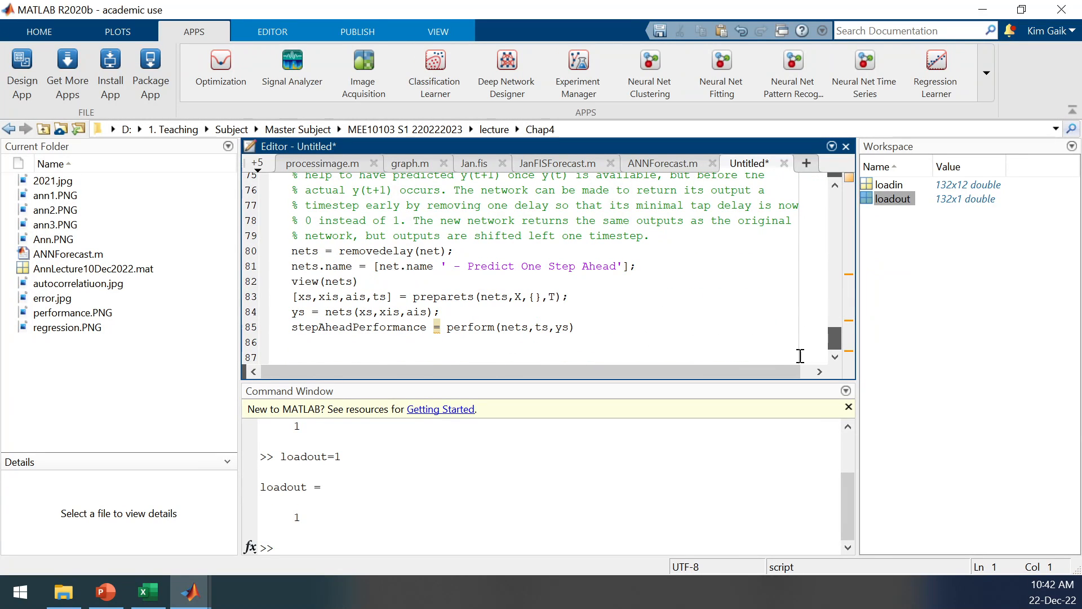
left_click(190, 592)
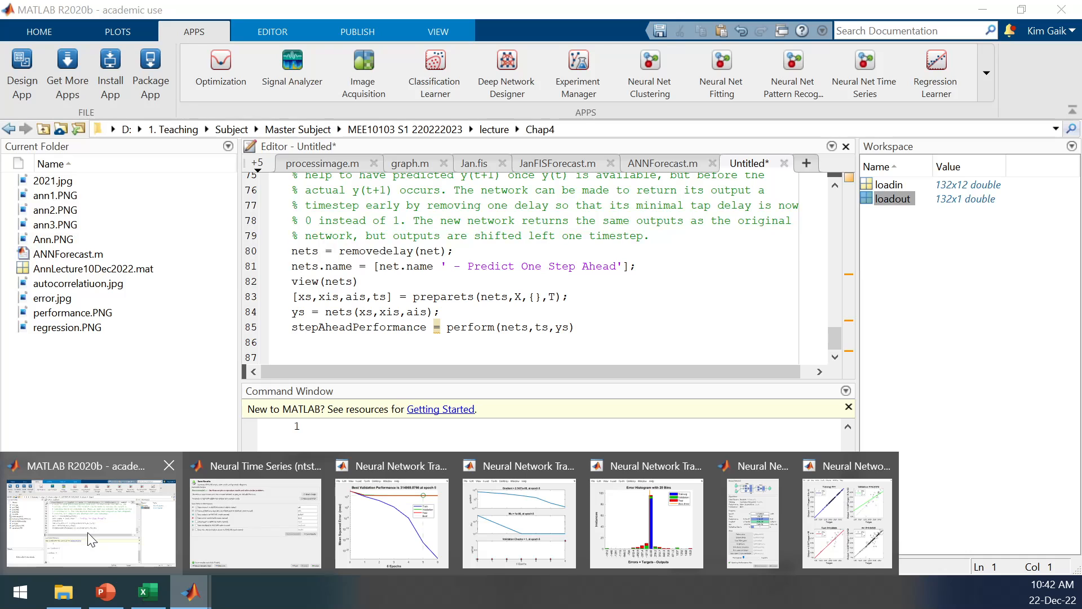
left_click(110, 578)
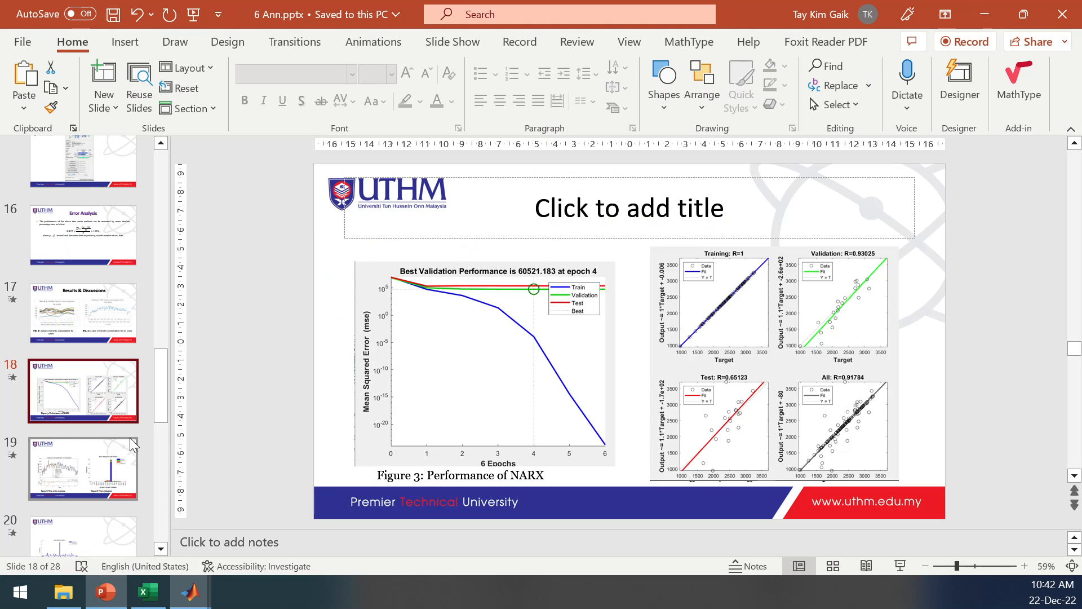
left_click_drag(154, 373, 150, 415)
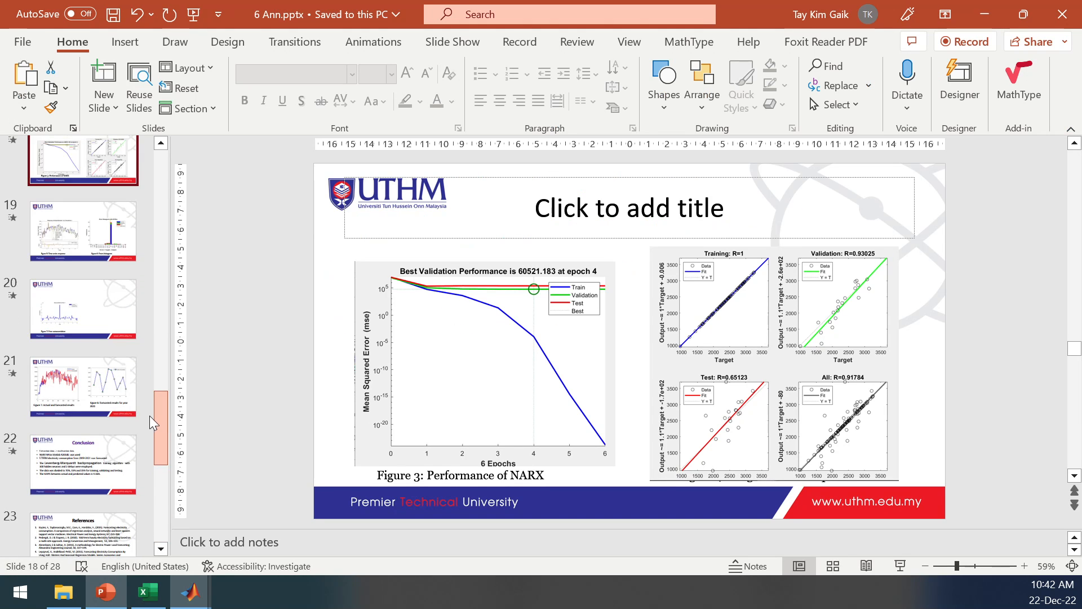
left_click(82, 389)
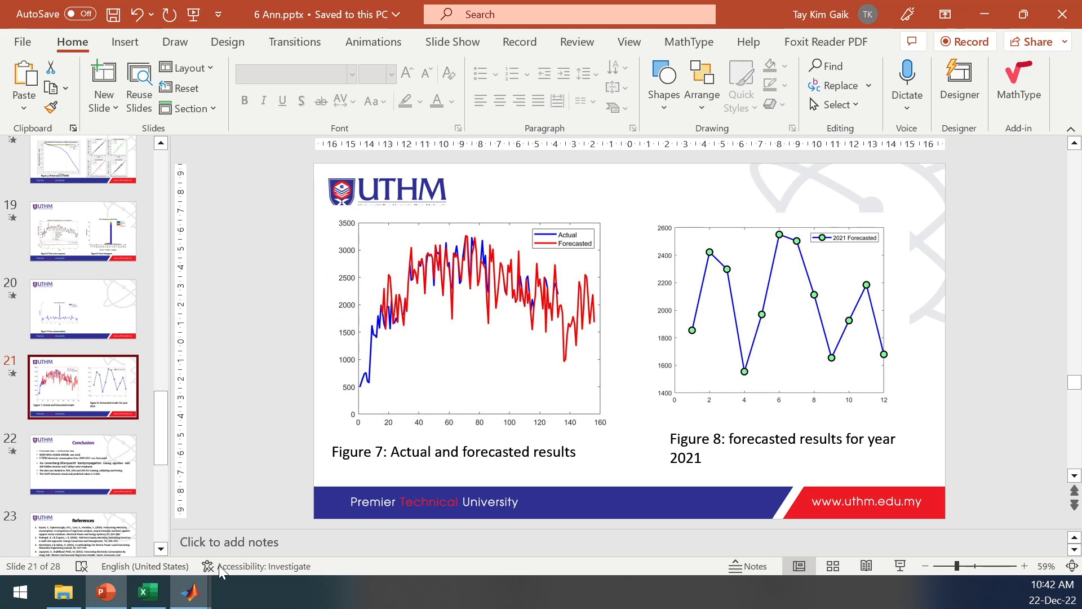
Check the Save Results page of the Neural Time Series app and return to the generated script in MATLAB.
mouse_move(189, 599)
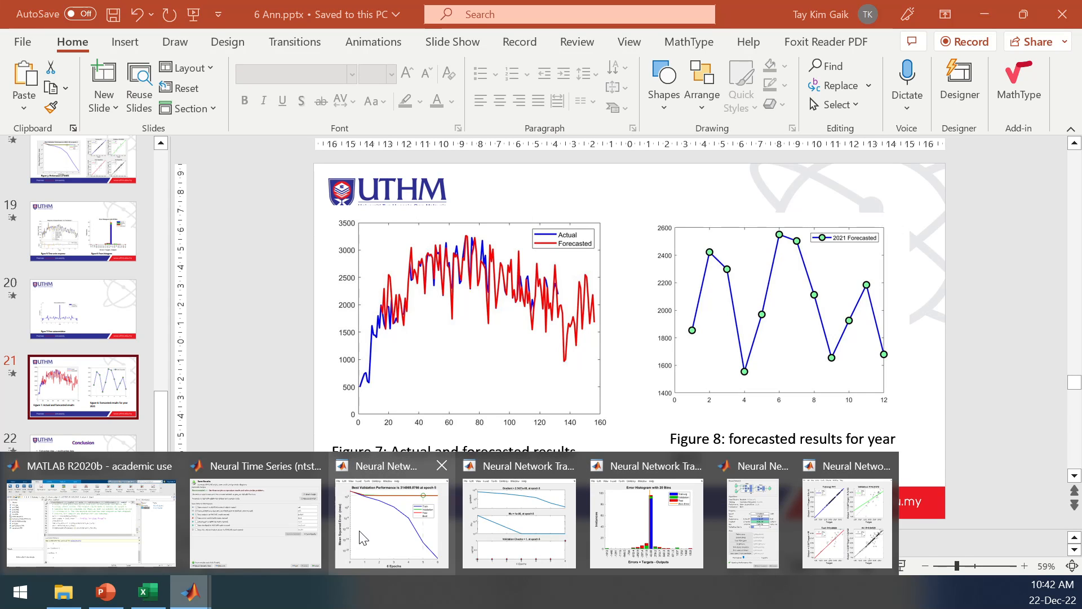
left_click(264, 533)
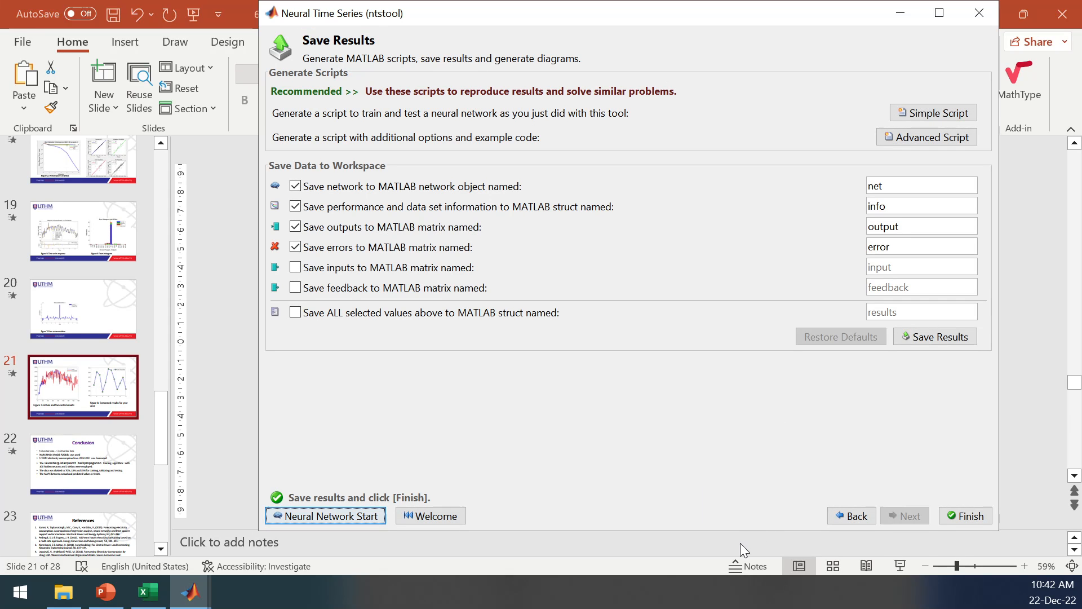
mouse_move(195, 589)
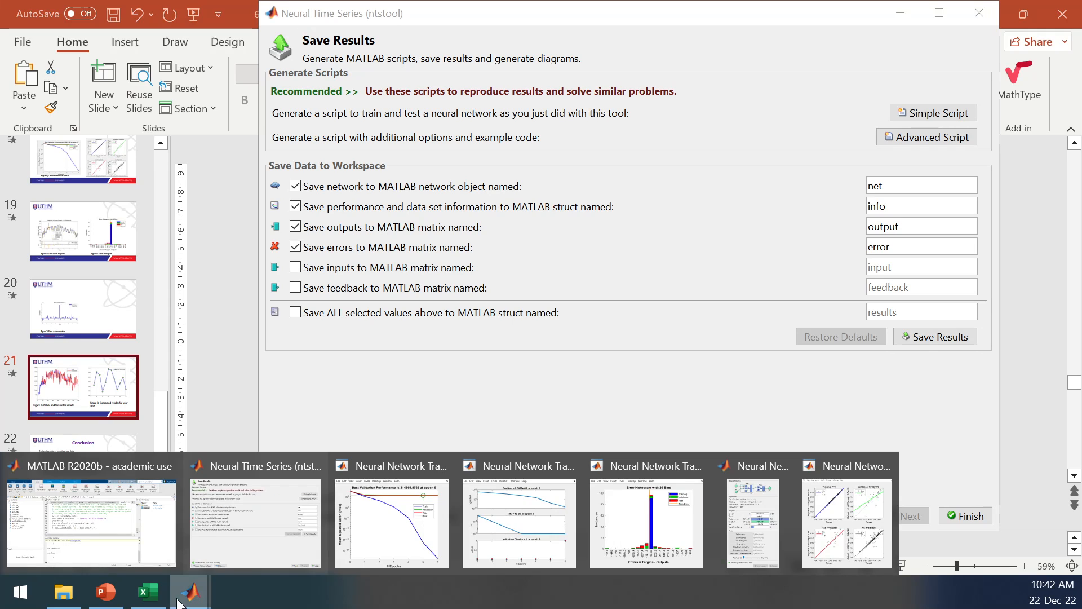
left_click(104, 547)
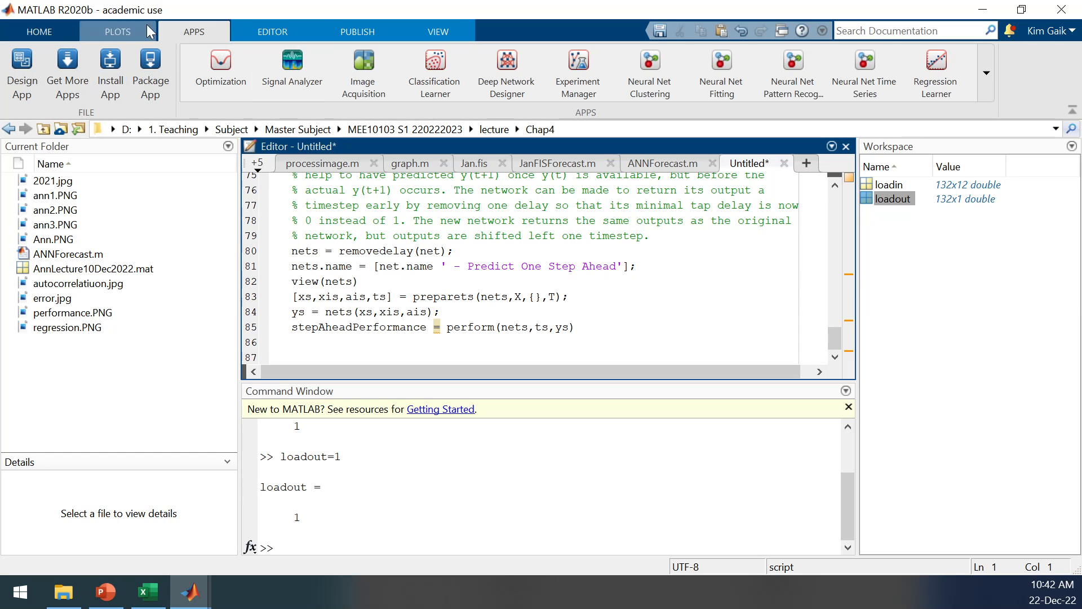
Save the generated script as Show.m in the Chap4 folder.
left_click(282, 33)
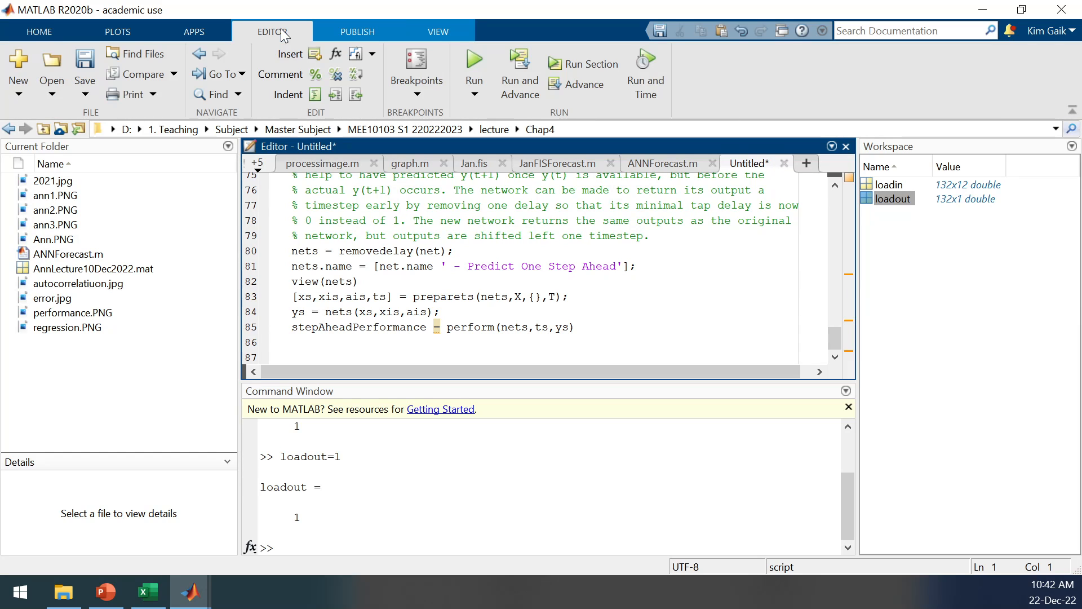
left_click(86, 94)
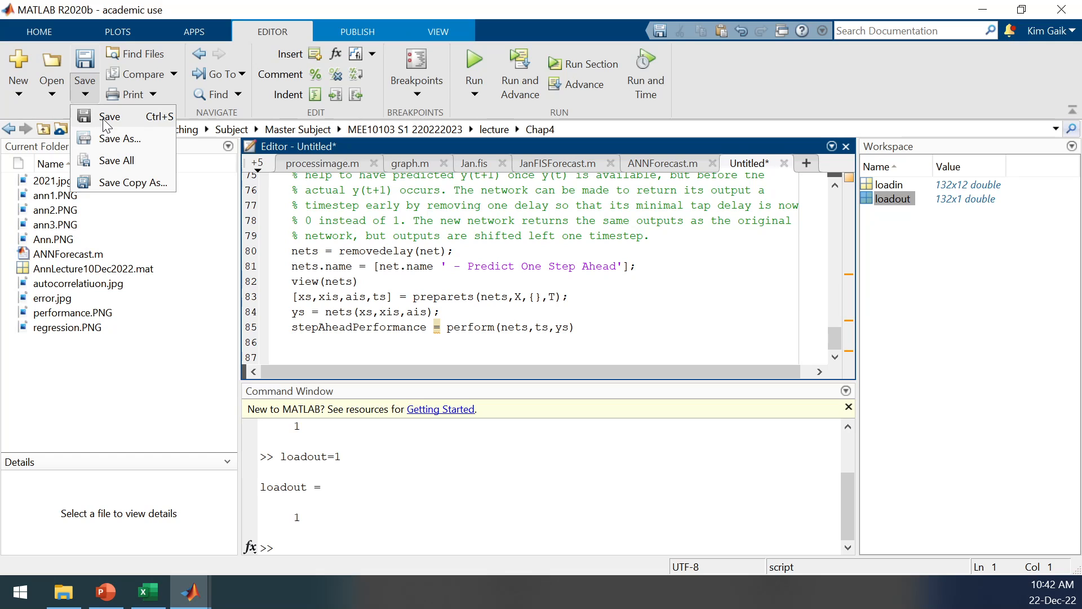
left_click(103, 119)
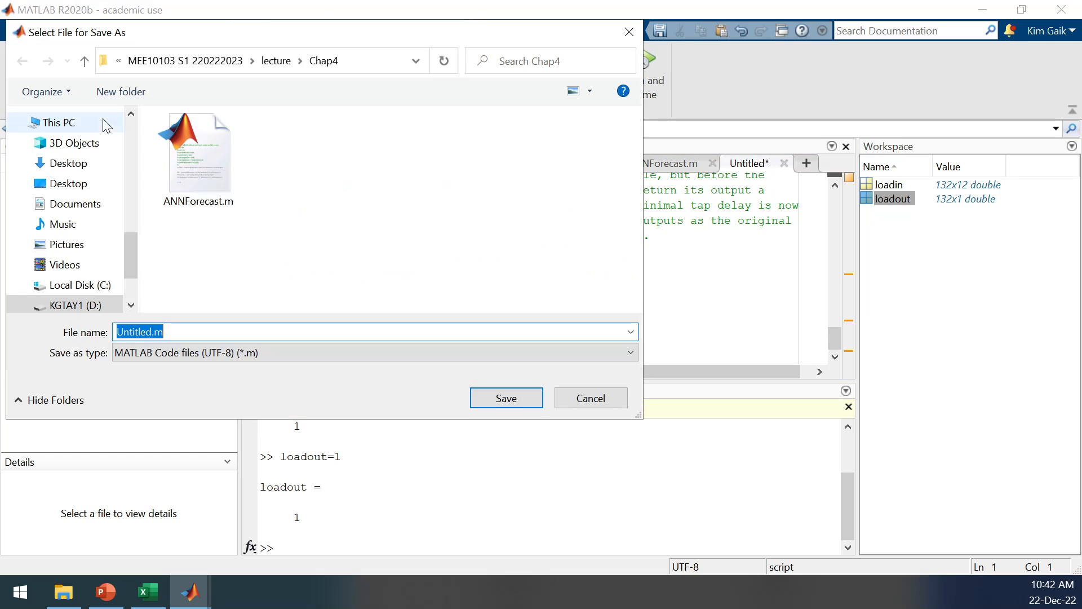
left_click(151, 332)
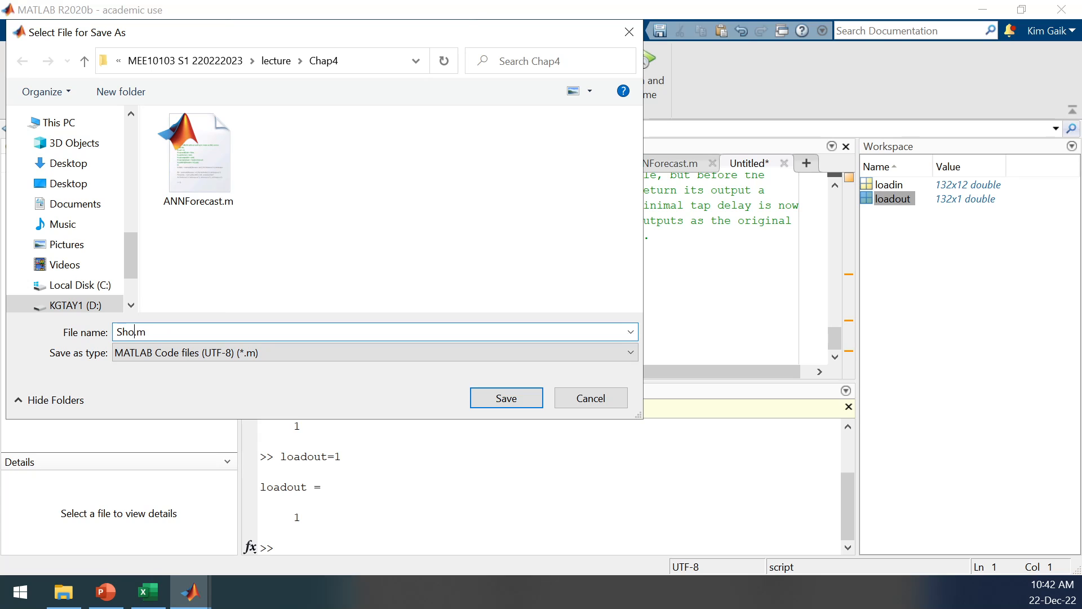
left_click(516, 405)
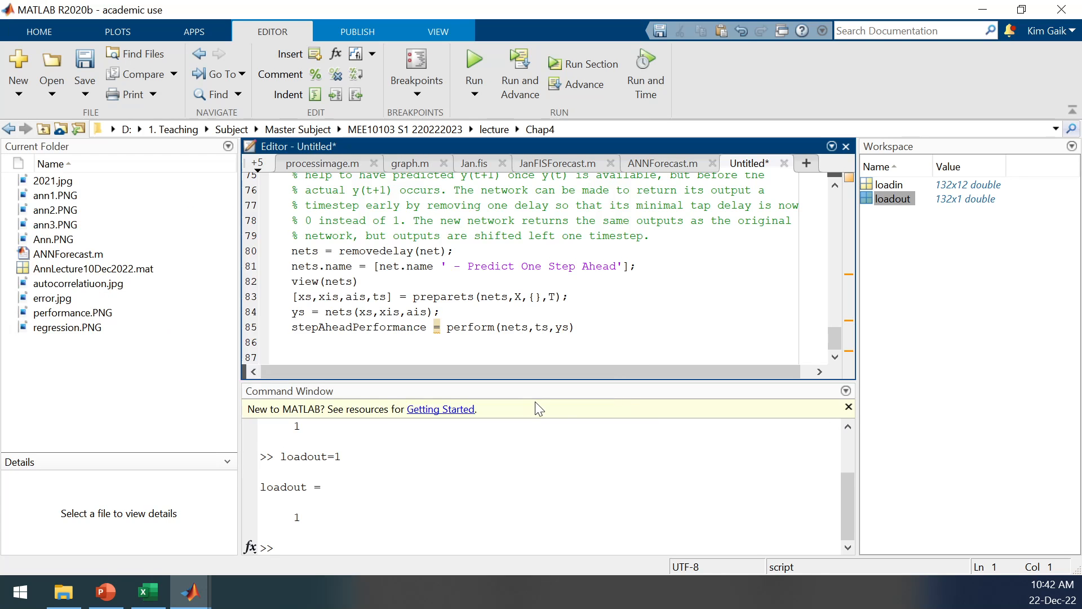
Run the Show.m script to train and test the network.
left_click(438, 221)
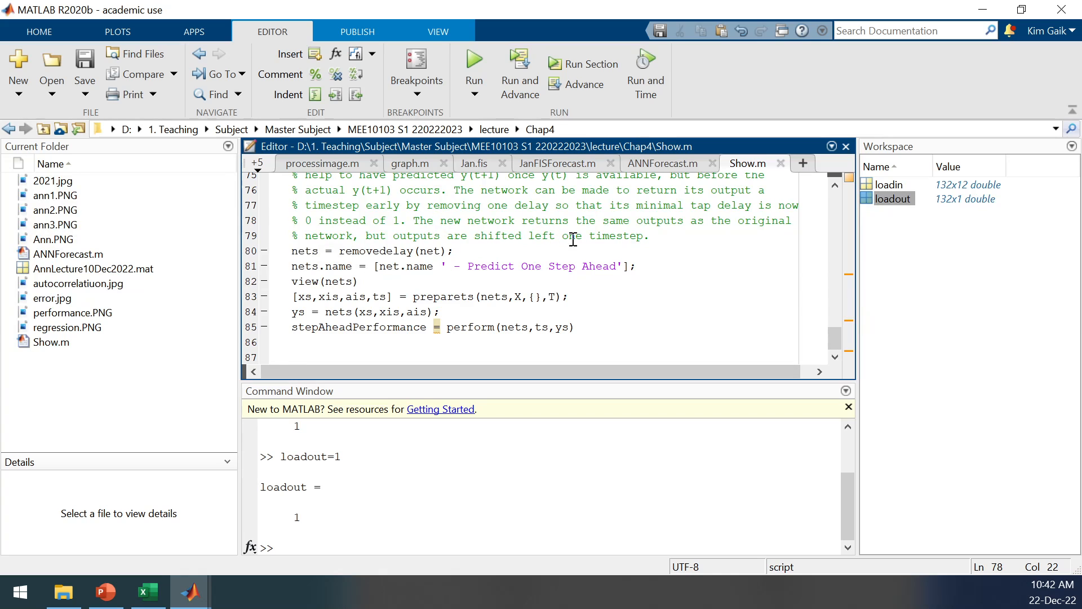
mouse_move(826, 328)
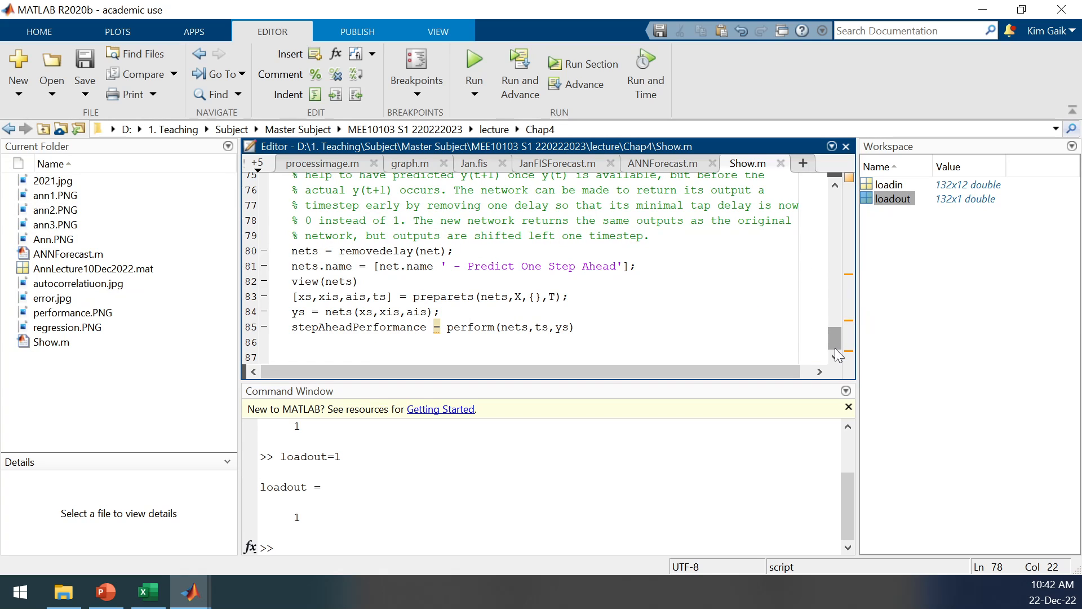
left_click(474, 63)
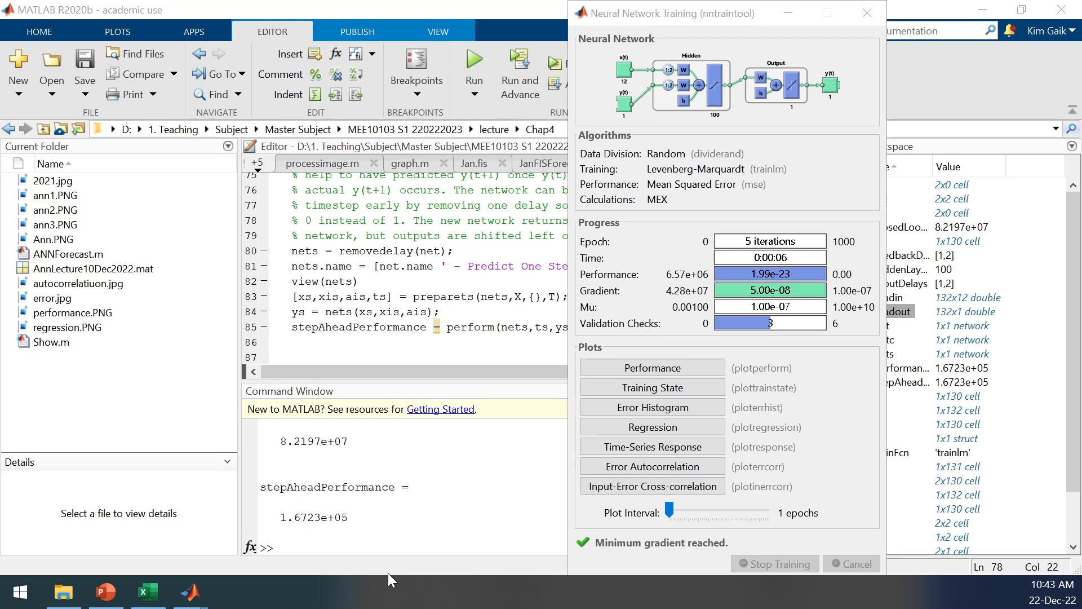
Look at the forecast figures slide in PowerPoint again and return to Show.m in MATLAB.
left_click(106, 592)
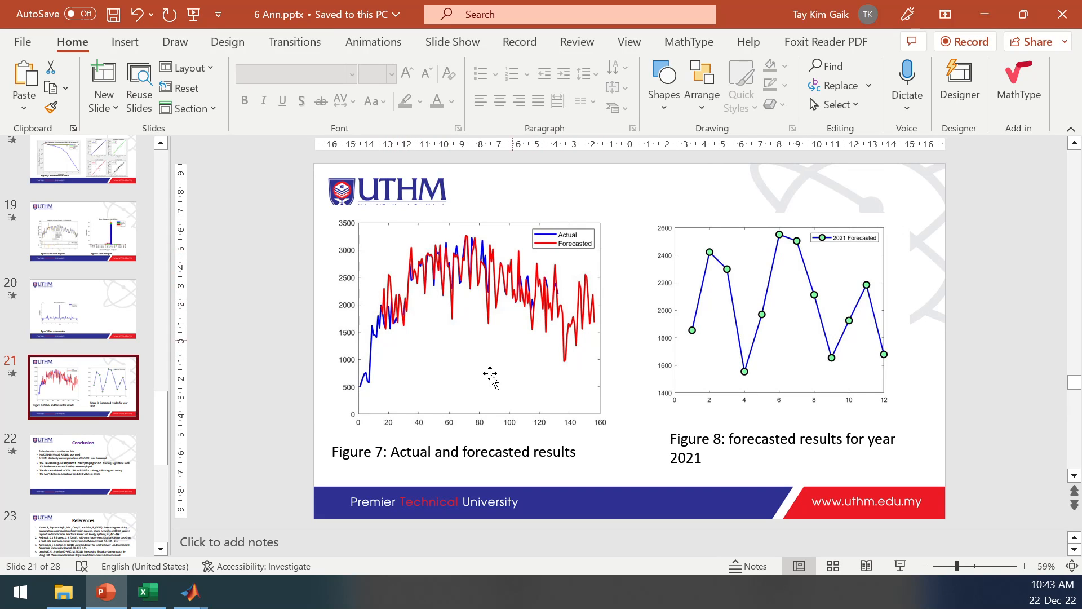
left_click(191, 592)
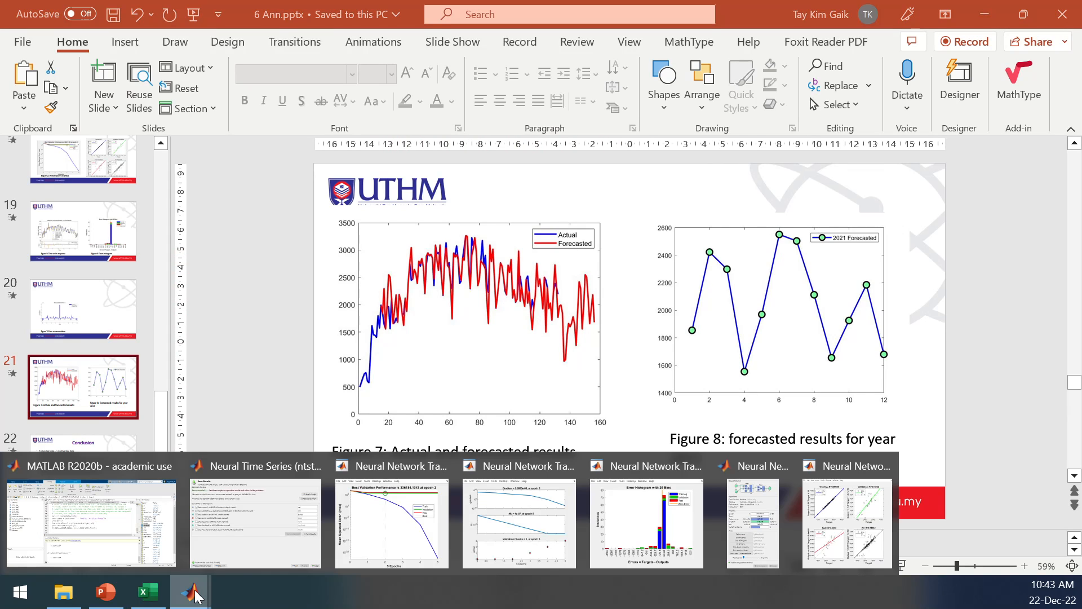
left_click(99, 511)
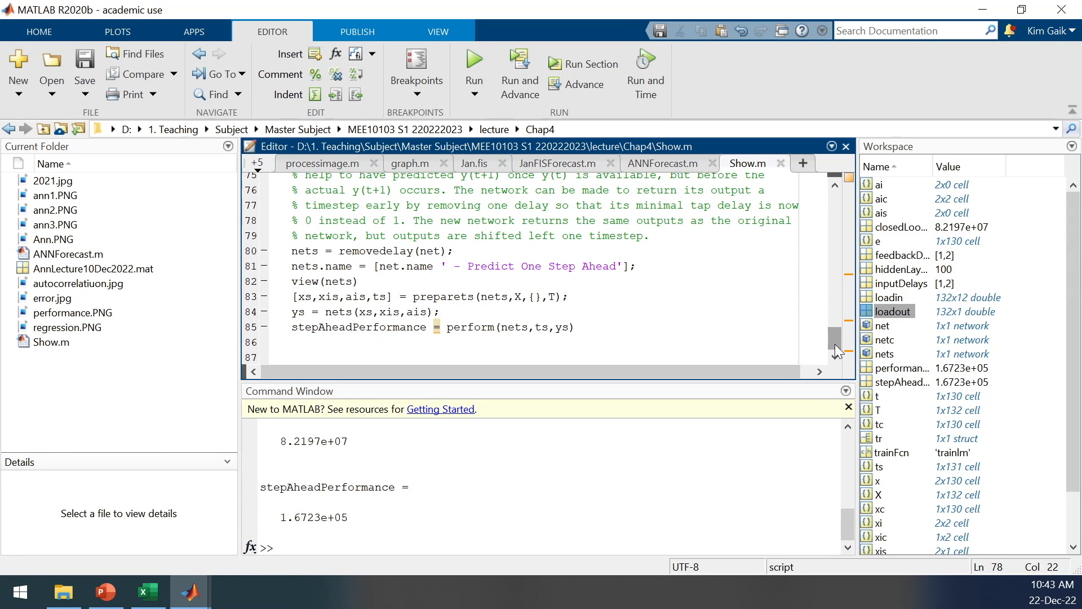
Read through Show.m, examining the input and target data, delays, hidden layer size, data division, and training and testing code.
left_click_drag(835, 345, 831, 220)
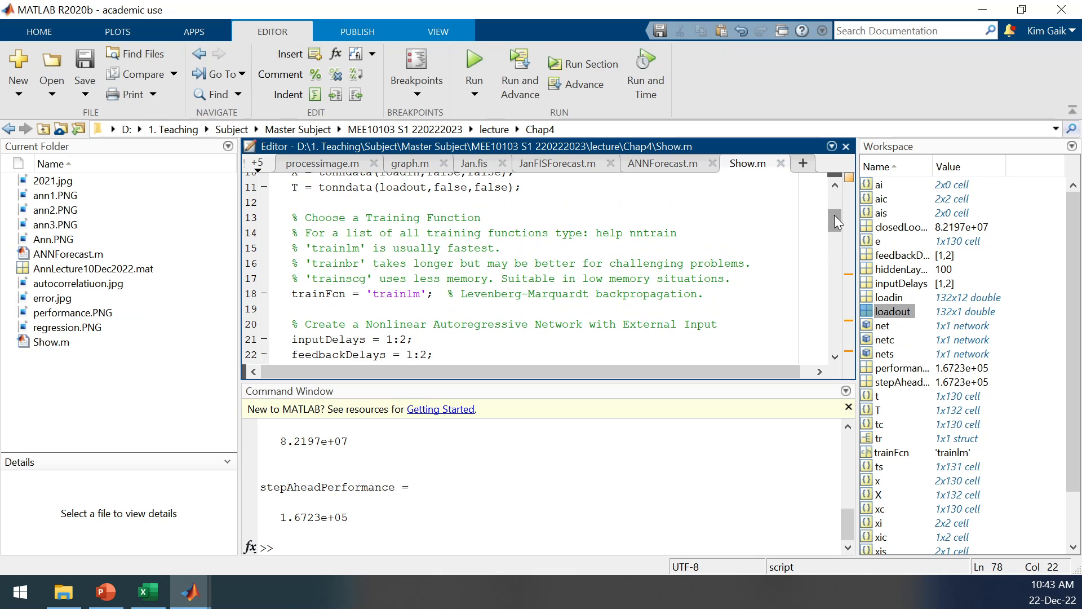
left_click_drag(835, 214, 830, 221)
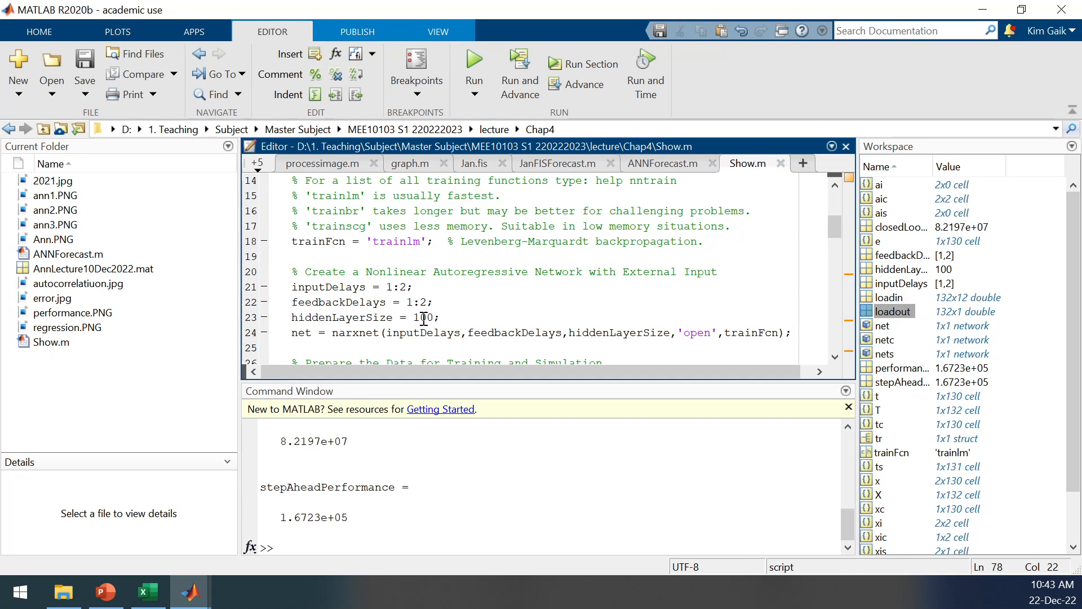
left_click_drag(831, 227, 829, 259)
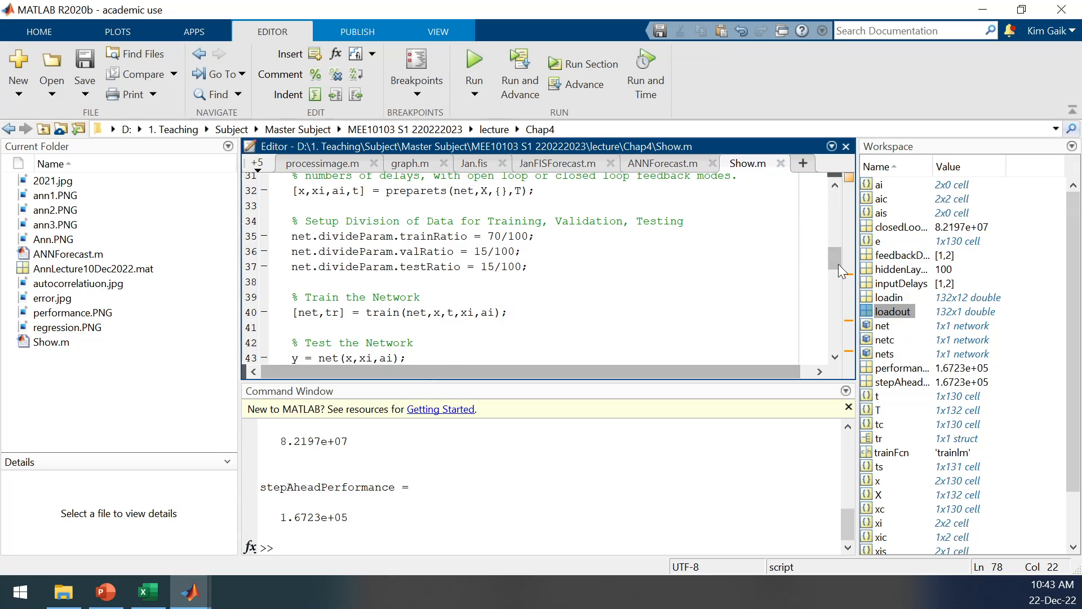
left_click_drag(838, 260, 833, 272)
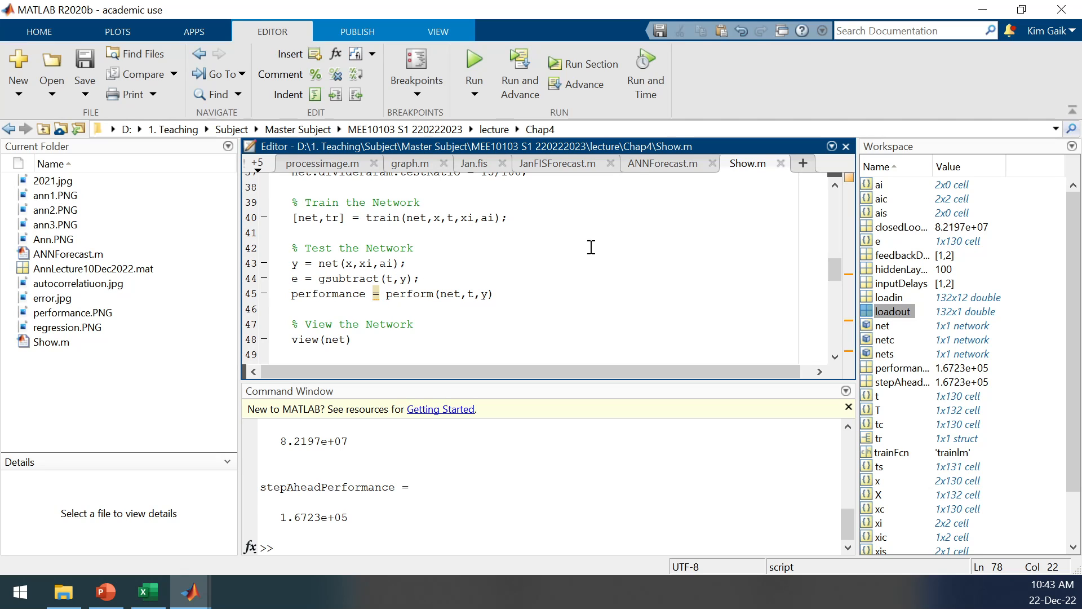
left_click_drag(837, 265, 819, 206)
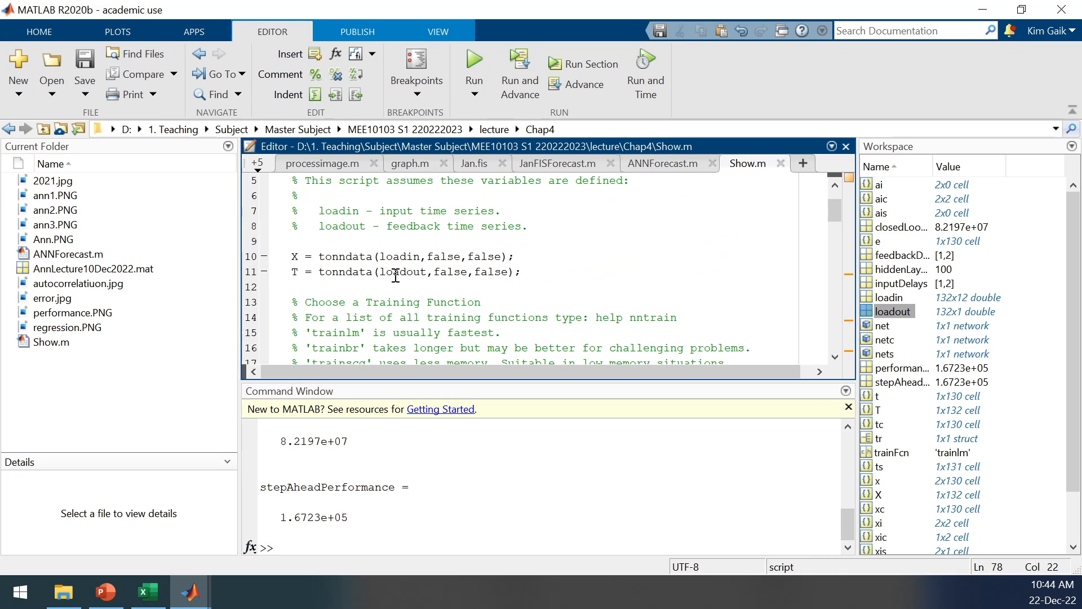
left_click_drag(835, 208, 835, 253)
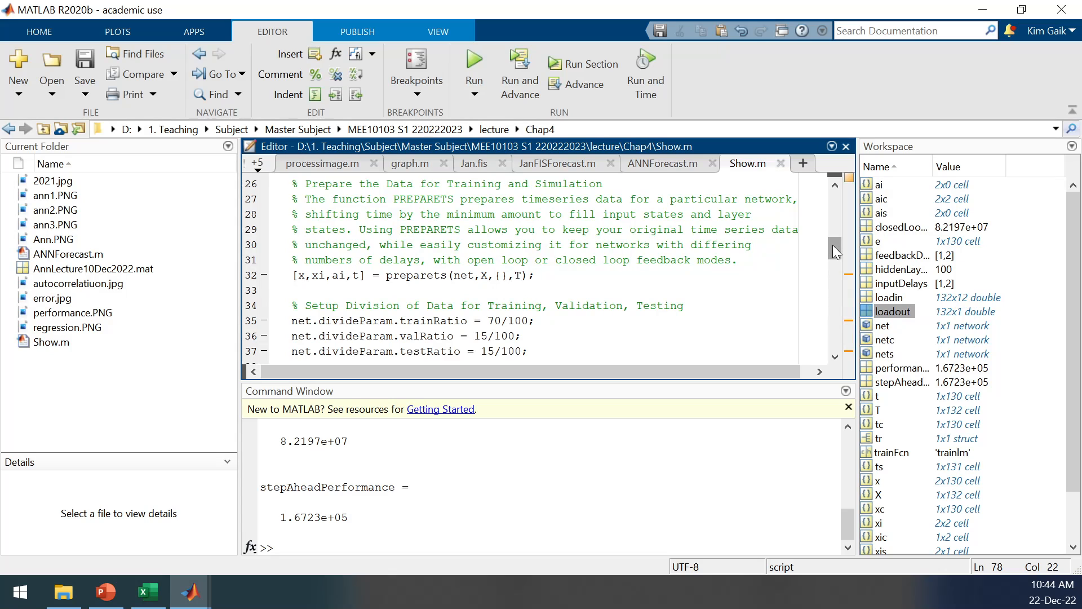
left_click_drag(833, 244, 831, 262)
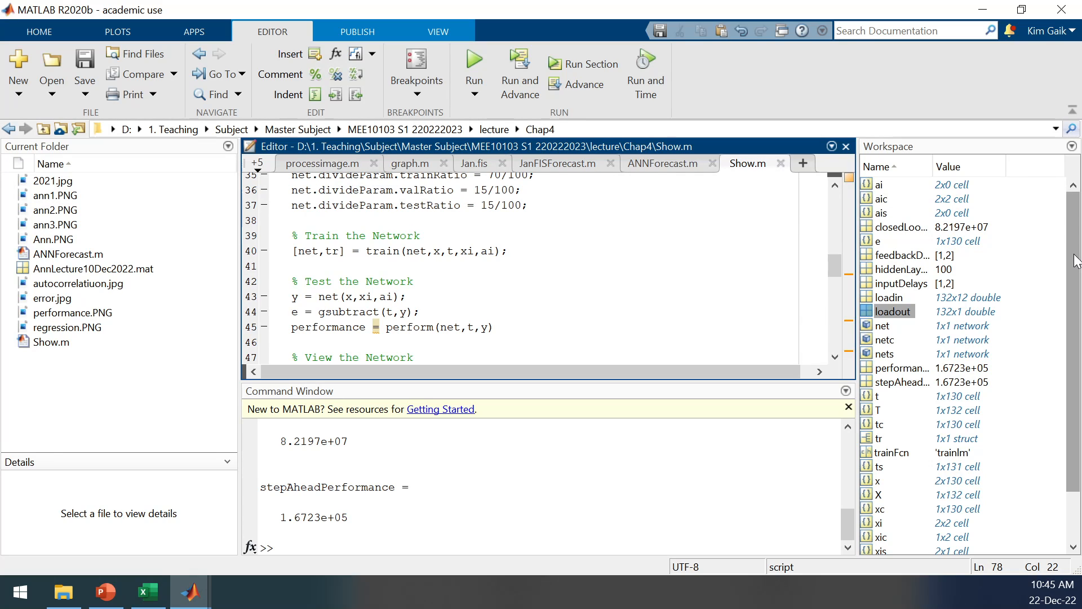
Open the workspace variable xi and inspect the values in its first cell, xi{1, 1}.
left_click_drag(1077, 260, 1077, 289)
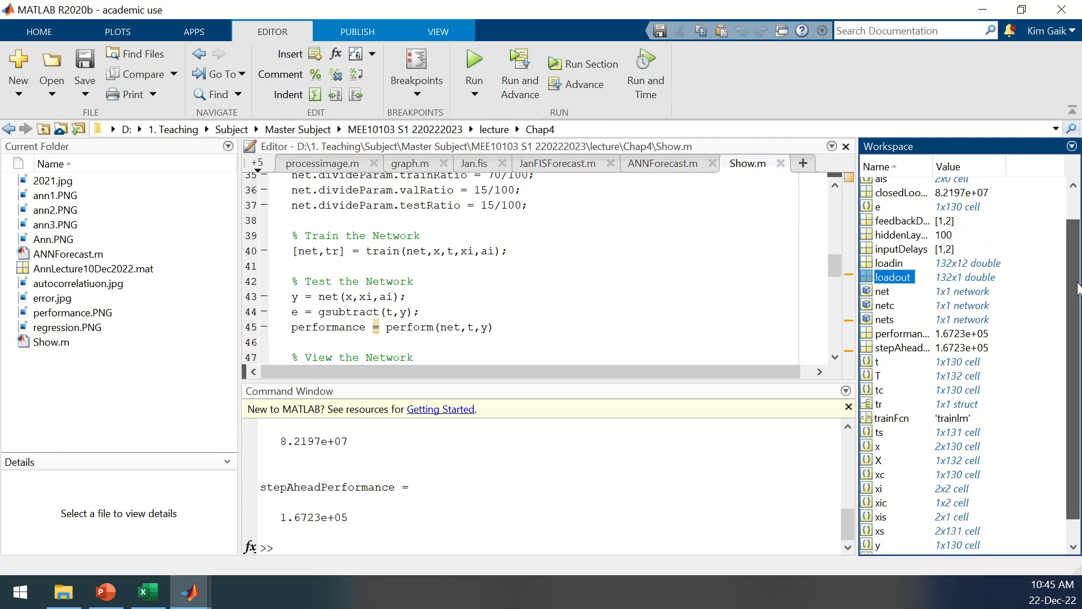
double_click(876, 488)
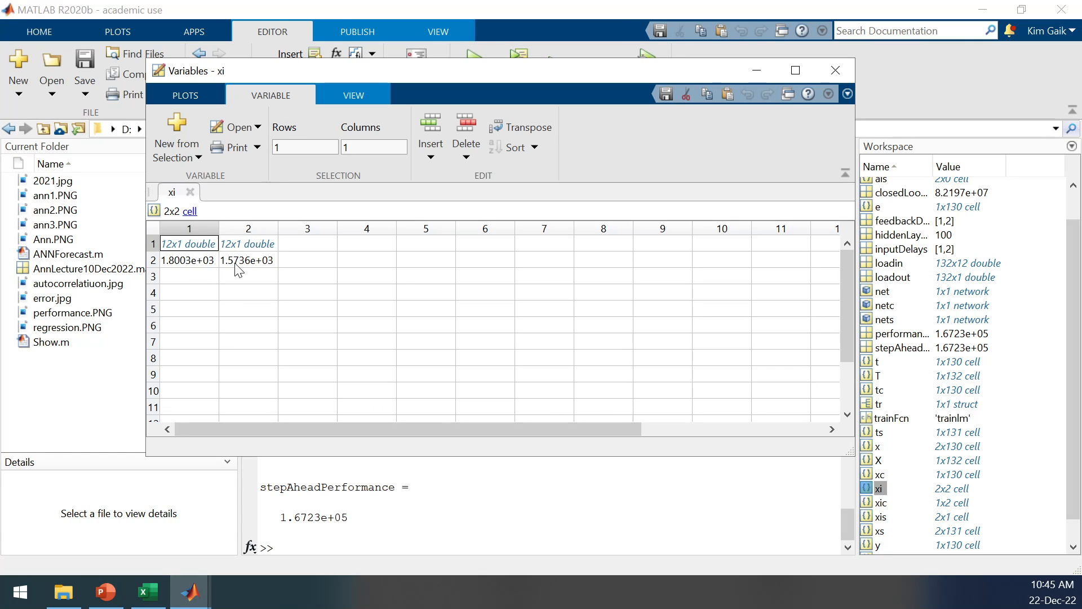
double_click(173, 250)
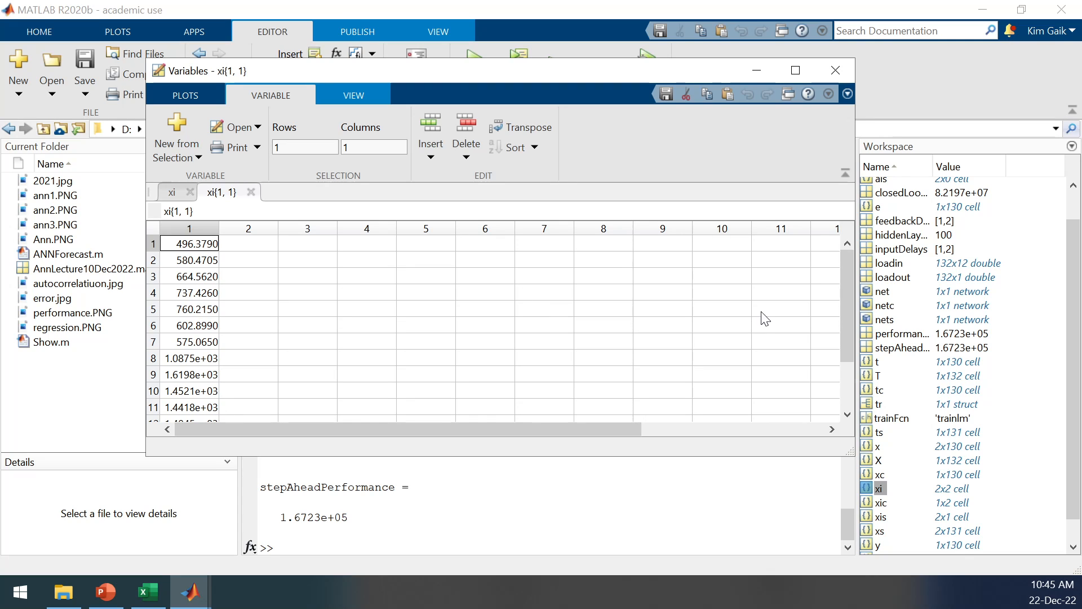
left_click_drag(846, 304, 849, 268)
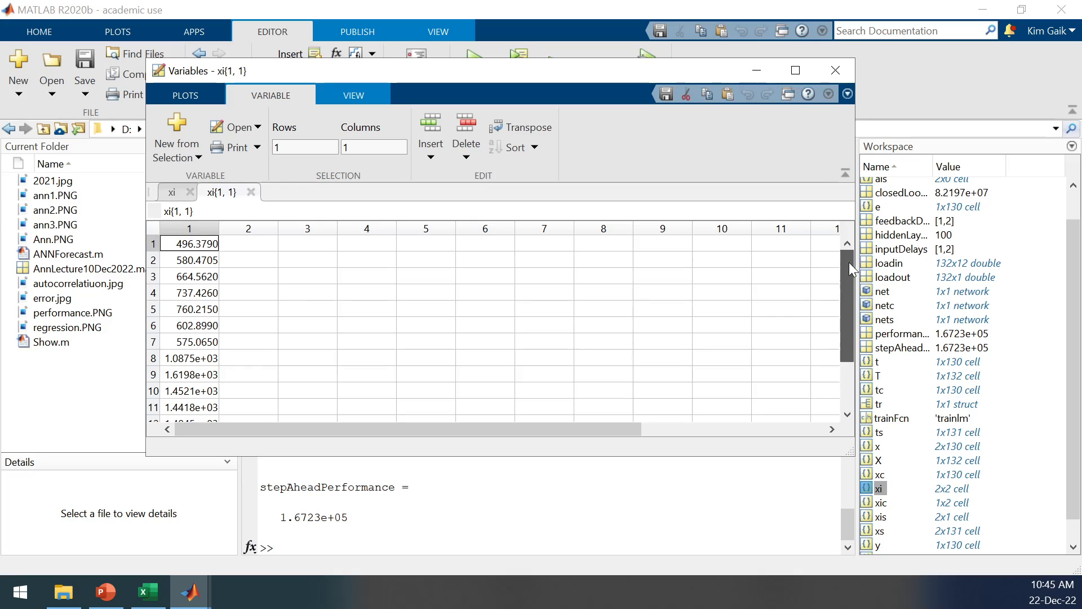
Switch to AnnLecture.xlsx in Excel and compare cells D14:D25 with the xi{1, 1} values in MATLAB's Variables window.
left_click(148, 591)
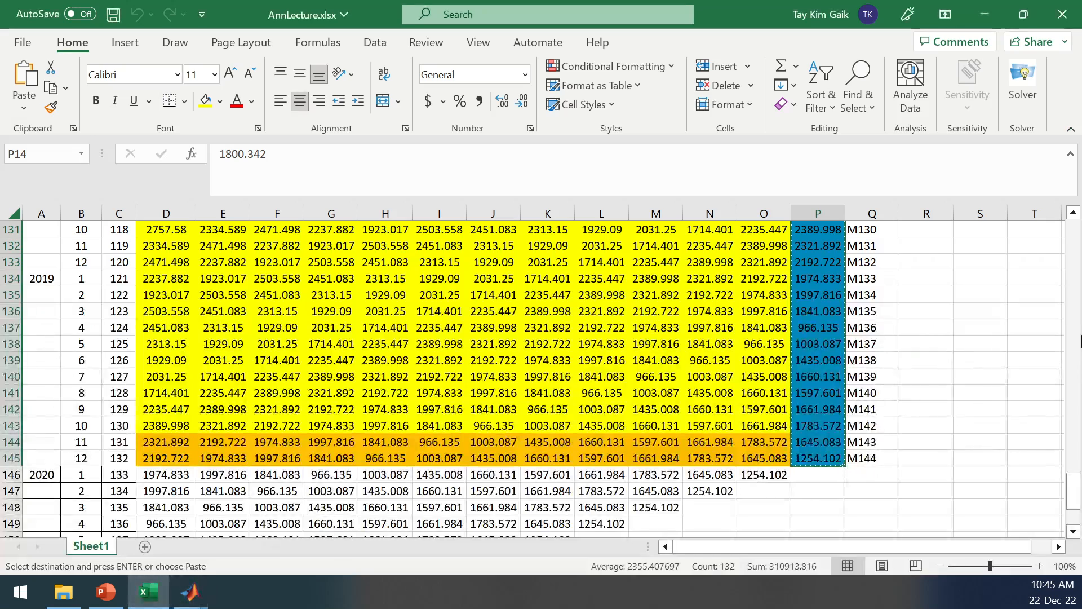
left_click_drag(1073, 491, 1073, 267)
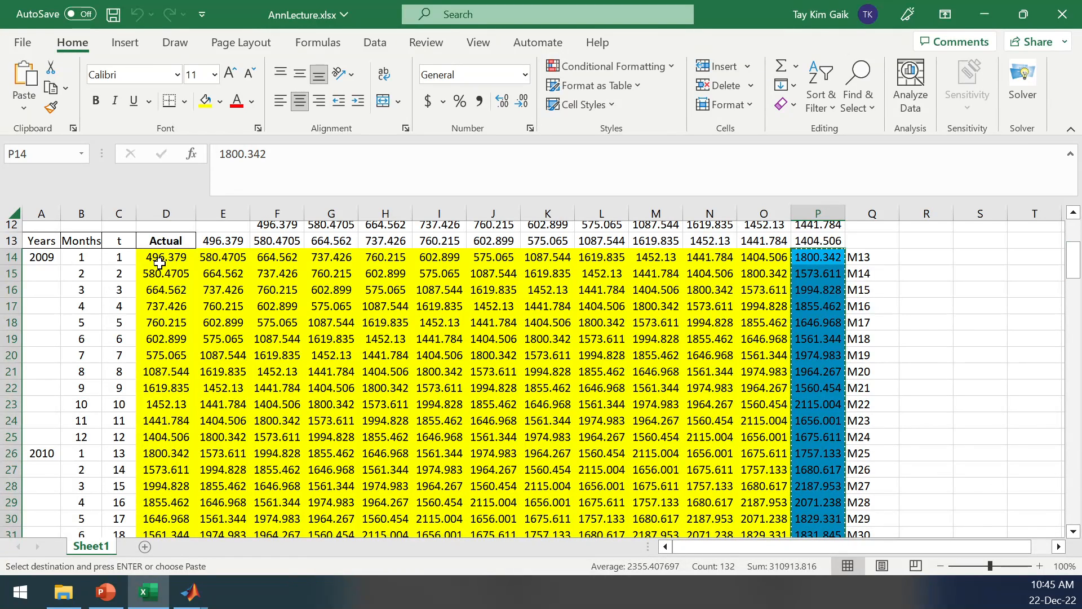
left_click_drag(160, 263, 163, 434)
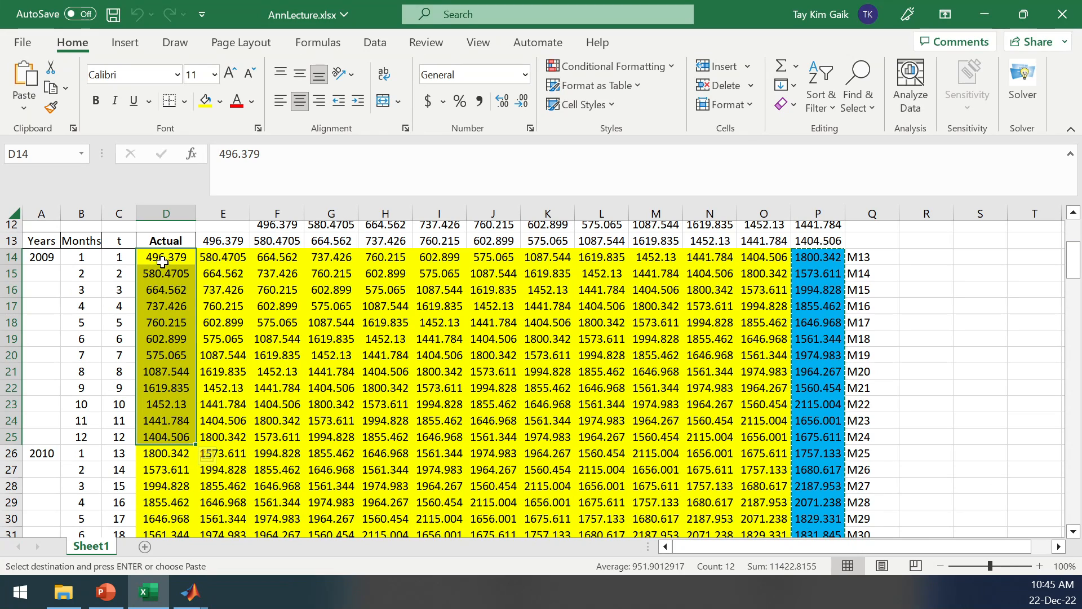
left_click(192, 597)
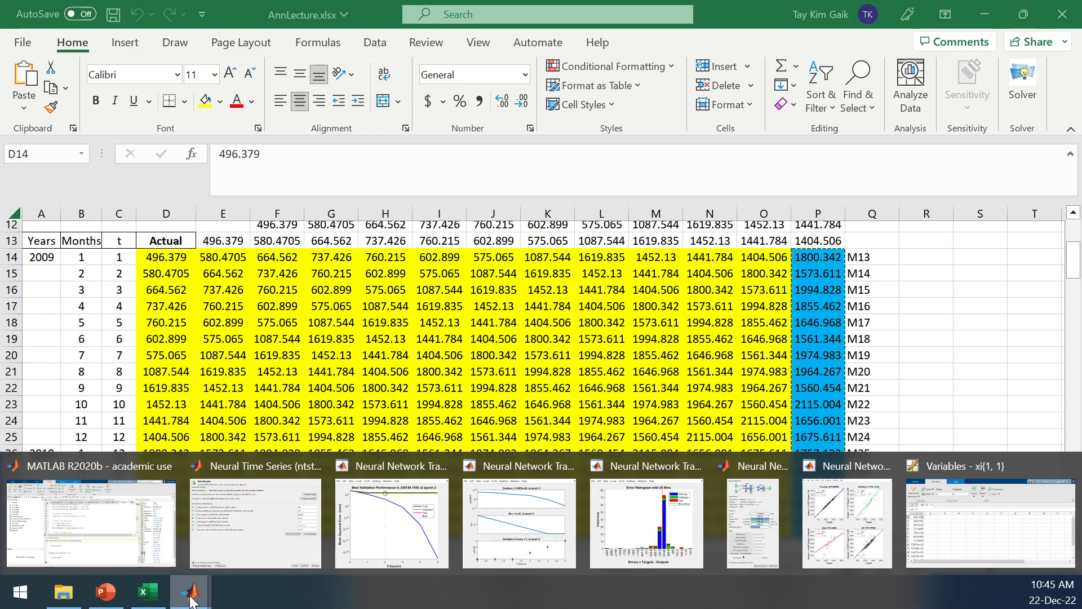
left_click(971, 540)
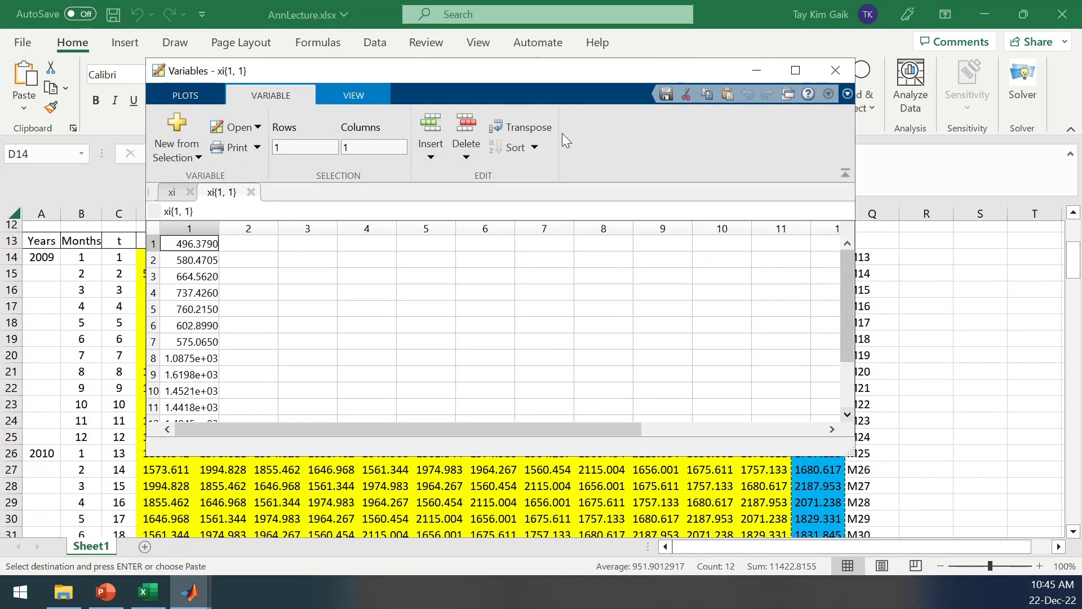
left_click_drag(320, 74, 492, 85)
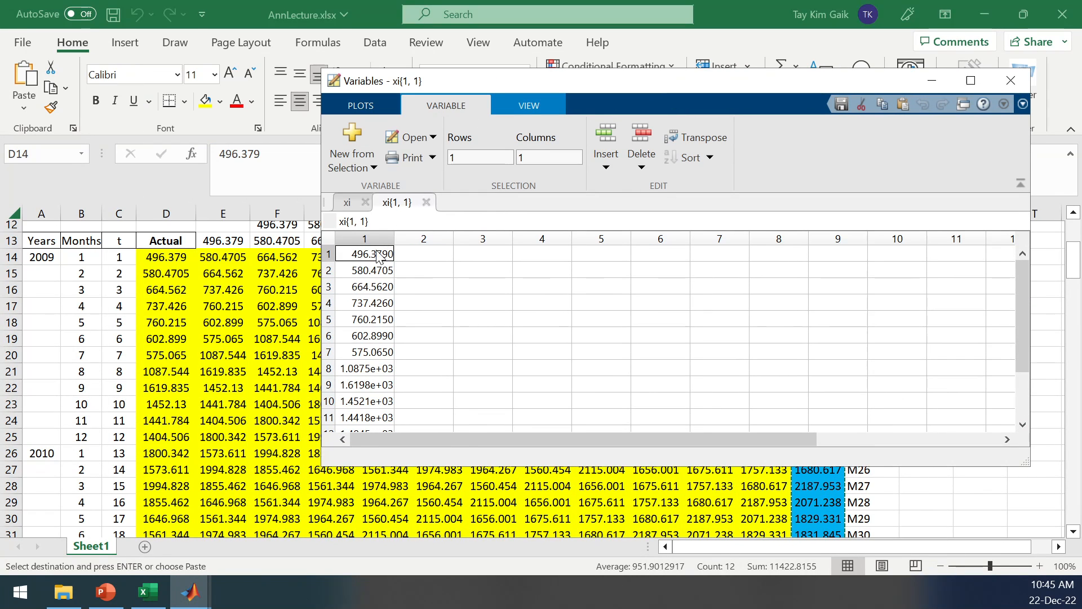
left_click_drag(1025, 276, 1025, 391)
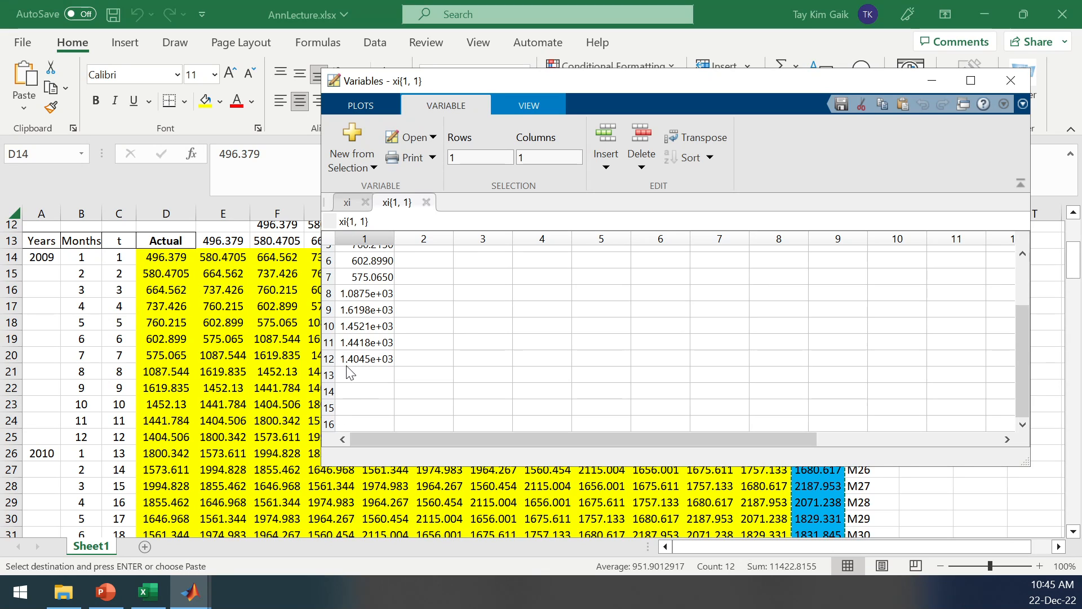
left_click(175, 265)
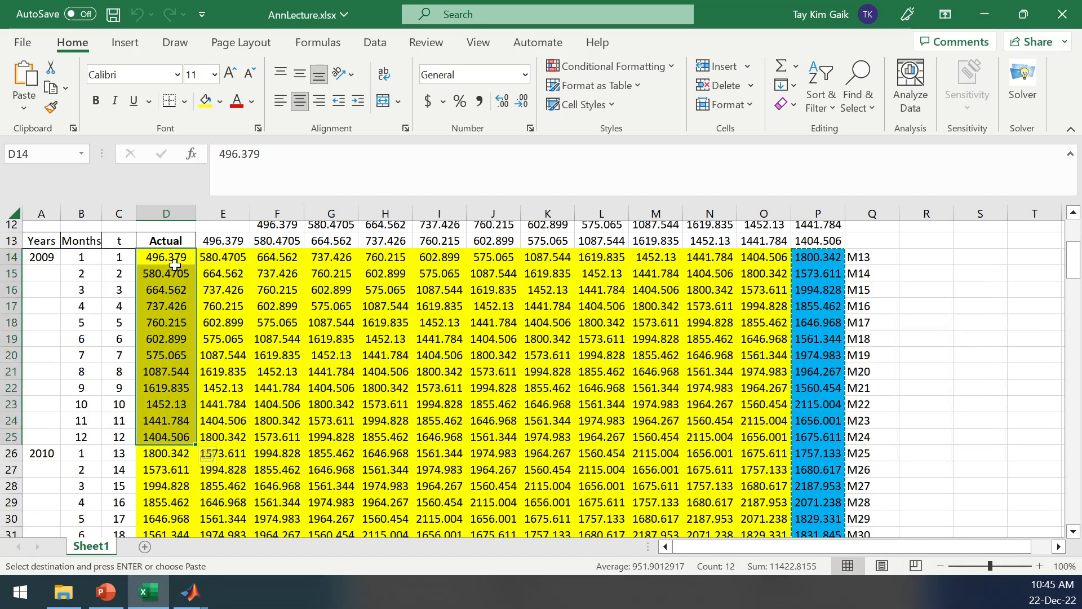
left_click_drag(170, 259, 162, 432)
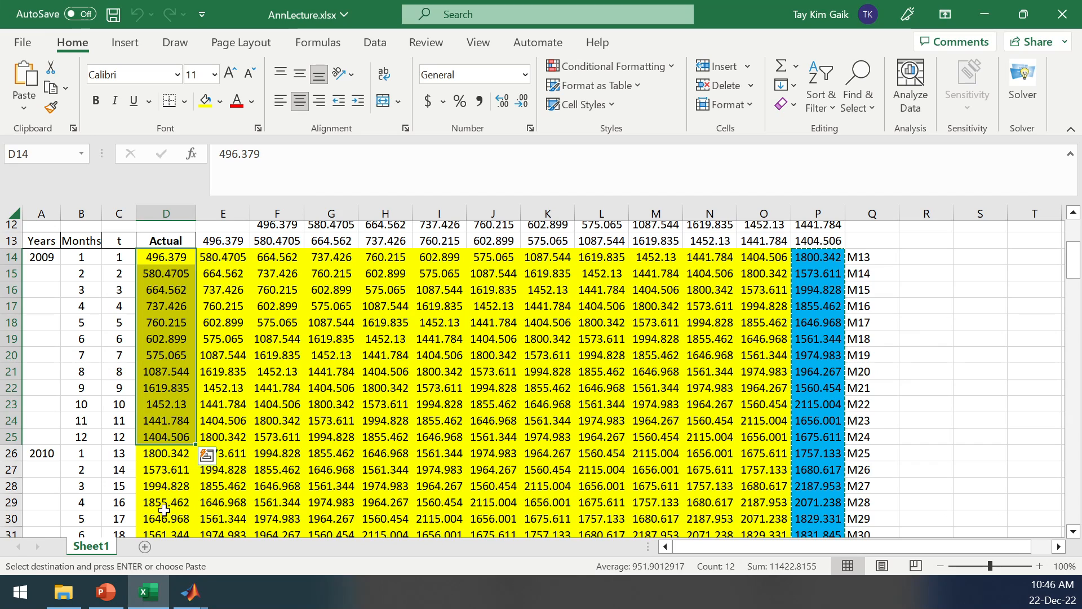
mouse_move(190, 592)
left_click(943, 562)
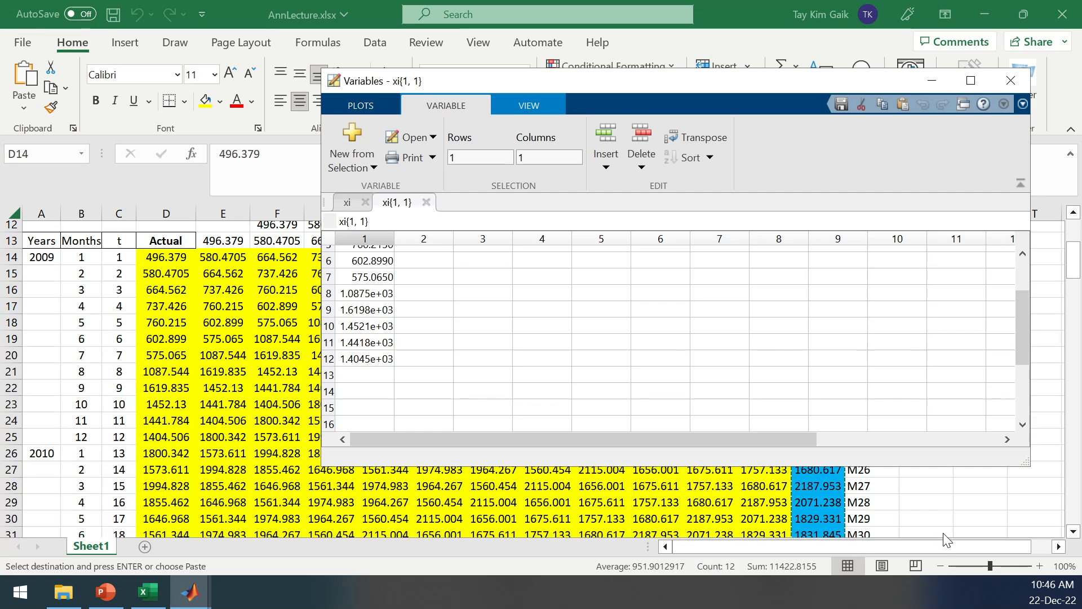
Close the xi{1, 1} view and compare the second-row values of xi with worksheet cells P14 and P15.
left_click(427, 202)
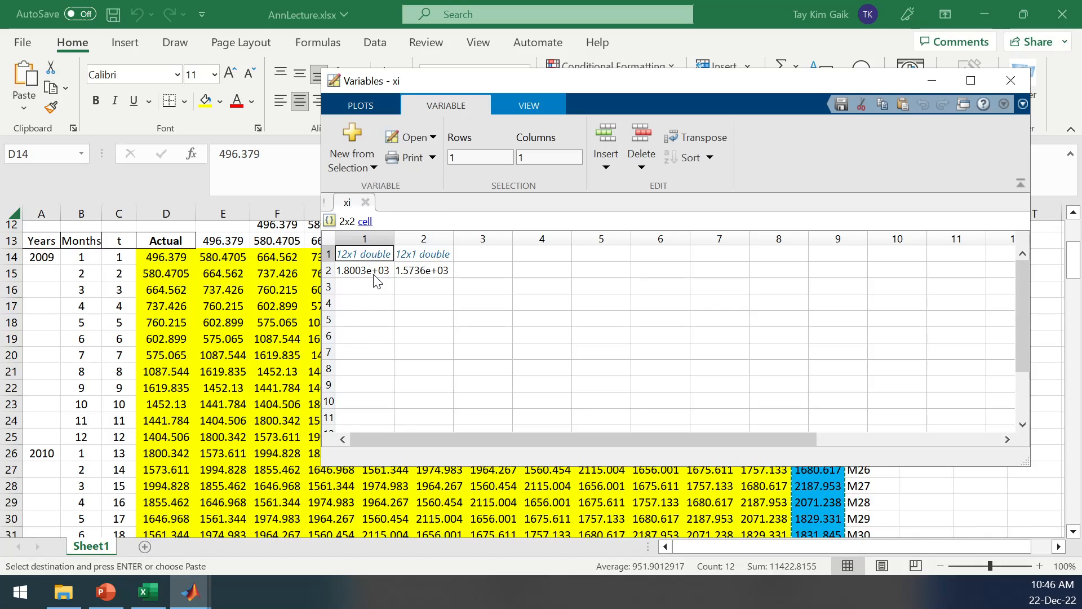
left_click_drag(553, 70, 297, 193)
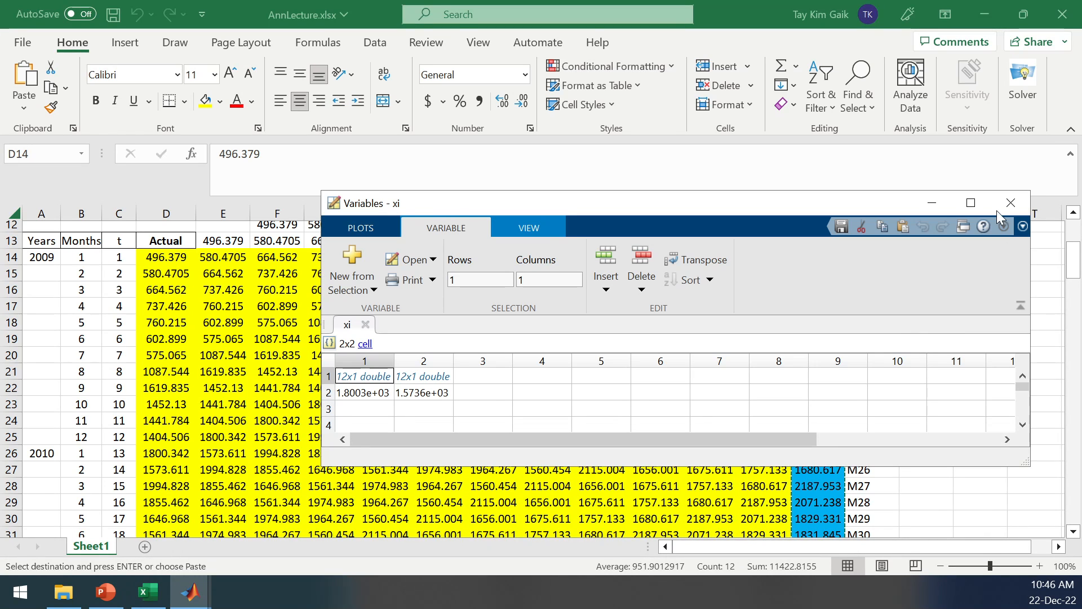
left_click(931, 201)
left_click(823, 258)
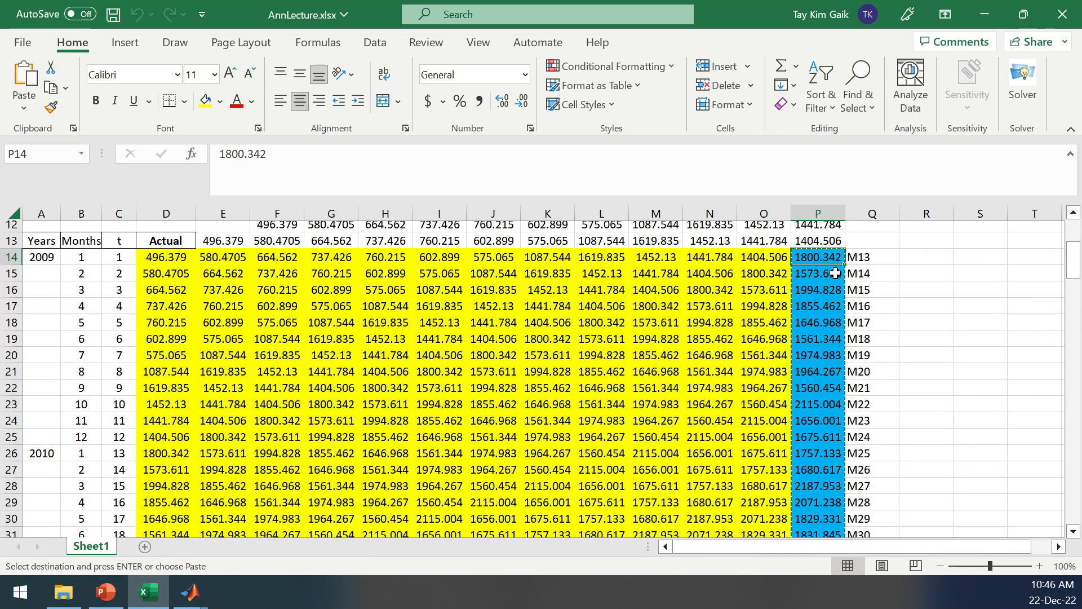
left_click(195, 599)
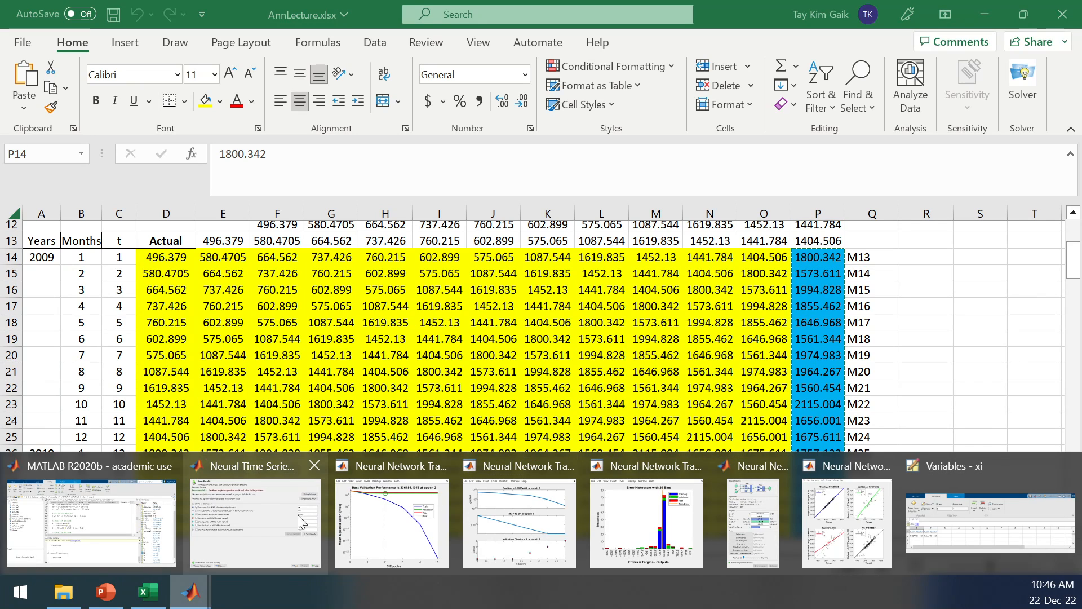
left_click(985, 526)
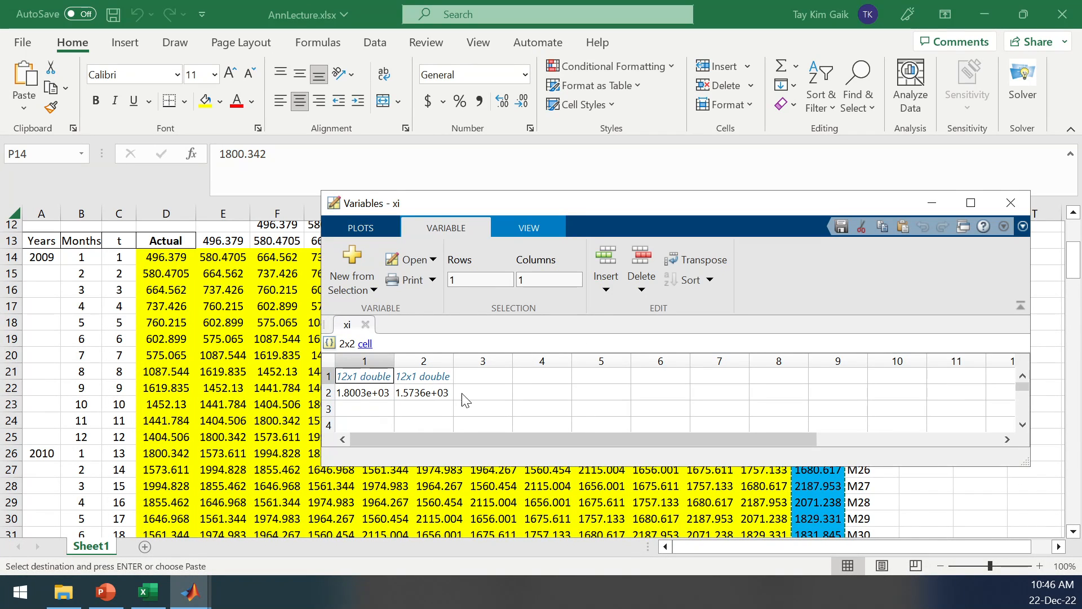
left_click(955, 491)
left_click(825, 276)
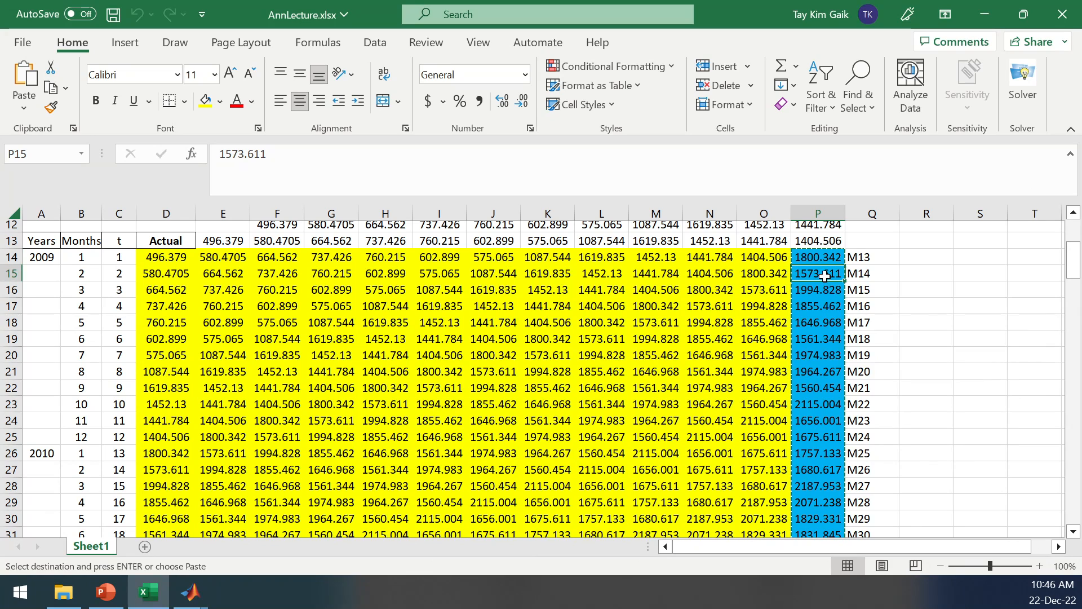
left_click(825, 256)
left_click(820, 275)
Review input cells D14:D25 alongside target cells P14 and P15 in the worksheet, and return to the xi variable in MATLAB.
left_click_drag(160, 258, 159, 439)
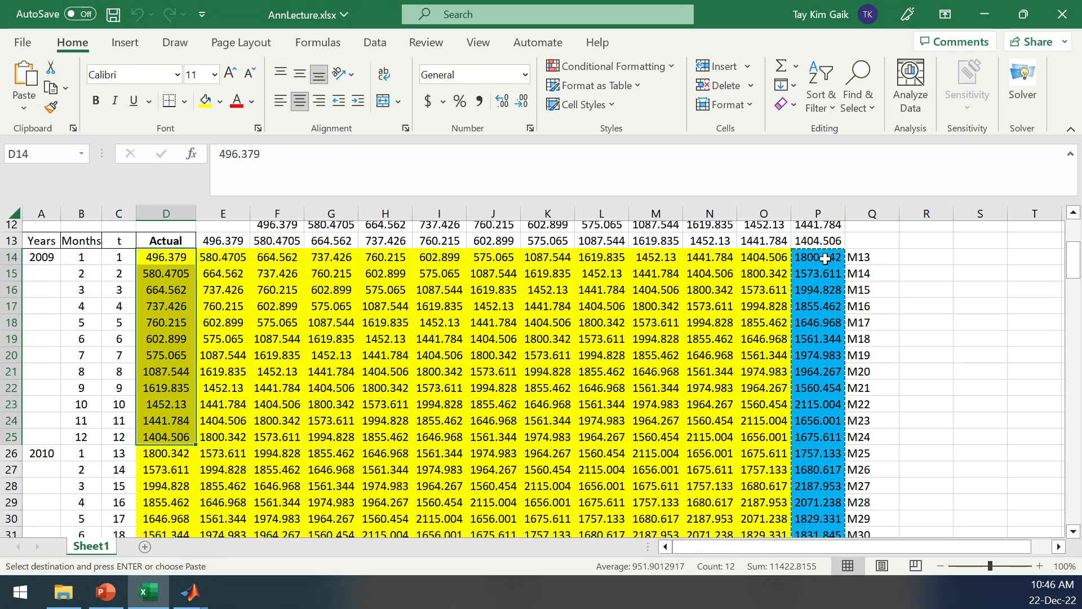
left_click(825, 258)
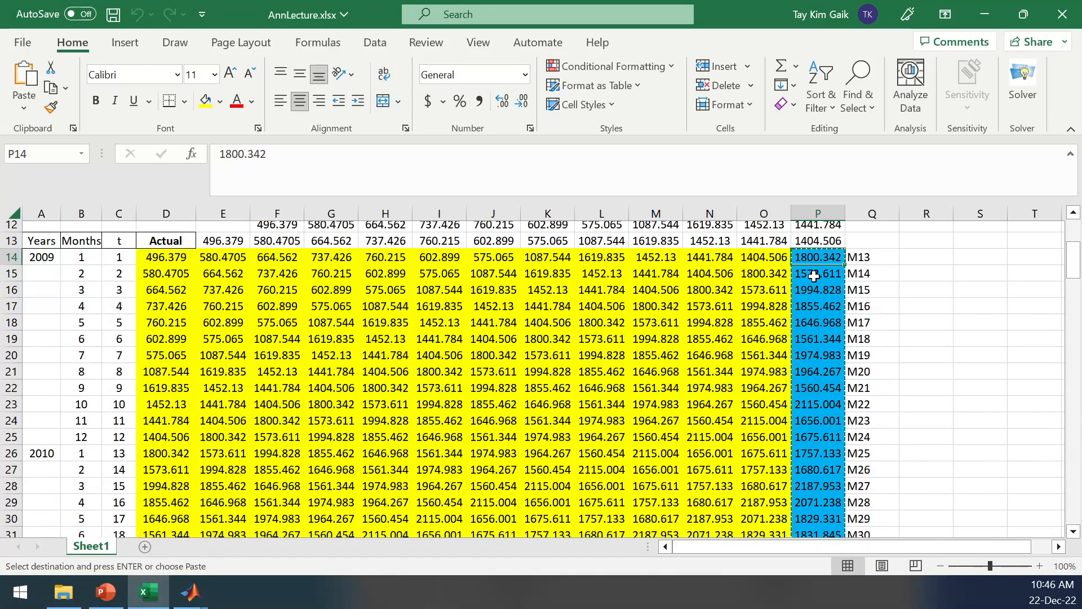
left_click(814, 276)
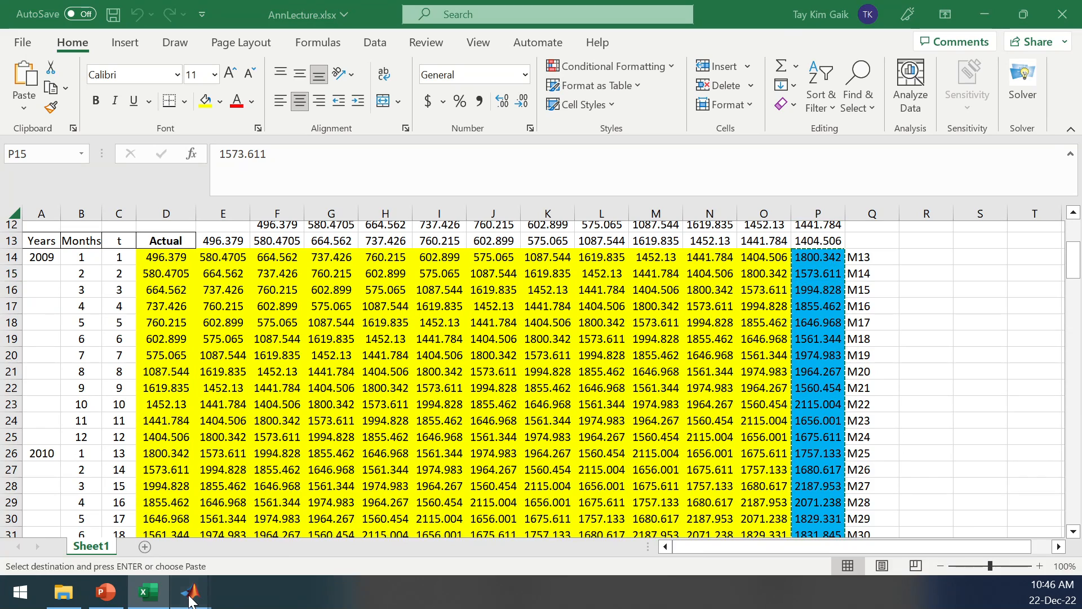
mouse_move(190, 592)
left_click(971, 540)
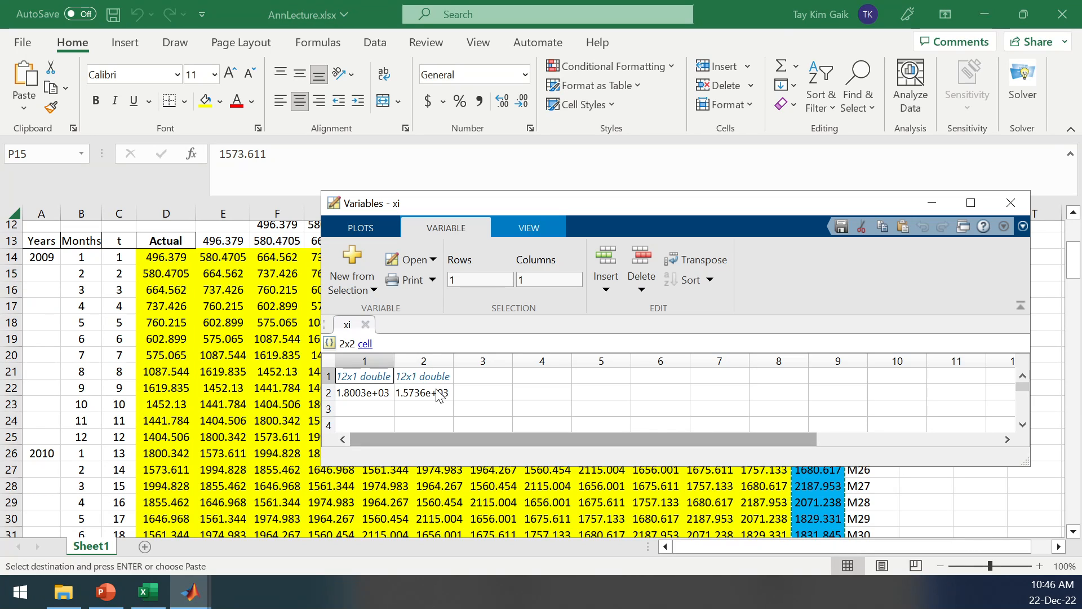
Open the xi{1, 2} cell, enlarge the Variables window, and inspect all its values through row 12.
double_click(424, 377)
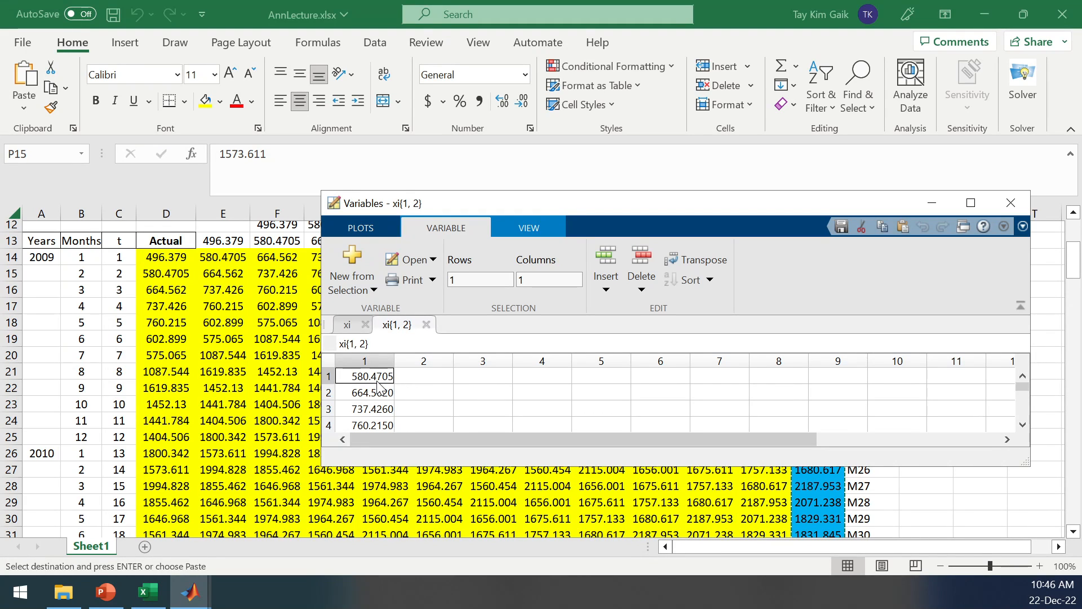
left_click_drag(1026, 464, 1037, 524)
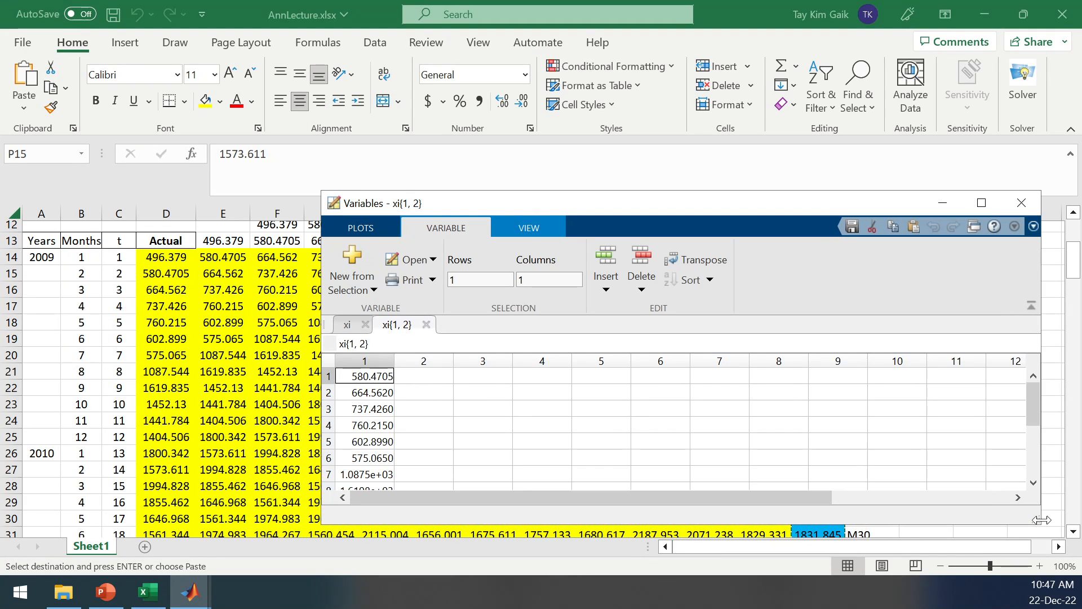
left_click(1040, 451)
left_click_drag(1041, 451, 1033, 462)
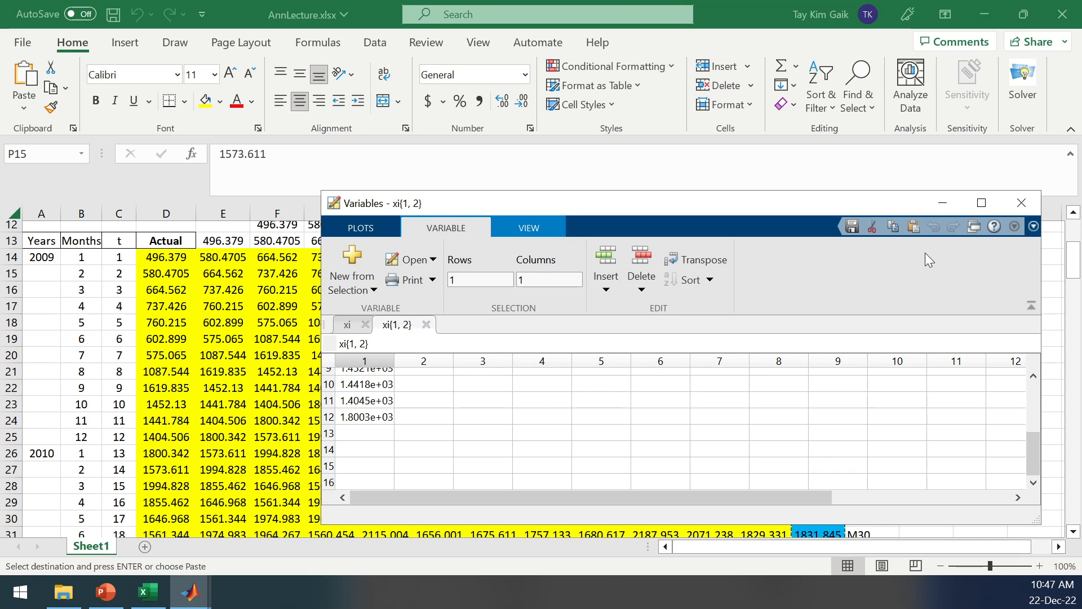
Minimize the Variables window and review worksheet ranges D14:D25 and E14:E25 with target cells P14 and P15.
left_click(943, 202)
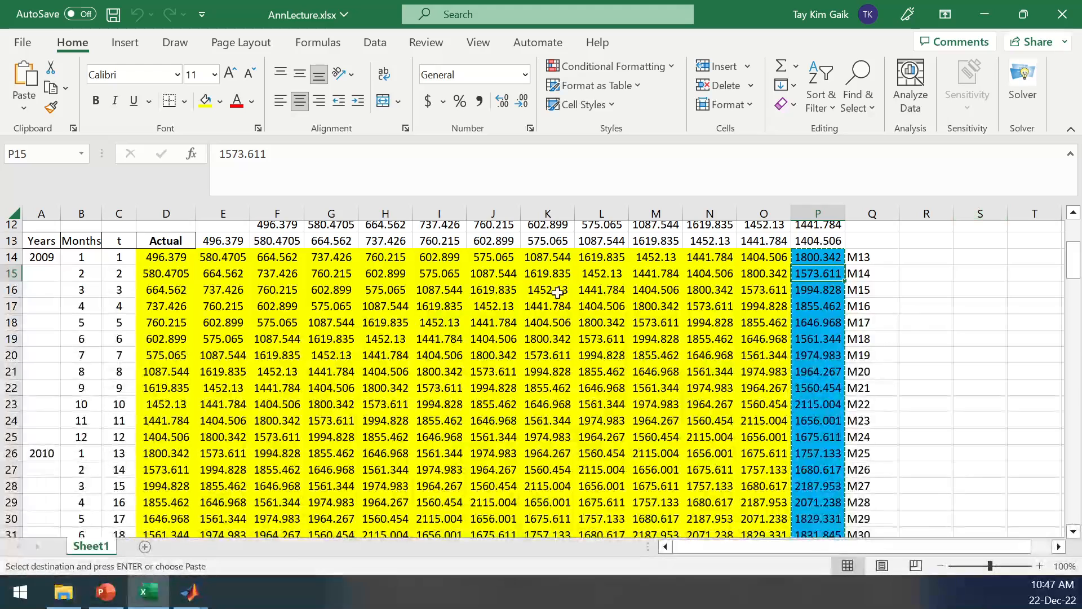
left_click_drag(961, 322, 936, 322)
left_click_drag(153, 260, 221, 432)
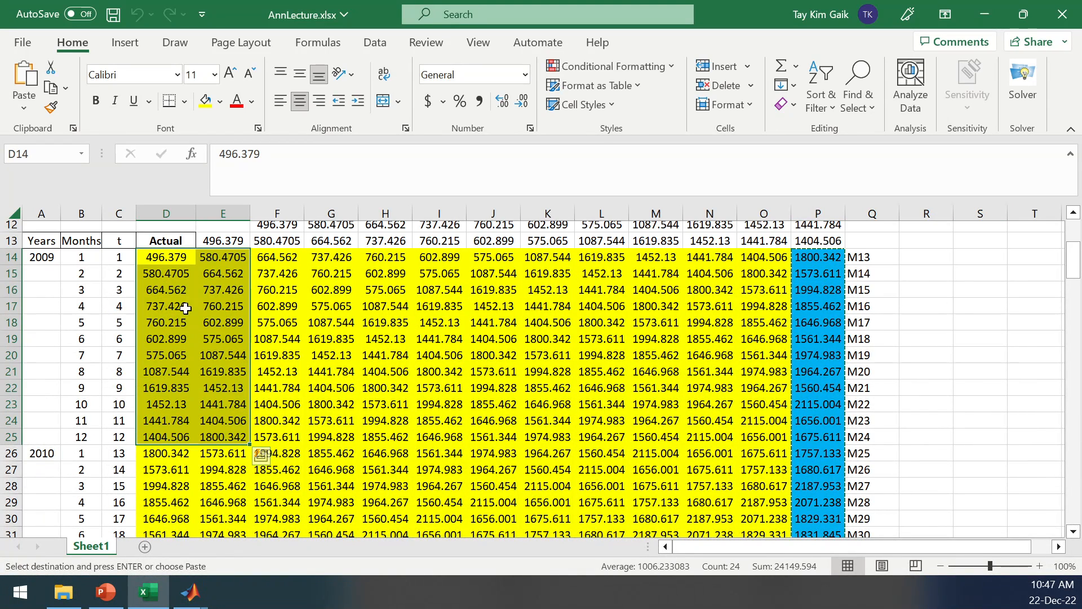
left_click_drag(158, 257, 163, 438)
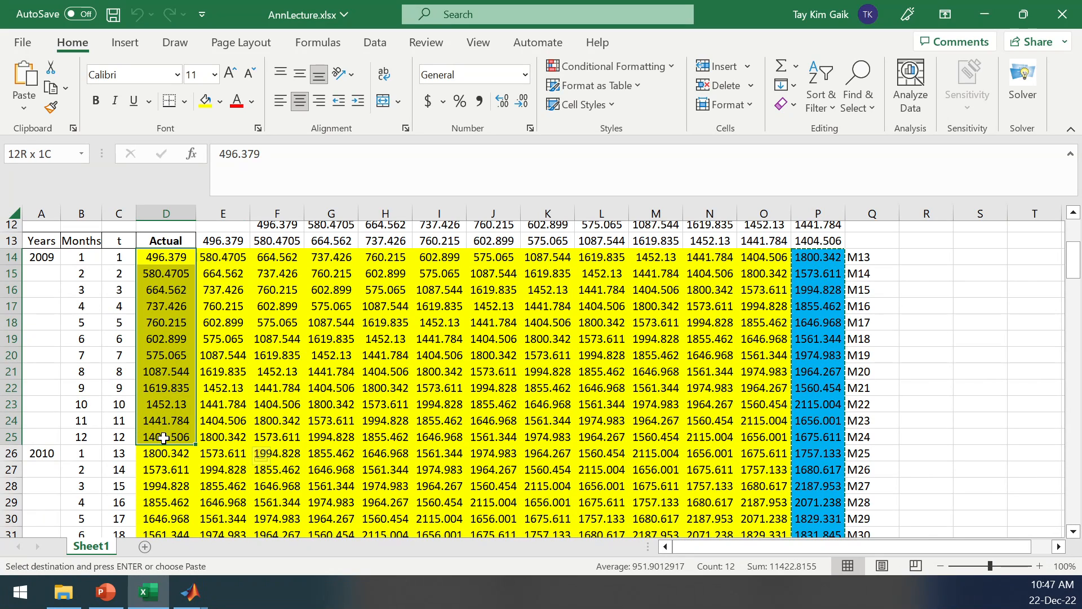
left_click_drag(234, 264, 228, 437)
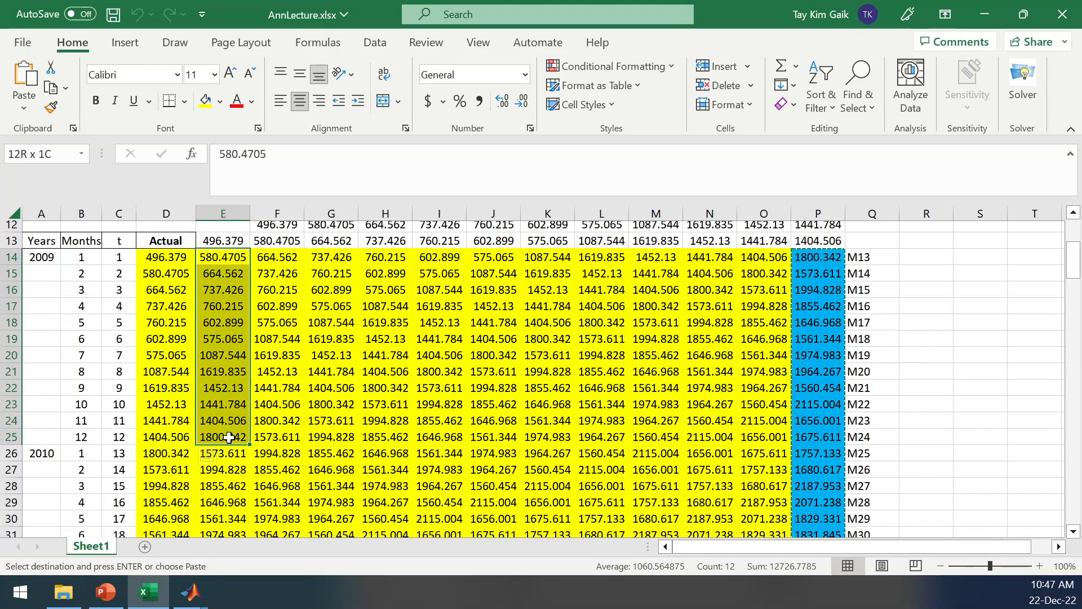
left_click(810, 259)
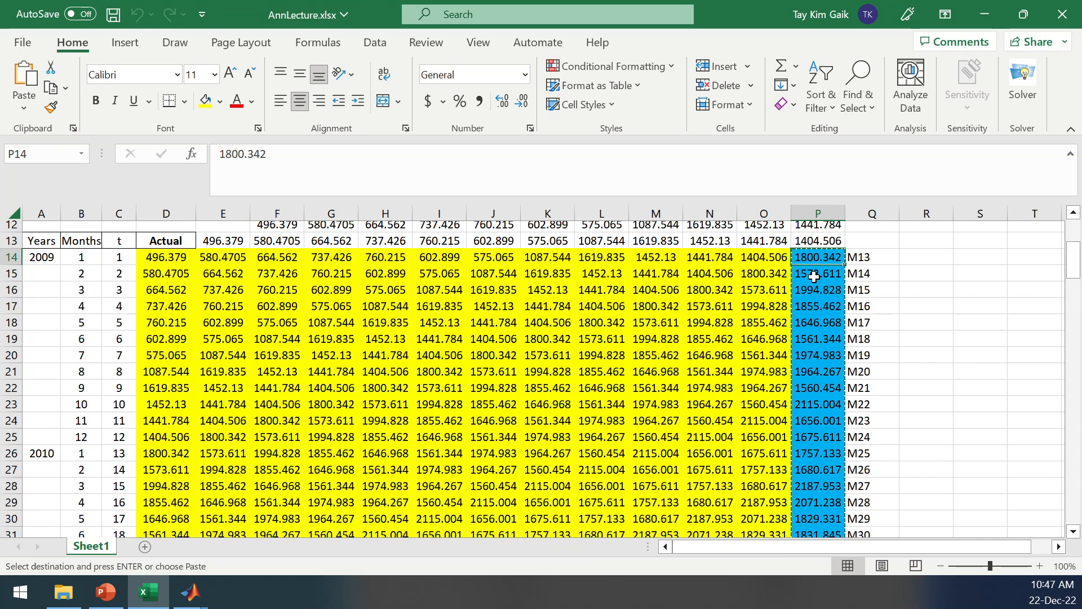
left_click(815, 277)
Return to the main MATLAB window, open the workspace variable ai to inspect its contents, and close its view.
mouse_move(195, 592)
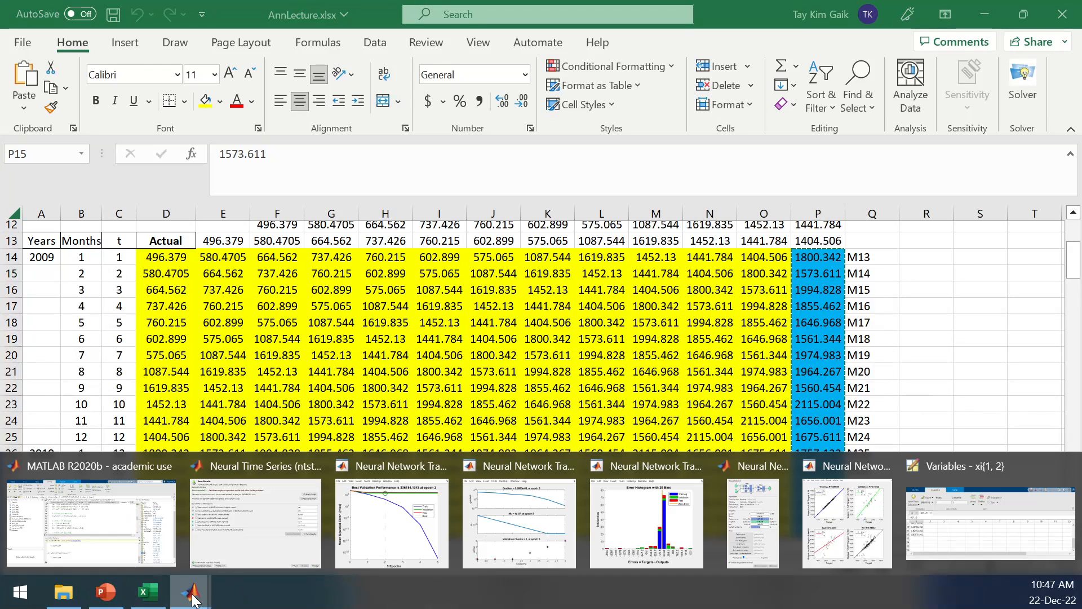
left_click(121, 540)
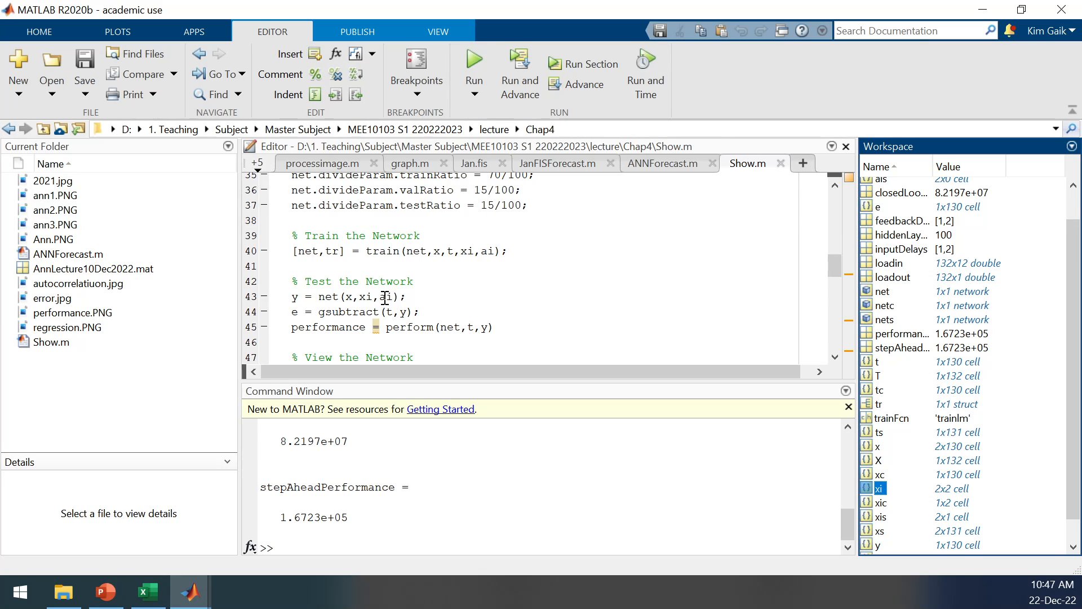
scroll(1078, 395, "up", 1)
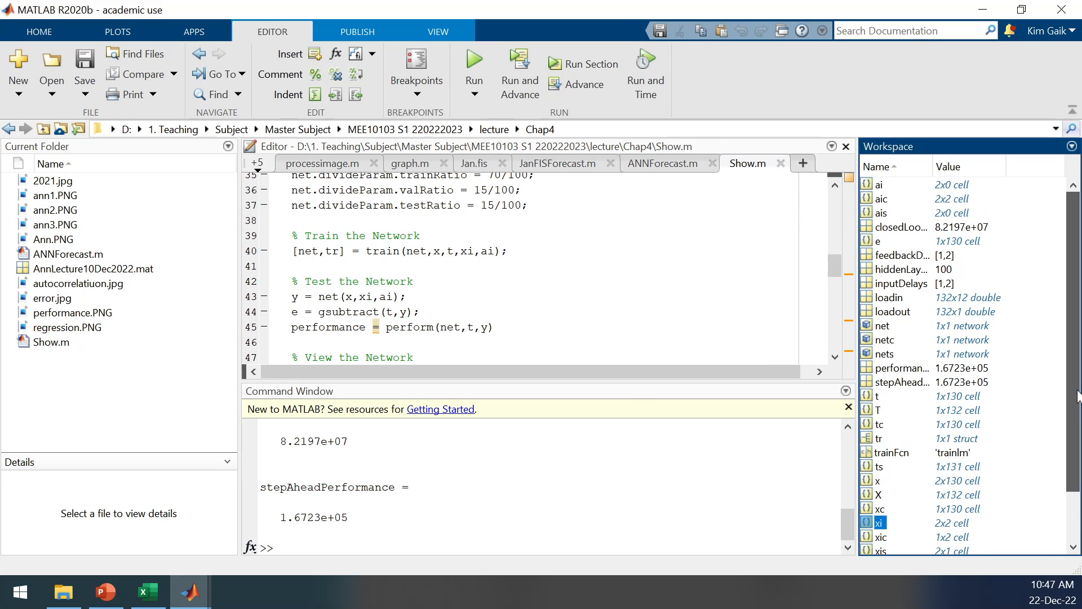
double_click(865, 183)
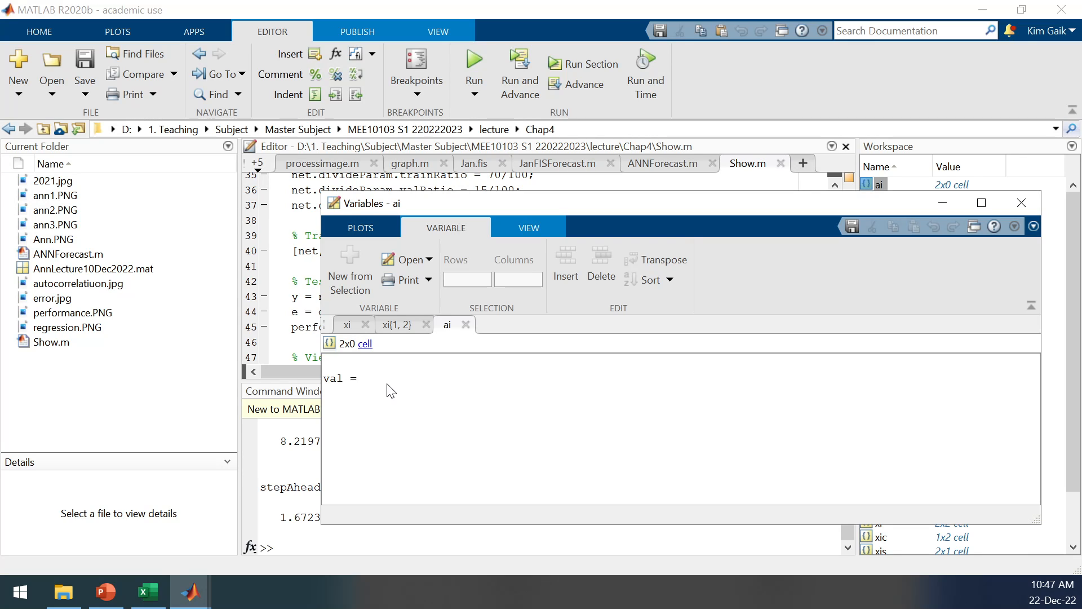
left_click(366, 345)
left_click(465, 324)
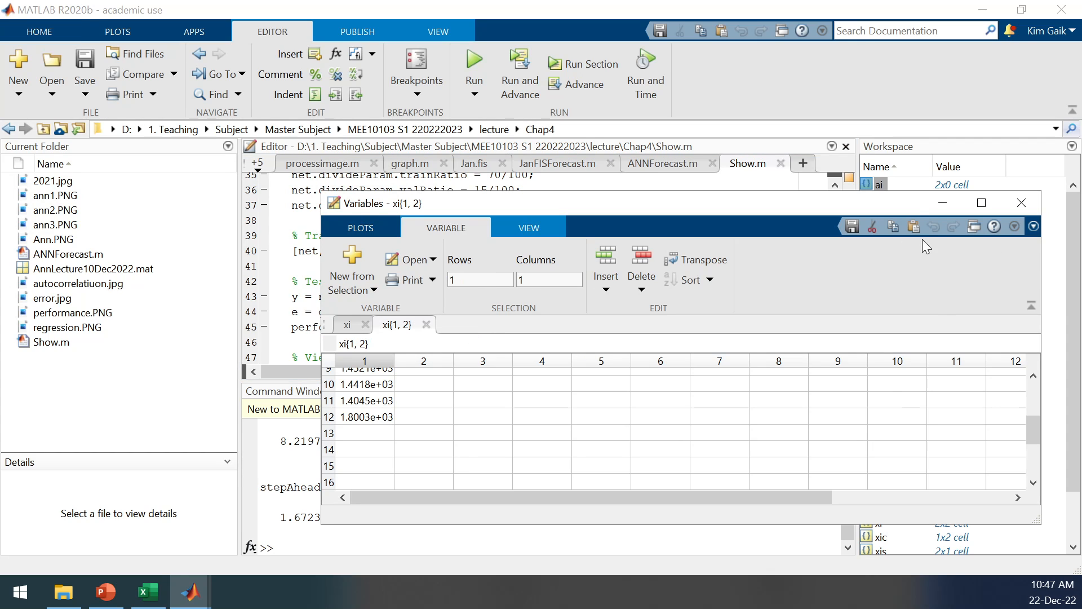
left_click(276, 458)
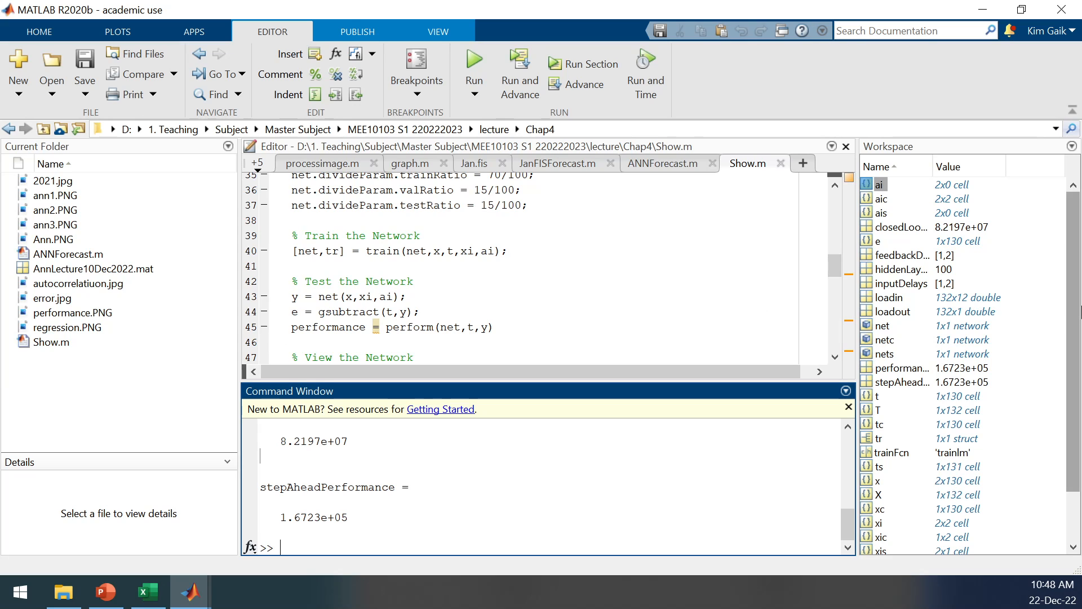
Open the workspace variable y and inspect its predicted output values.
left_click_drag(1075, 290, 1078, 348)
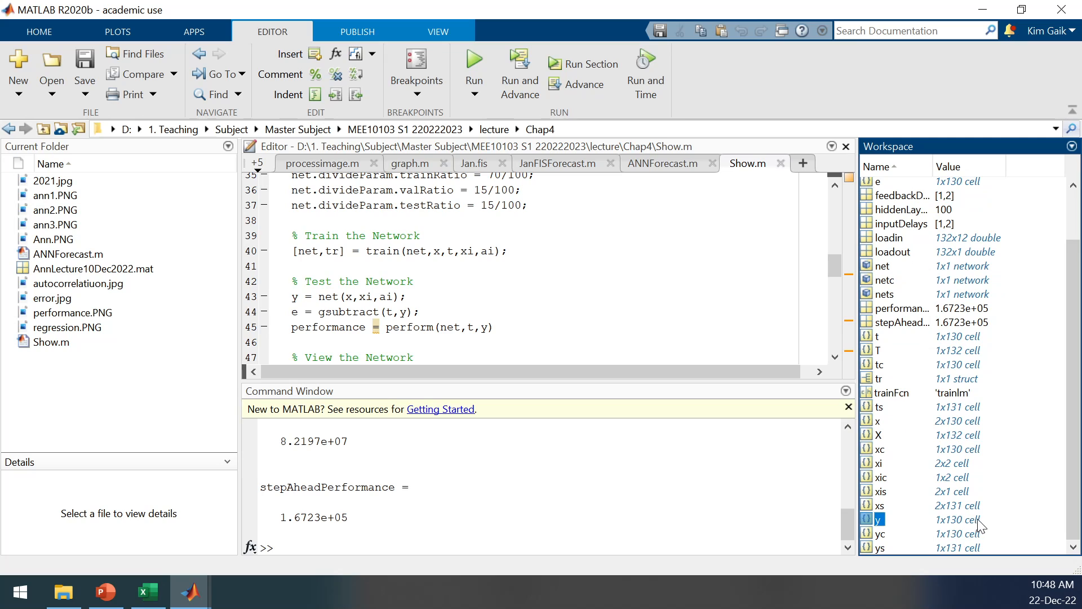
double_click(867, 518)
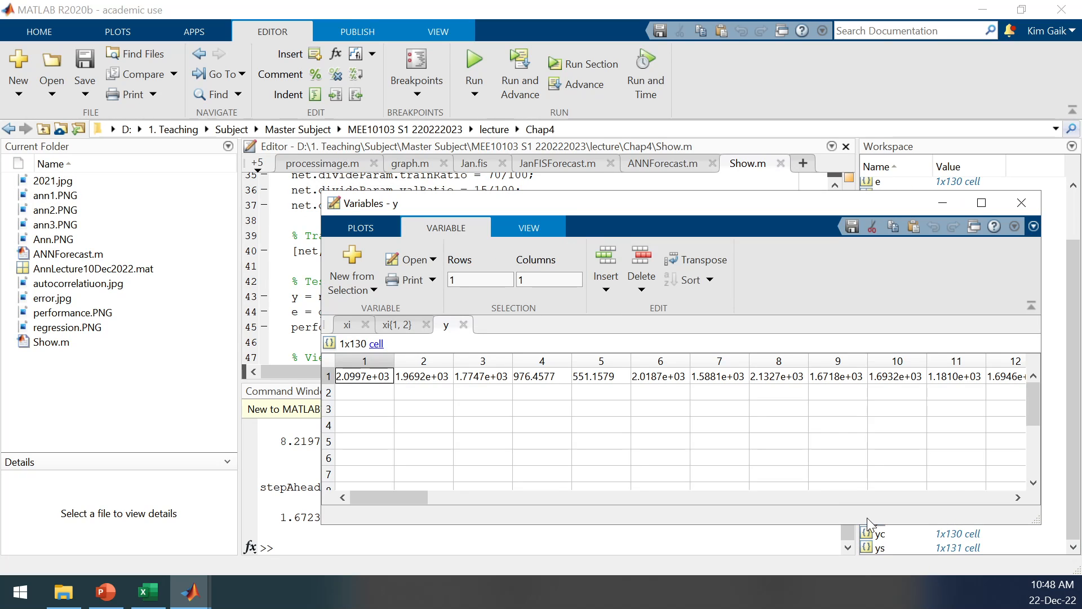
mouse_move(394, 496)
left_mouse_down()
mouse_move(978, 497)
mouse_move(384, 501)
left_mouse_up()
Check target cells P14:P15 and P16 in the Excel worksheet and return to the variable y in MATLAB.
left_click(152, 599)
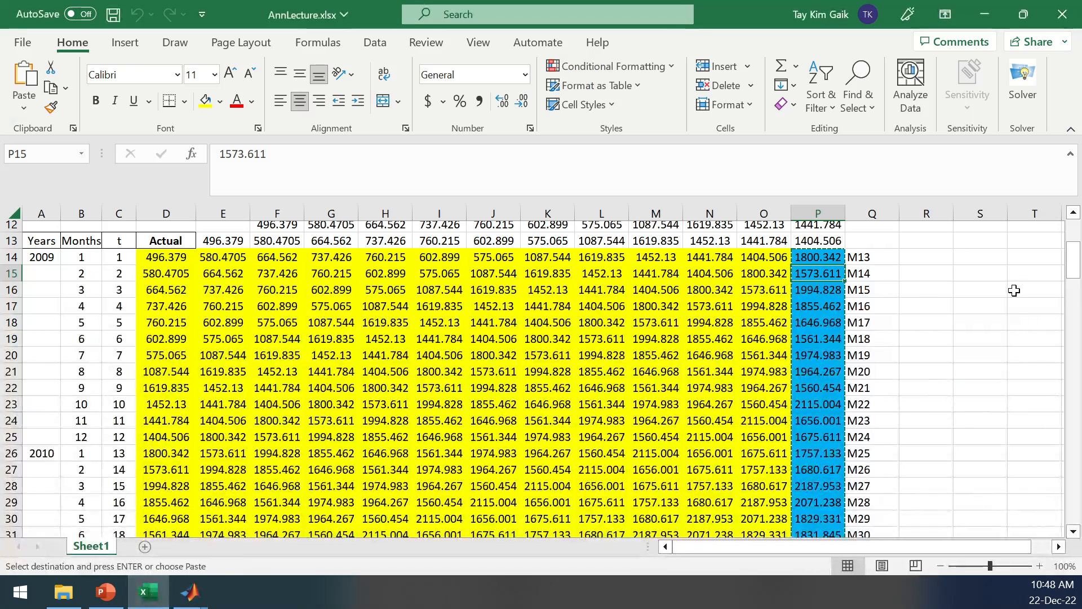
left_click(1035, 289)
left_click_drag(816, 257, 818, 274)
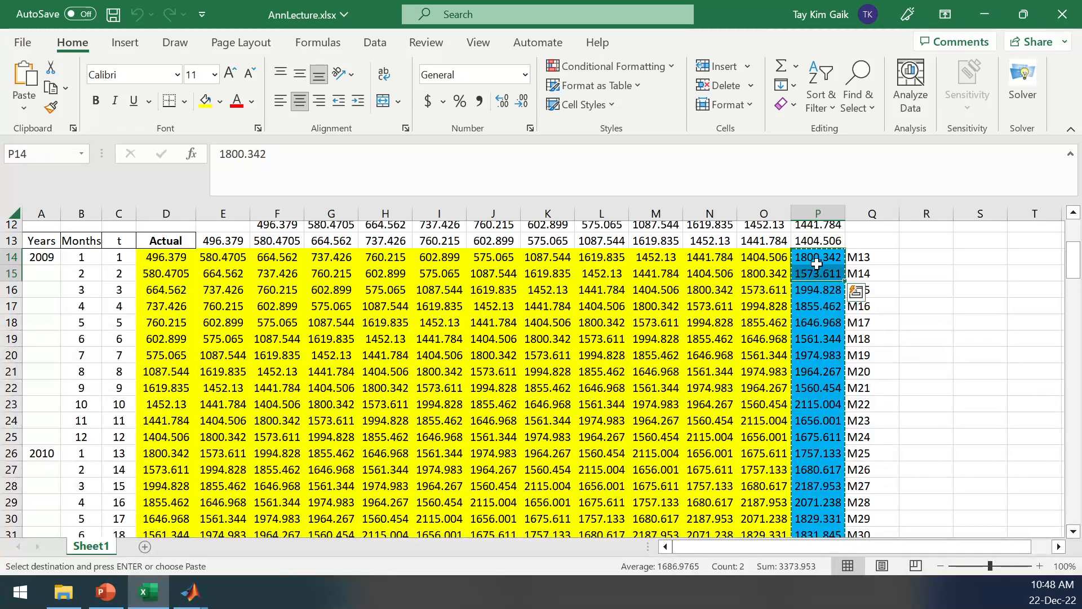
left_click(815, 291)
left_click(194, 595)
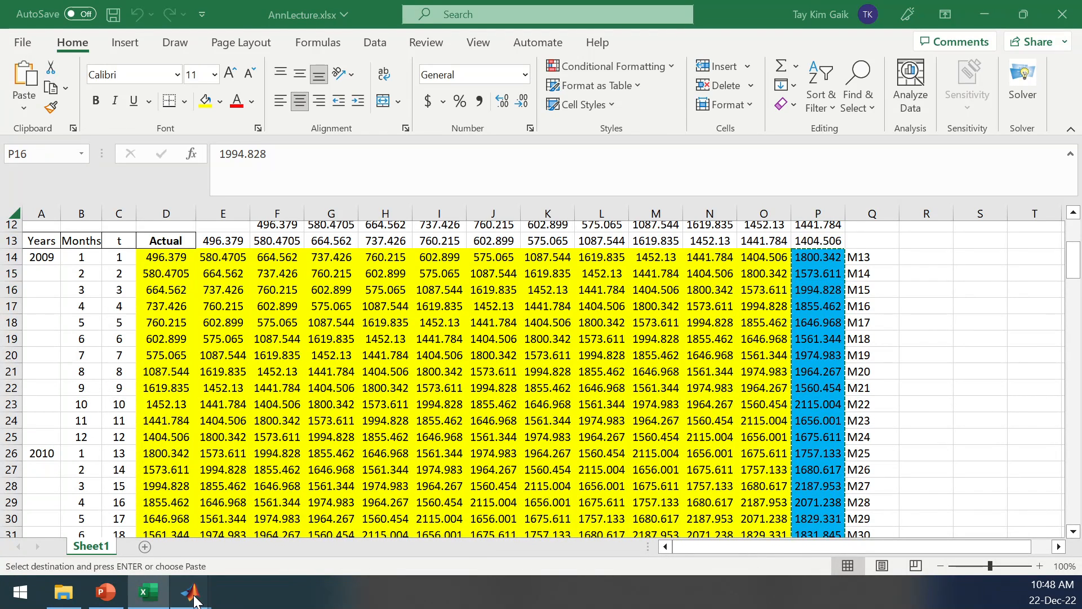
left_click(1027, 496)
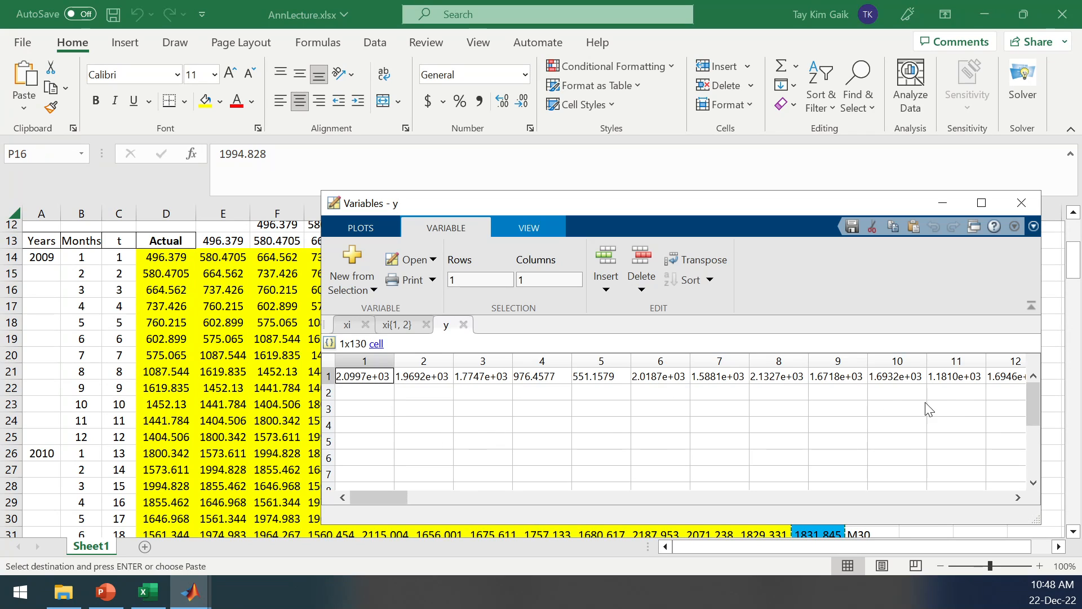
Minimize the Variables window, select input range D14:O145 and target range P14:P145 for review, and return to the variable y.
left_click(941, 196)
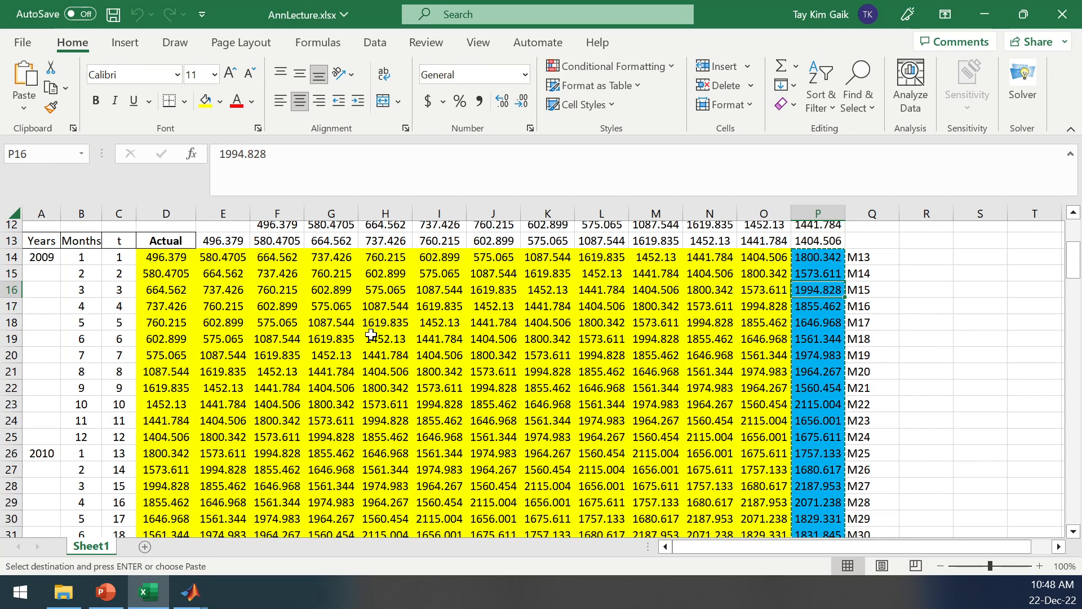
left_click_drag(158, 257, 762, 477)
left_click_drag(1073, 490, 1073, 244)
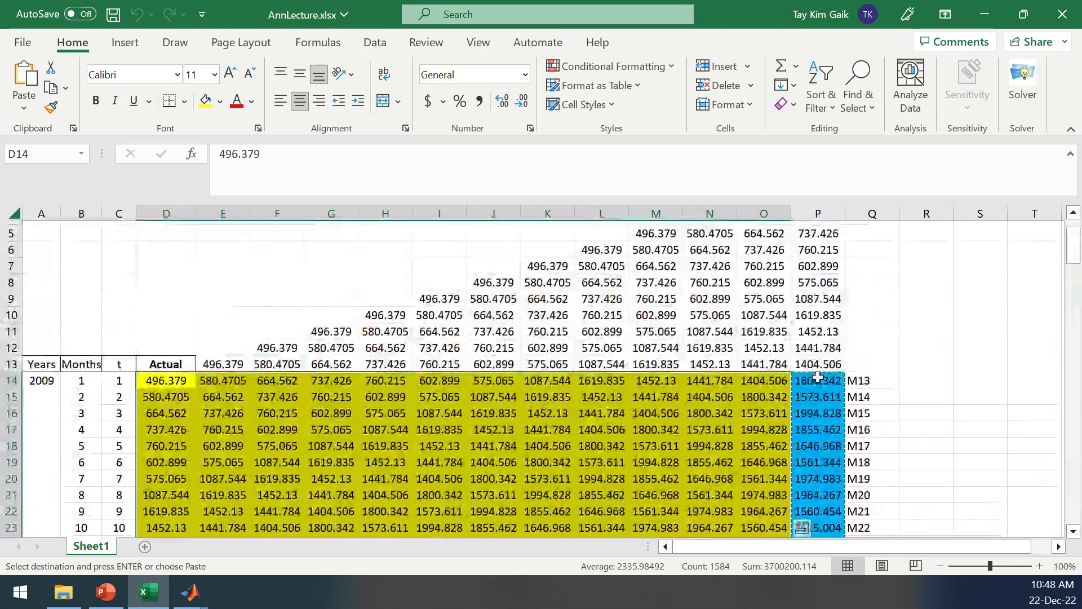
left_click_drag(819, 380, 834, 444)
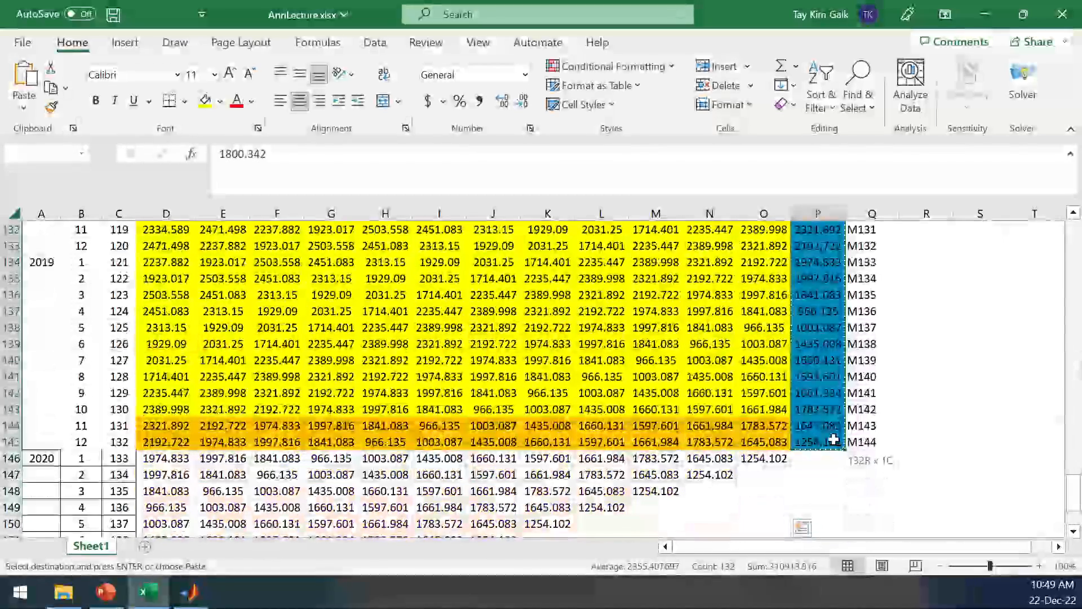
key("ctrl+c")
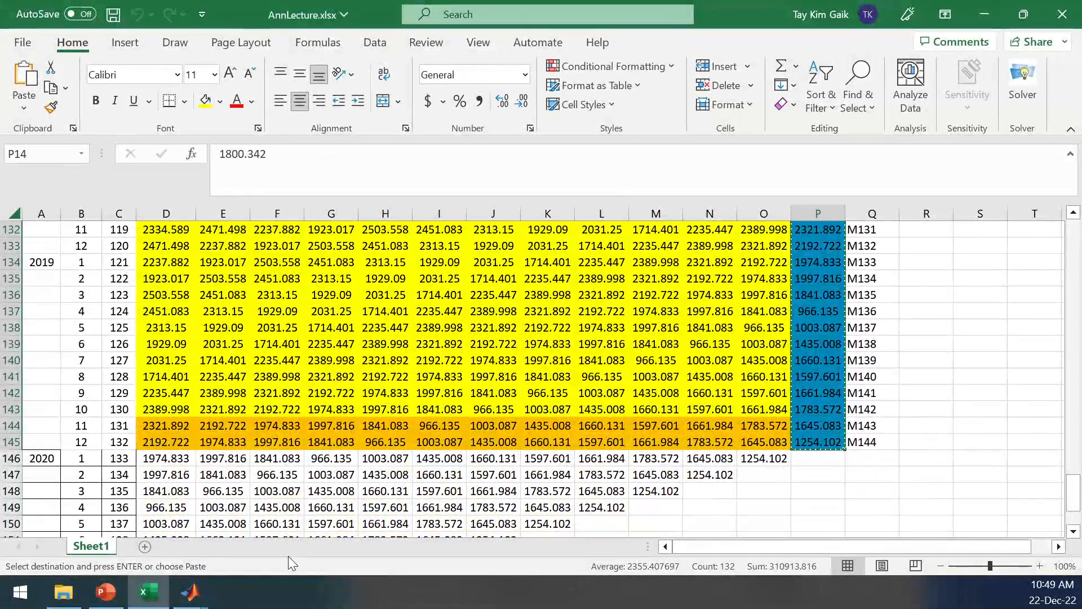
left_click(190, 592)
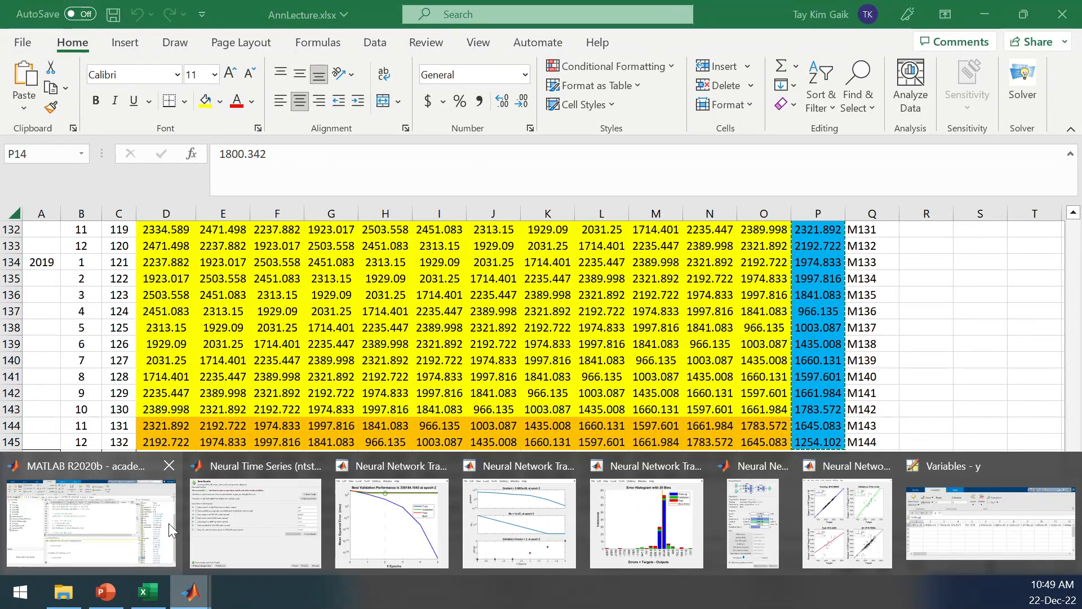
left_click(981, 530)
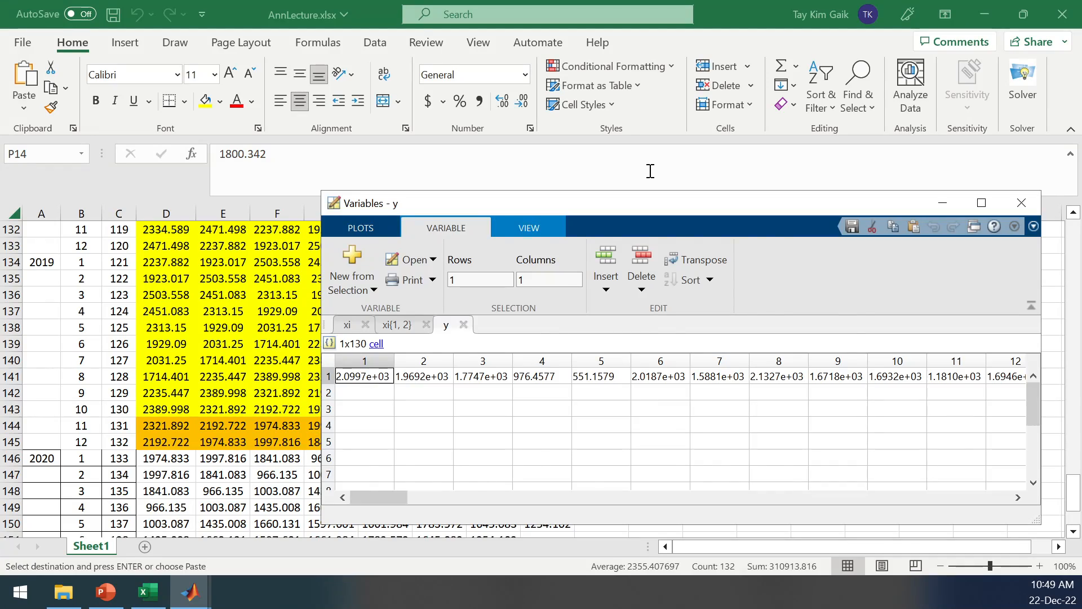
Return to the worksheet and review the first two target cells, P14 and P15.
key("alt+Tab")
left_click_drag(1073, 493, 1073, 253)
left_click_drag(825, 328, 826, 345)
left_click(949, 335)
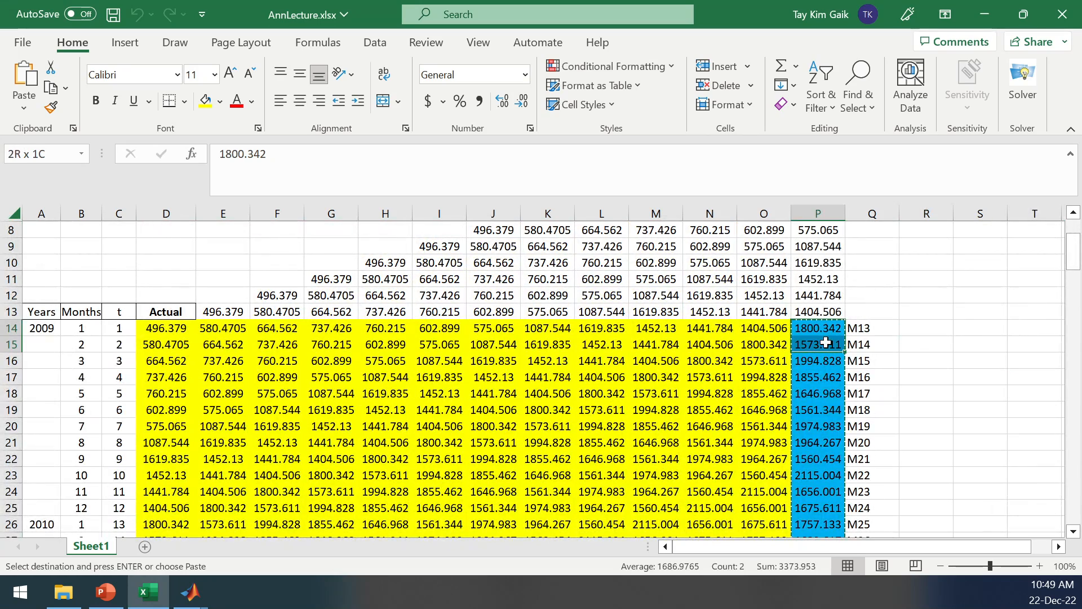
left_click(822, 325)
left_click(818, 345)
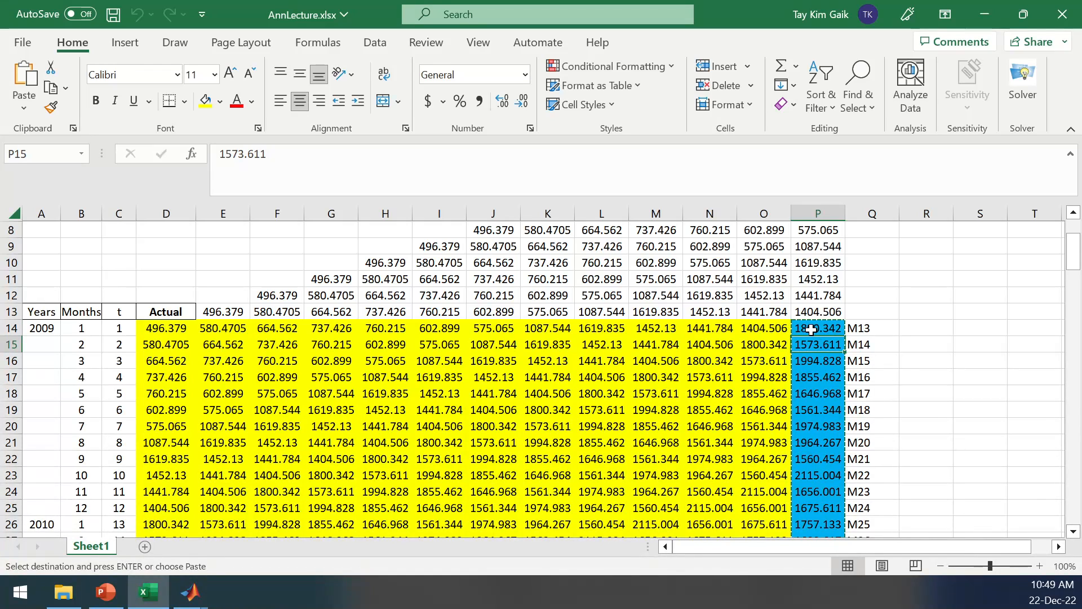
left_click(812, 329)
left_click(806, 347)
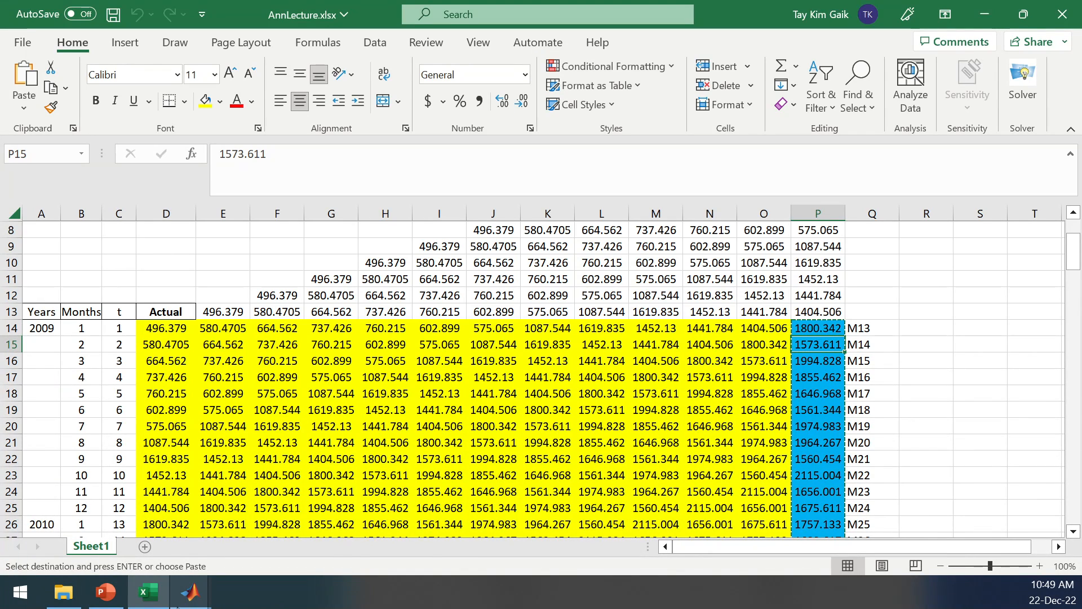
Open the workspace variable xi in MATLAB and inspect both cells of its second row.
left_click(195, 592)
left_click(144, 519)
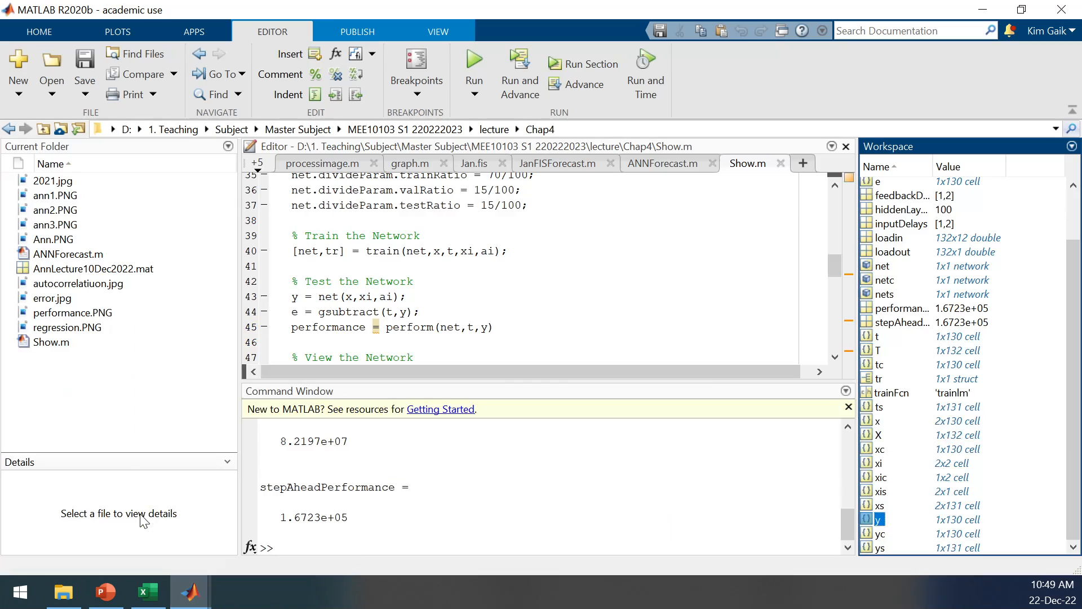
left_click(871, 463)
double_click(871, 463)
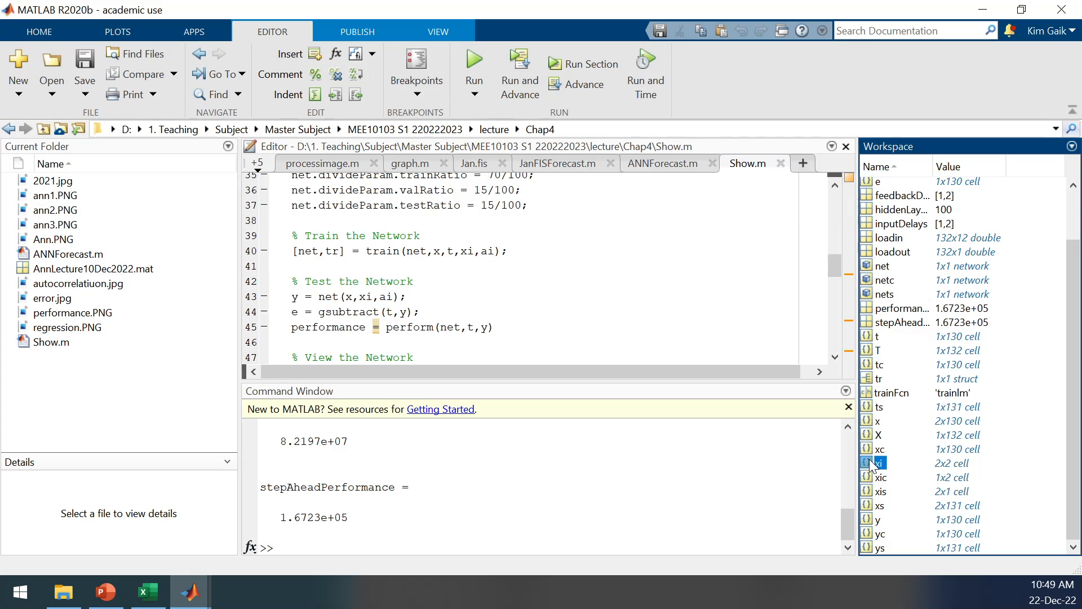
left_click(365, 393)
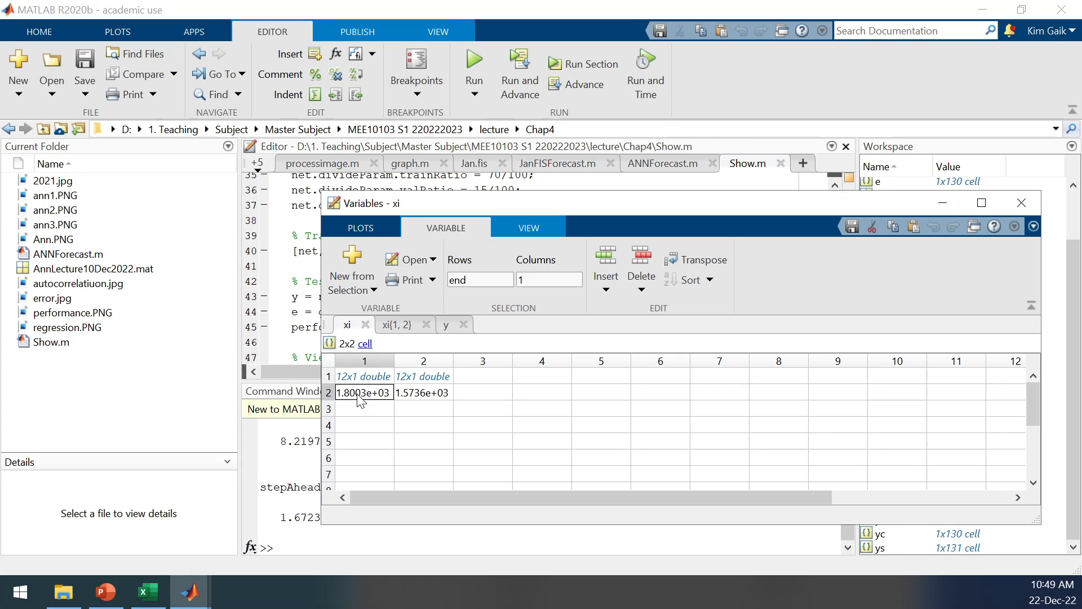
left_click(418, 394)
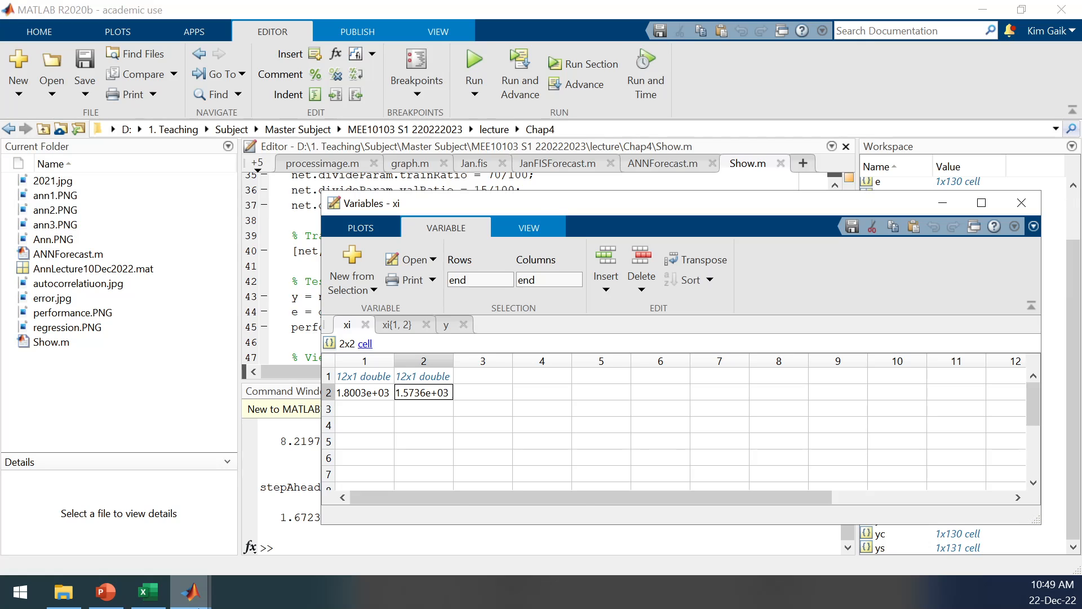
Switch to Excel and review row 14, target cell P15, and the remaining targets from P16 down to P145.
left_click(193, 597)
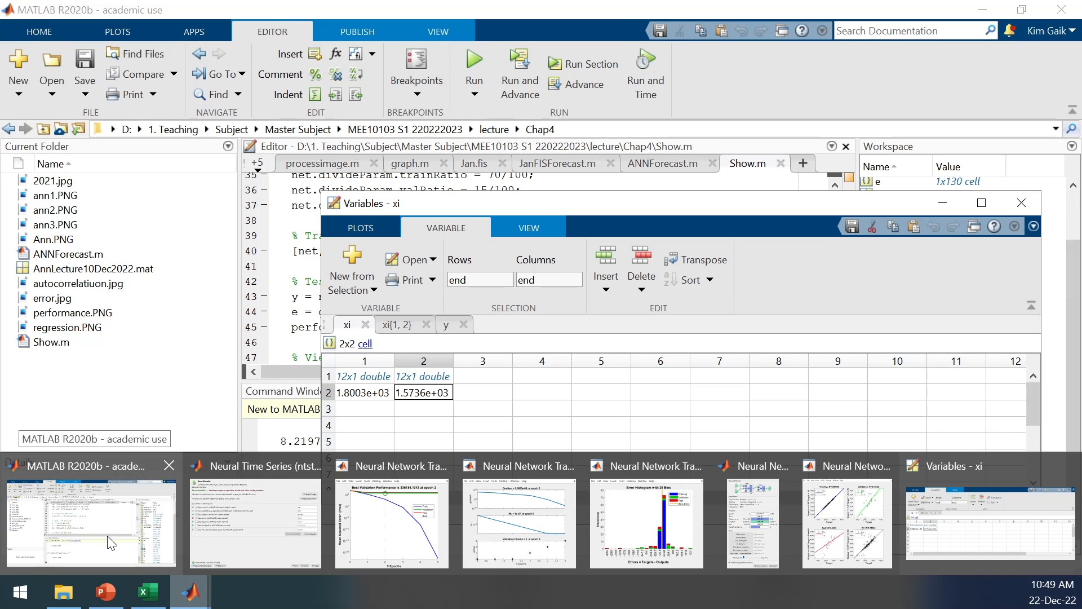
left_click(148, 592)
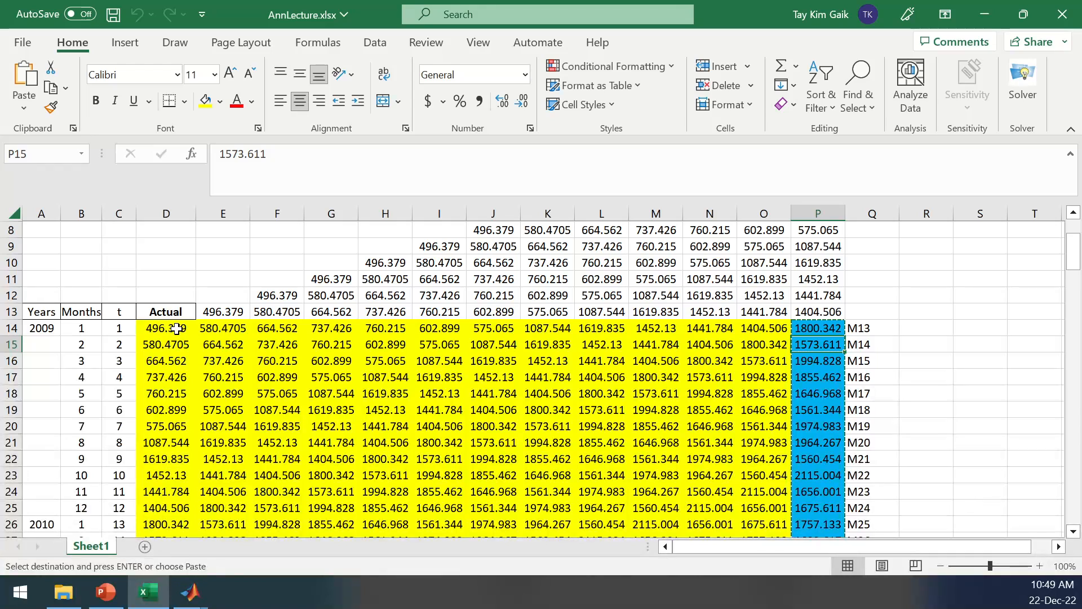
left_click_drag(176, 329, 820, 328)
left_click(825, 346)
left_click_drag(824, 360, 816, 526)
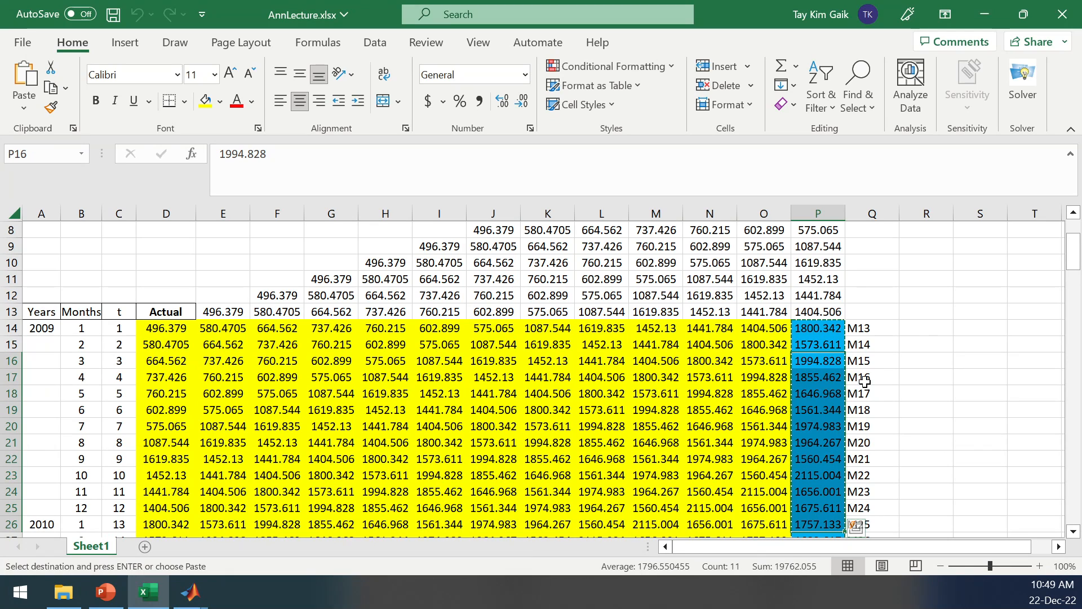
left_click_drag(1074, 254, 1071, 507)
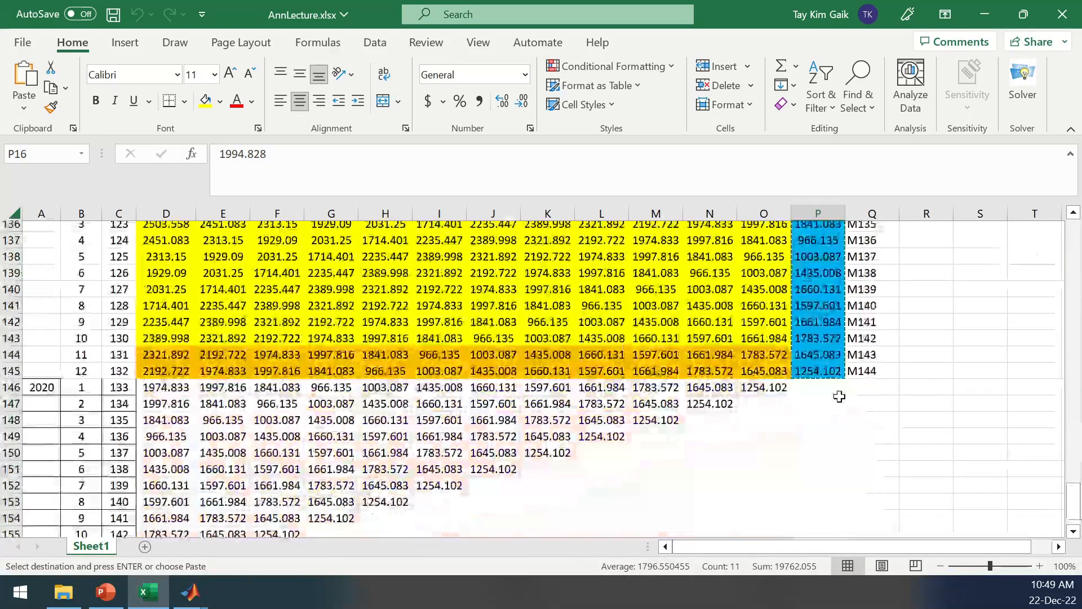
left_click(823, 371)
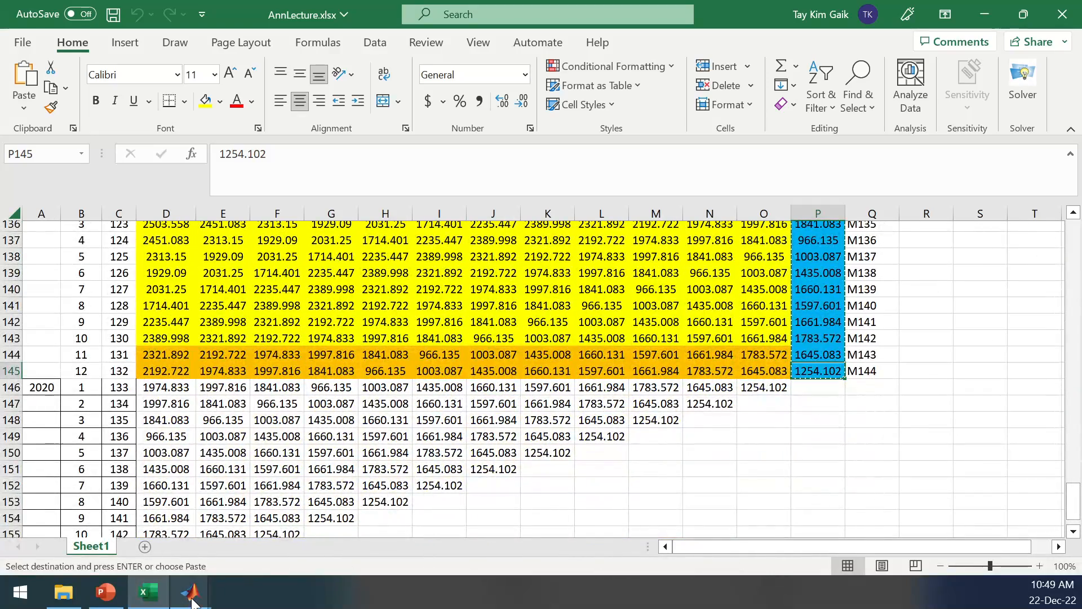
Close the Variables window showing xi and bring up the main MATLAB window.
mouse_move(190, 592)
left_click(966, 524)
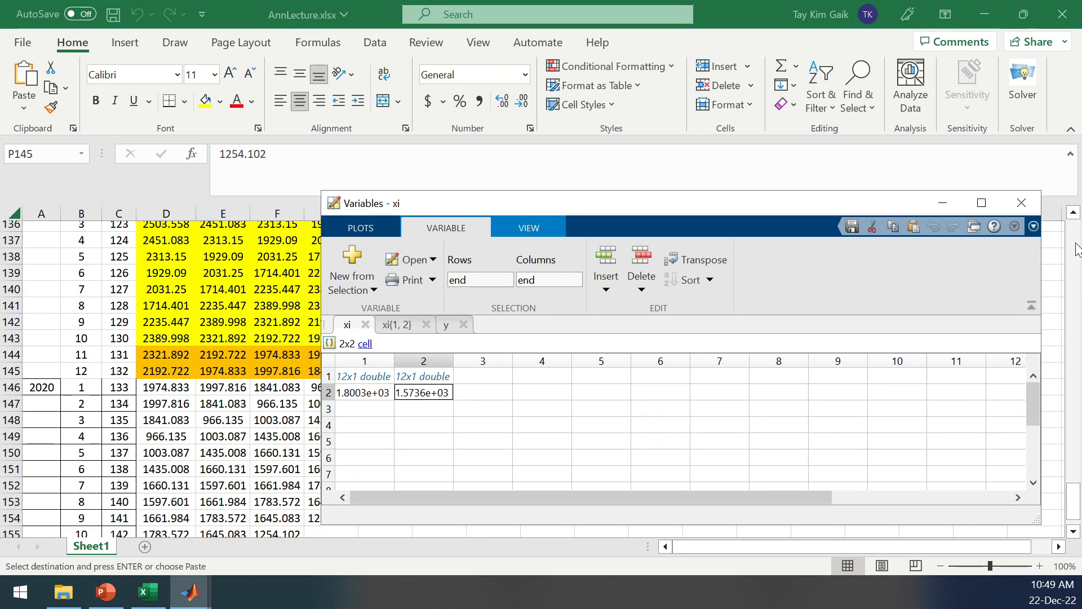
left_click(1023, 204)
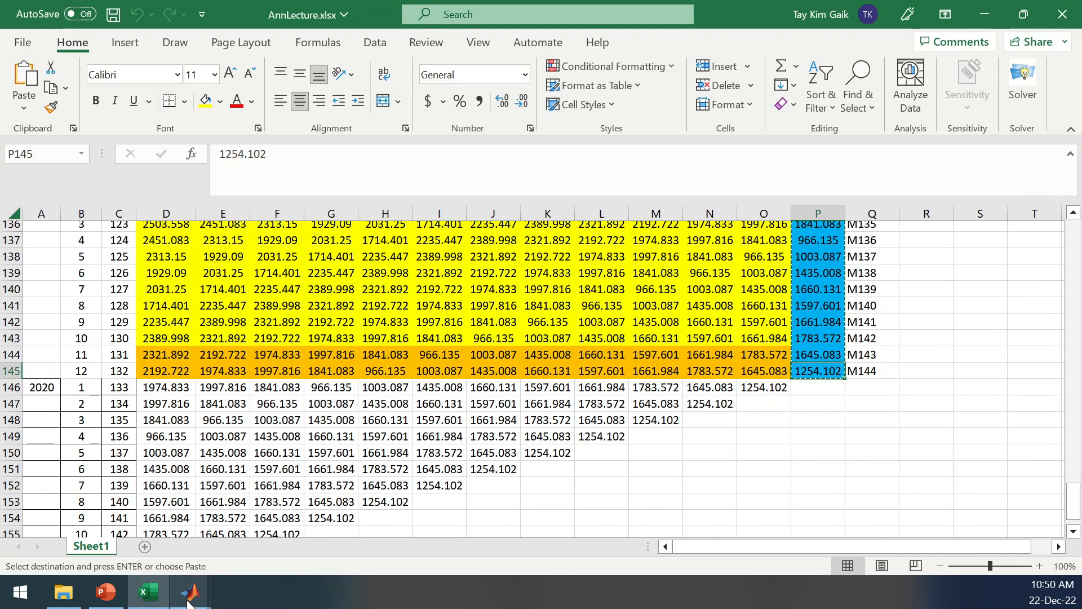
mouse_move(192, 597)
left_click(172, 555)
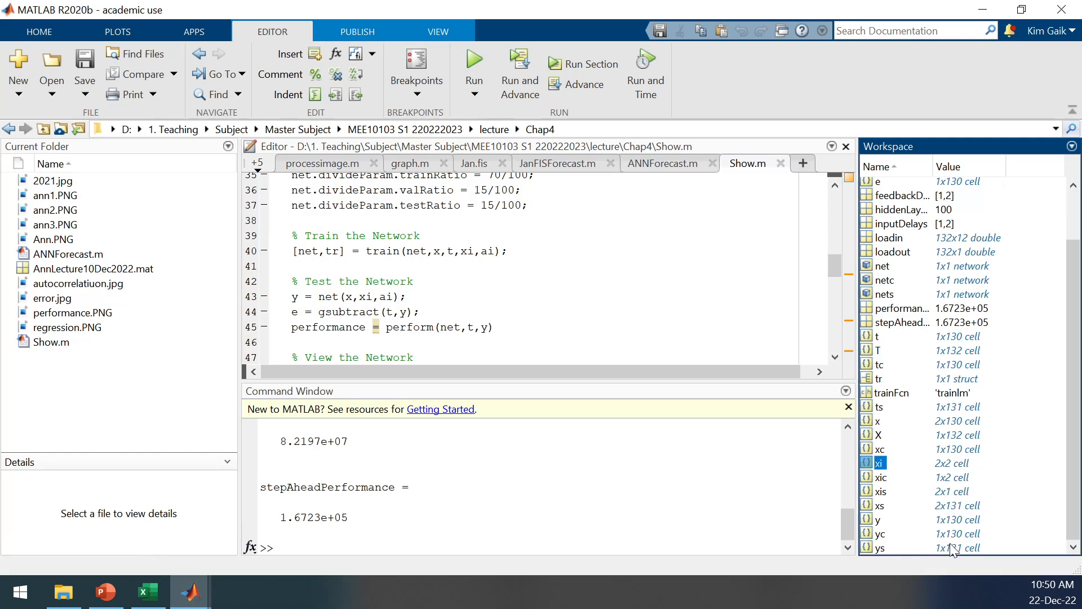
Select y in the workspace and highlight lines 43 to 45 of the Test the Network section in Show.m.
left_click(879, 520)
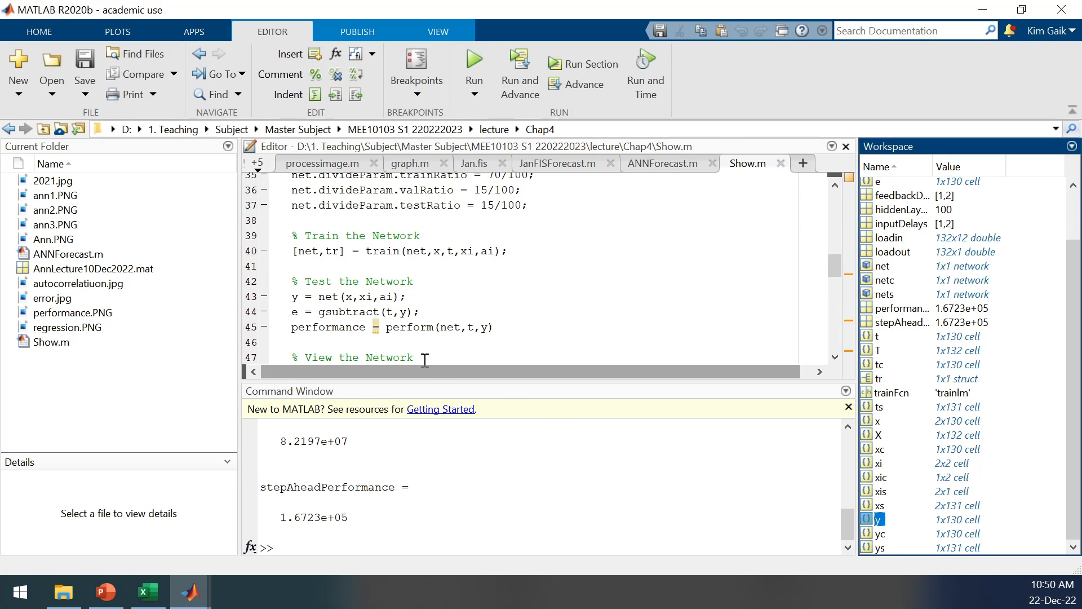
left_click_drag(400, 284, 394, 285)
left_click_drag(290, 299, 502, 330)
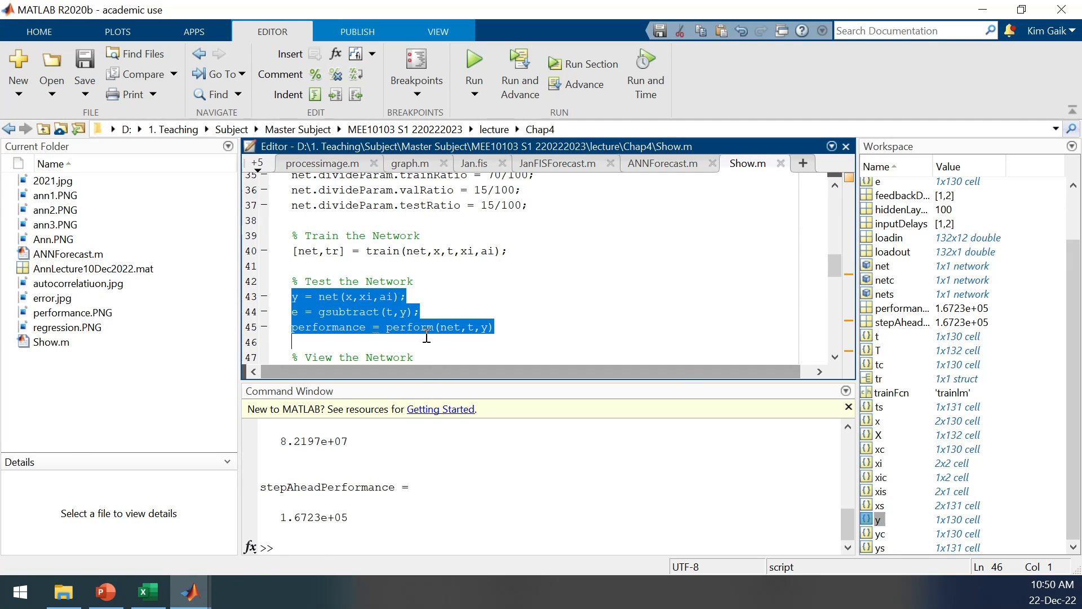
mouse_move(195, 602)
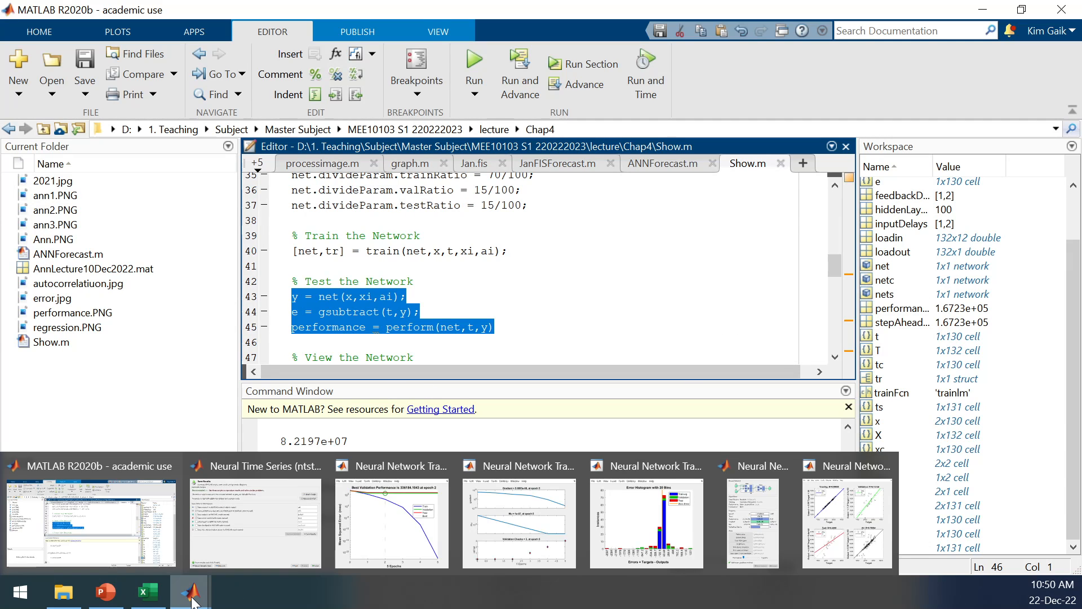
Switch to Excel, select target range P16:P145, and view the 2020 rows below it.
left_click(148, 592)
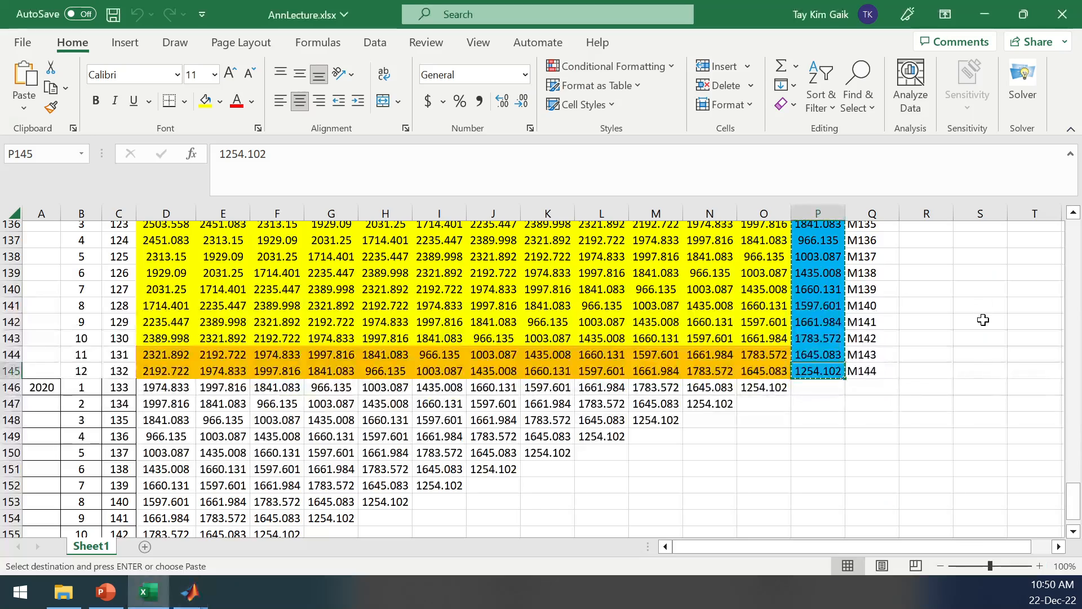
left_click_drag(1078, 512, 1078, 265)
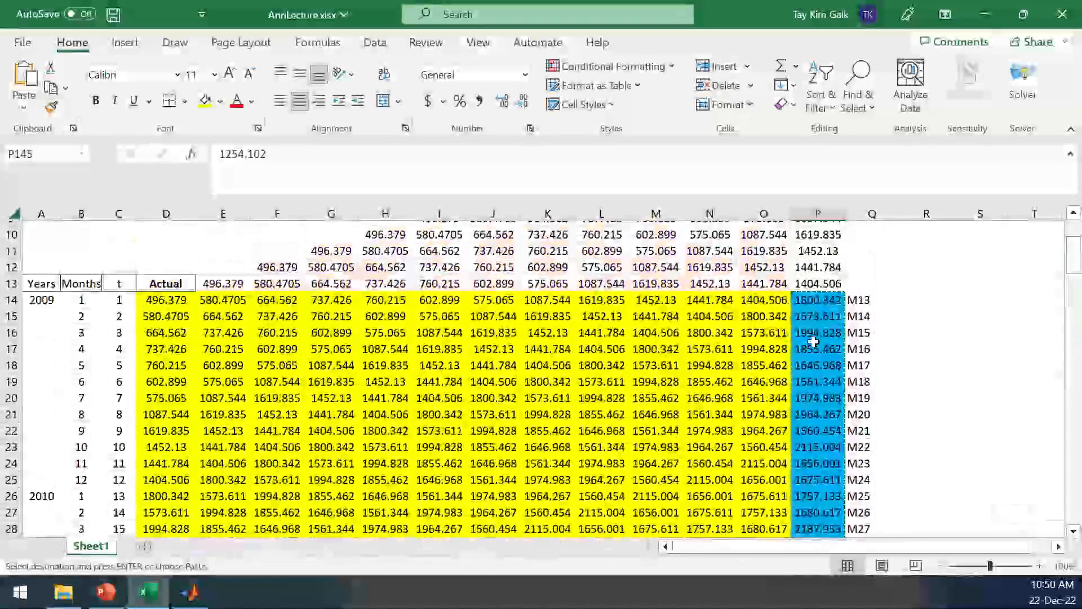
left_click_drag(818, 333, 819, 406)
key("ctrl+v")
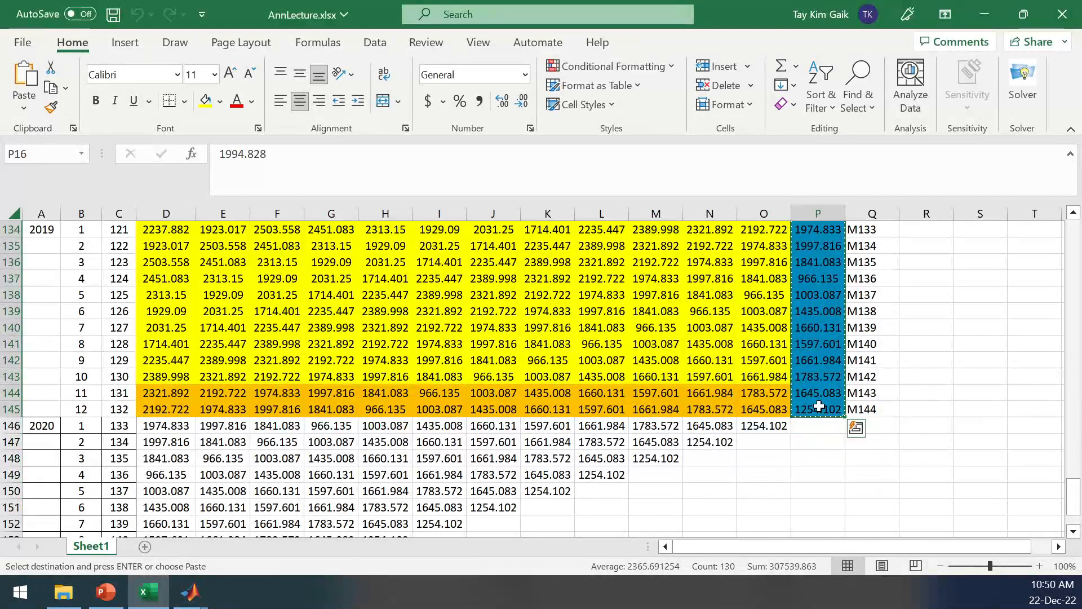
left_click(1074, 532)
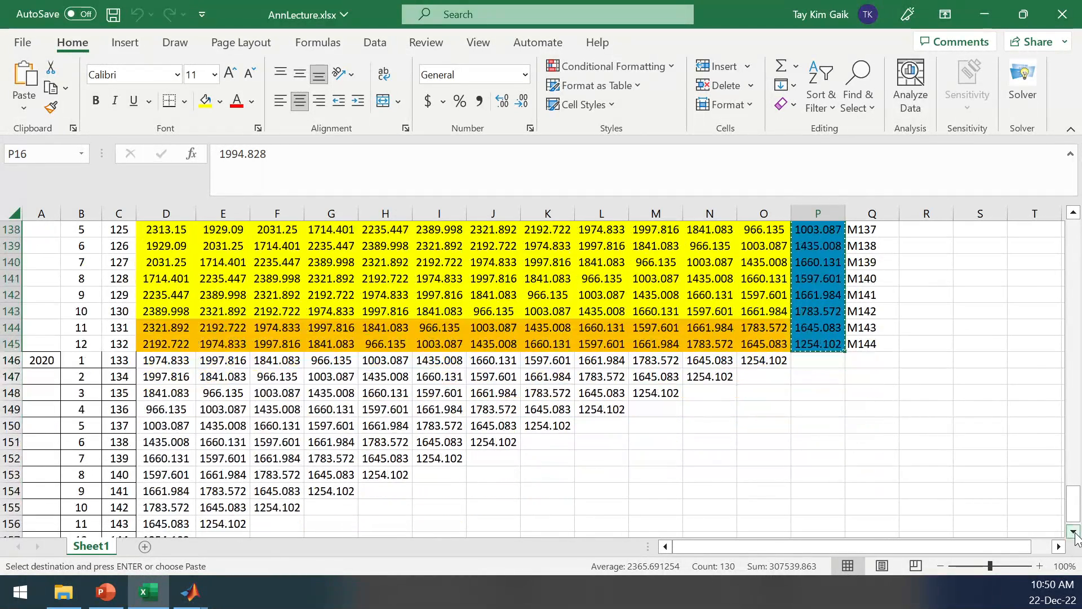
Fill cells P146:P158 beside and below the 2020 rows with light green and apply all borders.
left_click(1074, 532)
left_click(1074, 532)
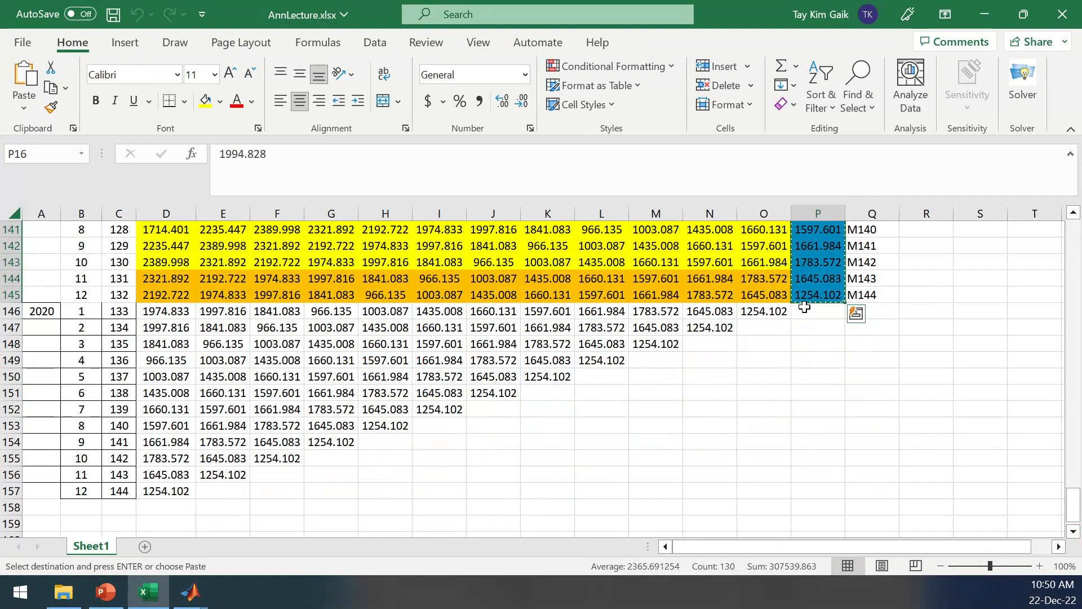
left_click_drag(807, 311, 822, 508)
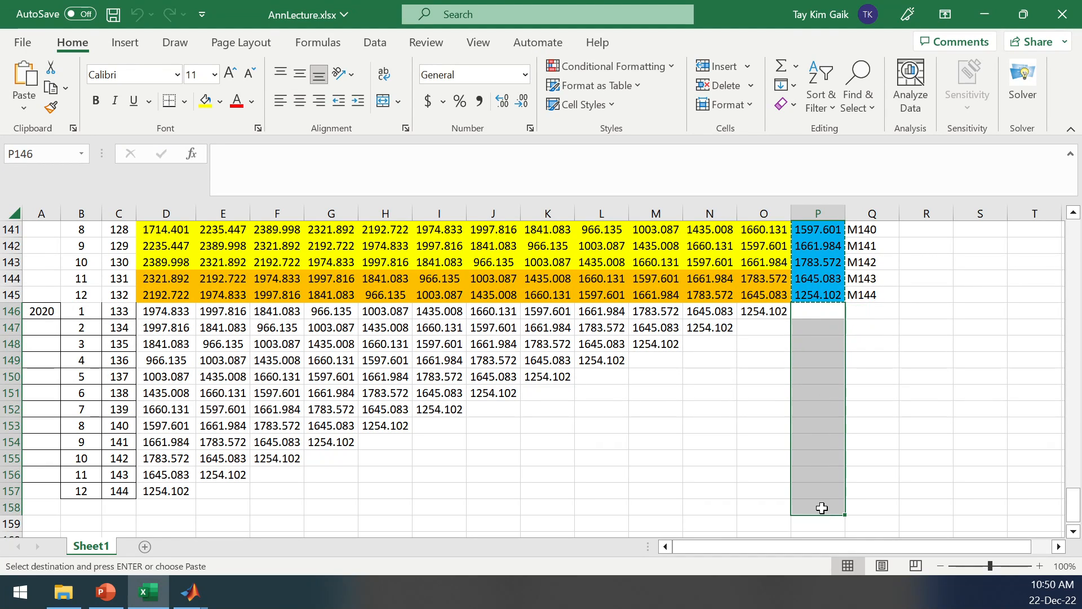
left_click(220, 102)
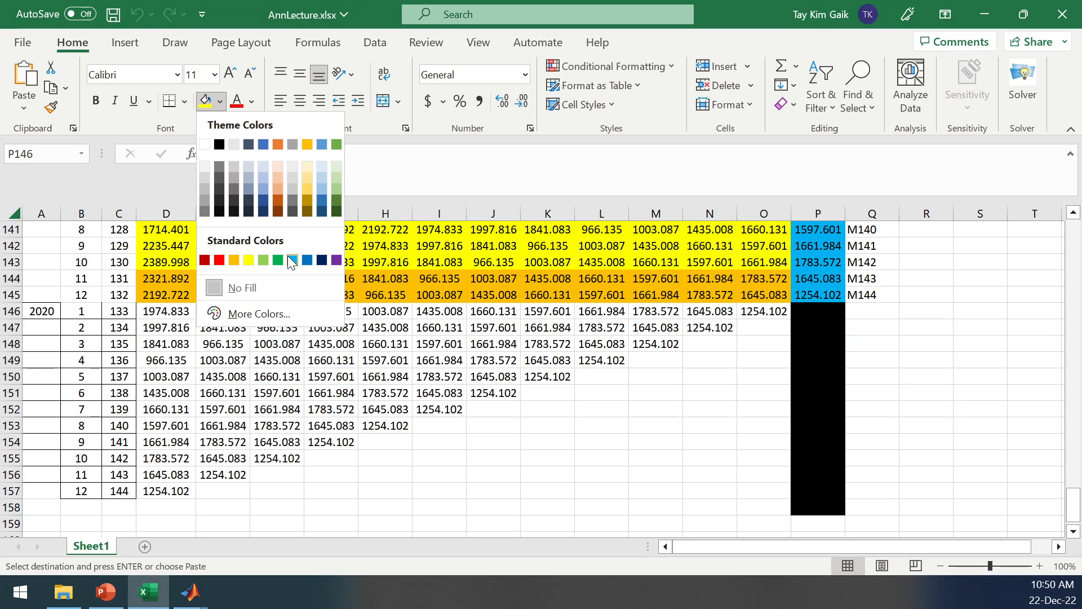
left_click(263, 260)
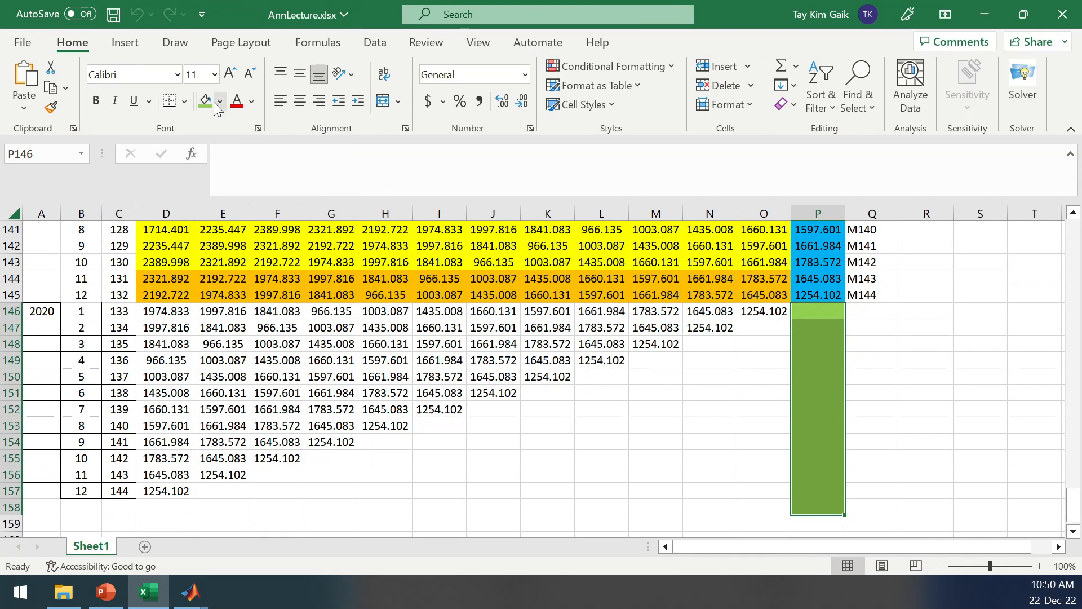
left_click(185, 101)
left_click(207, 276)
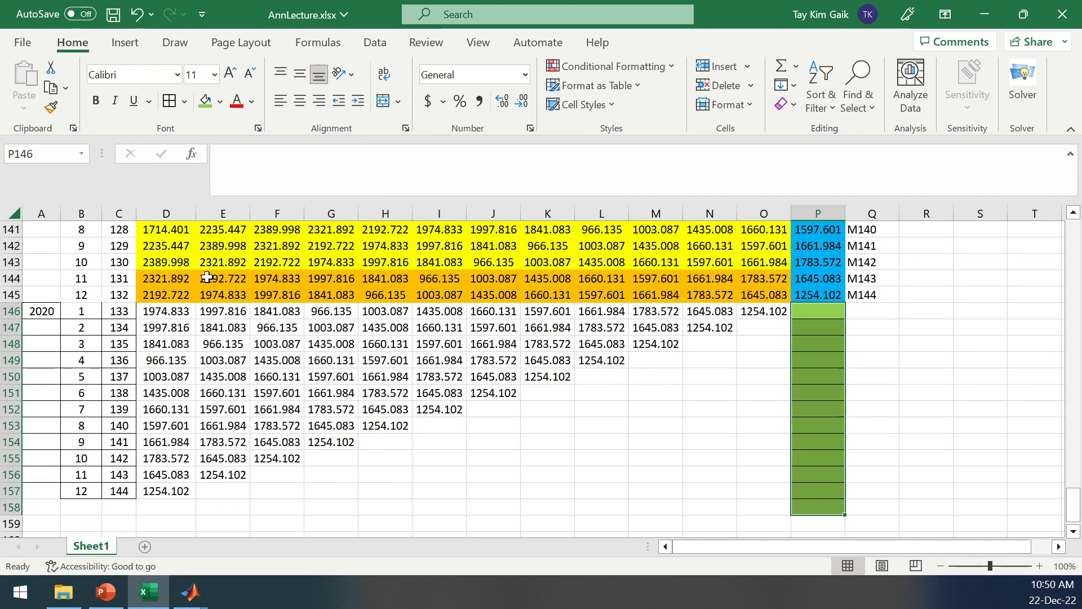
Check the green cells in column P and remove the fill colour from the extra cell P158.
left_click(825, 329)
left_click(816, 361)
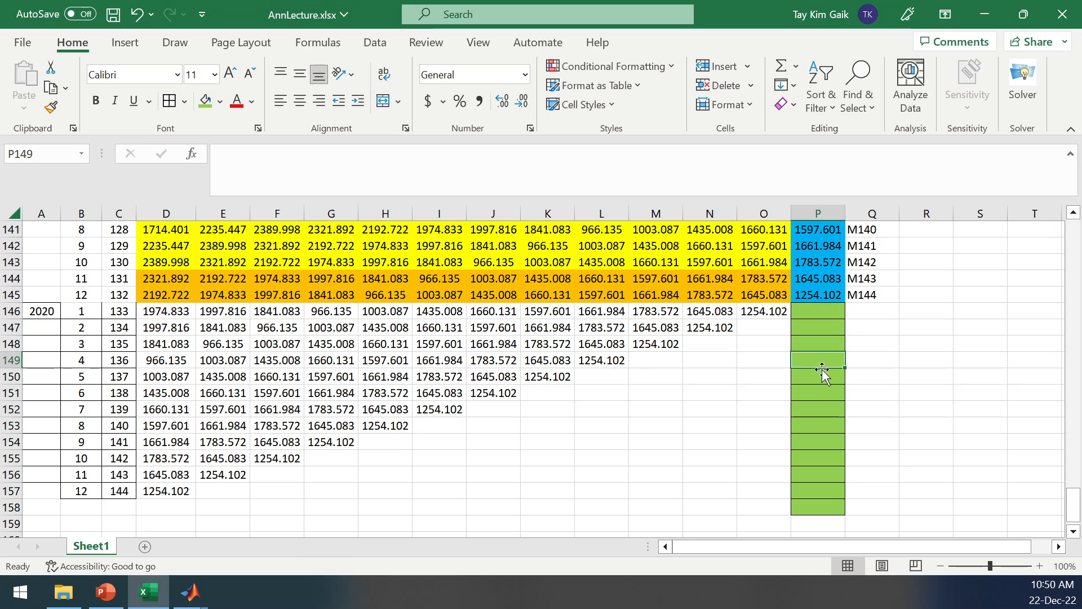
left_click(820, 393)
left_click(821, 431)
left_click(820, 458)
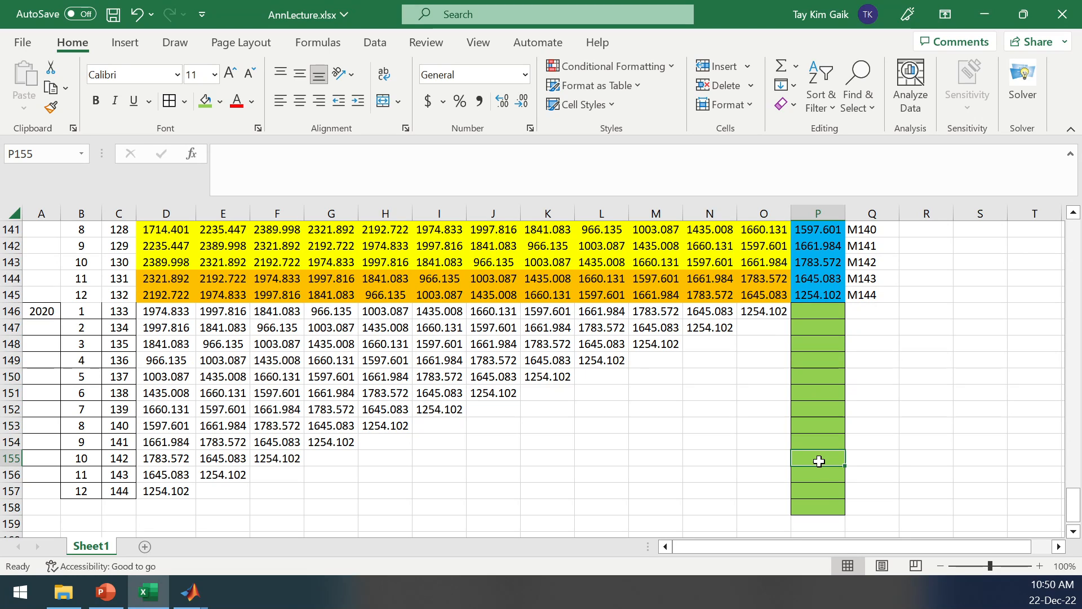
left_click(809, 507)
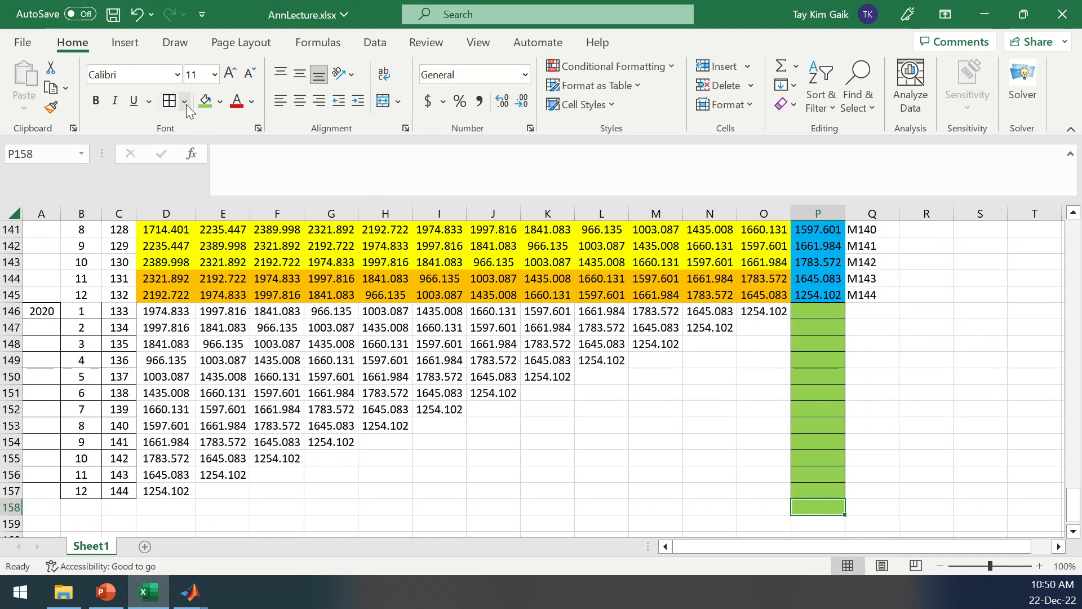
left_click(219, 102)
left_click(237, 290)
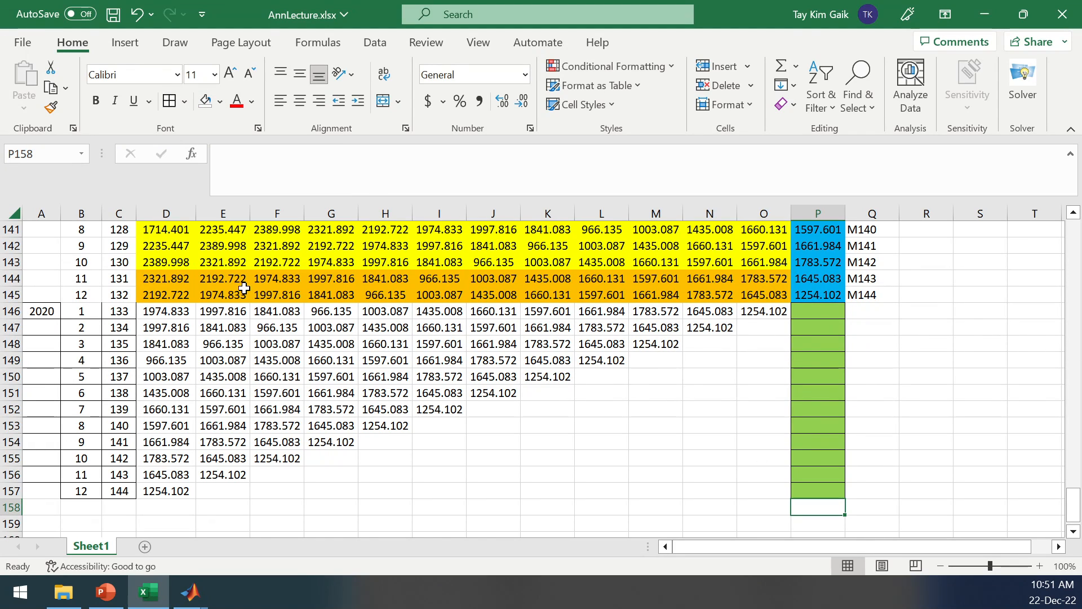
Go through the green forecast cells P147 to P157 and extend the month labels in column Q through M156.
left_click(904, 393)
left_click(816, 327)
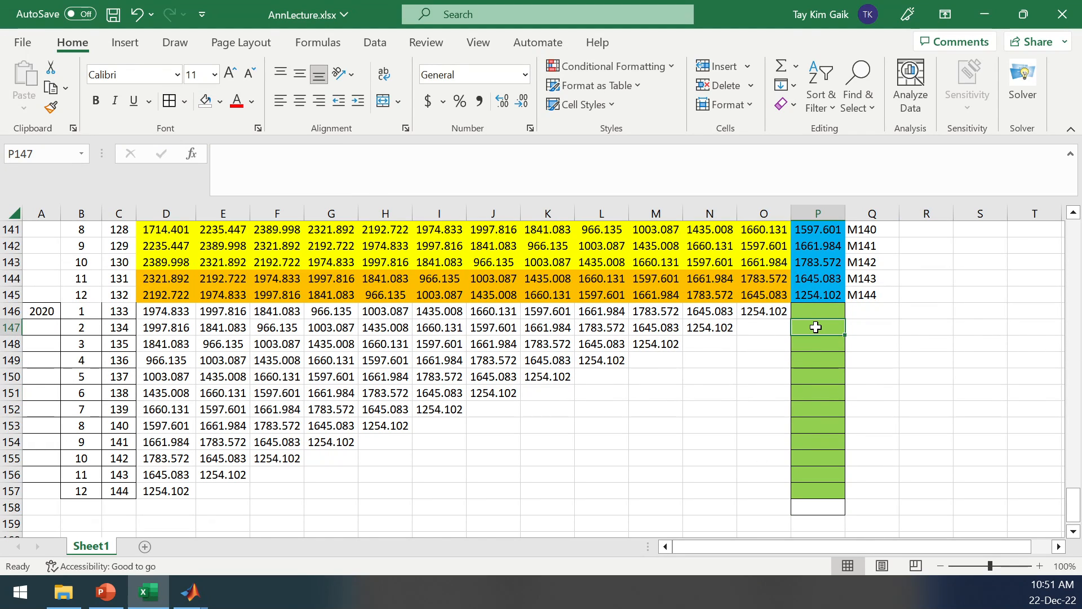
left_click(819, 359)
left_click(820, 392)
left_click(818, 431)
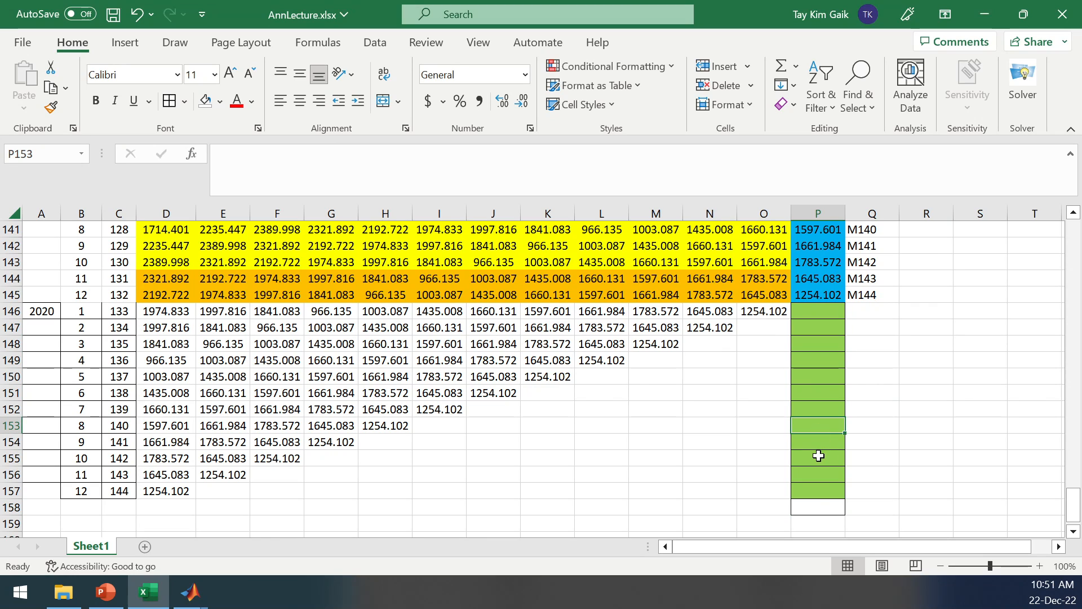
left_click(820, 456)
left_click(821, 489)
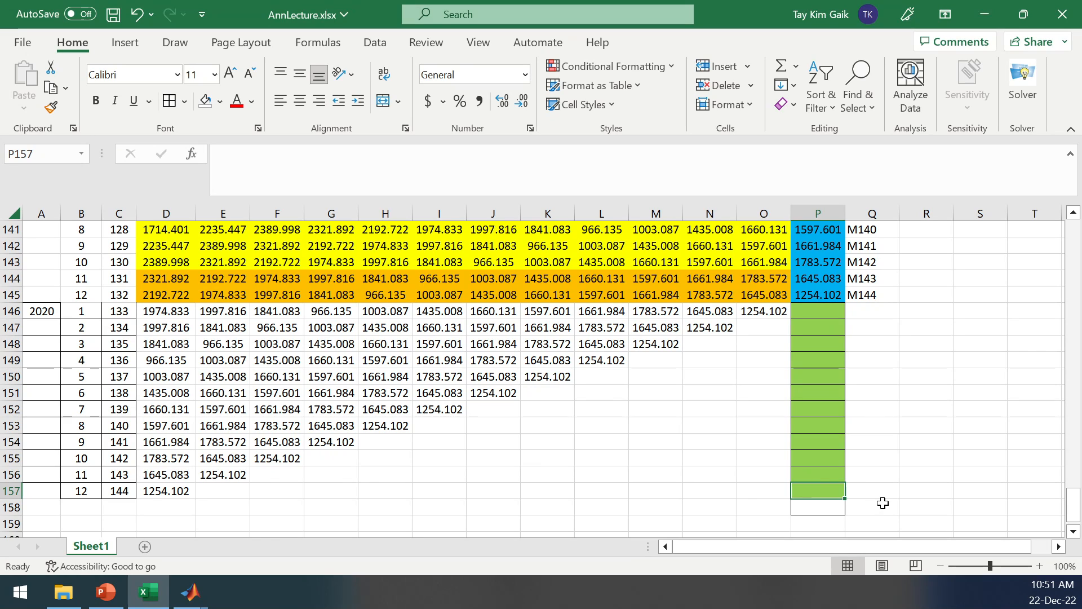
left_click_drag(872, 278, 902, 502)
left_click(925, 507)
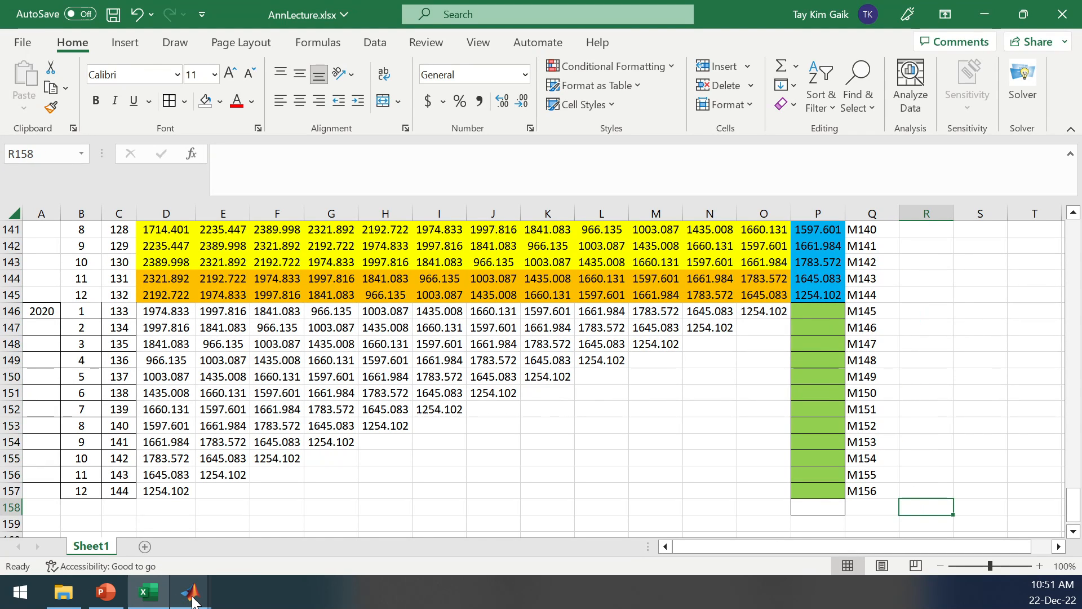
Switch to MATLAB, bring up ANNForecast.m, and view its forecasting section starting at line 89.
mouse_move(190, 592)
left_click(97, 515)
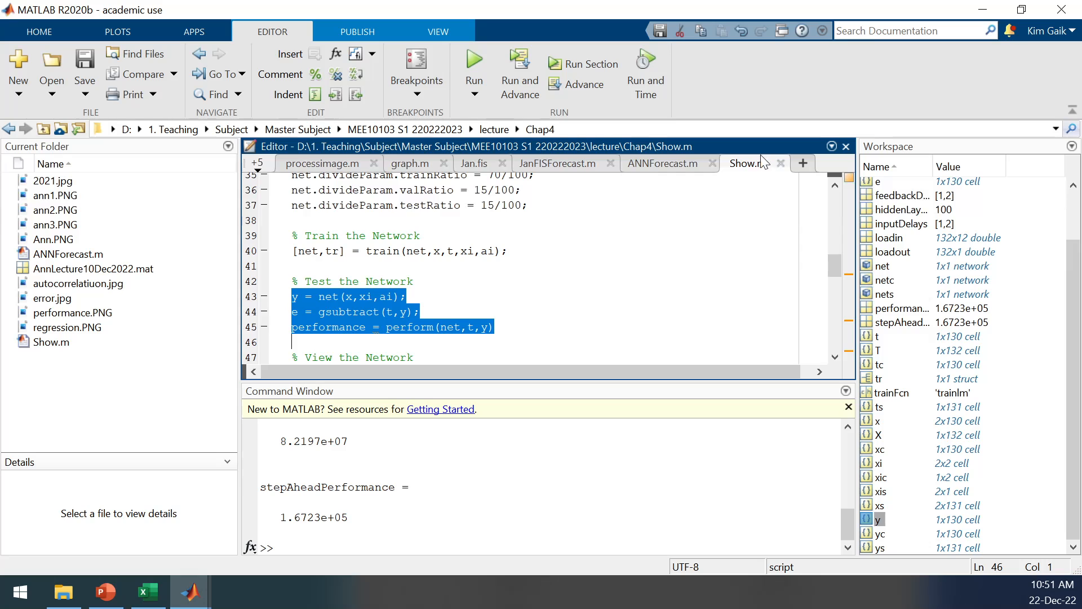
left_click(642, 163)
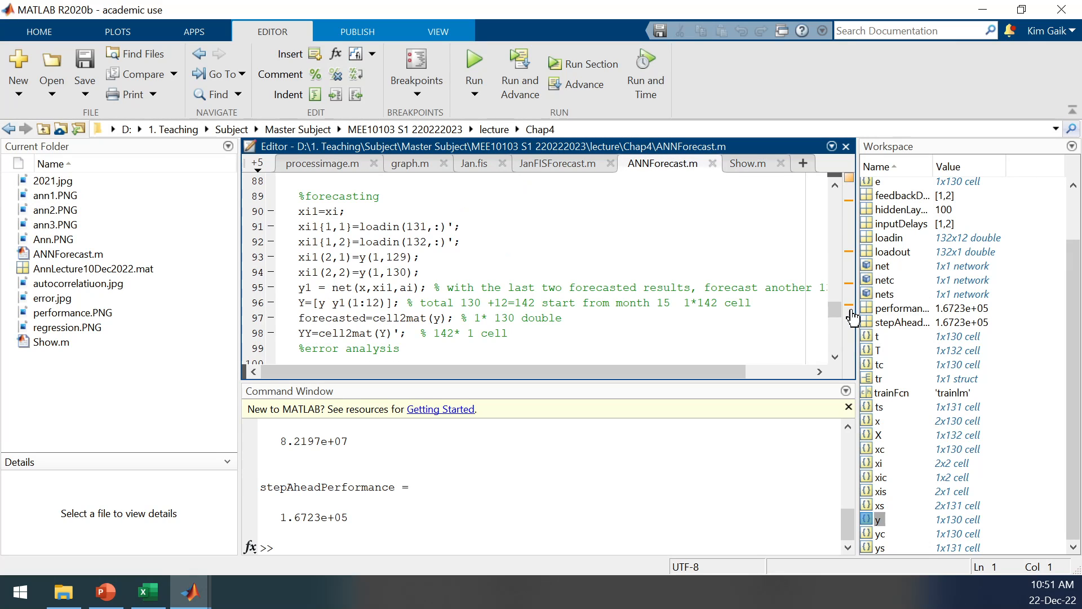
mouse_move(845, 308)
left_click(822, 217)
left_click_drag(834, 313, 834, 309)
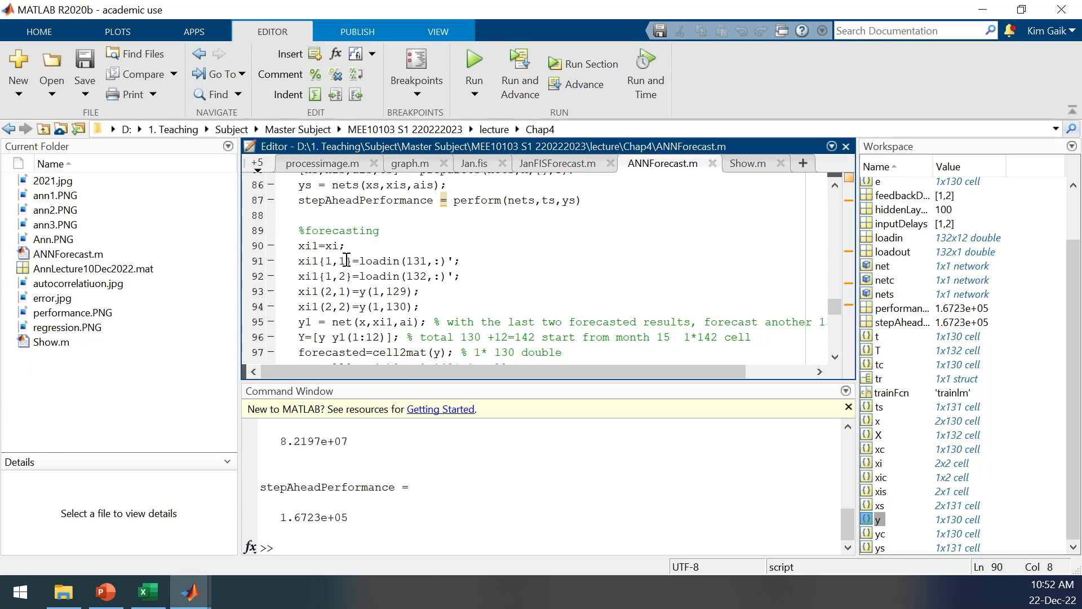
Switch to Excel and highlight the month 131 inputs in cells D144:O144.
left_click(147, 592)
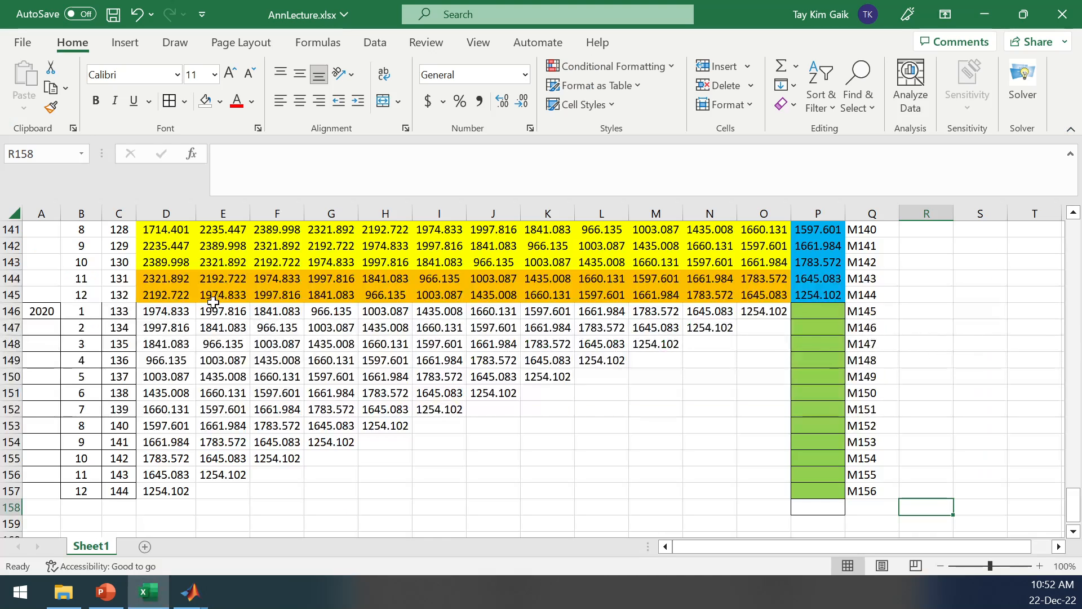
left_click_drag(157, 282, 762, 281)
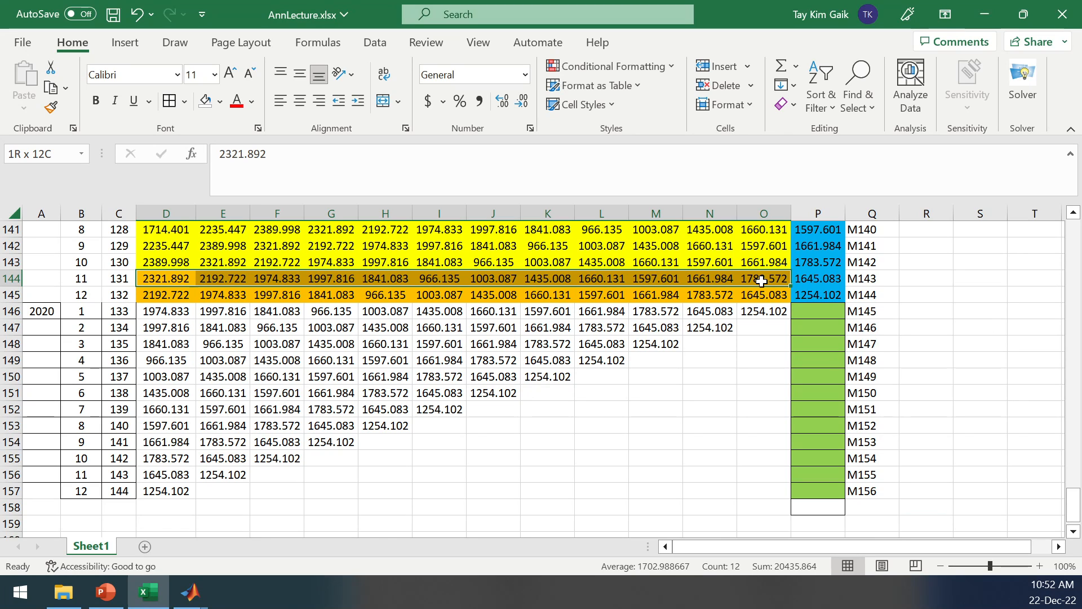
left_click_drag(761, 282, 764, 283)
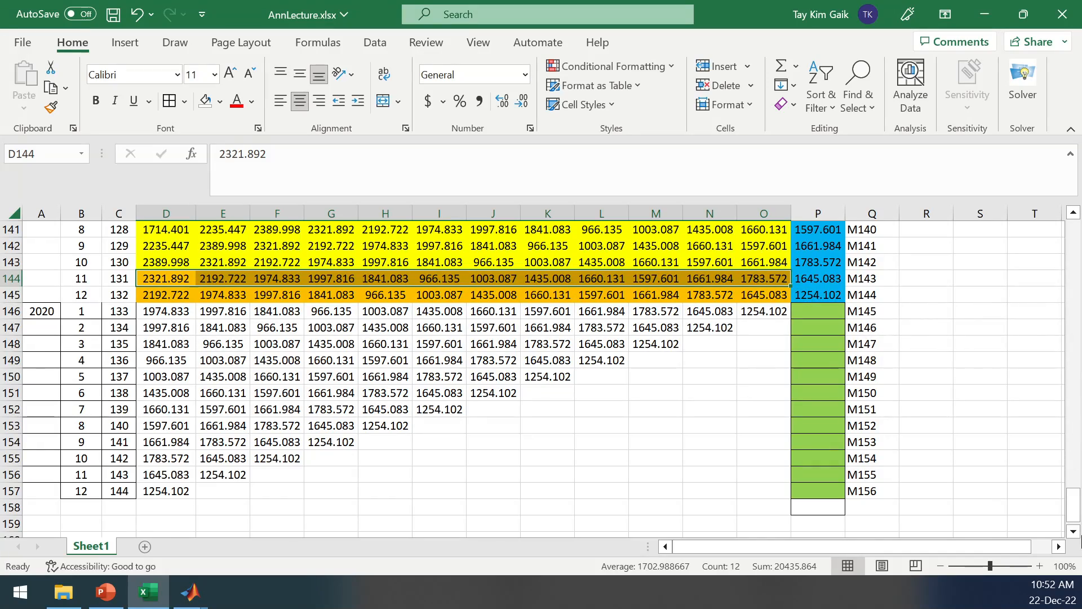
Compare the first twelve monthly values down D14:D25 with the same months running across row 14.
left_click_drag(1074, 504, 1077, 266)
left_click_drag(167, 270, 163, 454)
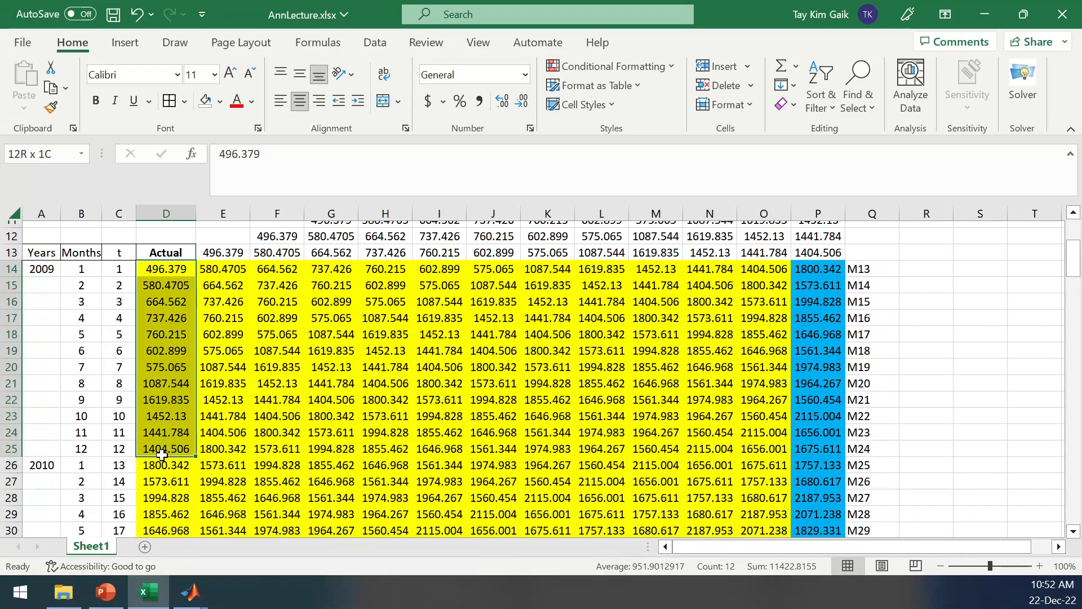
left_click_drag(163, 455, 162, 455)
left_click_drag(171, 265, 323, 269)
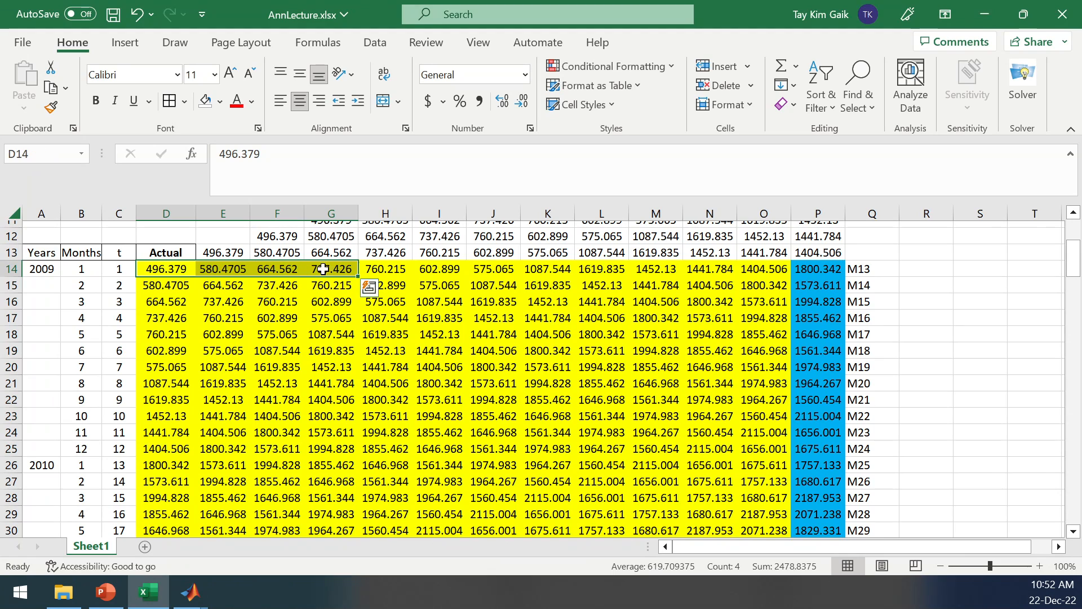
left_click_drag(169, 267, 187, 449)
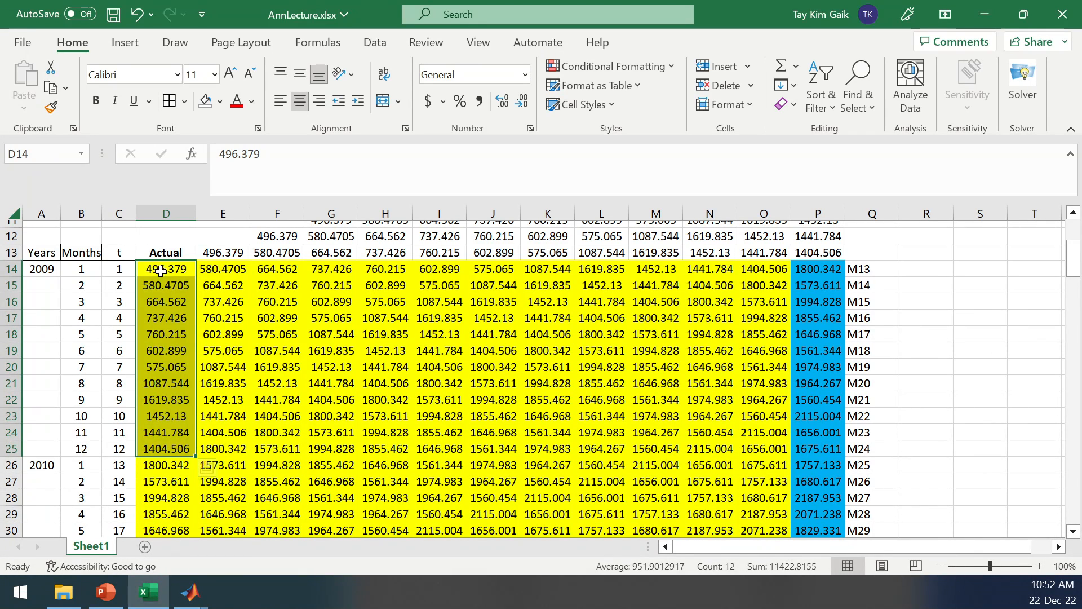
Fill the first input row D14:O14 and the matching monthly values D15:D25 with light green.
left_click_drag(164, 269, 764, 269)
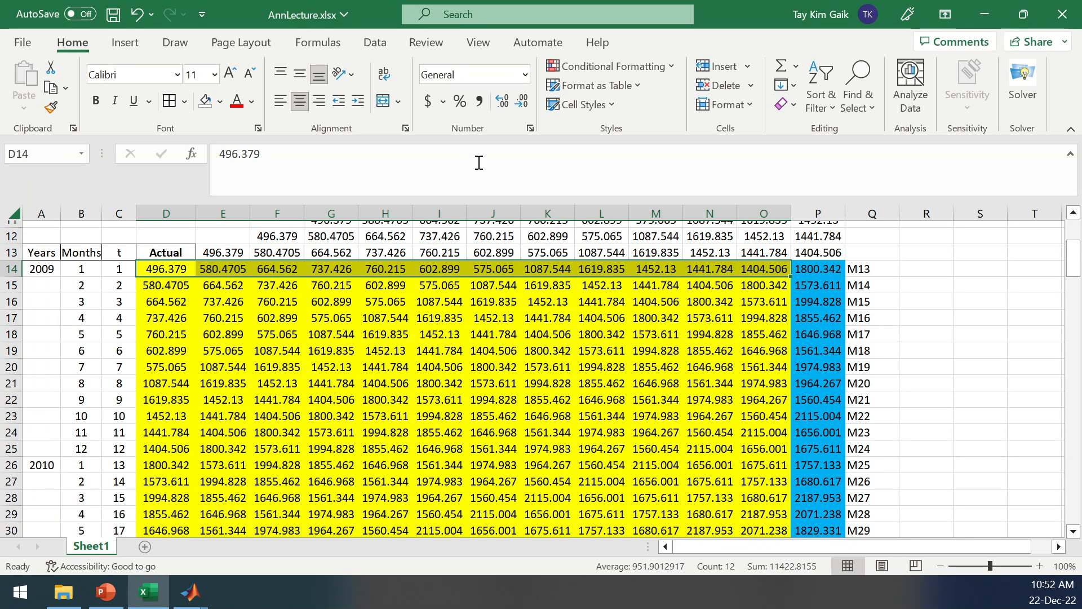
left_click(220, 101)
left_click(264, 260)
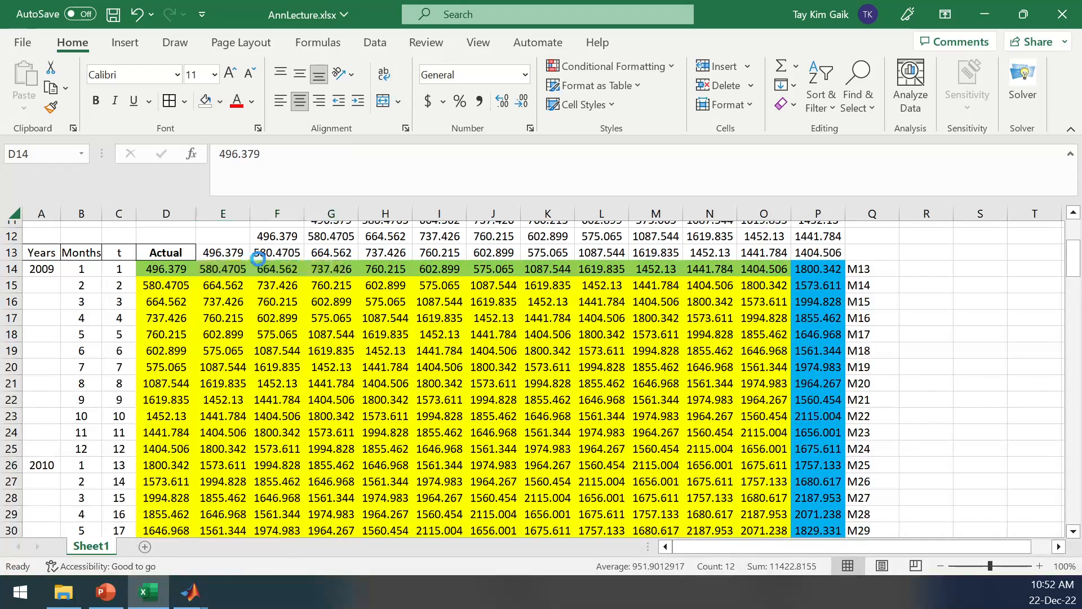
left_click_drag(159, 285, 163, 449)
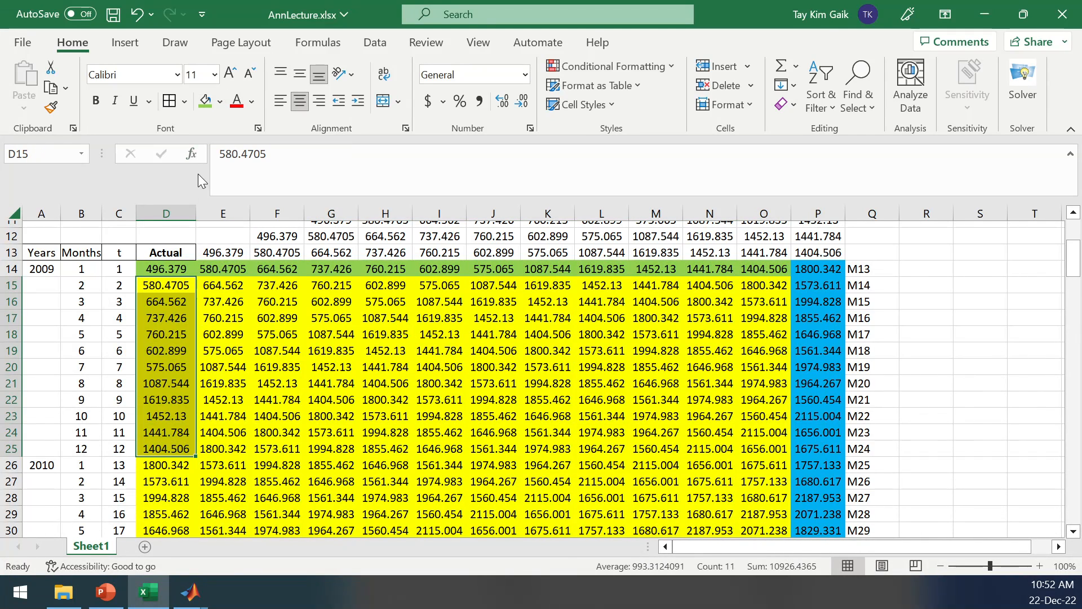
left_click(206, 102)
left_click(239, 286)
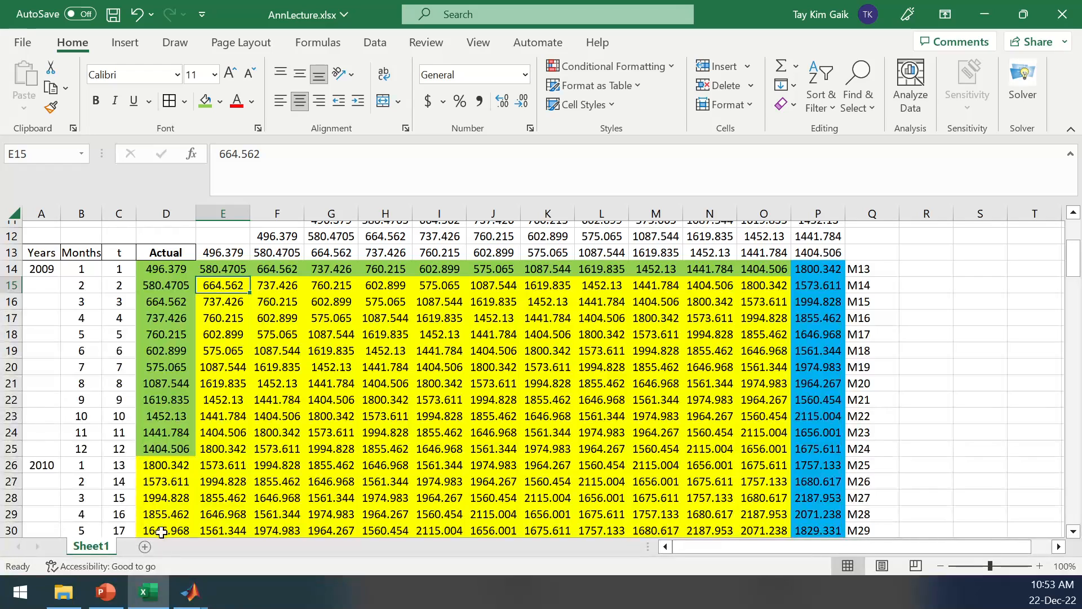
Switch to MATLAB and open the workspace variable xi and its first cell, xi{1,1}.
left_click(192, 594)
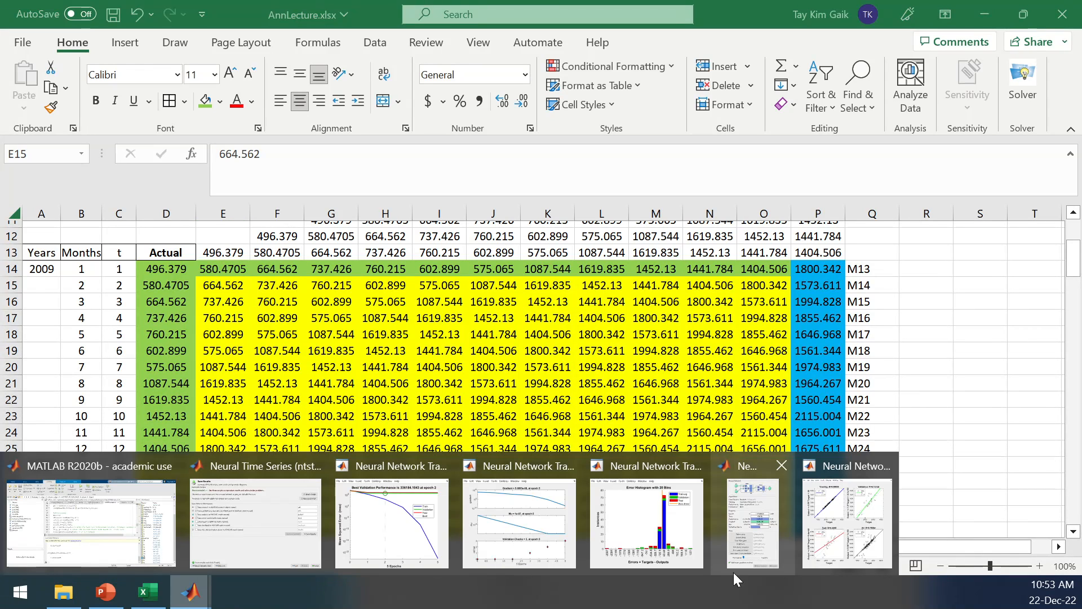
left_click(91, 530)
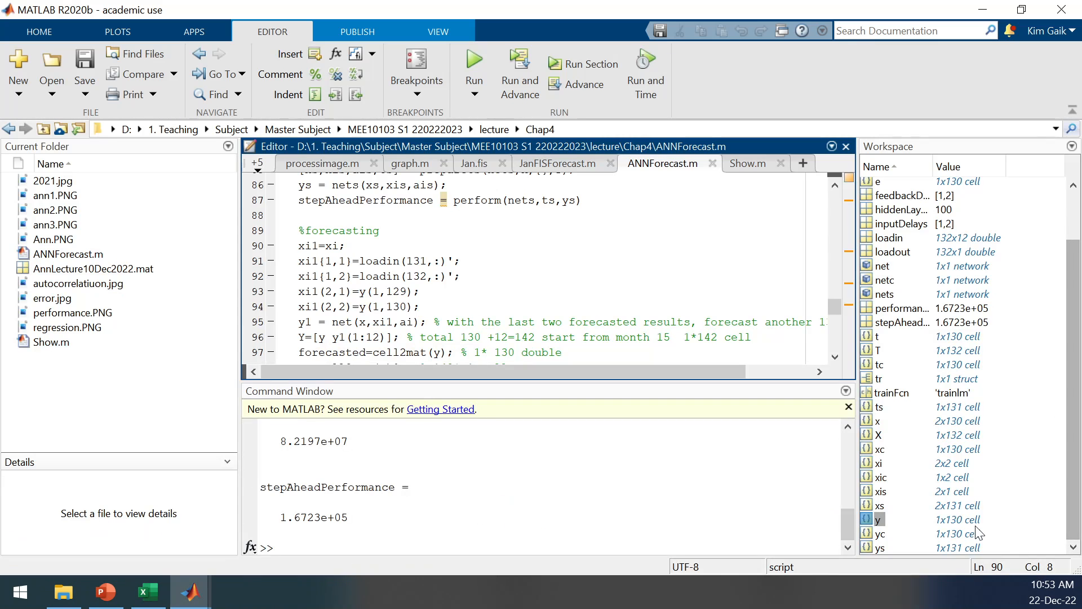
left_click(871, 463)
double_click(870, 464)
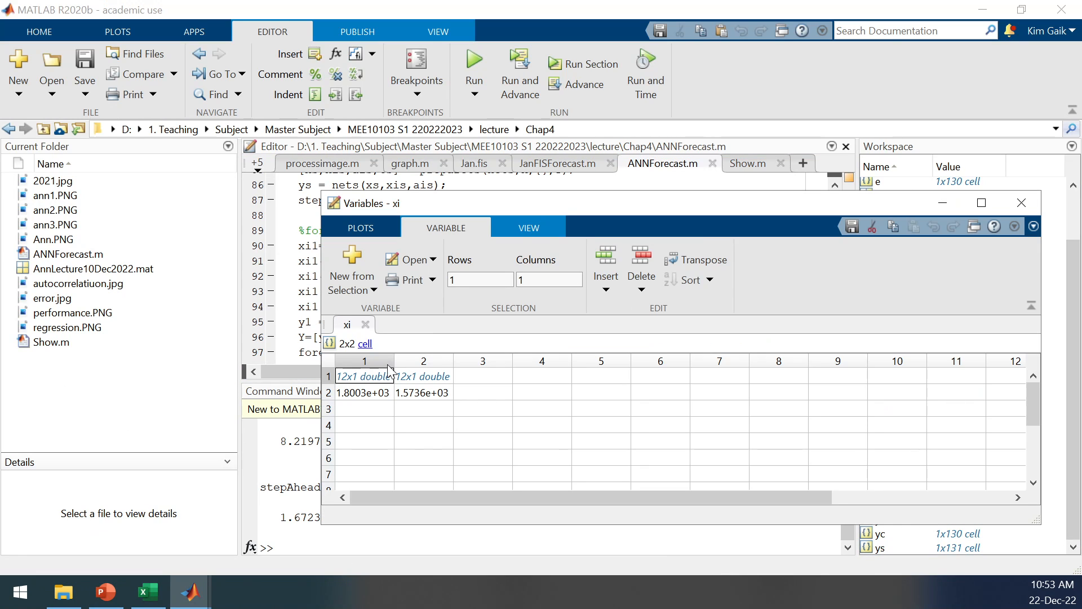
double_click(374, 376)
Show the xi{1,1} values over the Excel sheet, compare them with green cells D14:D25, and close xi{1,1}.
left_click(148, 592)
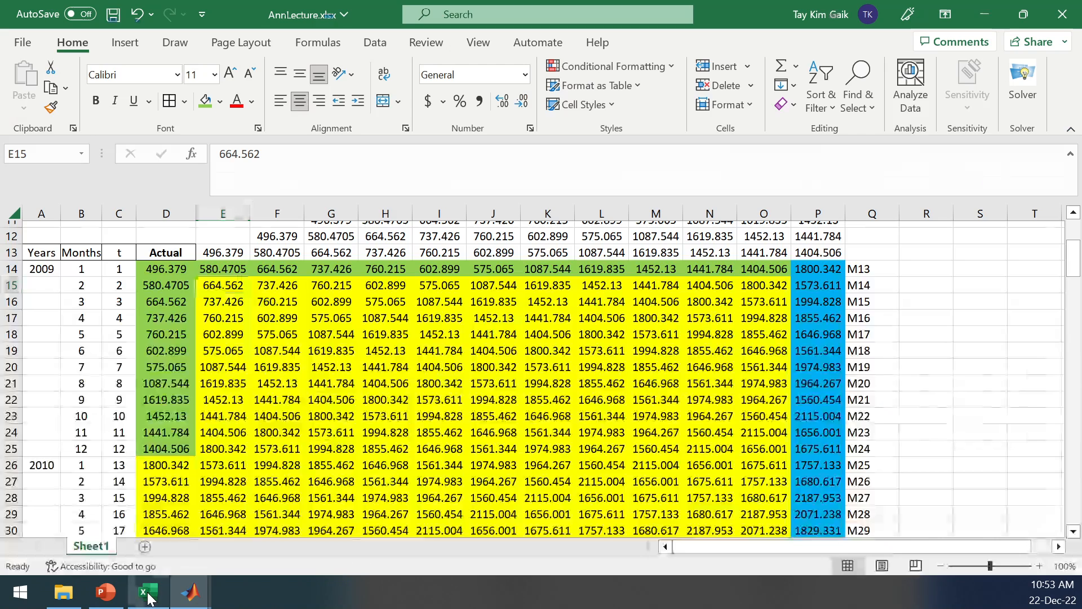
mouse_move(194, 597)
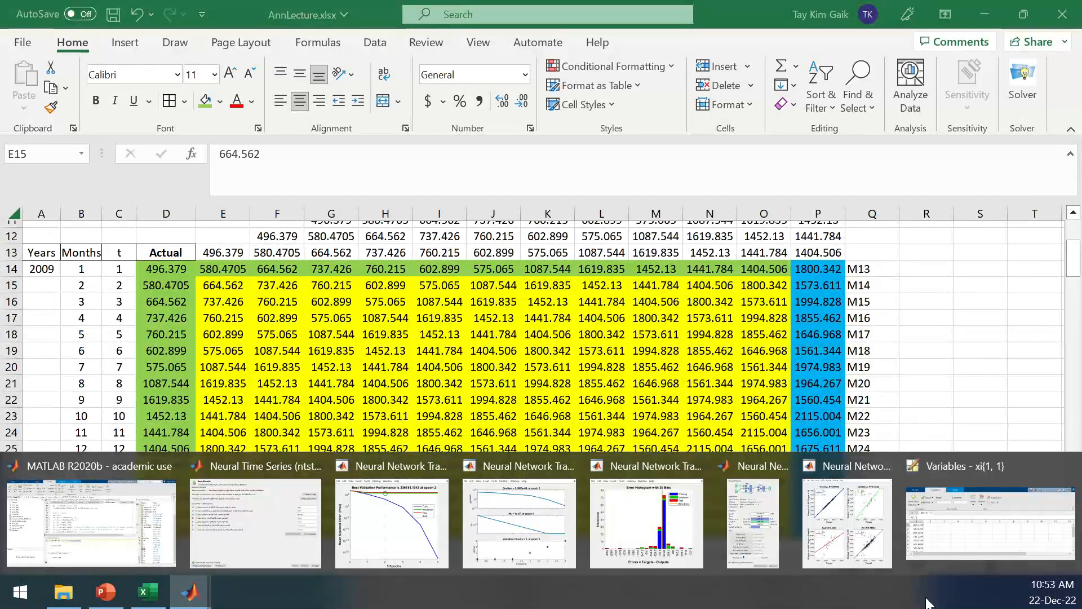
left_click(986, 507)
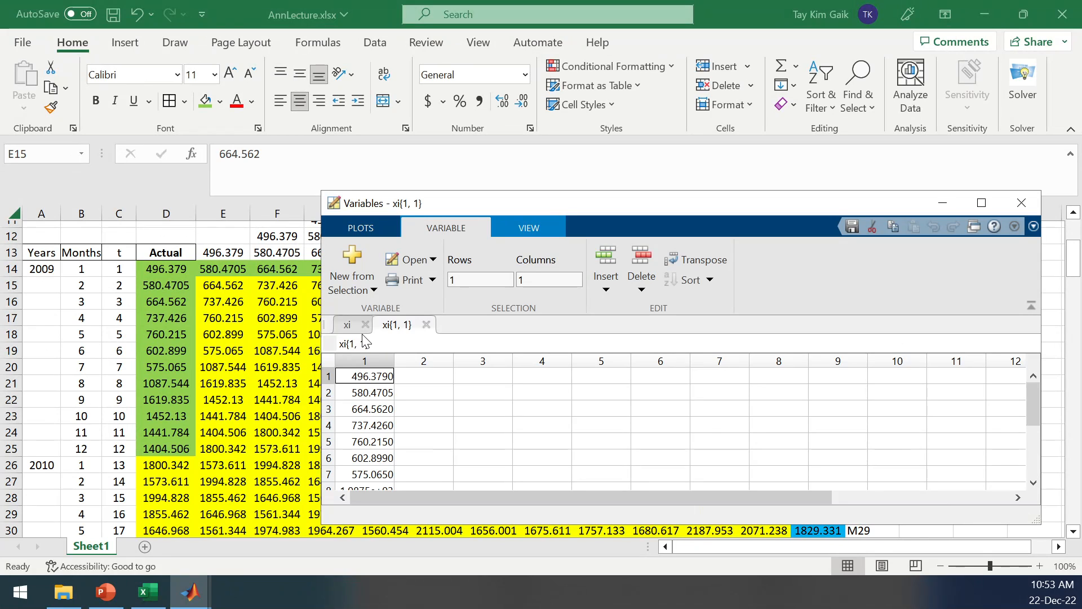
left_click(366, 394)
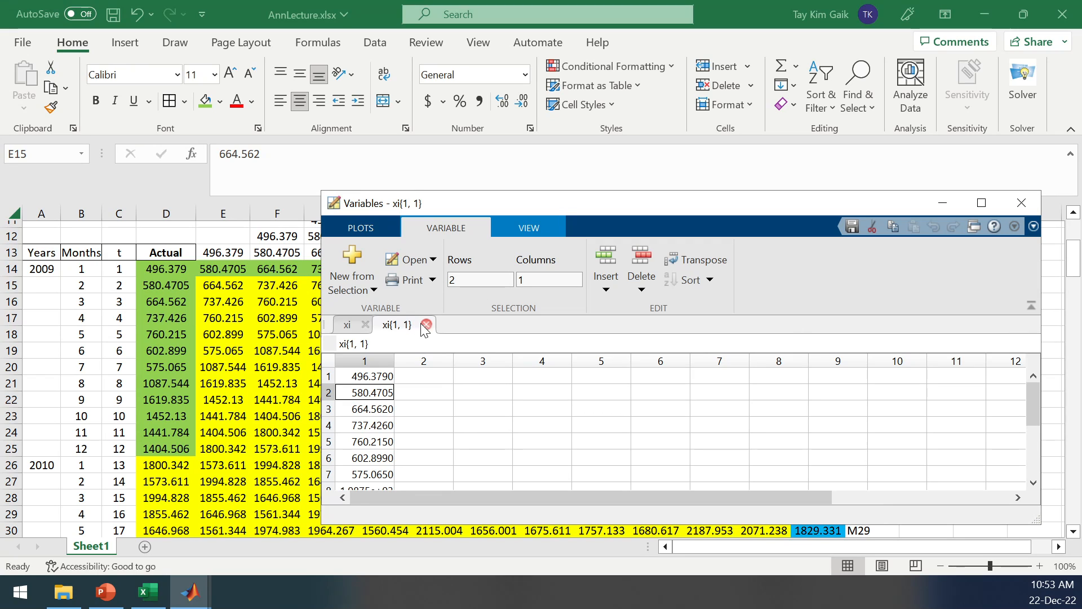
scroll(1034, 429, "down", 3)
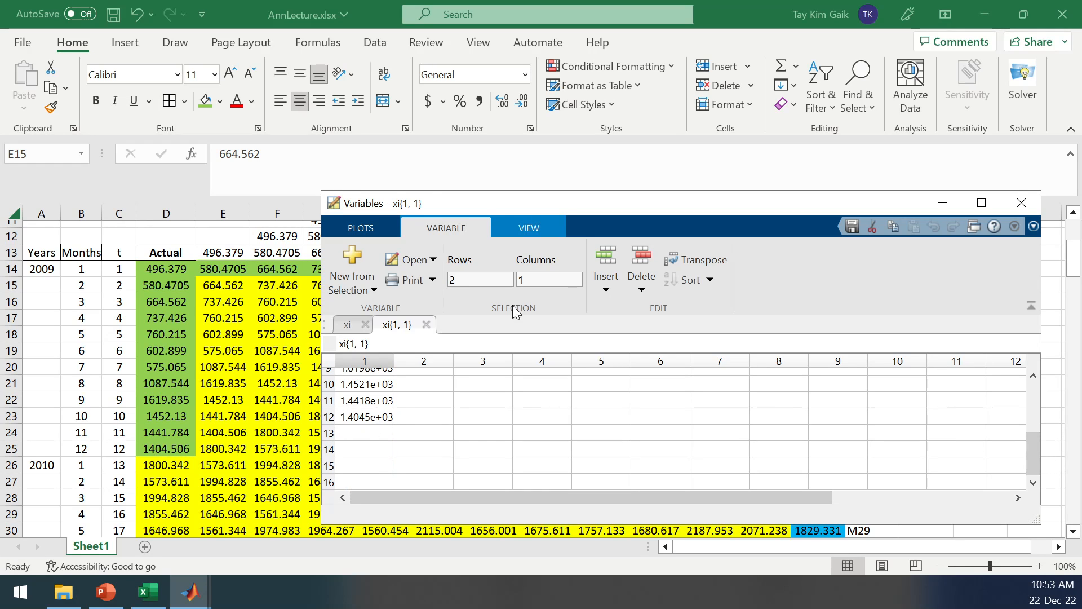
left_click(426, 324)
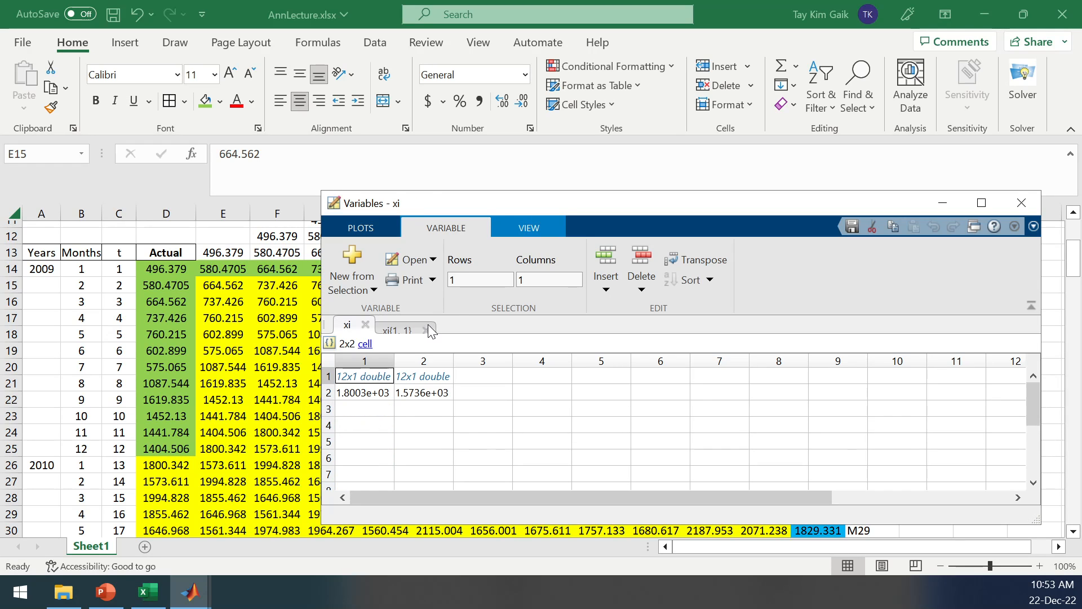
Open xi{1,2}, read through its values down to row 12, and return to the Excel sheet.
double_click(417, 377)
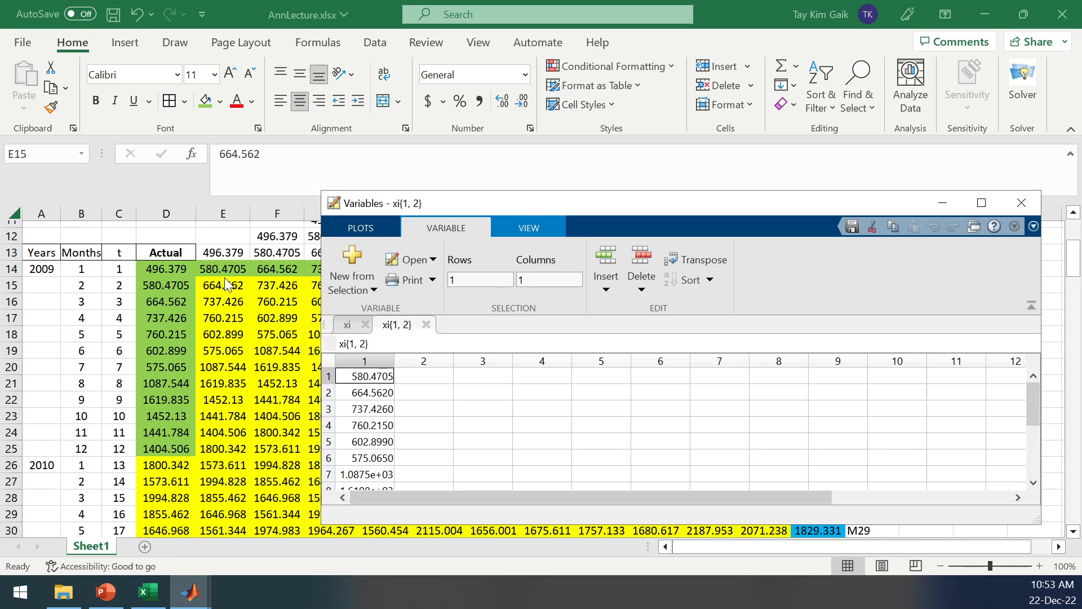
left_click_drag(1032, 412, 1034, 471)
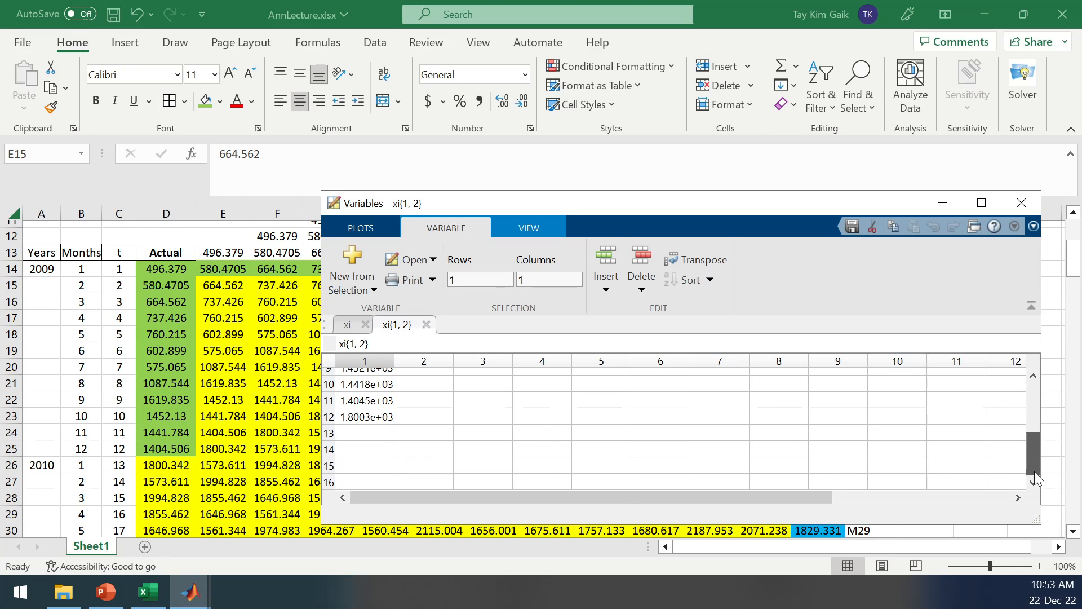
left_click(226, 445)
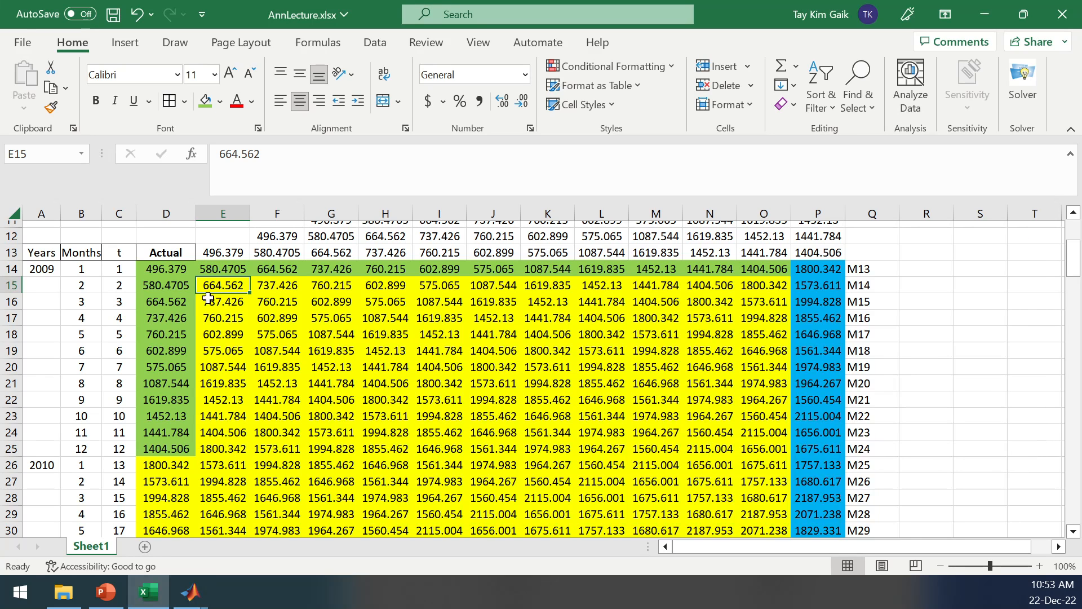
Fill the second input row E15:O15 and the matching monthly values E16:E25 with orange.
left_click_drag(217, 286, 775, 286)
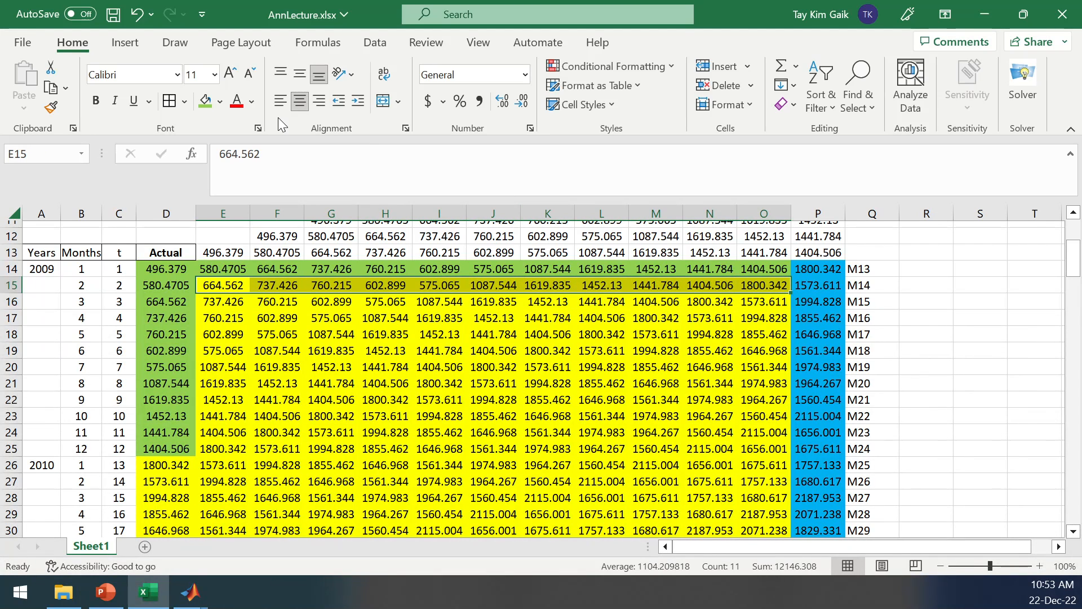
left_click(220, 103)
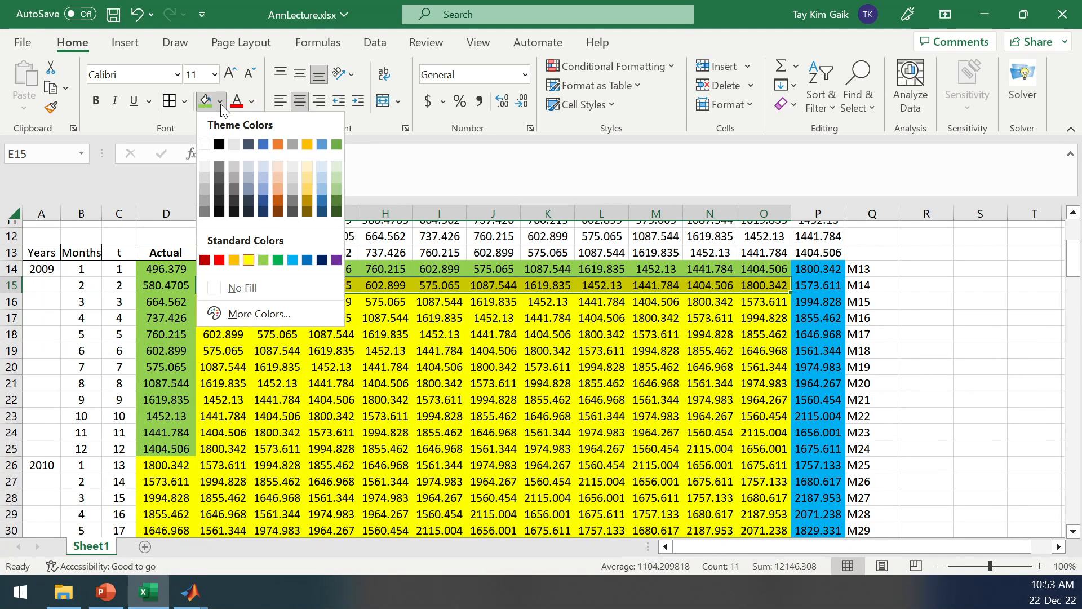
left_click(237, 258)
left_click_drag(231, 306, 242, 449)
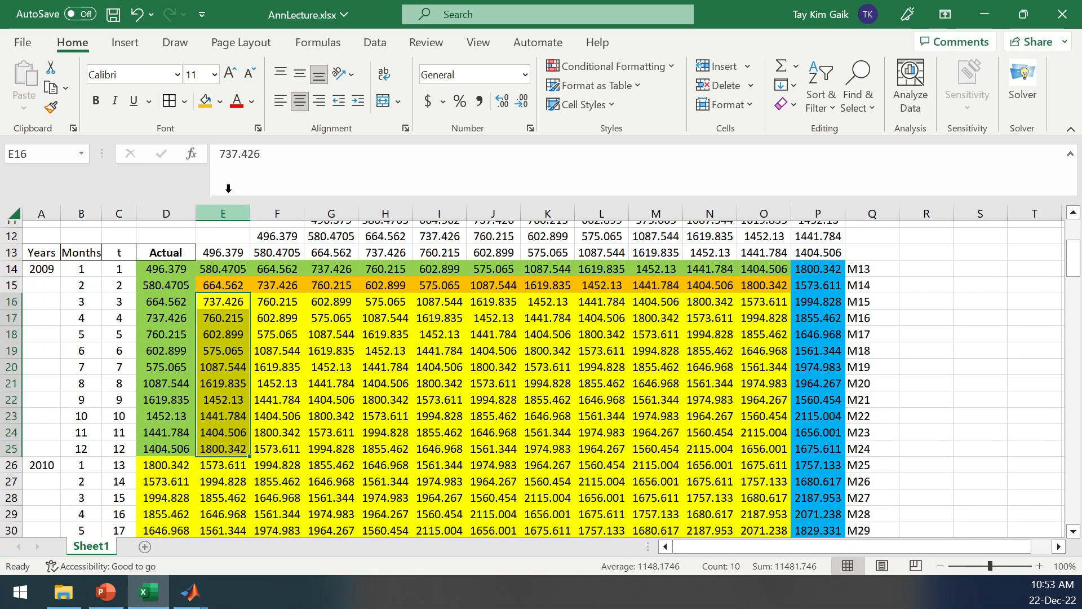
left_click(205, 102)
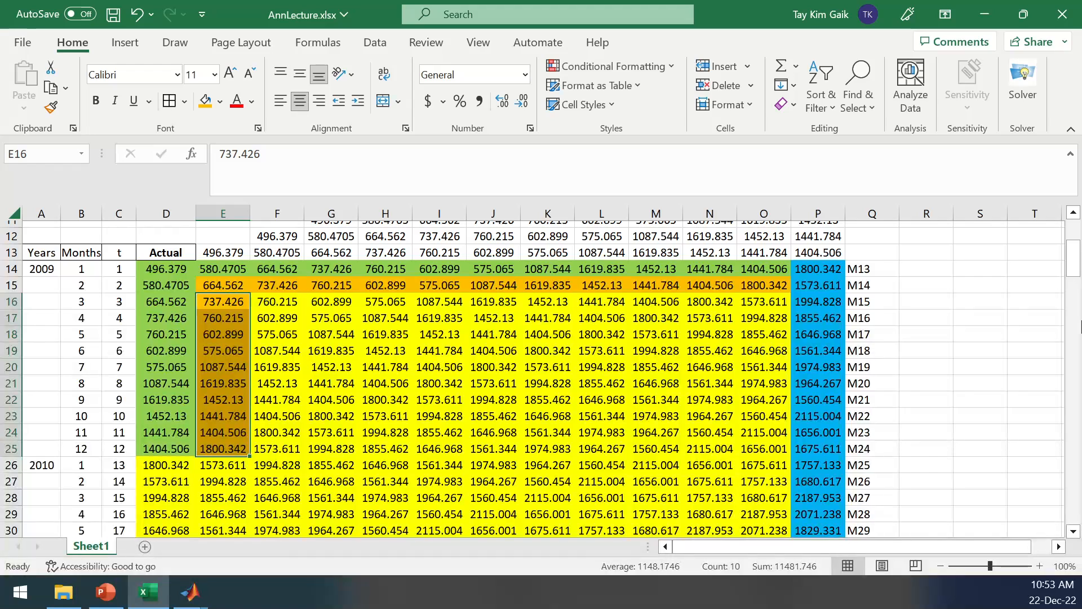
Relate the input rows D14:O14 and D15:O15 to their M13 and M14 outputs in P14 and P15.
left_click(151, 272)
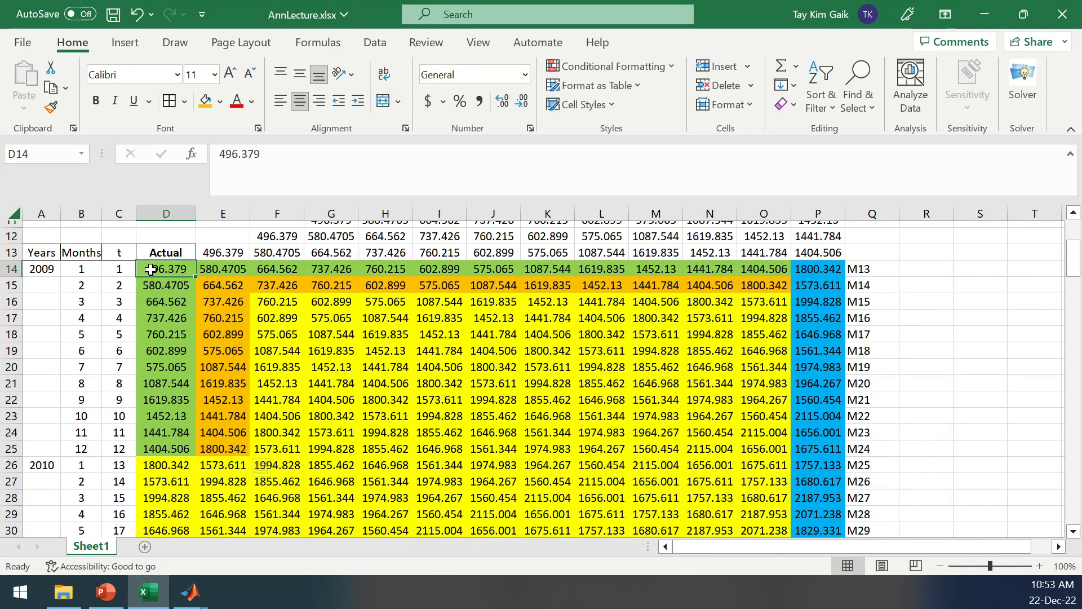
left_click_drag(194, 269, 773, 273)
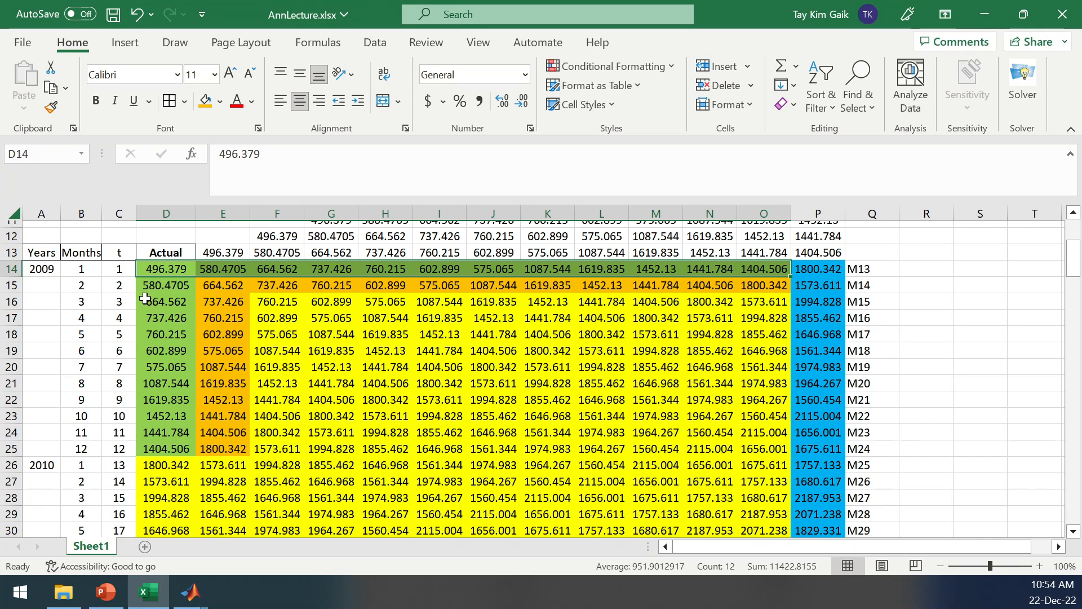
left_click_drag(152, 286, 766, 285)
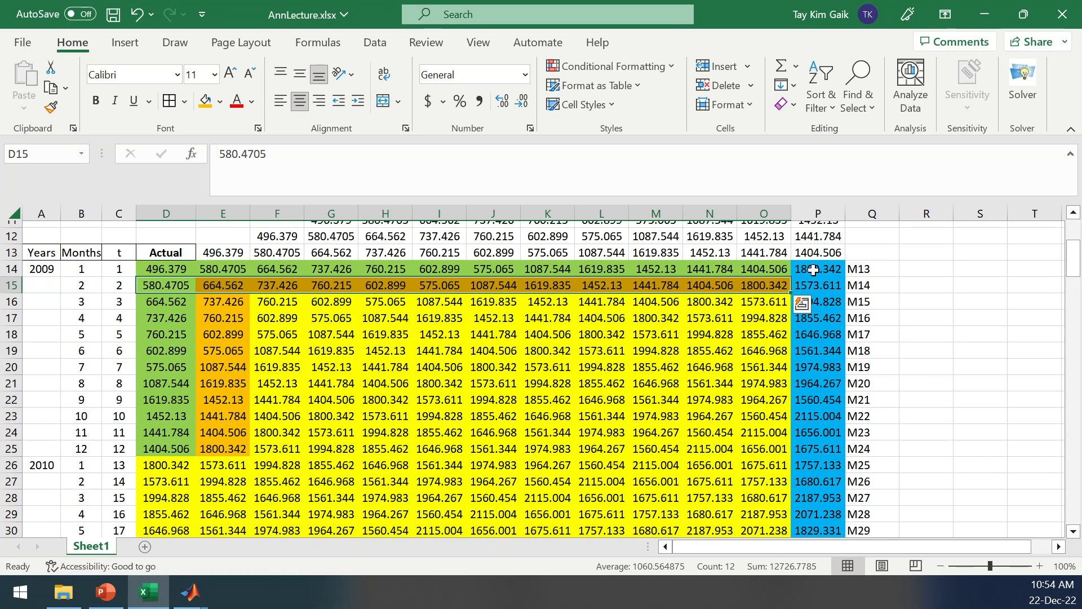
left_click(814, 271)
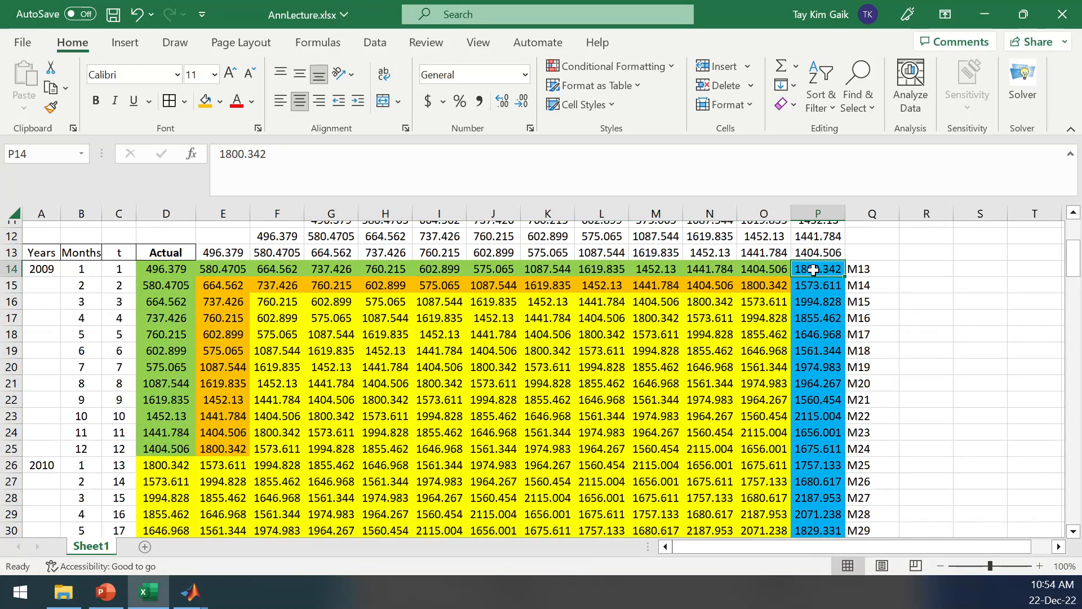
left_click(806, 286)
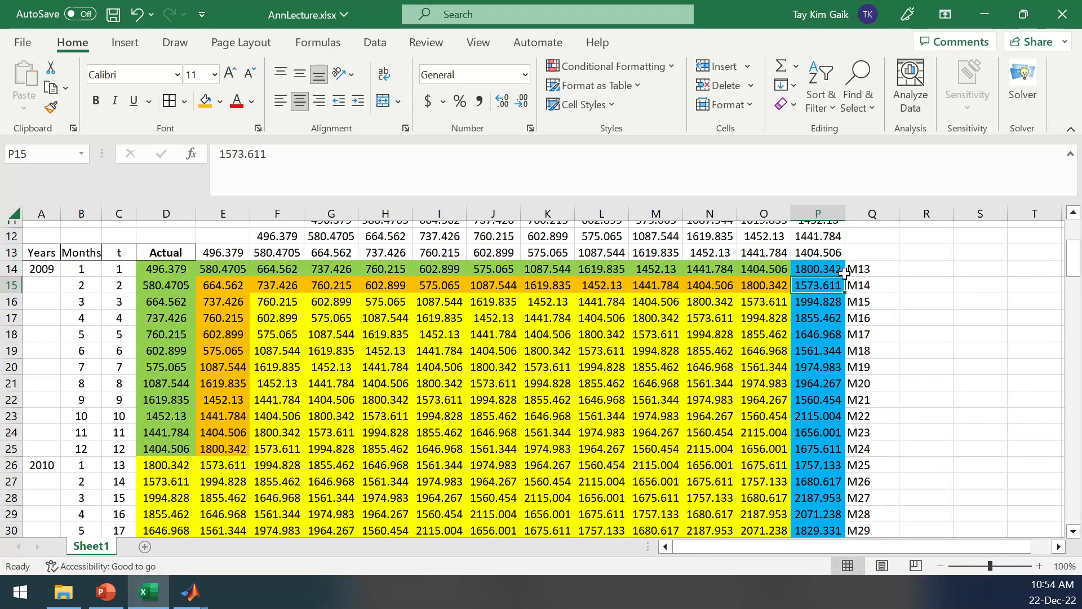
left_click_drag(201, 269, 754, 269)
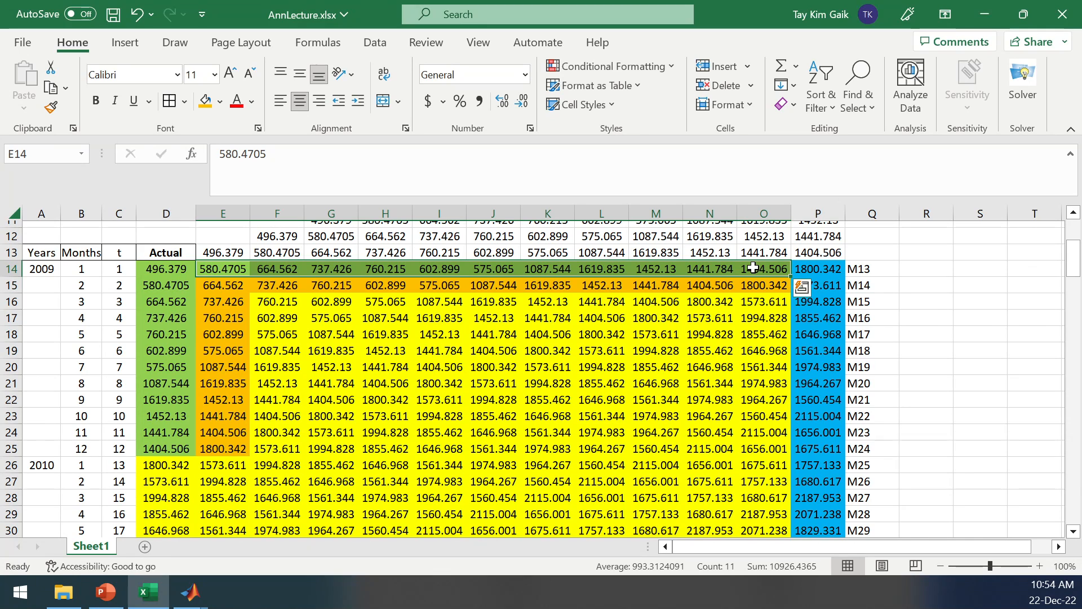
left_click(816, 269)
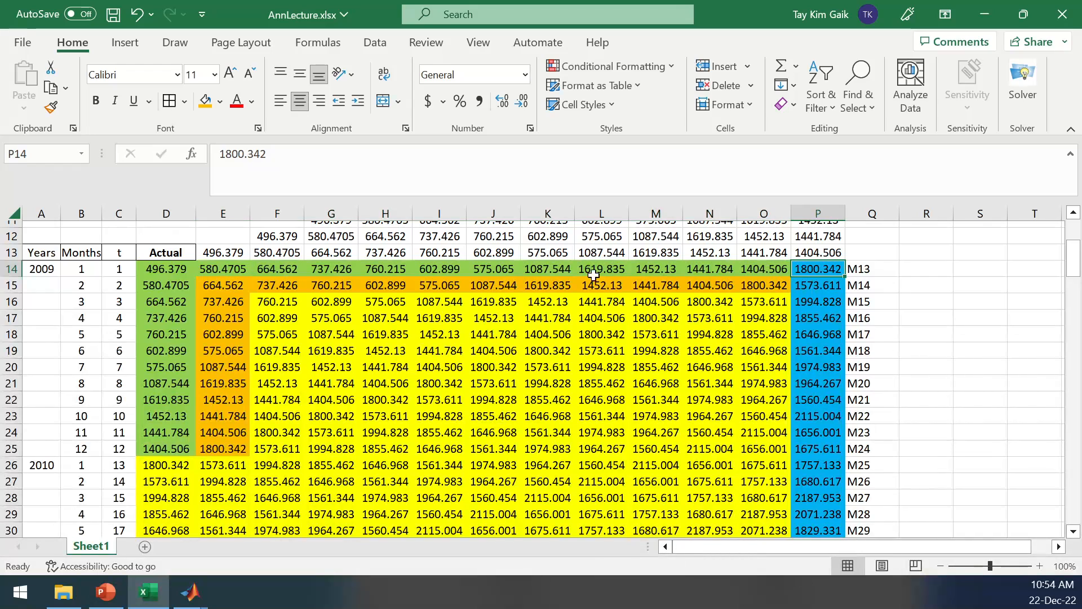
left_click_drag(159, 289, 744, 283)
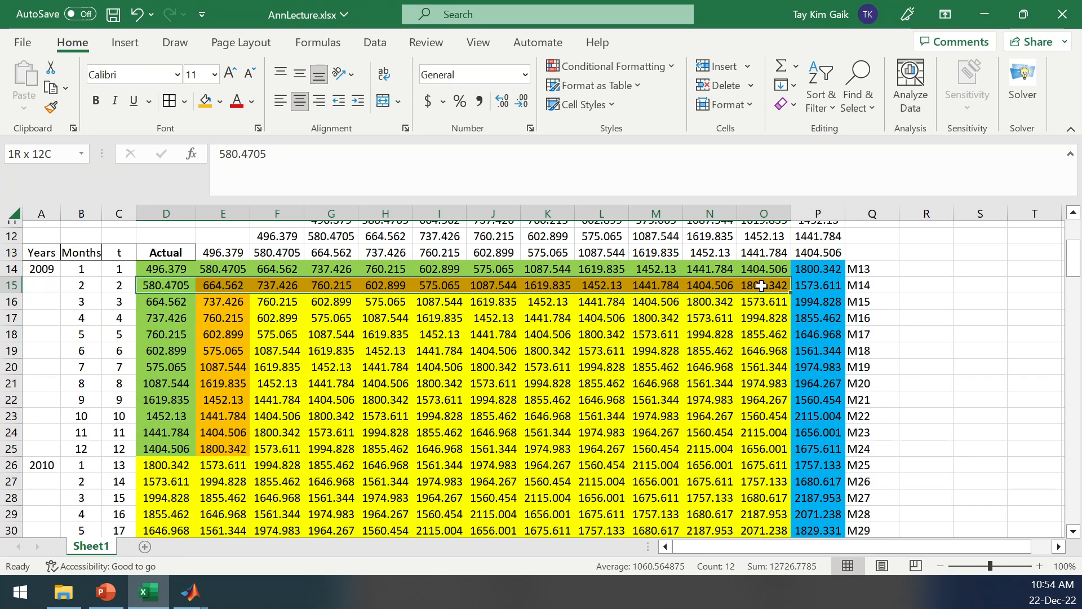
left_click(818, 286)
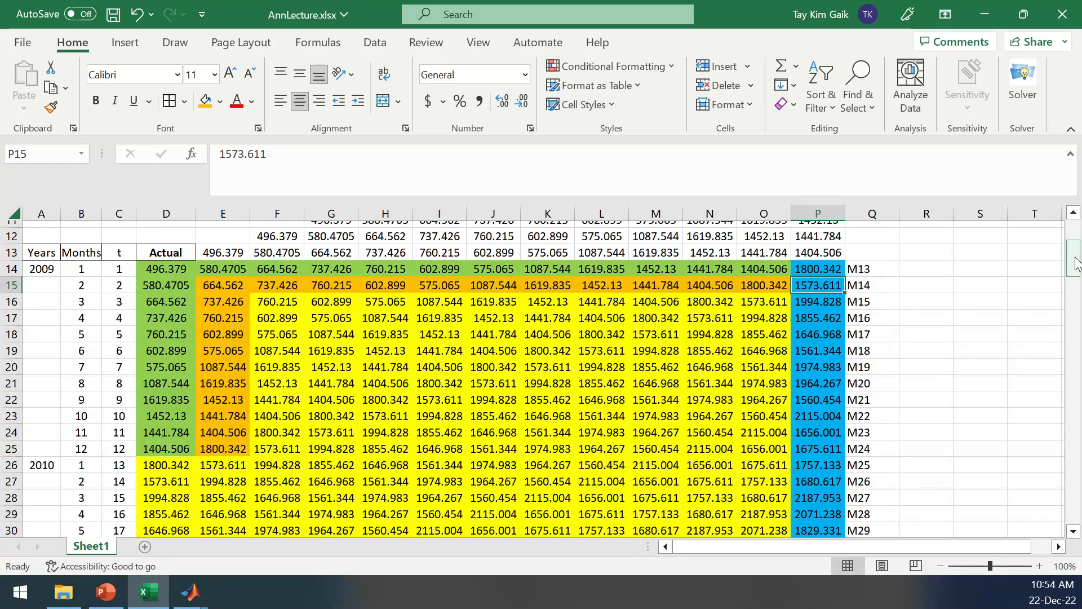
Highlight the first two input-output rows D14:P15, and trace the blue outputs from P16 down to M144 in P145.
left_click_drag(144, 269, 812, 286)
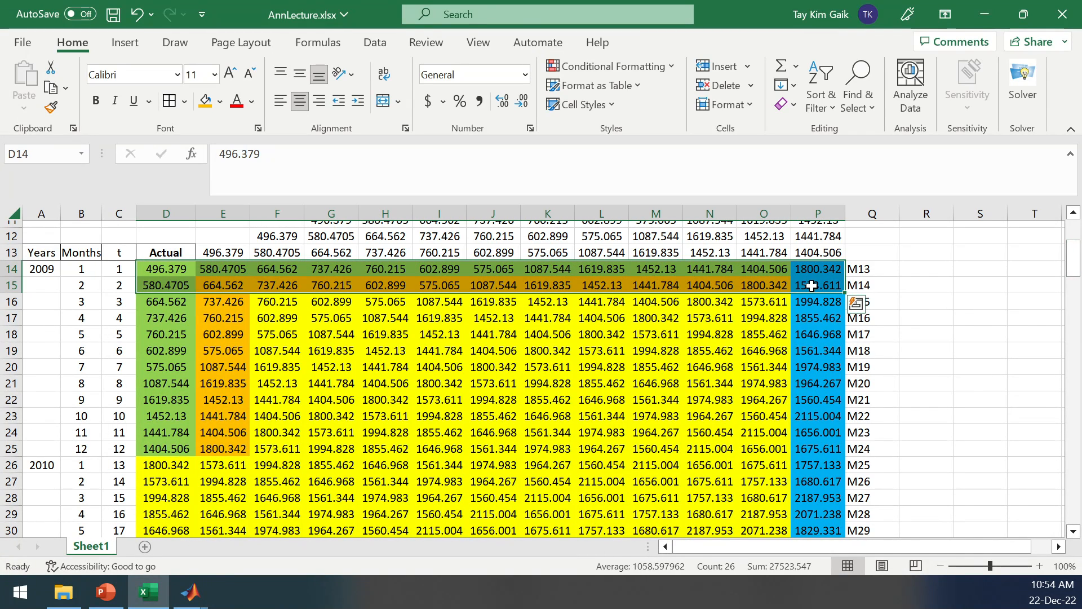
left_click_drag(1074, 253, 1074, 252)
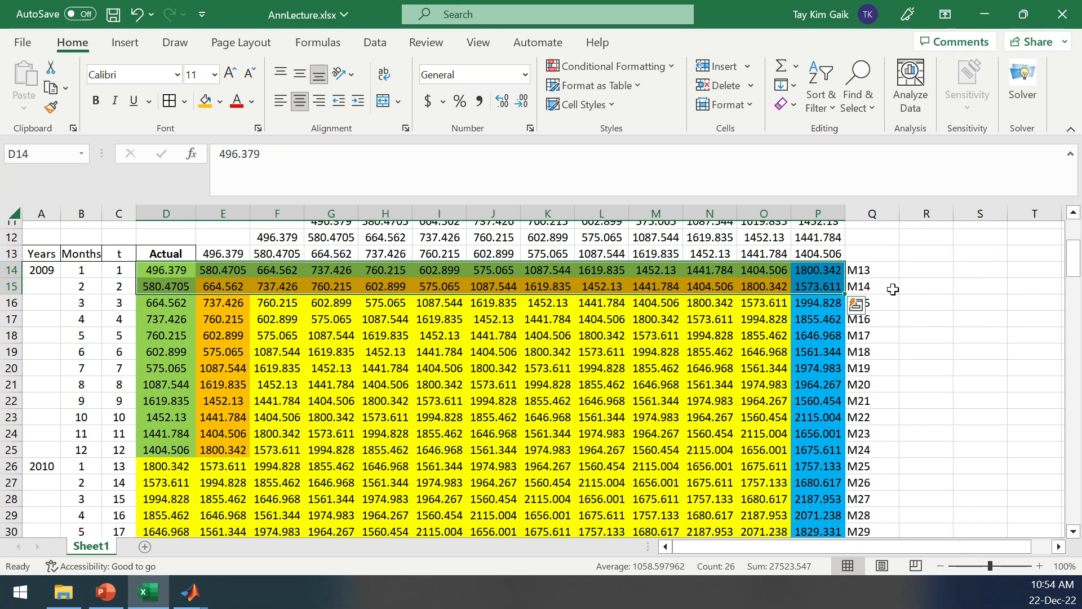
left_click(902, 300)
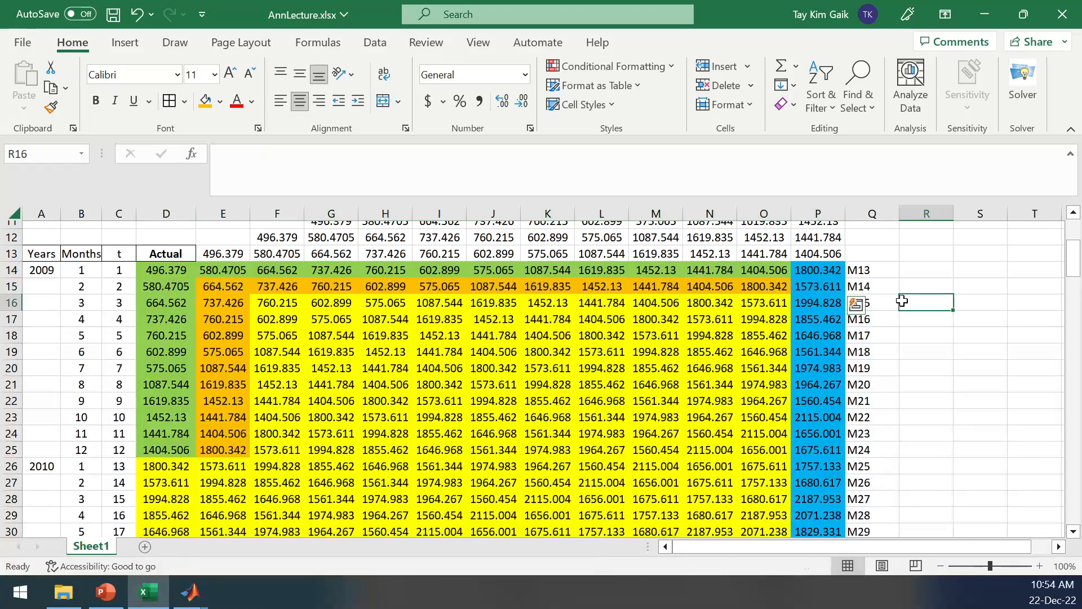
left_click_drag(823, 304, 840, 372)
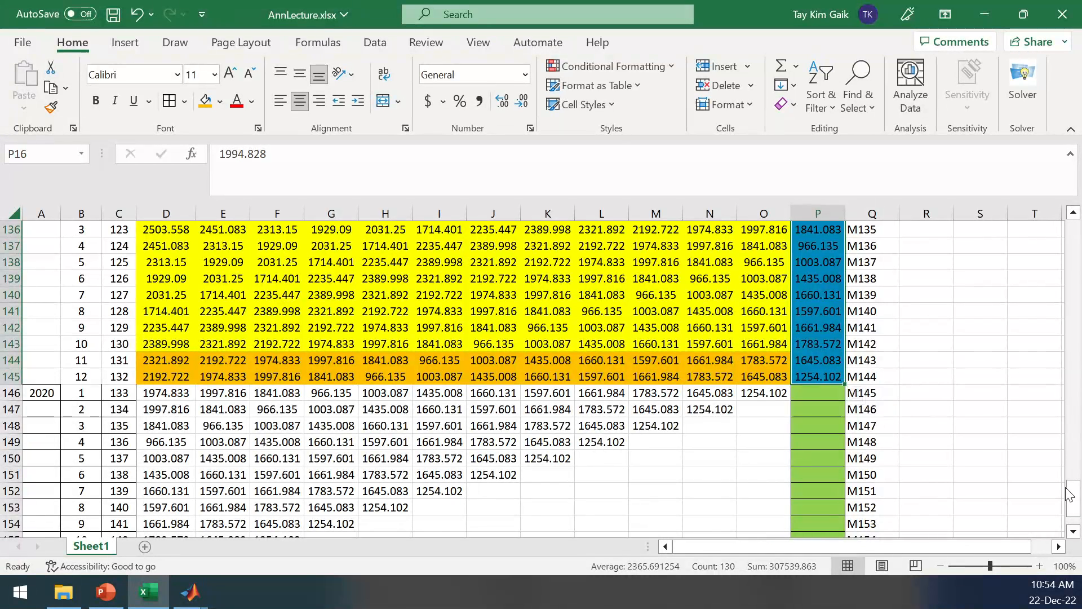
left_click(1052, 477)
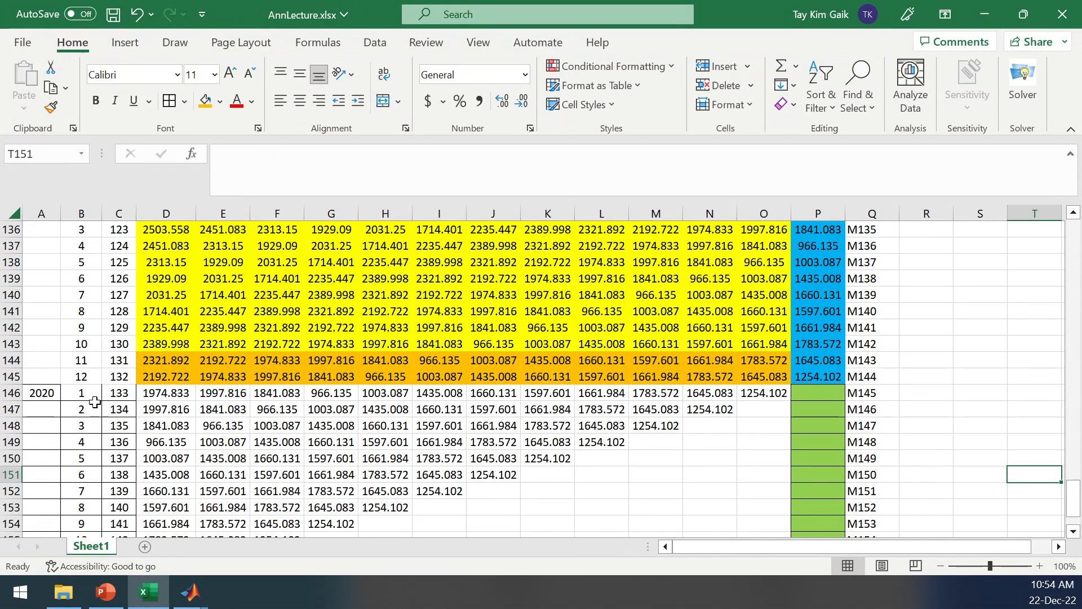
Highlight input row D144:O144 in Excel, switch to the MATLAB variable viewer, and close xi{1,2} and xi.
left_click_drag(143, 359, 763, 357)
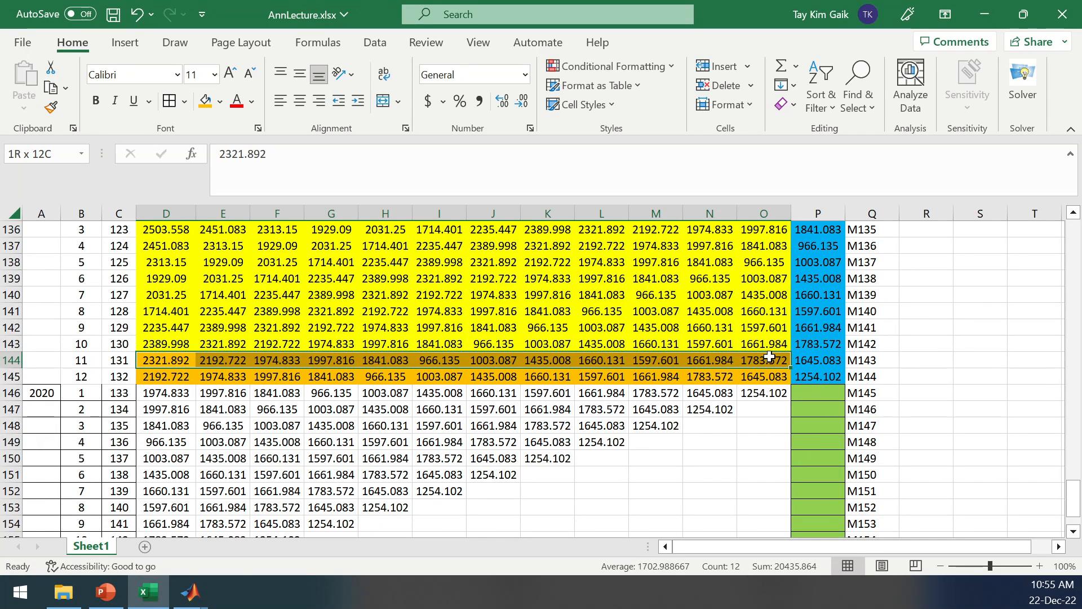
left_click_drag(769, 357, 770, 358)
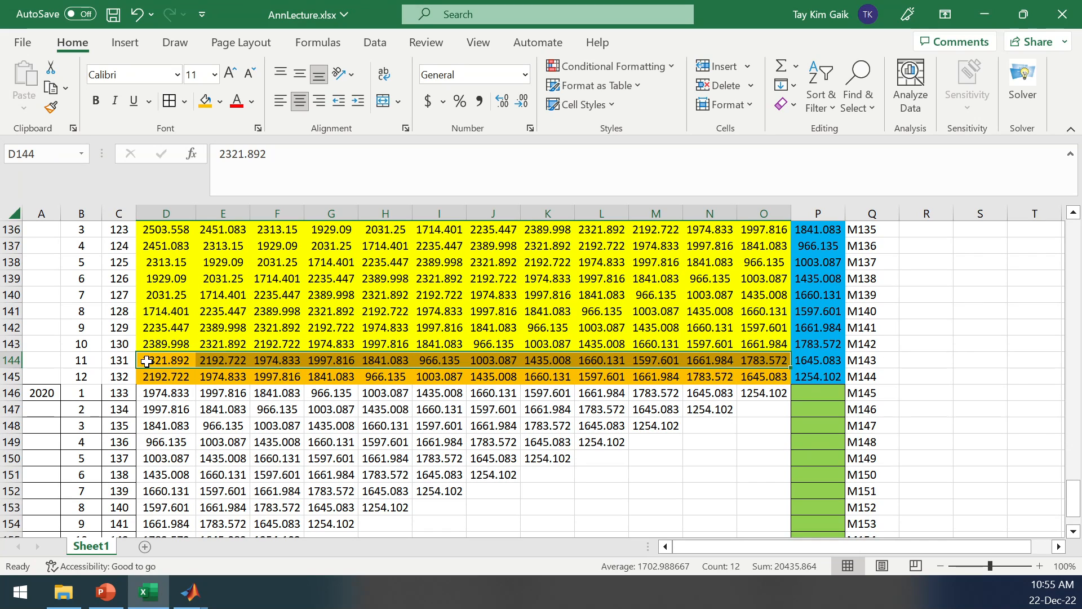
left_click(189, 601)
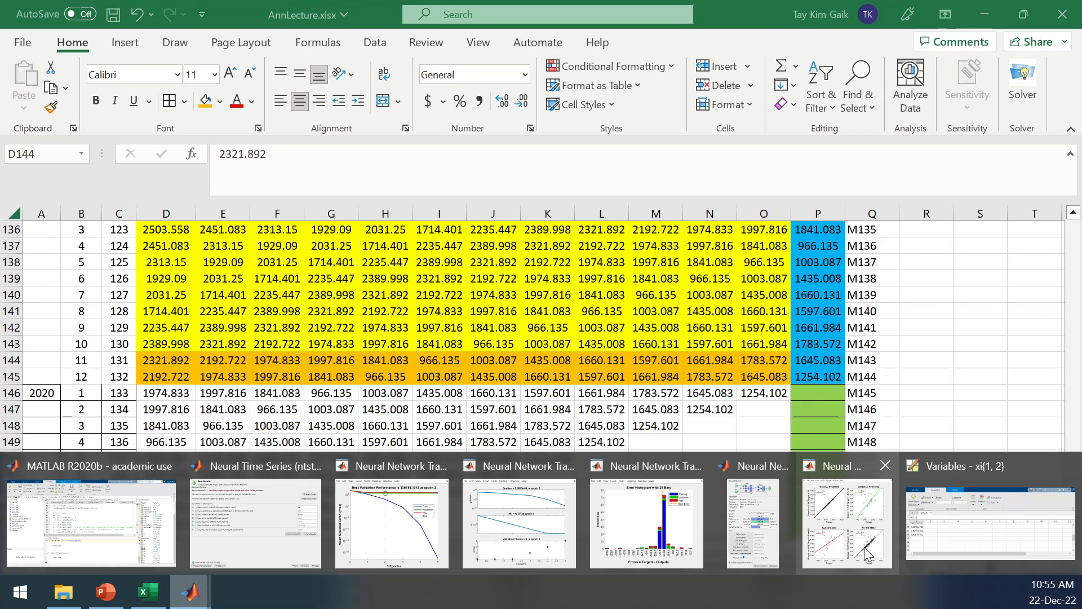
left_click(984, 529)
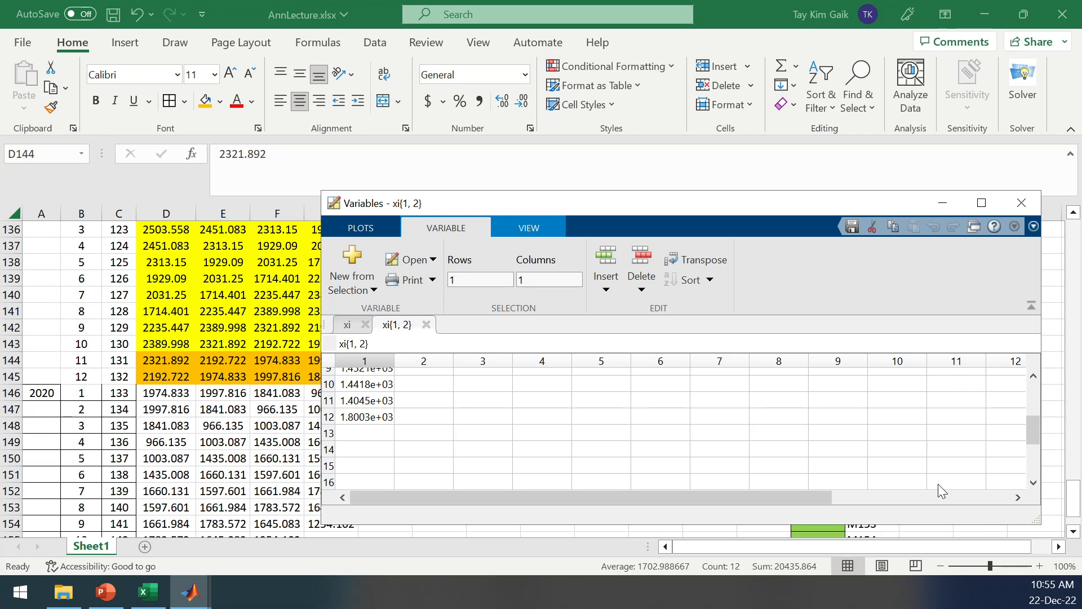
left_click(427, 325)
left_click(366, 325)
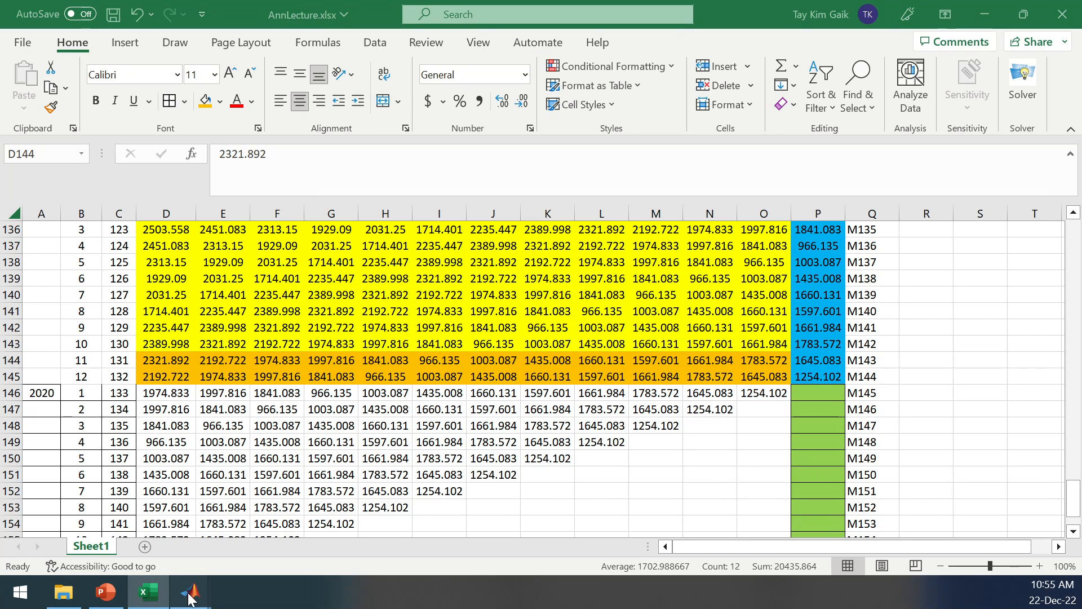
Switch to the MATLAB editor and examine how lines 90 to 92 of ANNForecast.m assign loadin rows 131 and 132 to xi1.
mouse_move(189, 592)
left_click(83, 529)
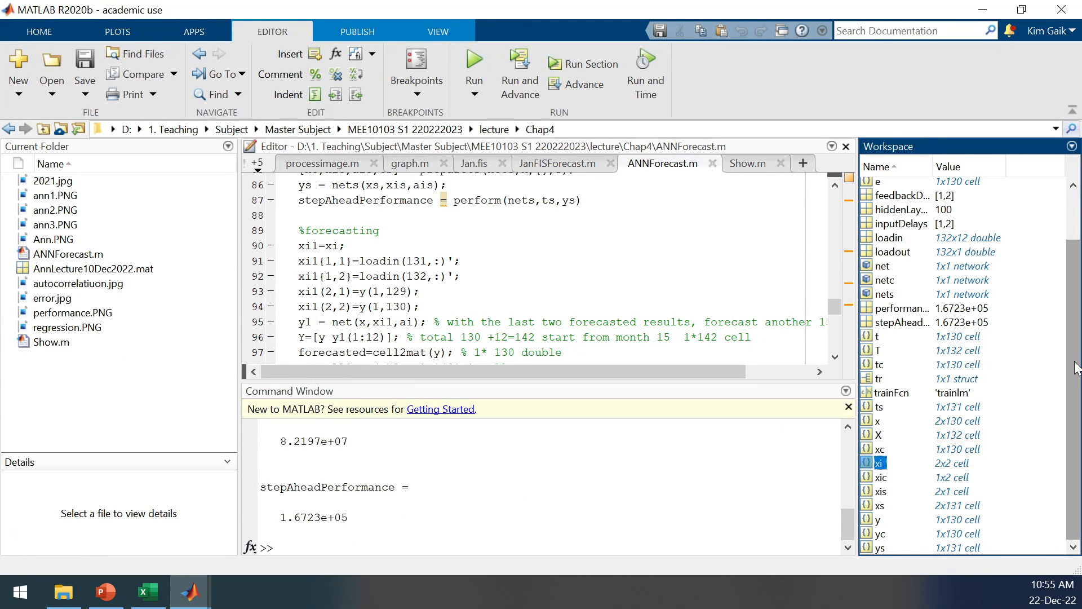
mouse_move(1079, 380)
left_mouse_down()
mouse_move(1080, 358)
mouse_move(1081, 380)
left_mouse_up()
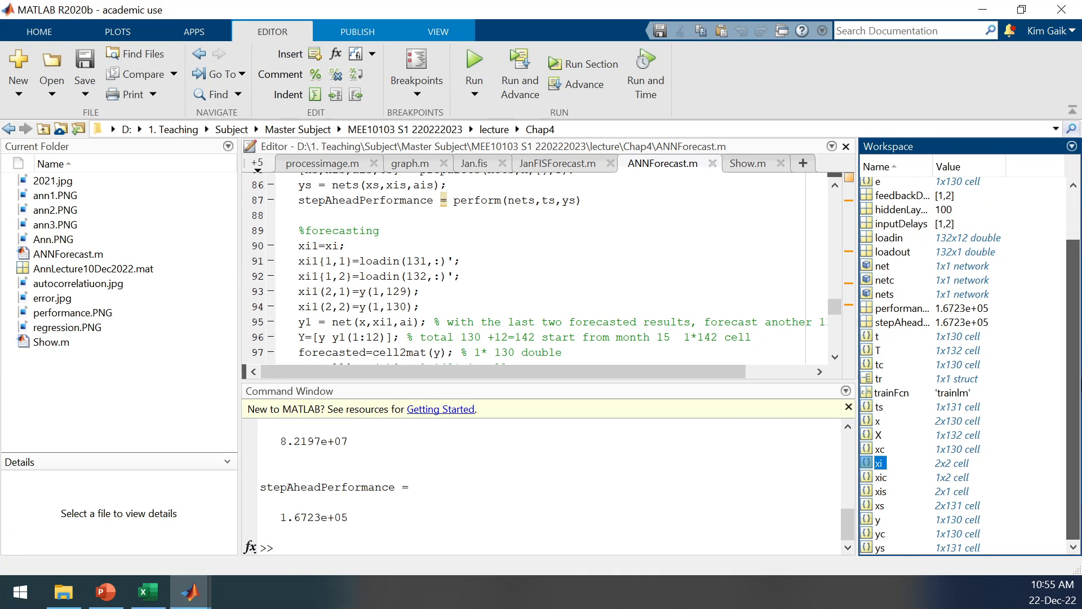
left_click(391, 265)
left_click(417, 260)
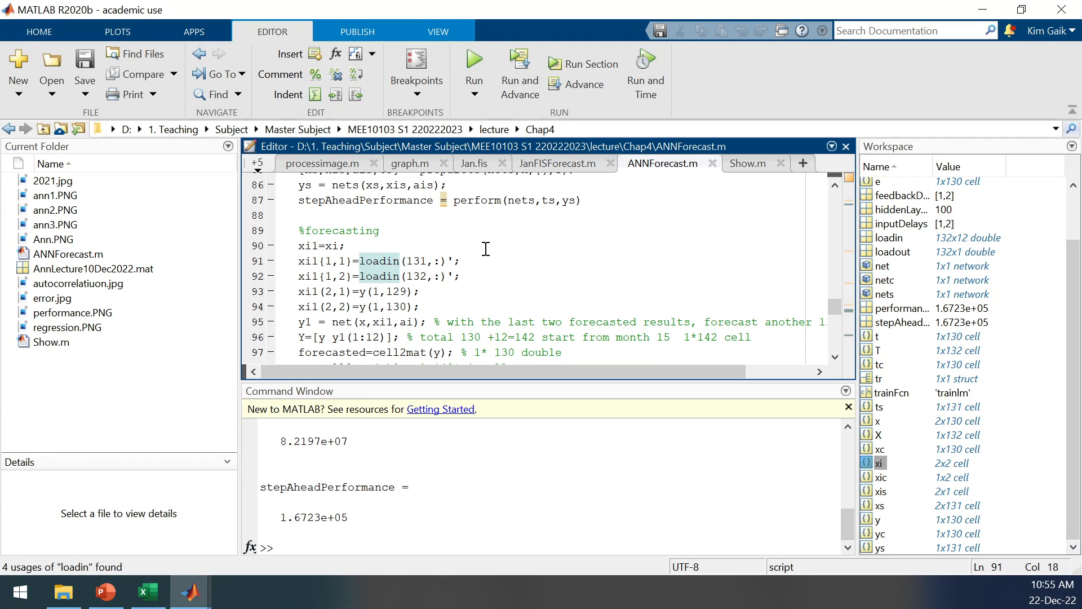
left_click(468, 251)
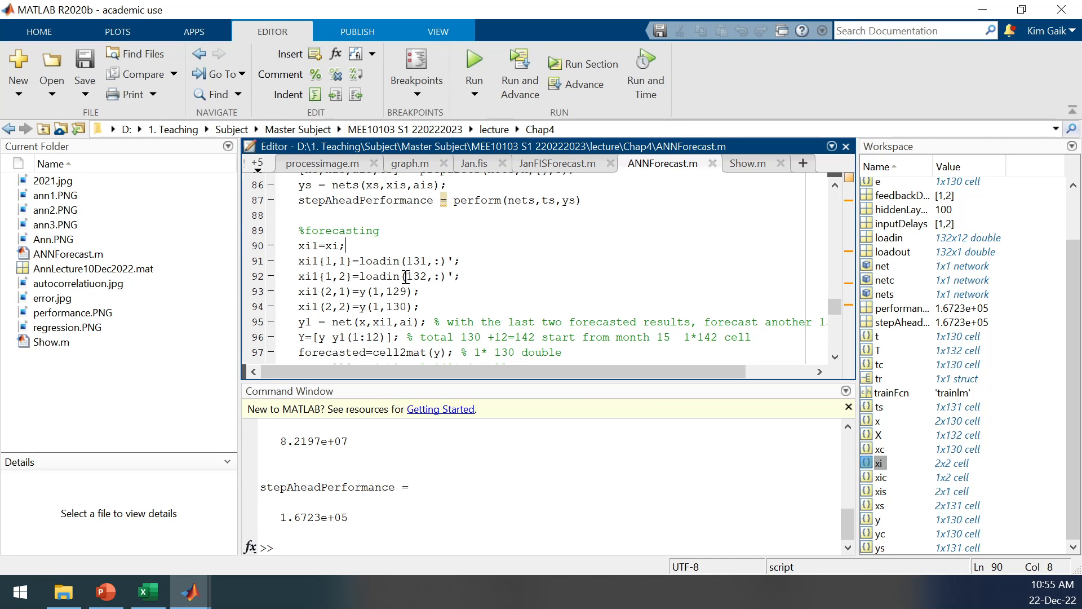
Relate y(1,129) and y(1,130) in the MATLAB script to the last two outputs P144 and P145 in Excel.
left_click(147, 591)
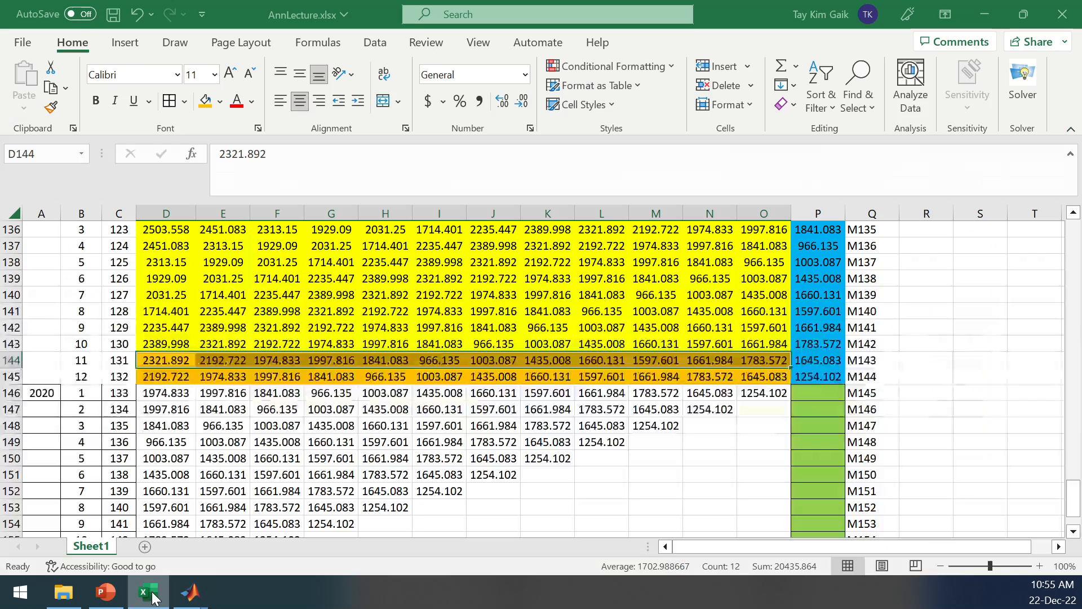
left_click(827, 360)
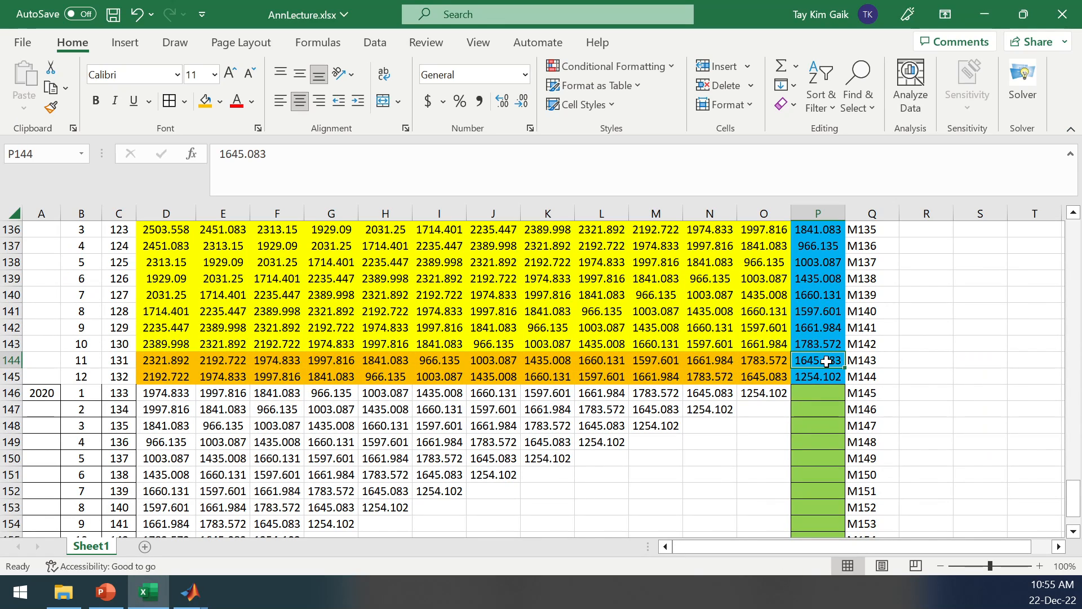
left_click(821, 379)
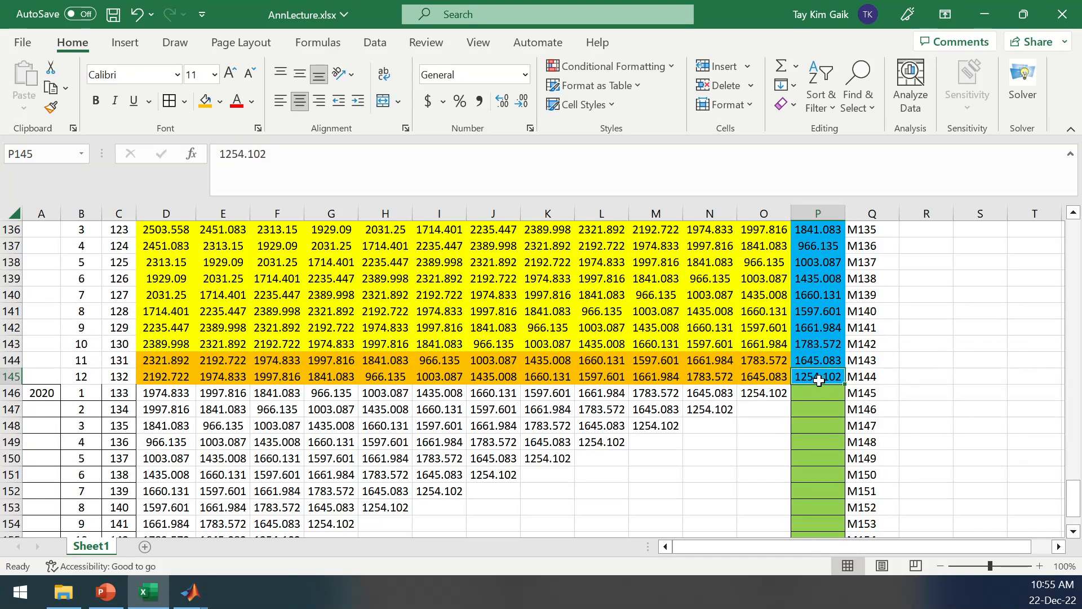
mouse_move(192, 598)
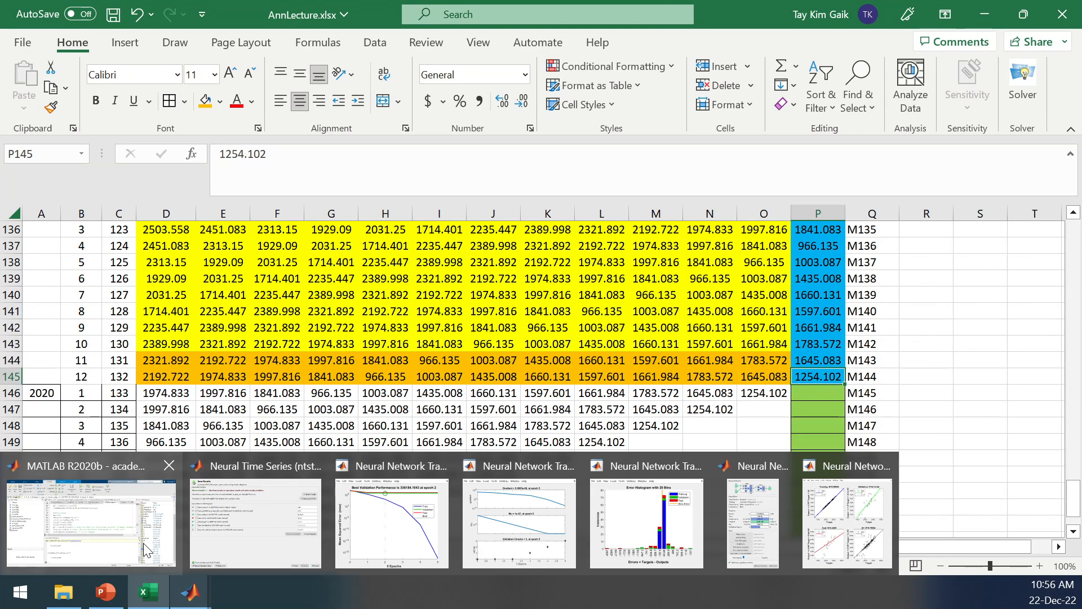
left_click(106, 528)
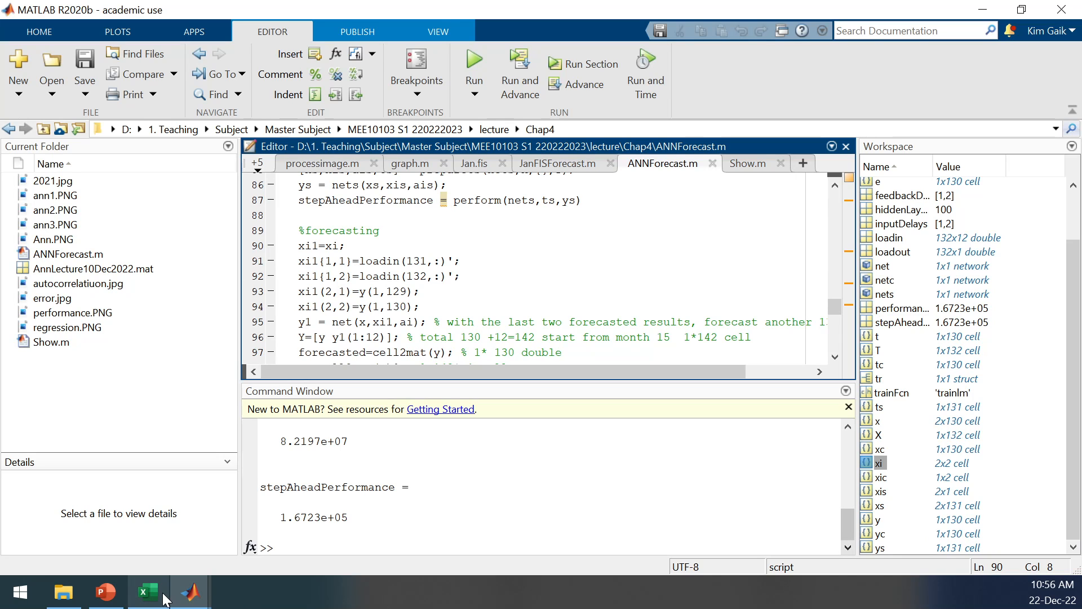
mouse_move(153, 601)
left_click(148, 521)
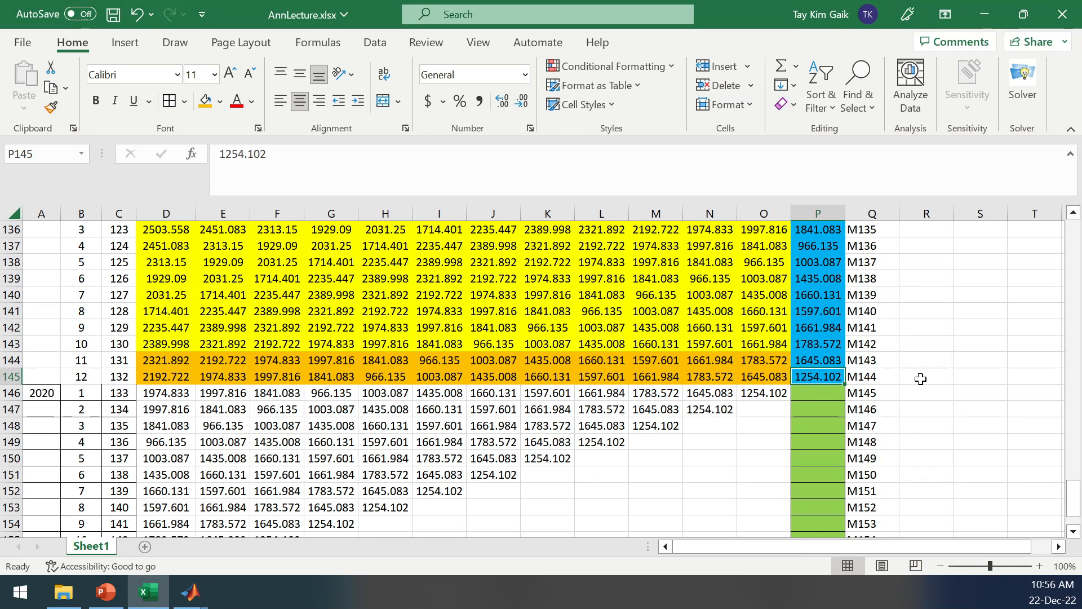
left_click(915, 360)
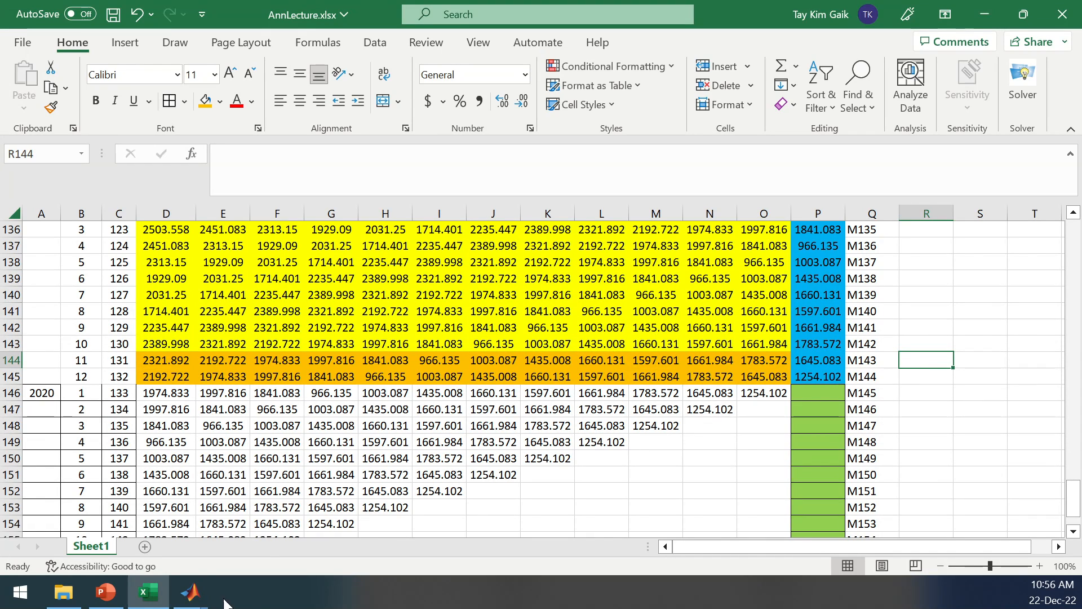
Return to ANNForecast.m in MATLAB and compare y = net(x,xi,ai) on line 45 with the forecasting code.
mouse_move(191, 592)
left_click(129, 515)
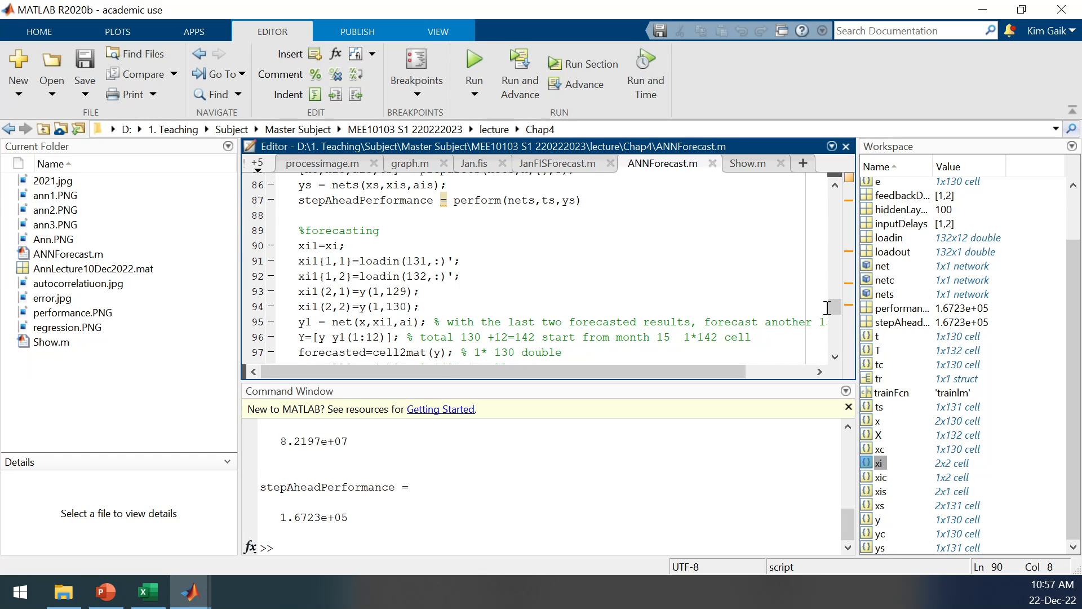
left_click_drag(834, 309, 826, 254)
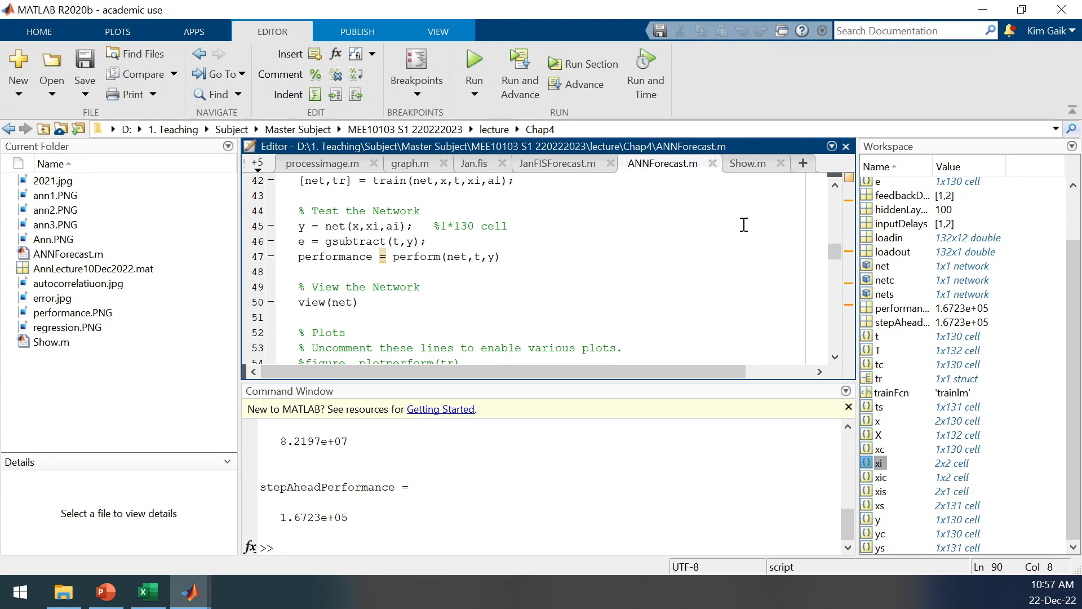
left_click_drag(831, 258, 824, 314)
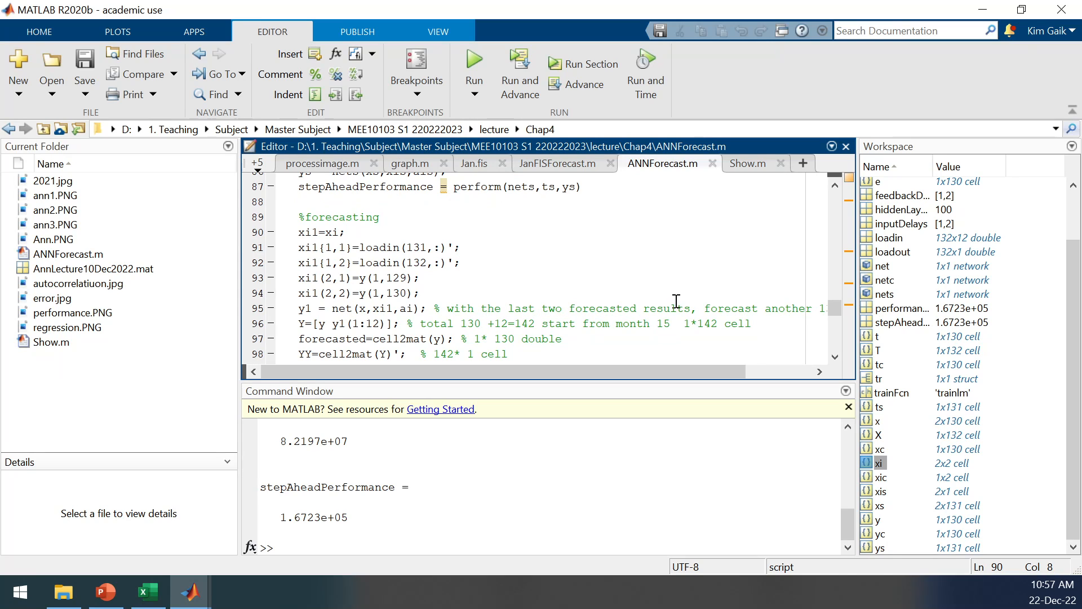
Examine line 95, y1 = net(x,xi1,ai), with its comment, and highlight the uses of net.
left_click_drag(699, 370, 767, 376)
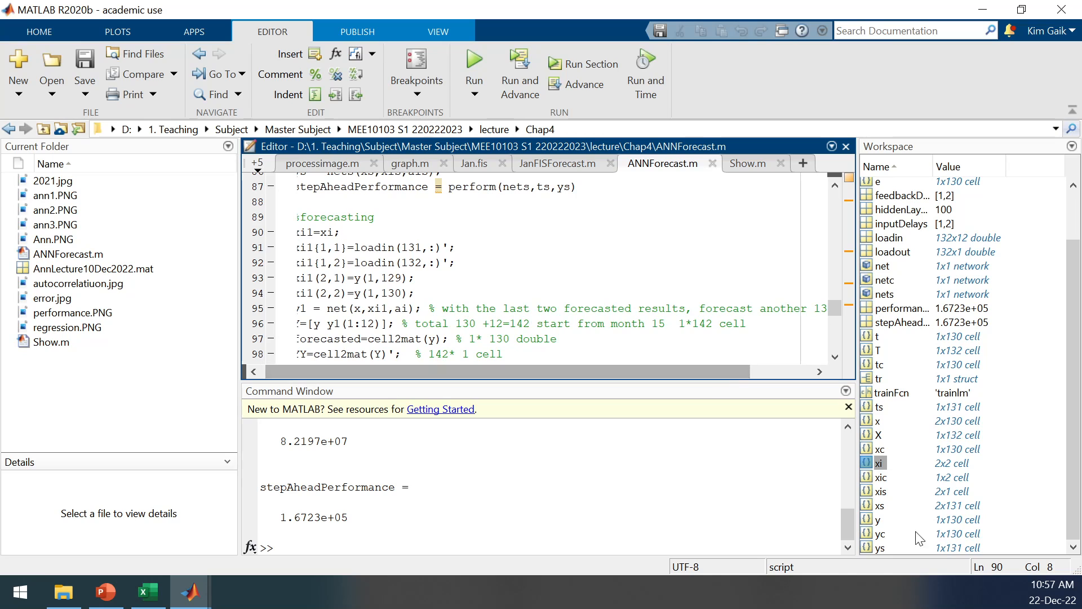
left_click(1072, 495)
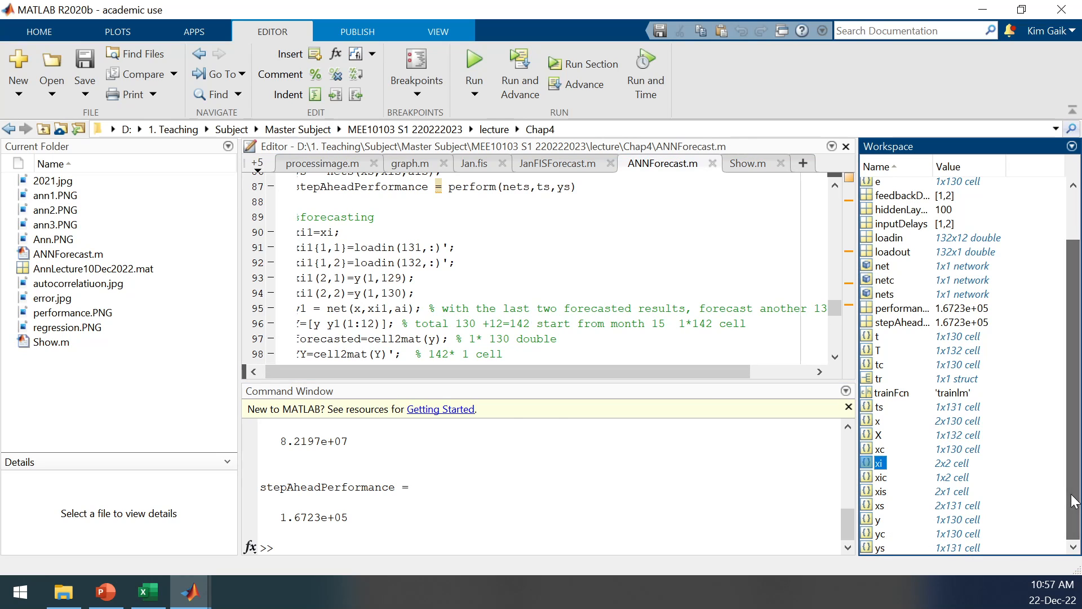
left_click_drag(416, 371, 403, 370)
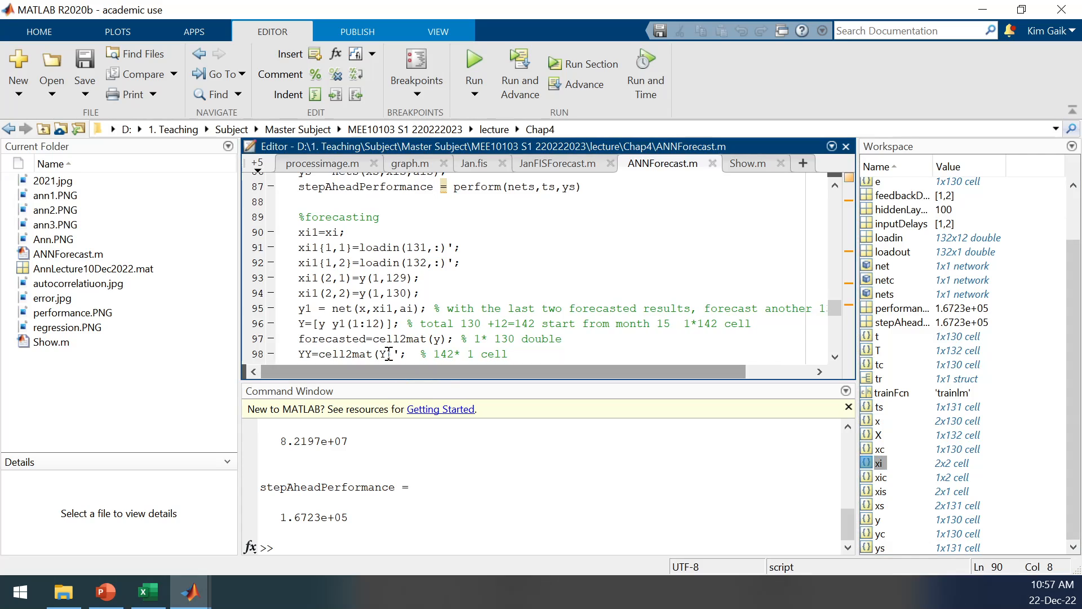
left_click(338, 321)
left_click(357, 308)
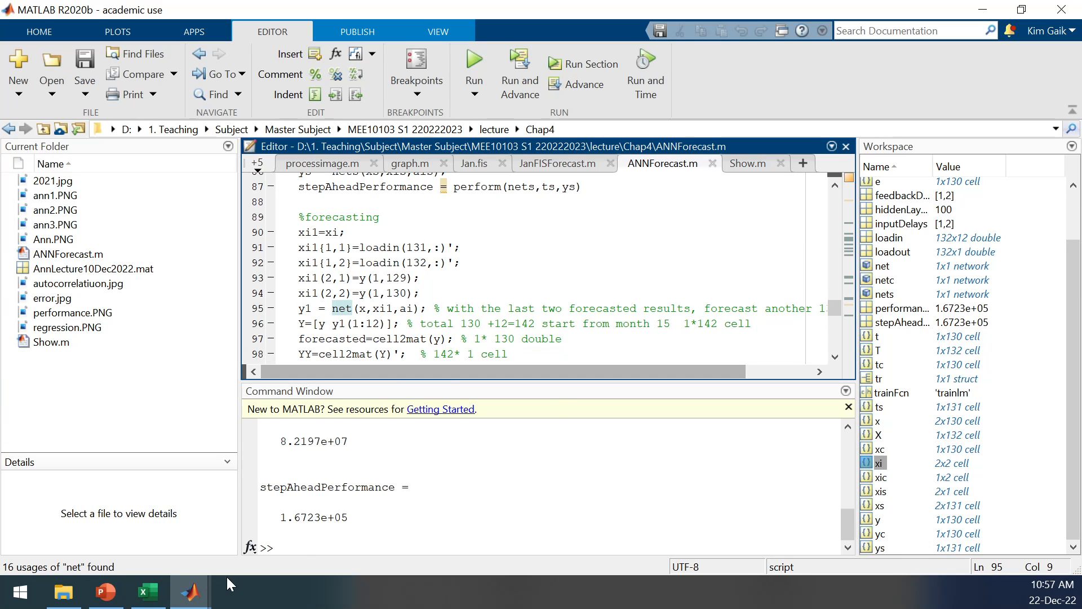
Show the forecast figures on slide 21 of 6 Ann.pptx in PowerPoint, and return to the MATLAB script.
left_click(107, 592)
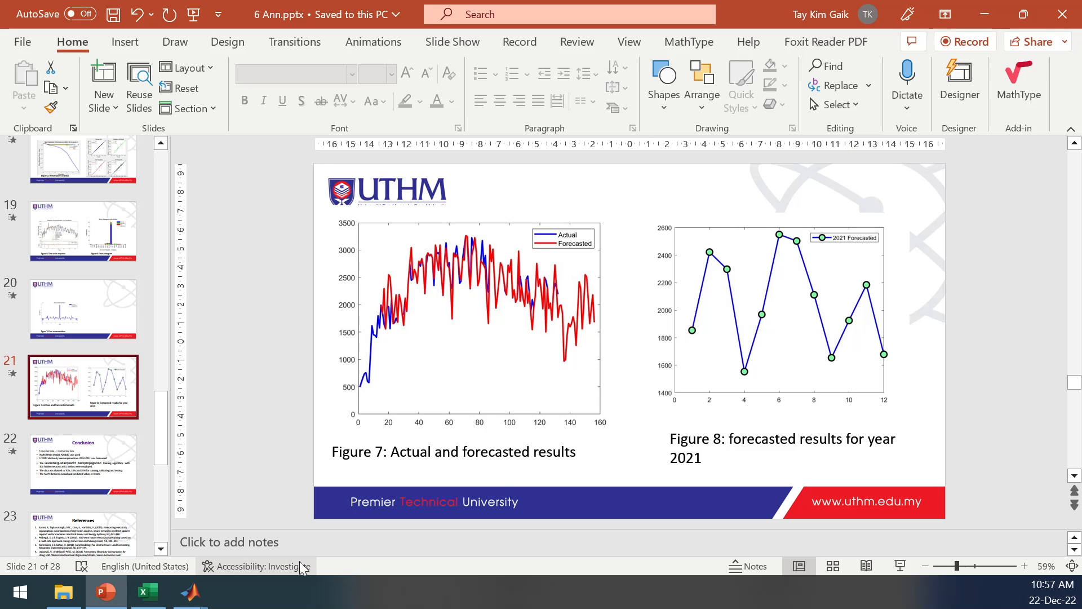
mouse_move(192, 602)
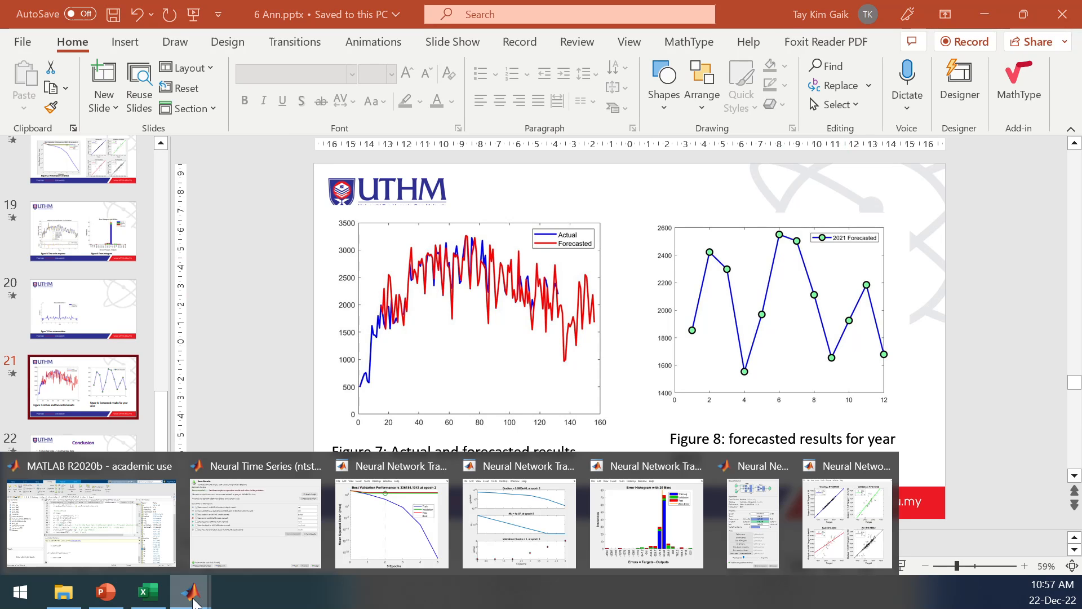
left_click(107, 546)
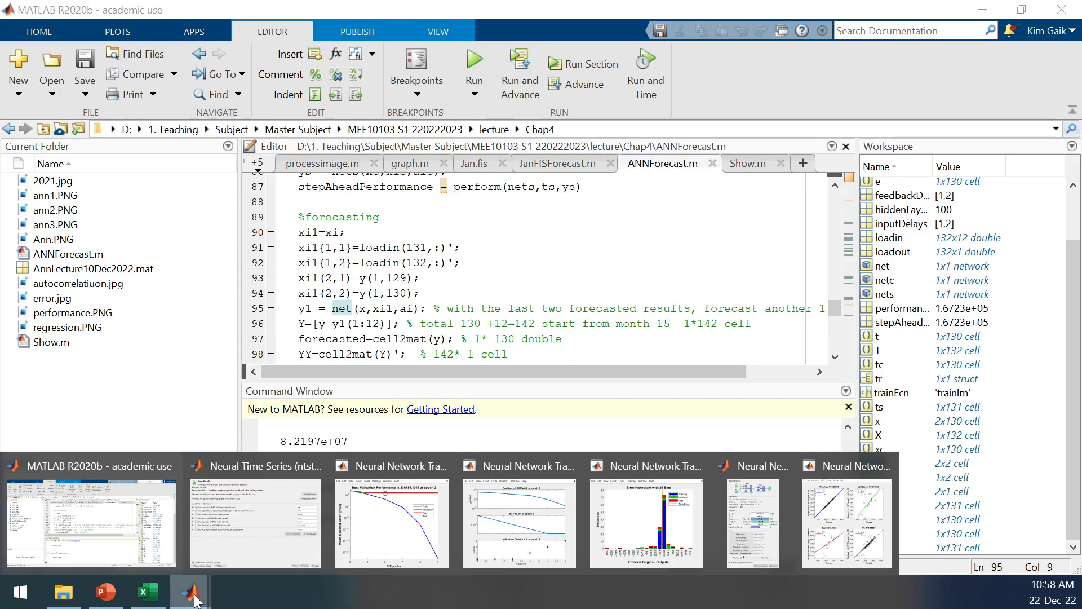
Review the 2020 forecast months M145 to M156 in the Excel sheet, and return to the forecasting code in MATLAB.
left_click(148, 592)
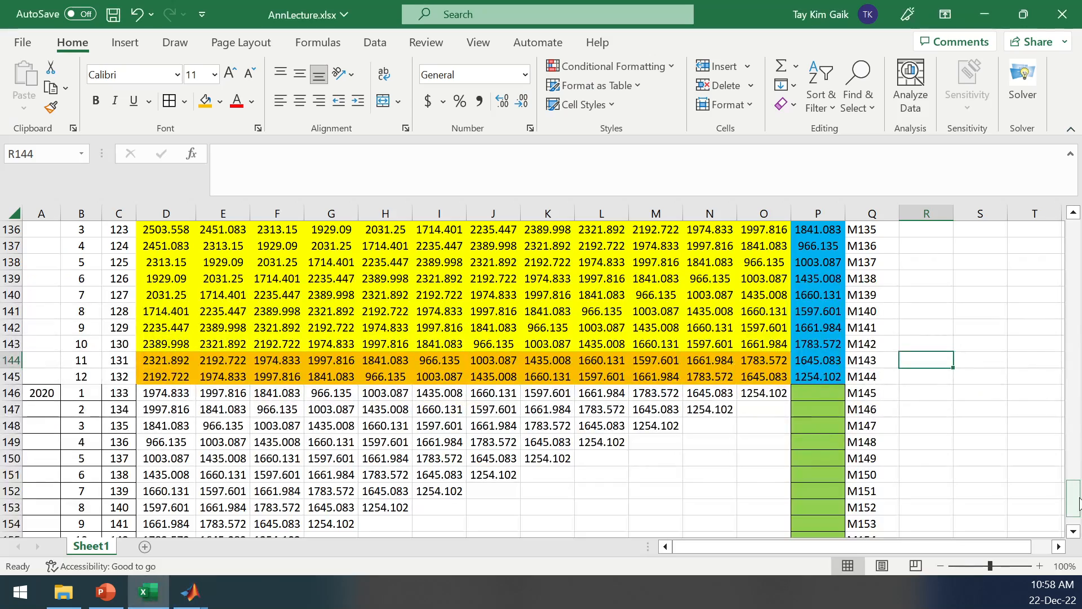
mouse_move(1074, 499)
left_mouse_down()
mouse_move(1072, 253)
mouse_move(1073, 499)
left_mouse_up()
left_click(866, 353)
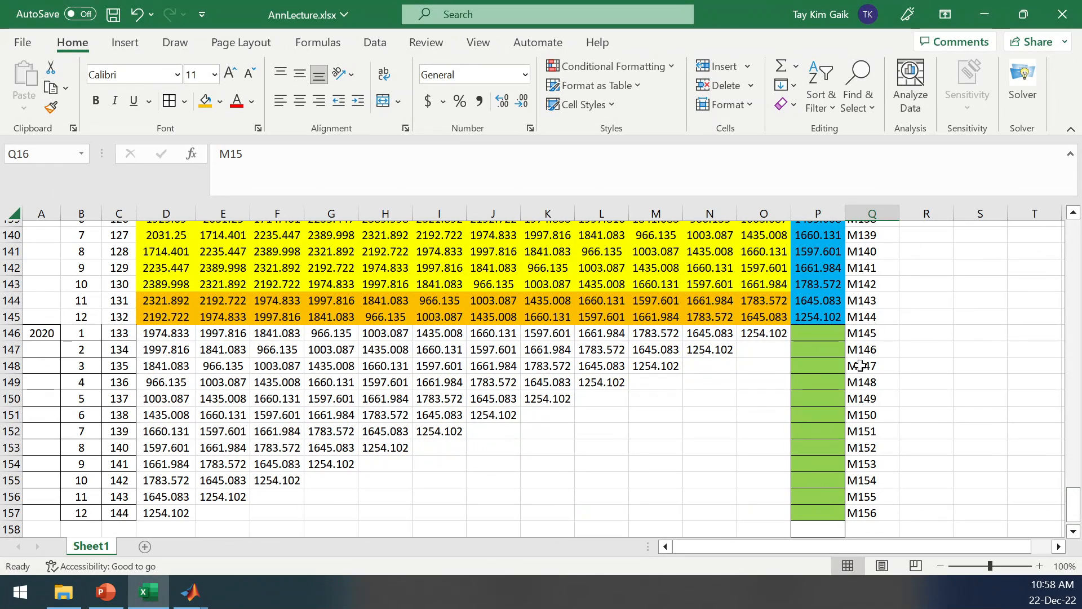
mouse_move(190, 592)
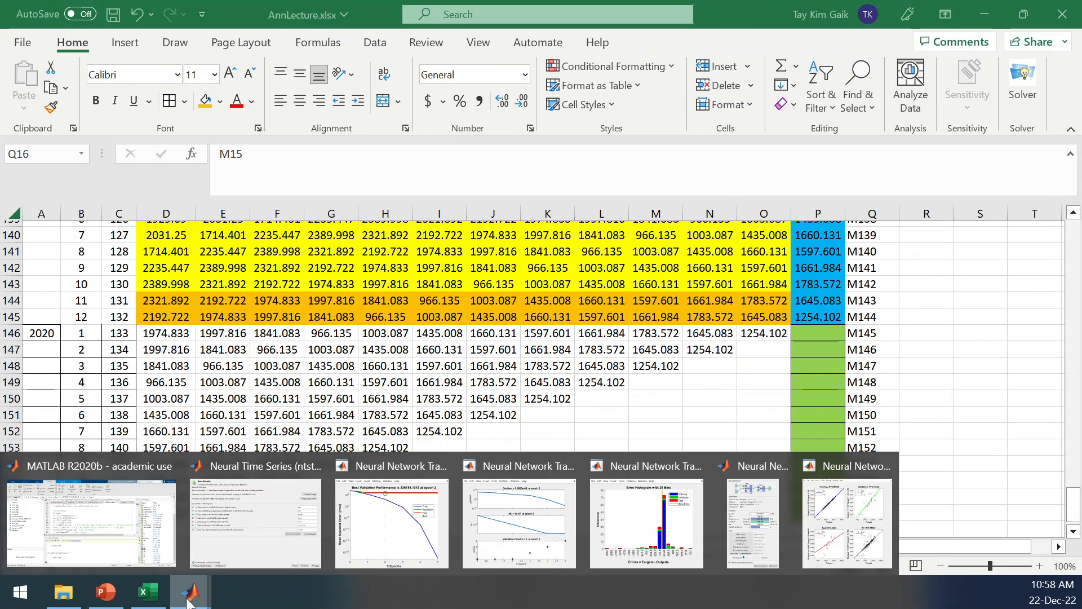
left_click(109, 523)
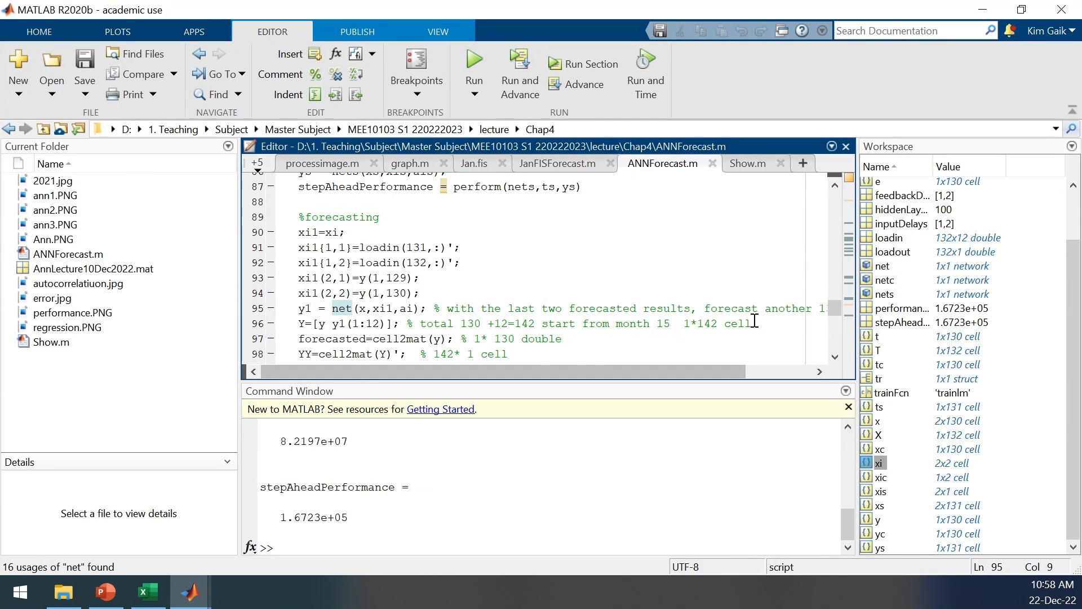
Examine the forecasting code from line 90 and the error analysis section on lines 99 to 104 of ANNForecast.m.
left_click(806, 227)
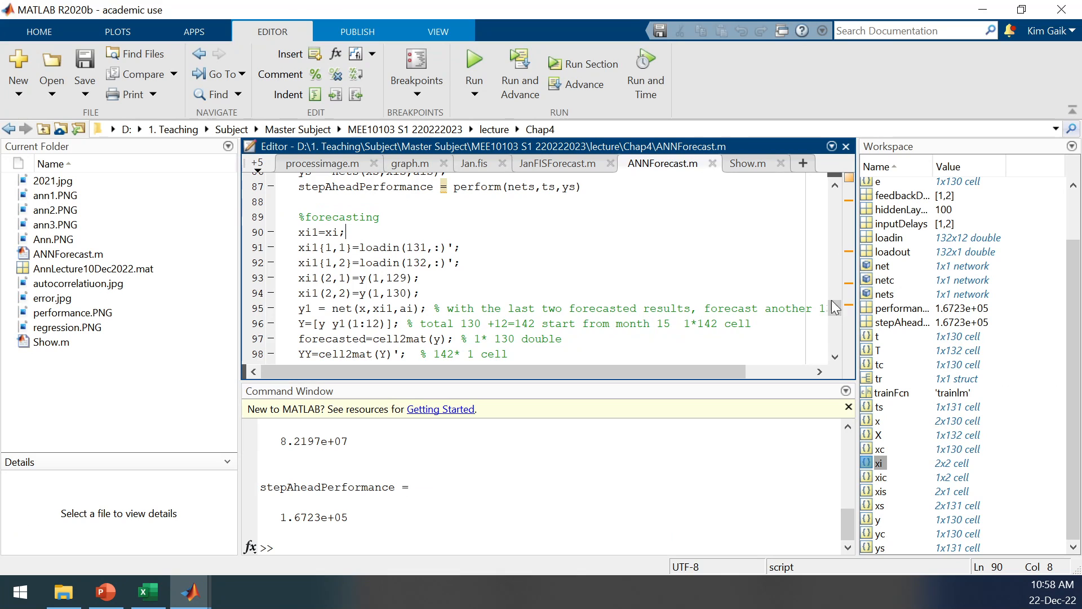
scroll(834, 311, "down", 2)
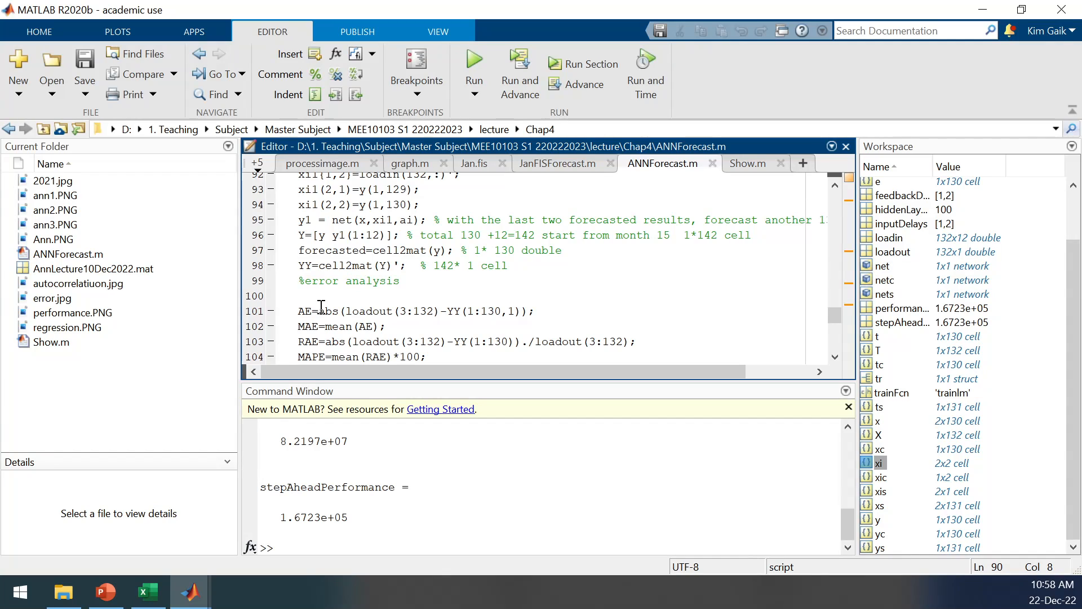
left_click_drag(834, 317, 833, 323)
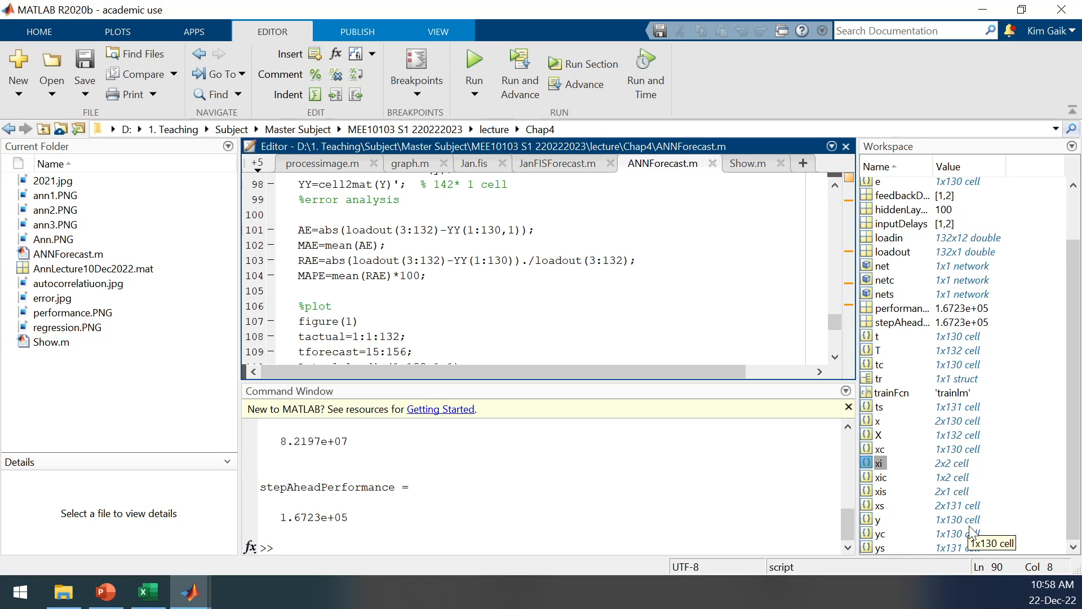
In the Excel sheet AnnLecture.xlsx, label the M15 row y1 in cell R16 and the M16 row y2 in cell R17.
left_click(147, 591)
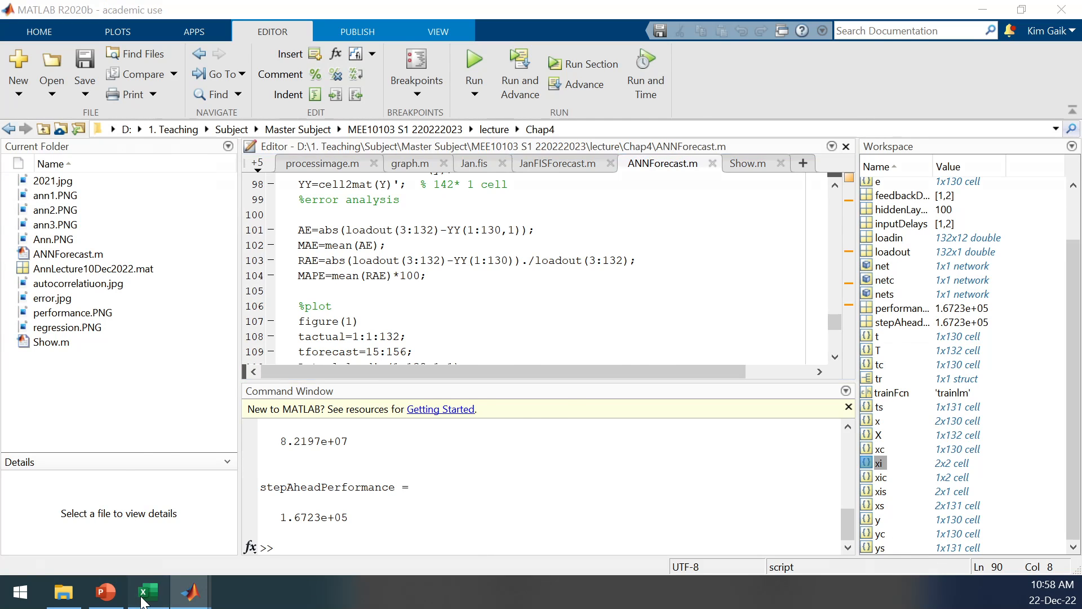
left_click_drag(1074, 501, 1076, 250)
left_click(924, 351)
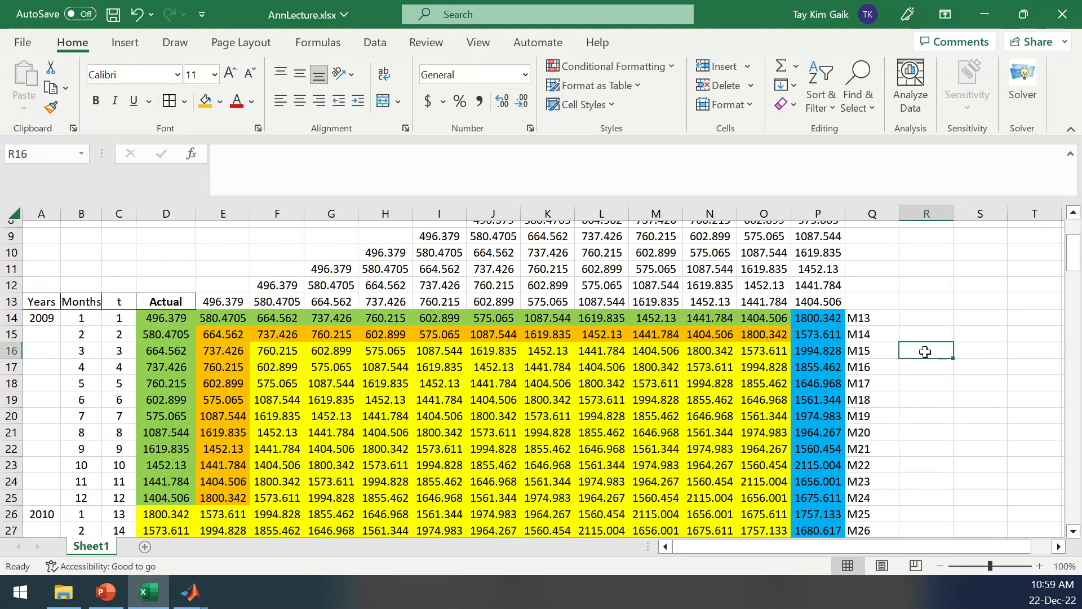
type("y1")
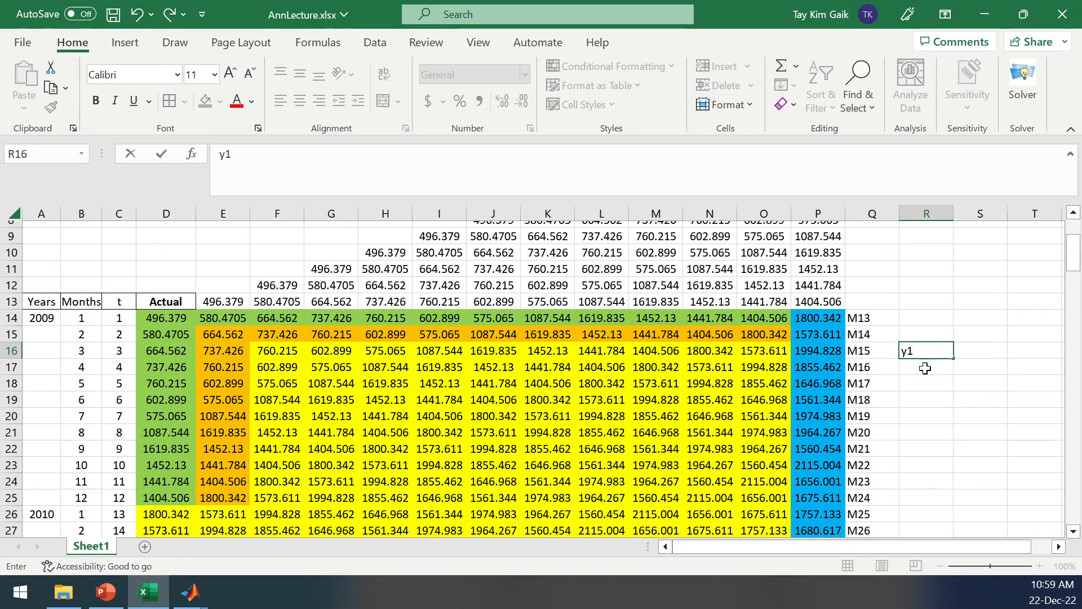
left_click(926, 368)
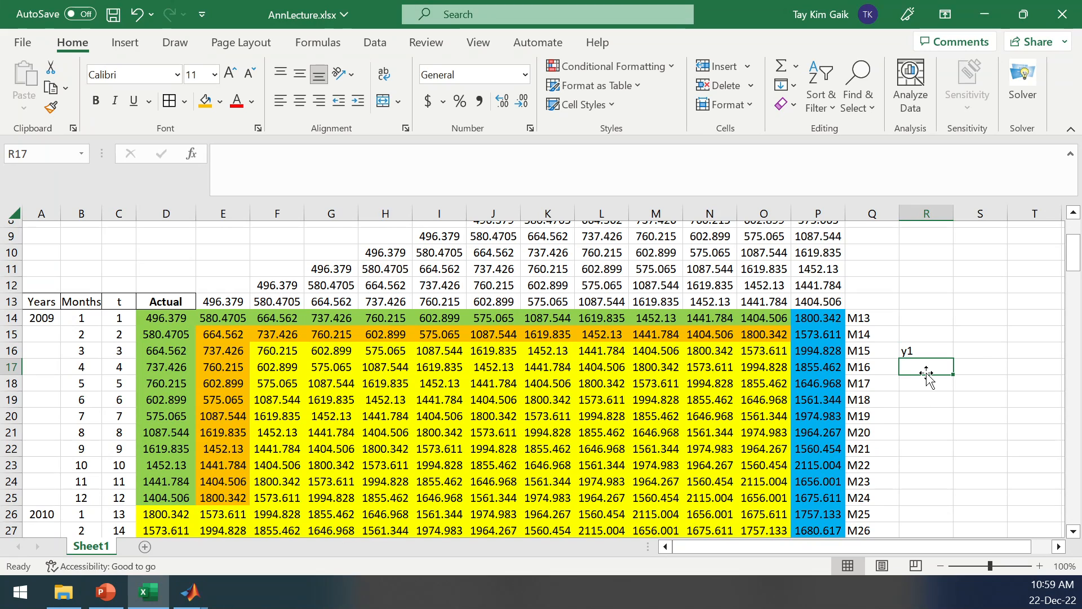
type("y2")
left_click(964, 401)
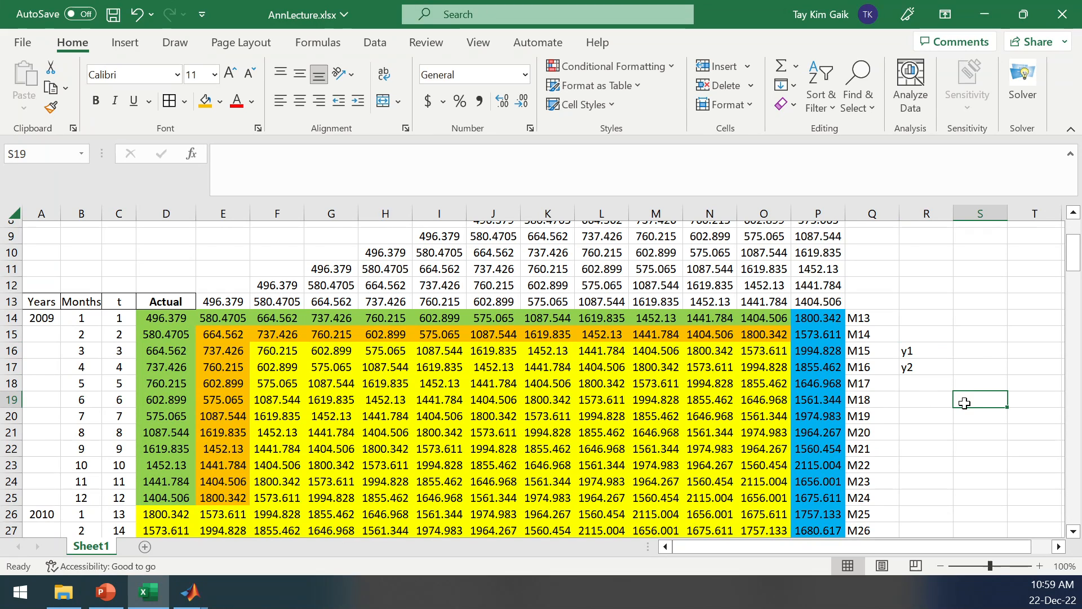
Compare loadout(3:132) on line 101 of the MATLAB script with the Excel target values in P14 to P16, and return to MATLAB.
mouse_move(192, 598)
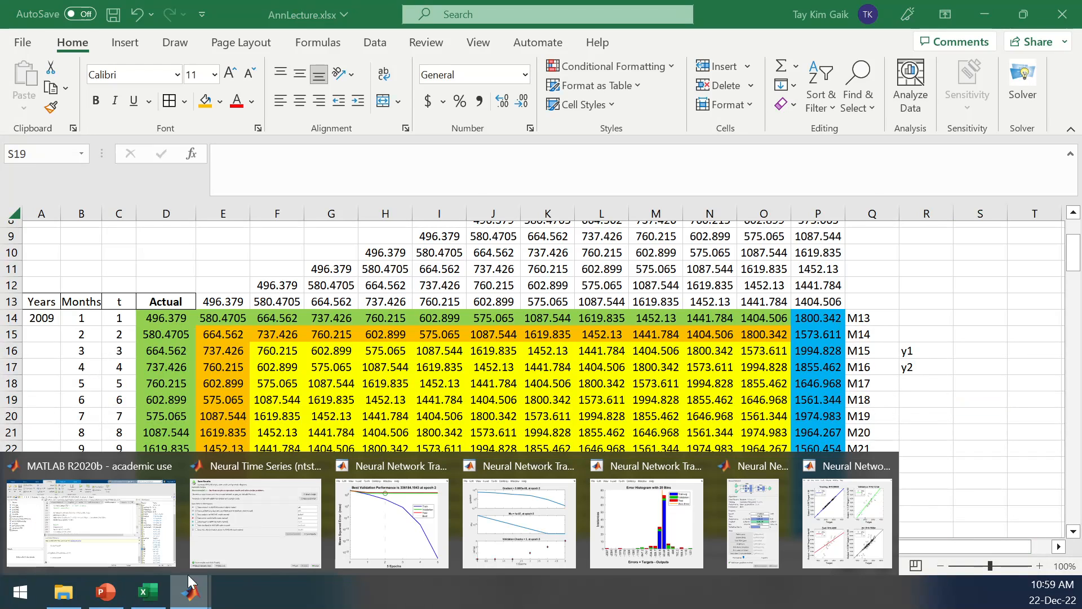
left_click(101, 536)
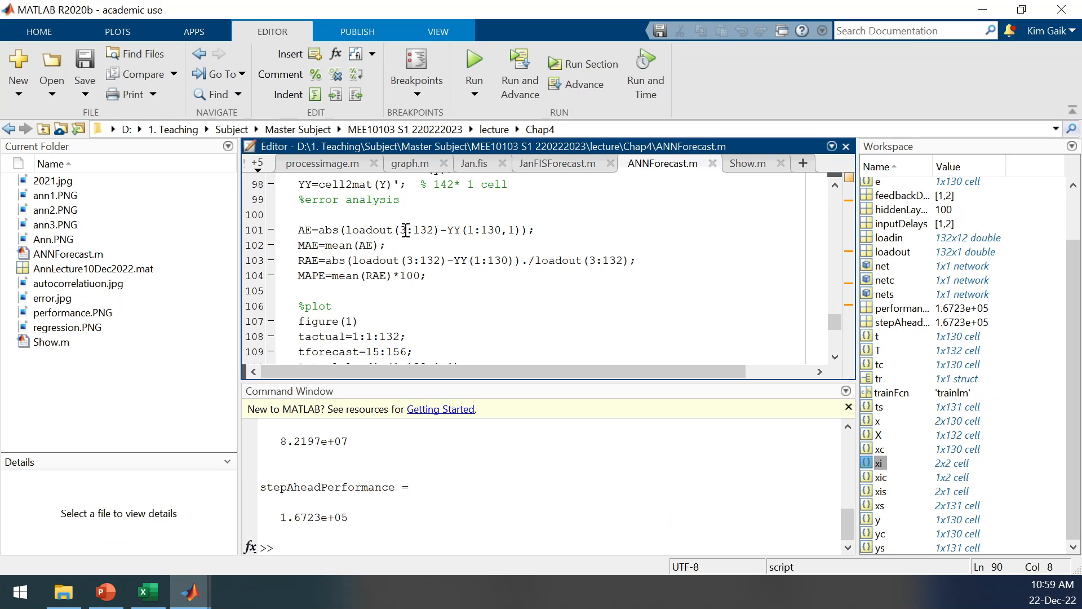
left_click(148, 592)
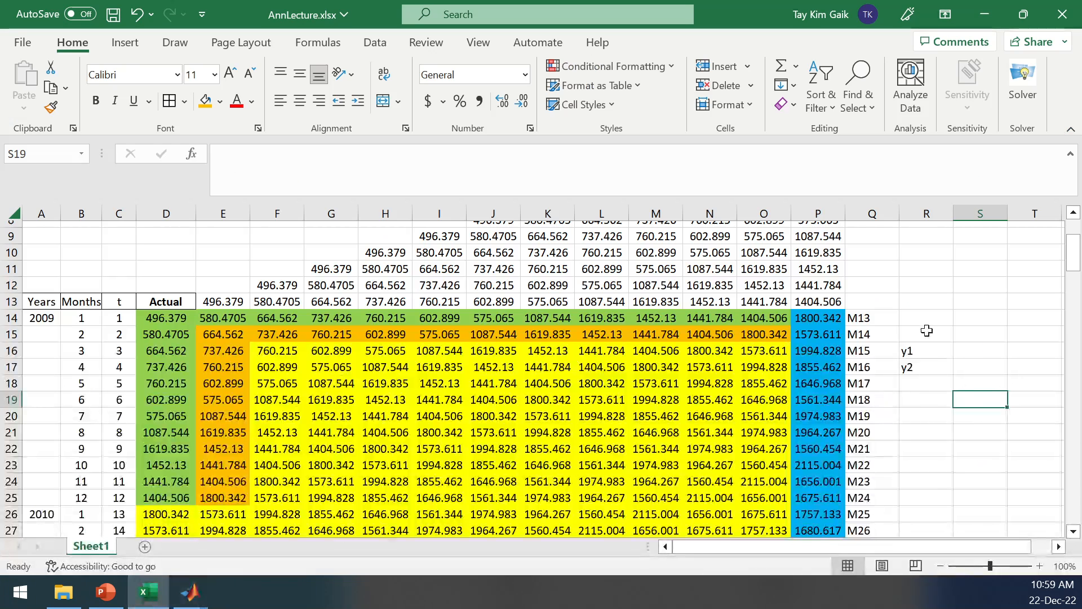
left_click(821, 319)
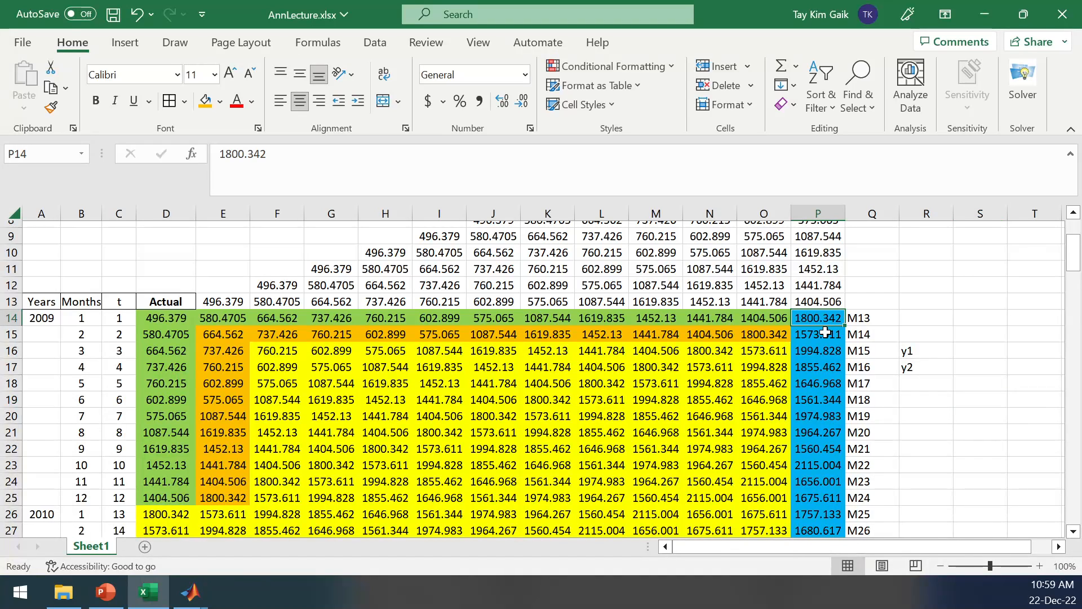
left_click(828, 333)
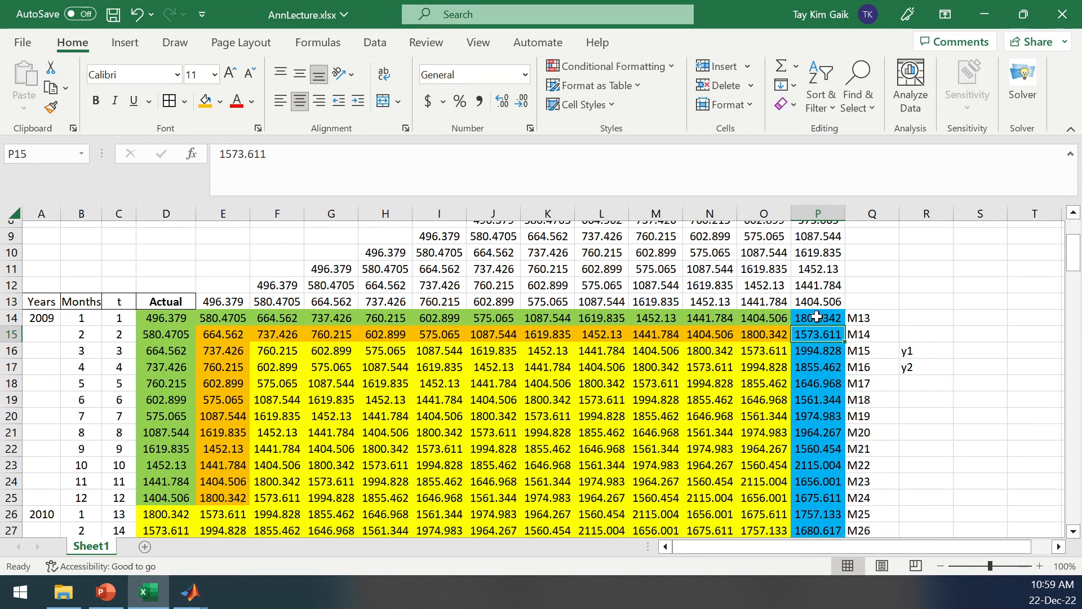
left_click(827, 353)
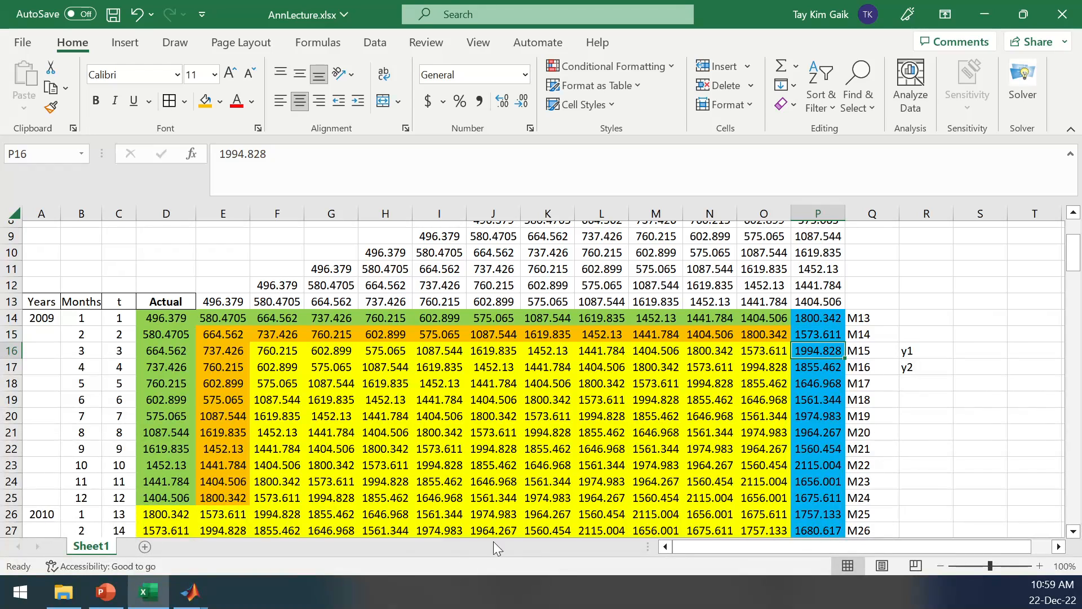
mouse_move(200, 604)
left_click(125, 544)
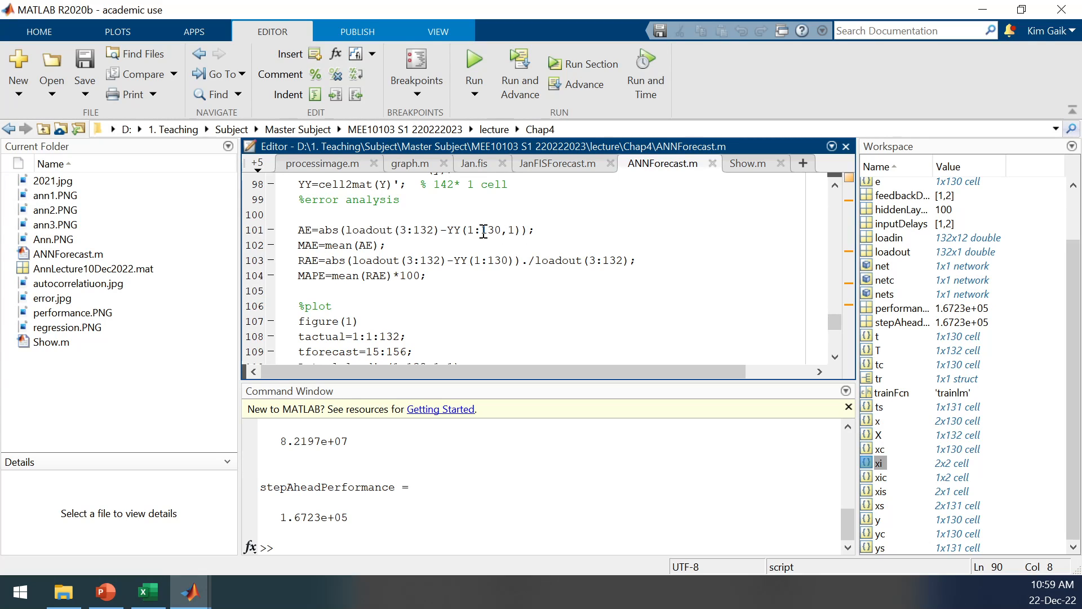
Review the Y and YY definitions, the MAE and MAPE calculations and the plot code through line 115.
left_click_drag(830, 320, 827, 314)
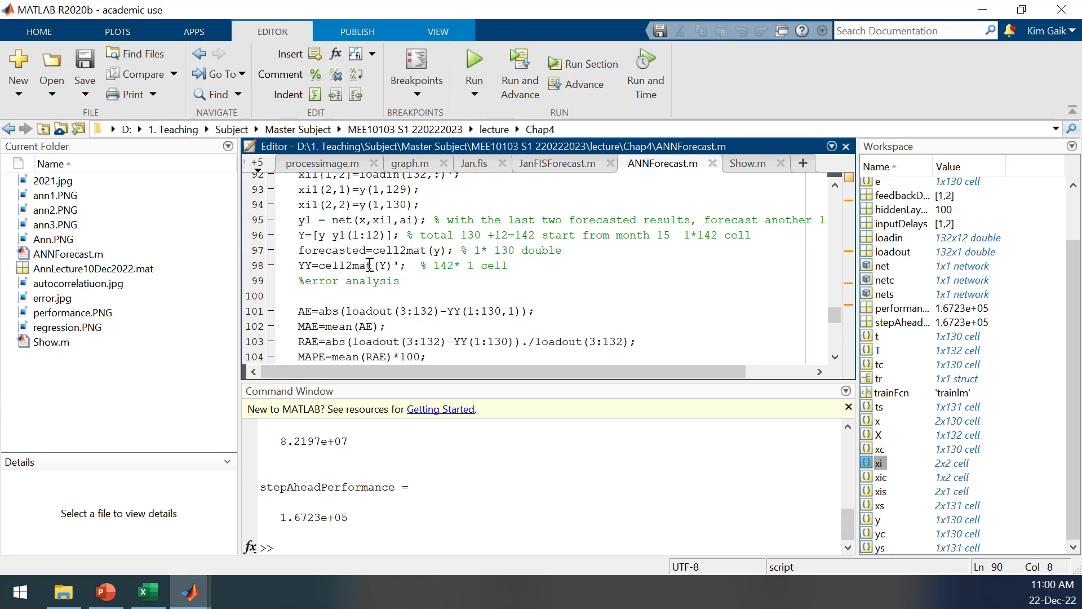
left_click_drag(834, 316, 835, 324)
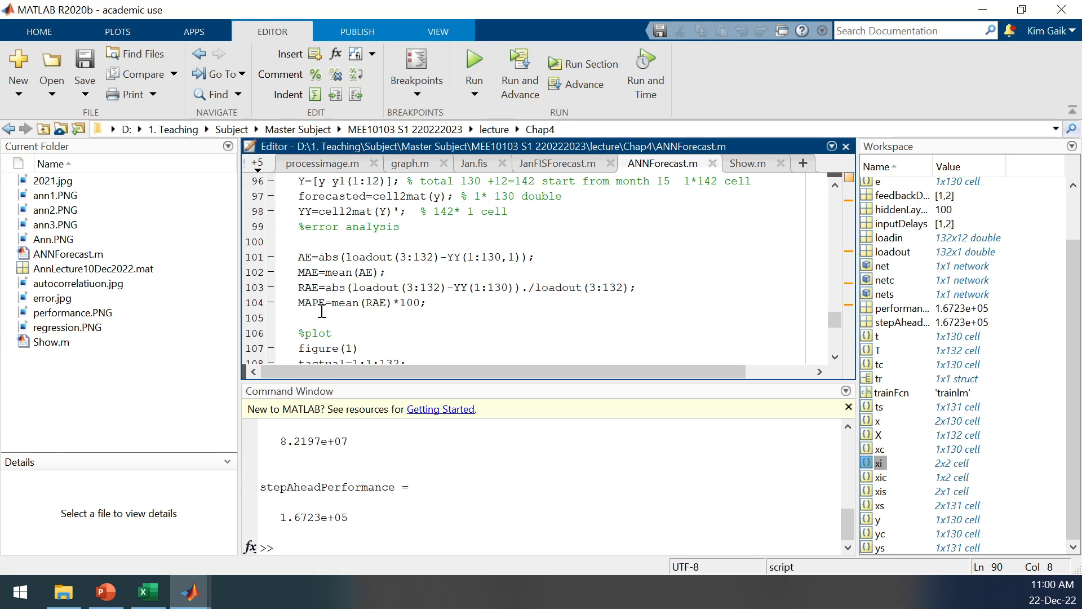
scroll(827, 322, "down", 3)
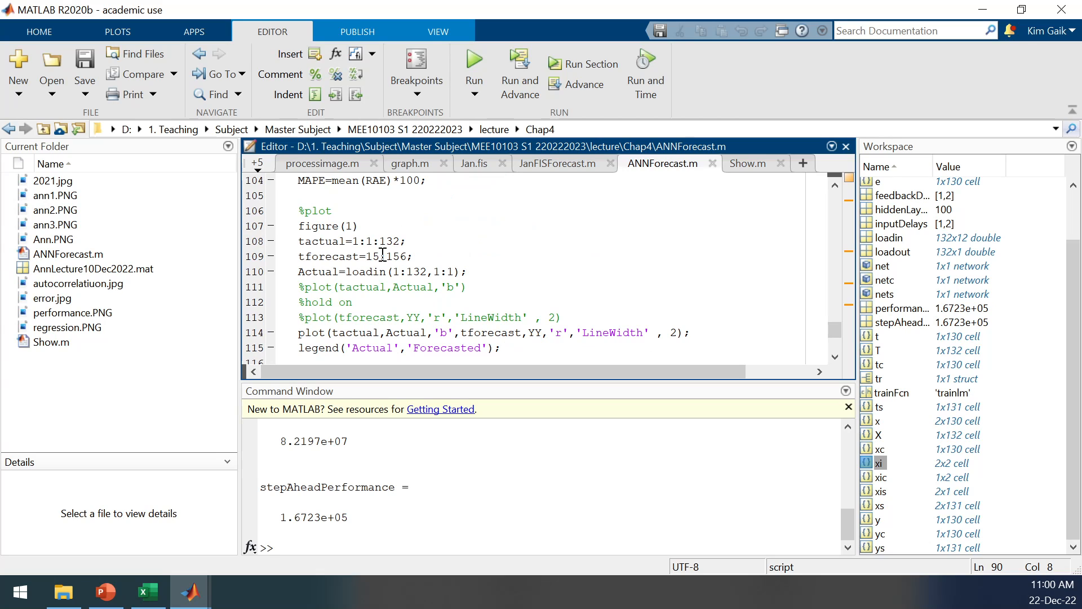
Check the final forecast months up to M156 in the Excel sheet against tforecast=15:156, and return to the MATLAB script.
left_click(148, 592)
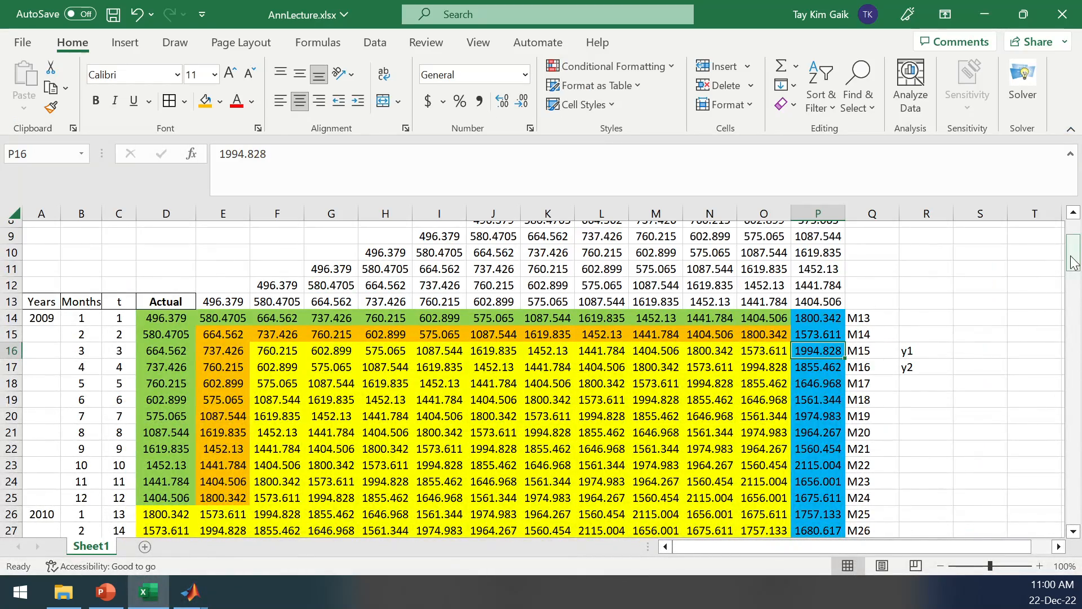
left_click_drag(1074, 257, 1076, 505)
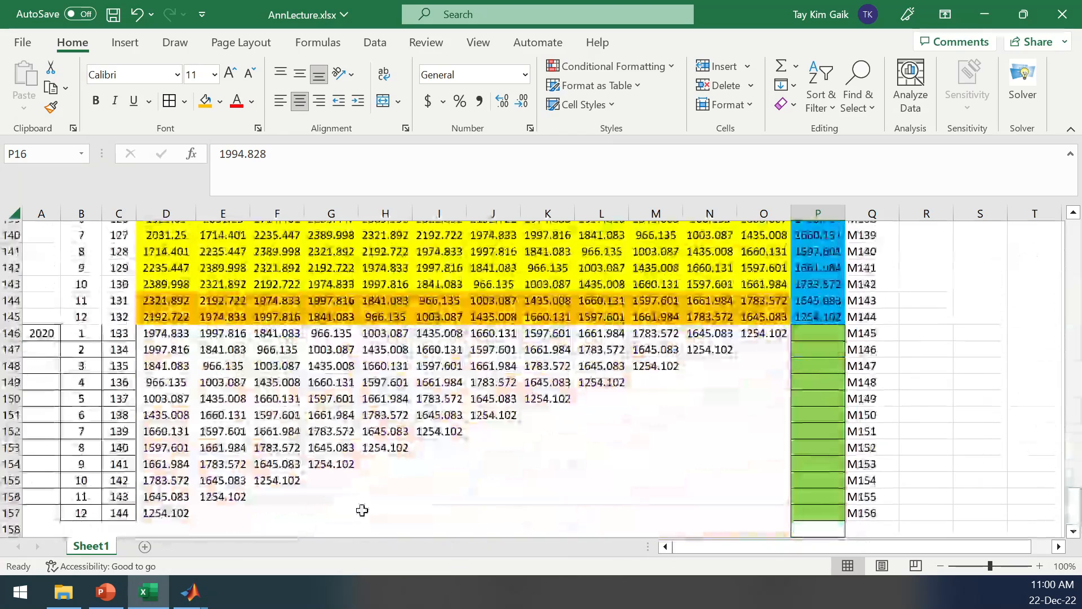
mouse_move(194, 603)
left_click(100, 543)
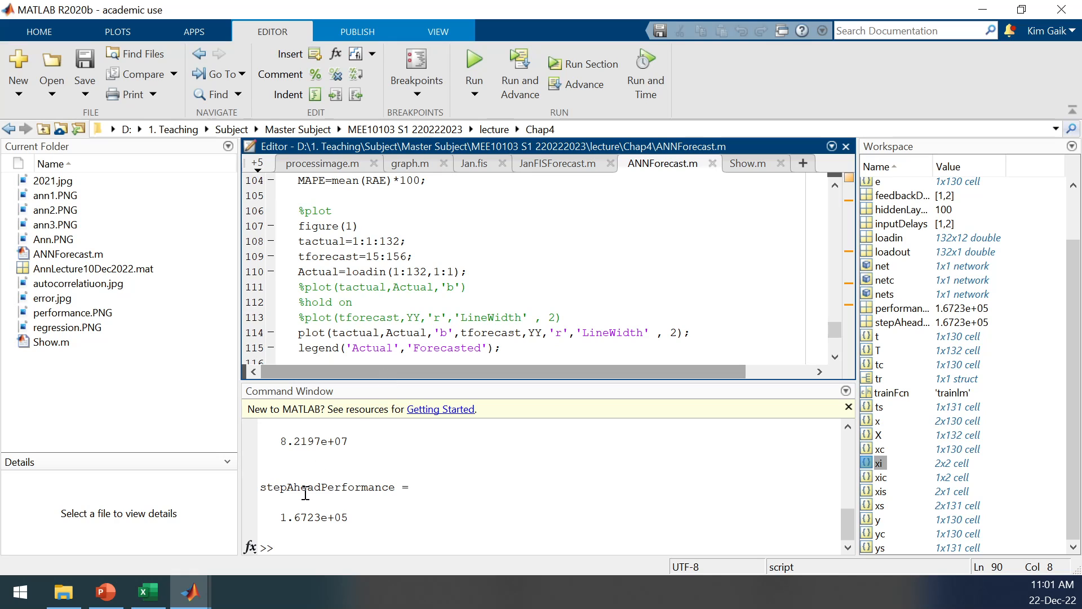
Compare the plot code with Figures 7 and 8 on slide 21 in PowerPoint, and return to ANNForecast.m in MATLAB.
left_click(105, 592)
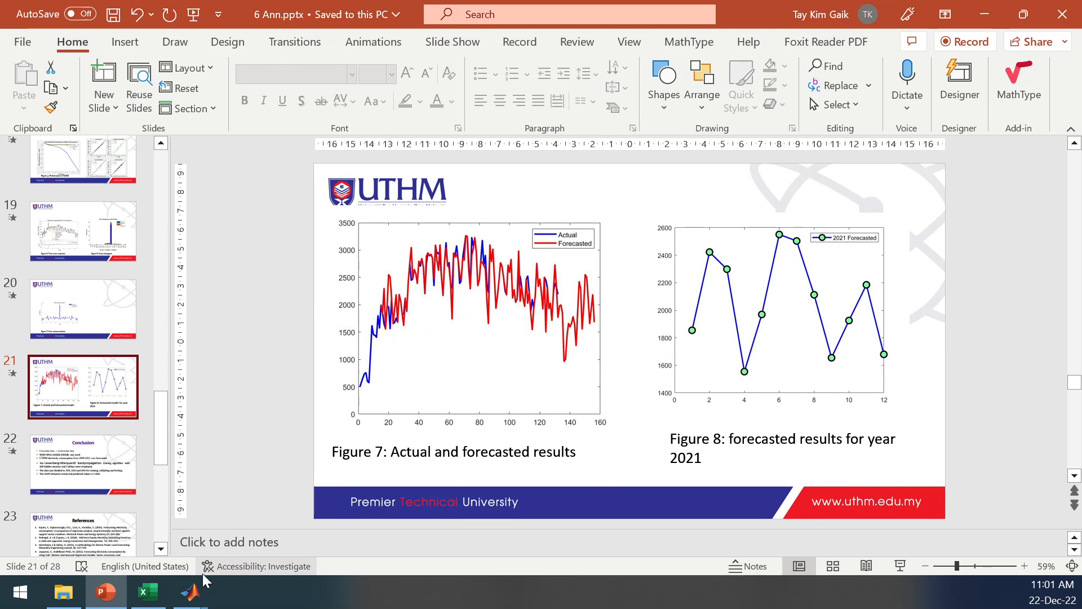
mouse_move(193, 593)
left_click(122, 542)
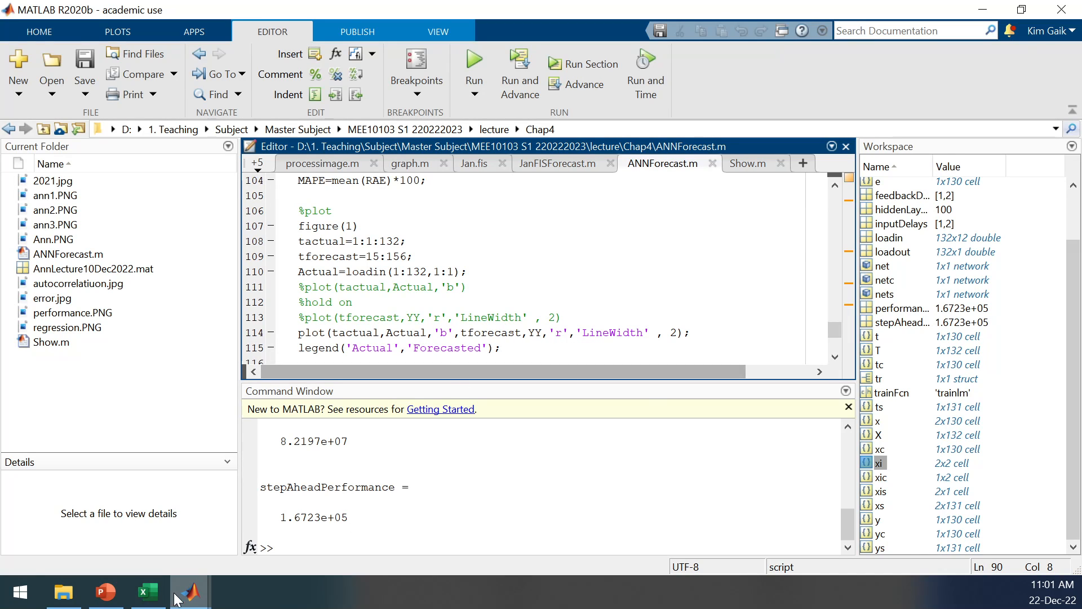
mouse_move(191, 592)
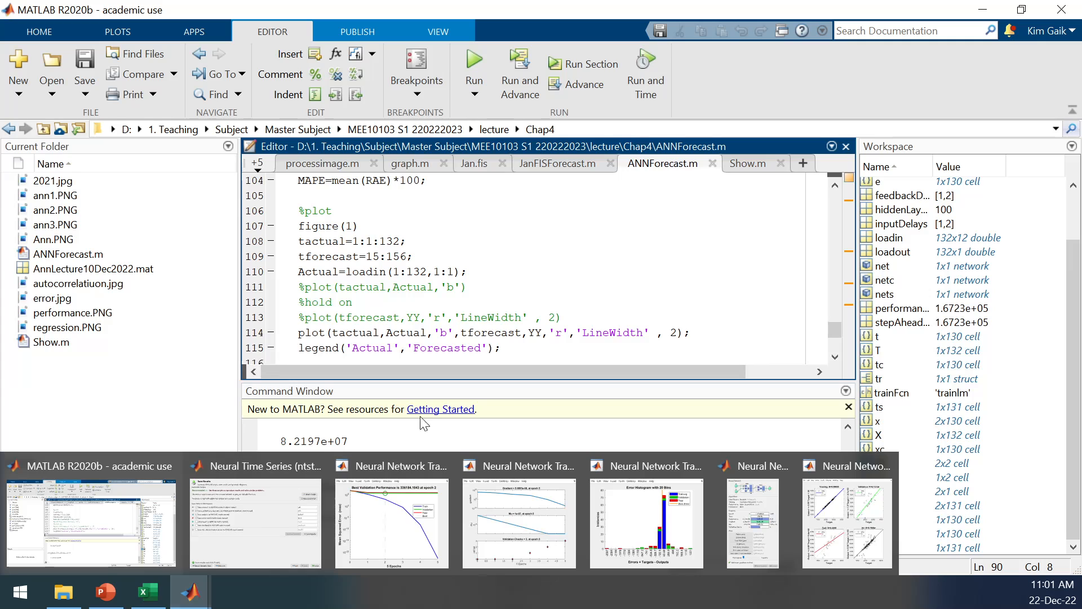
left_click(113, 595)
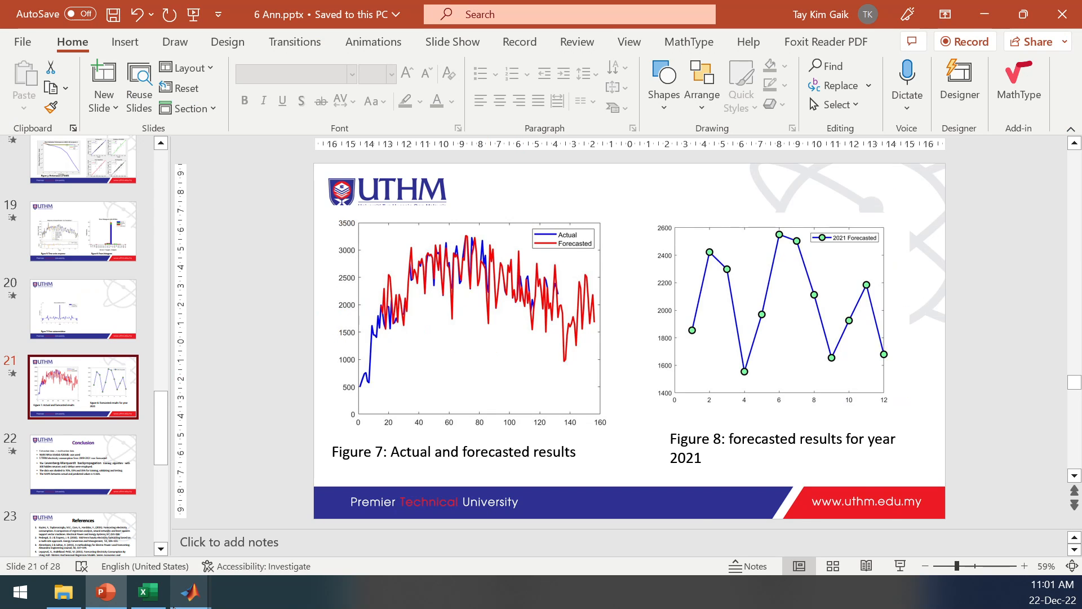
mouse_move(192, 592)
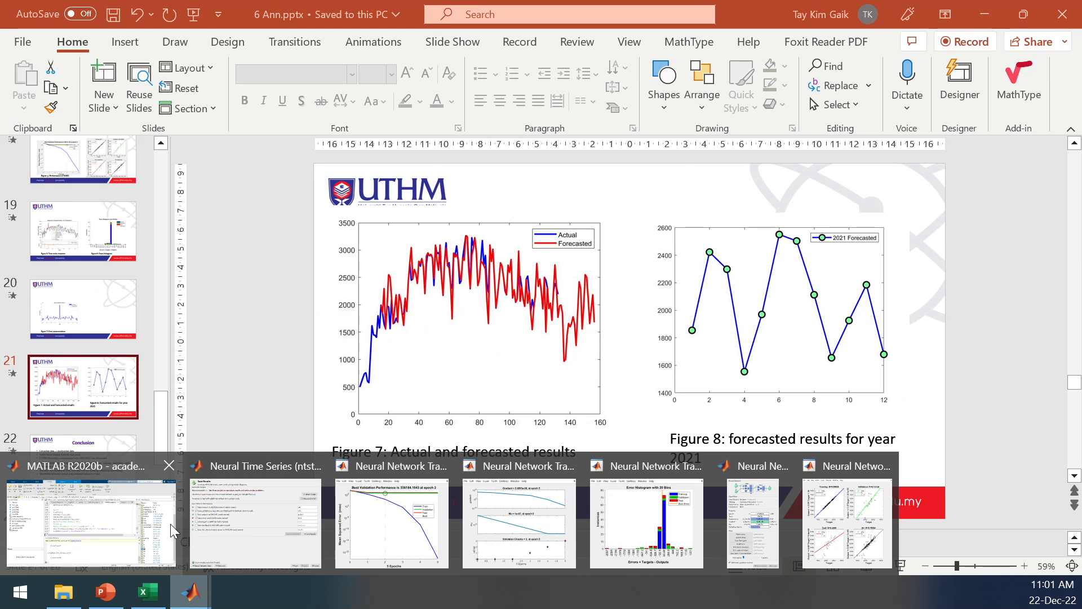
left_click(156, 511)
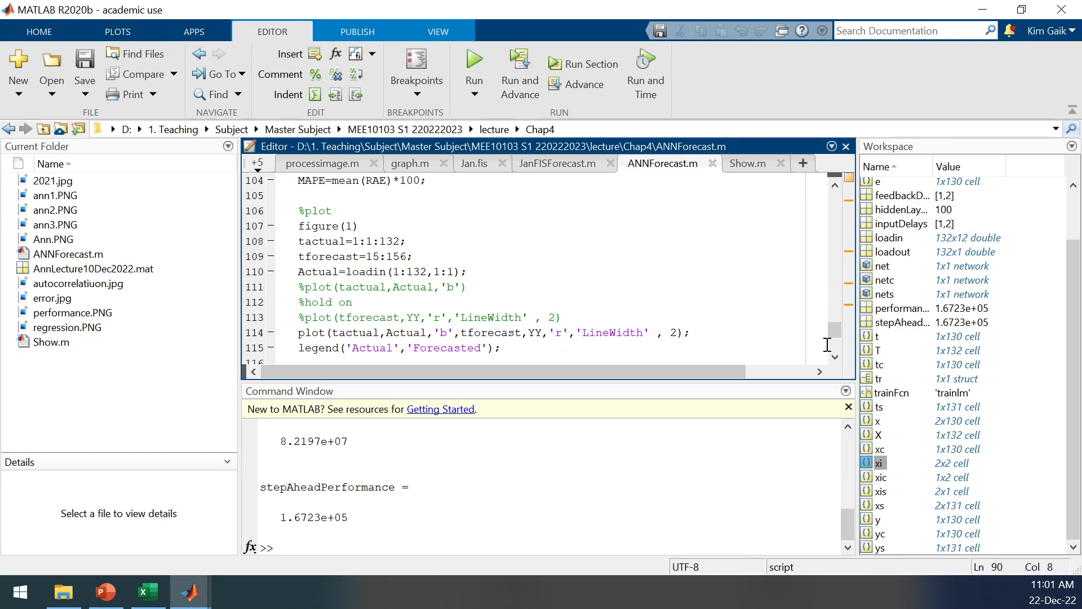
Check the load AnnLecture10Dec2022 line, run ANNForecast.m, and place the Figure 1 and Figure 2 windows side by side.
left_click_drag(835, 331, 833, 211)
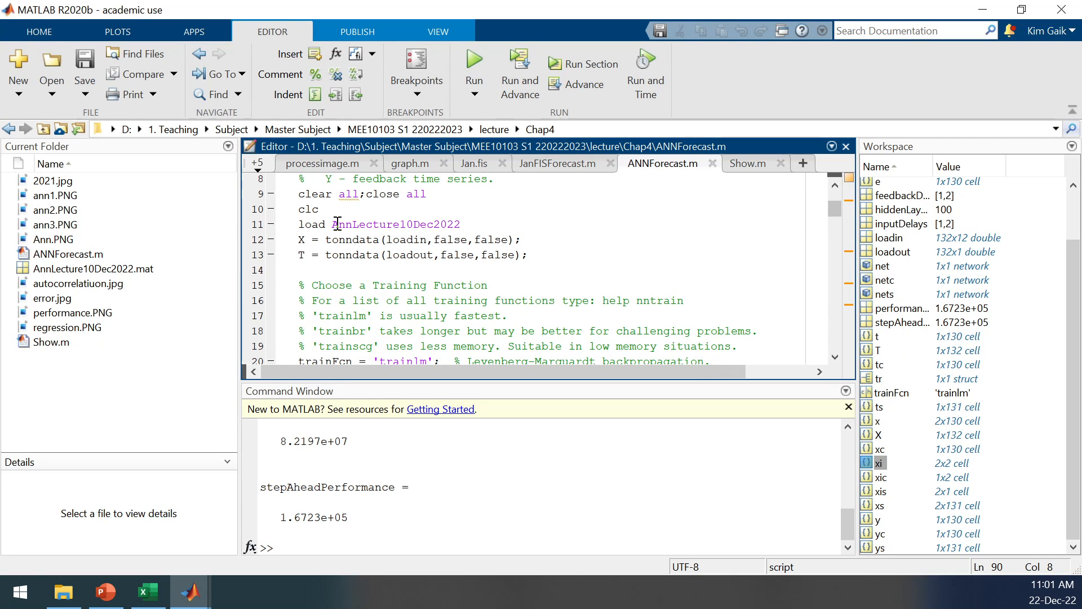
left_click_drag(336, 225, 461, 225)
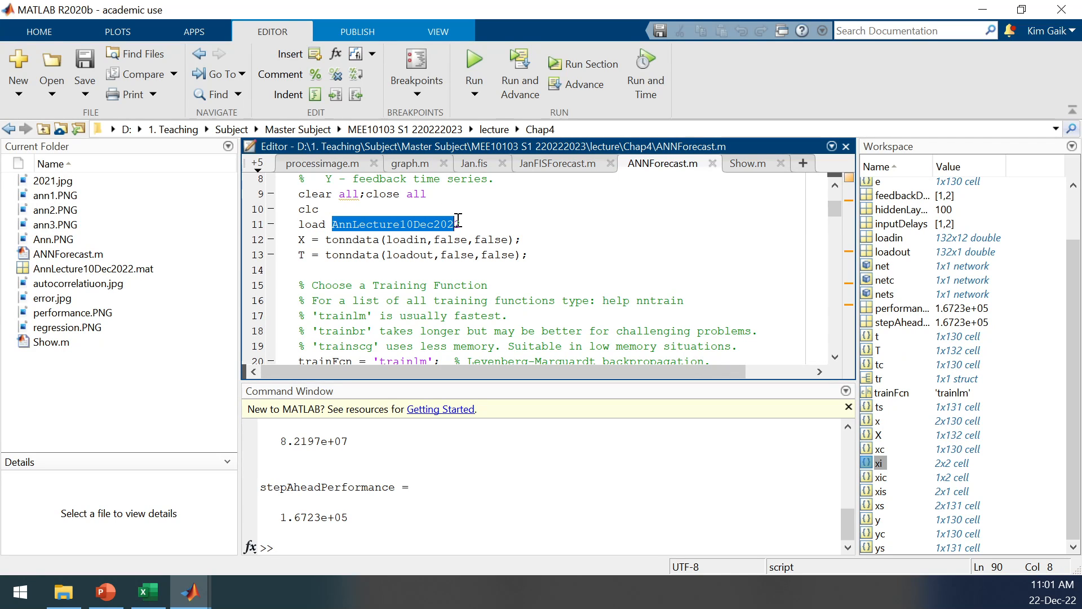
left_click(449, 239)
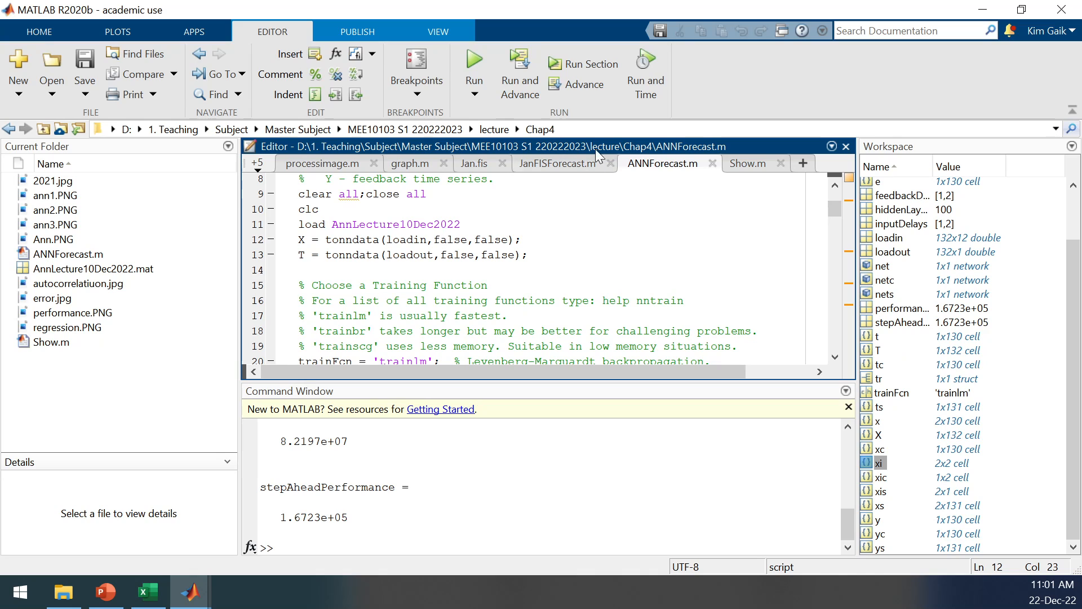
left_click(474, 60)
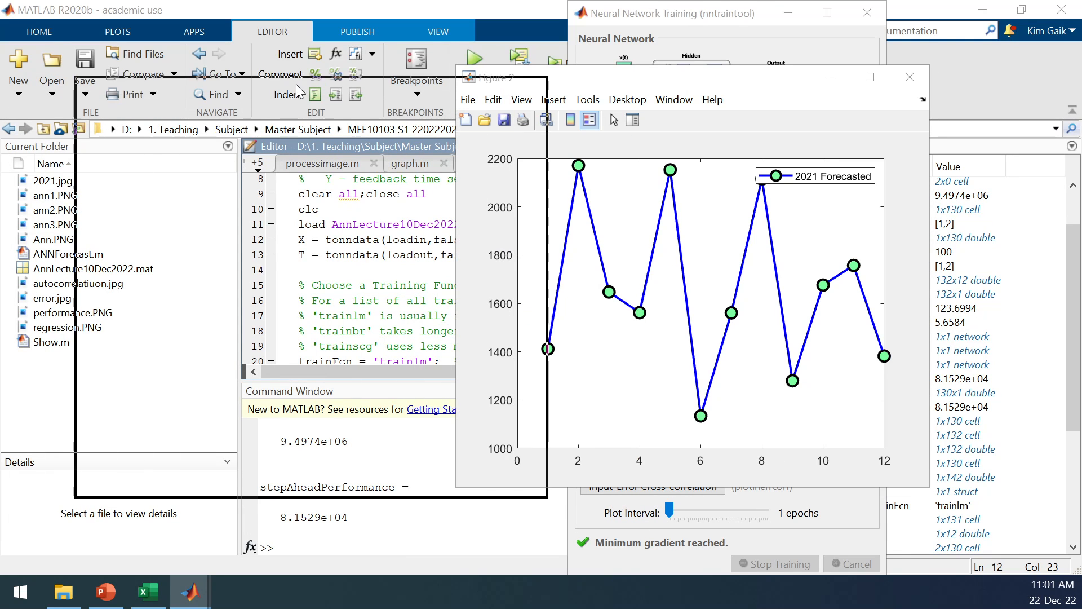
left_click_drag(593, 86, 703, 84)
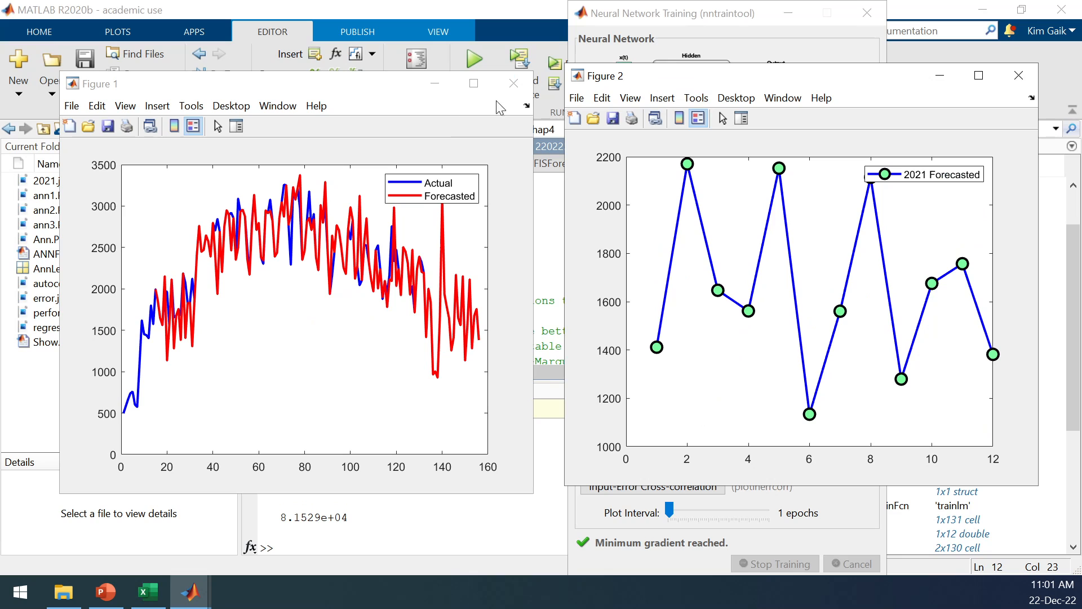
left_click_drag(403, 90, 450, 85)
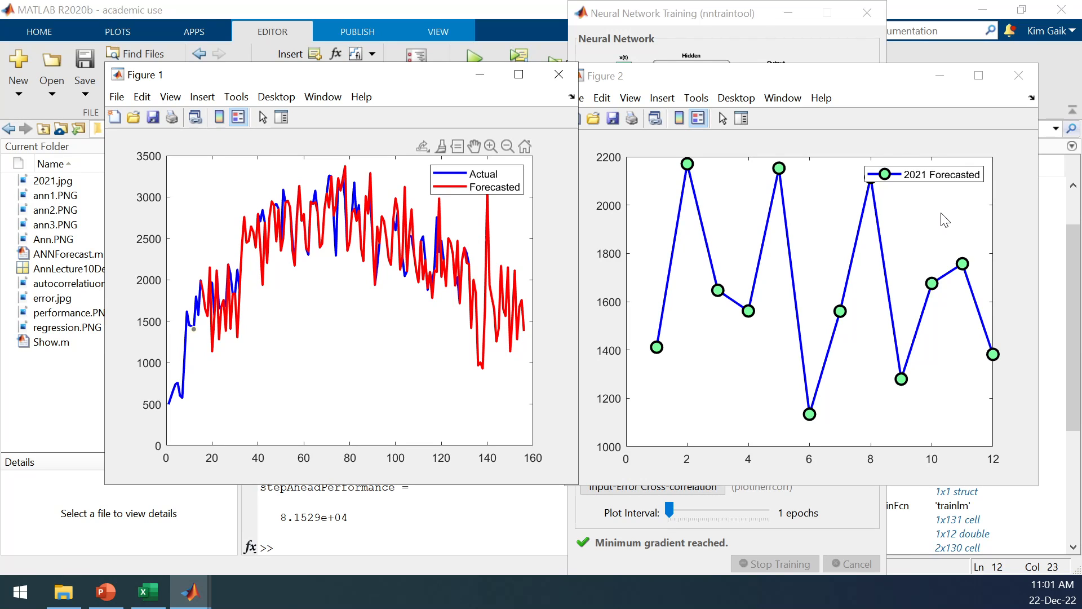
Show slide 21 in PowerPoint and place MATLAB's Figure 2 window beside the slide's Figure 8 to compare the 2021 forecasts.
left_click(106, 592)
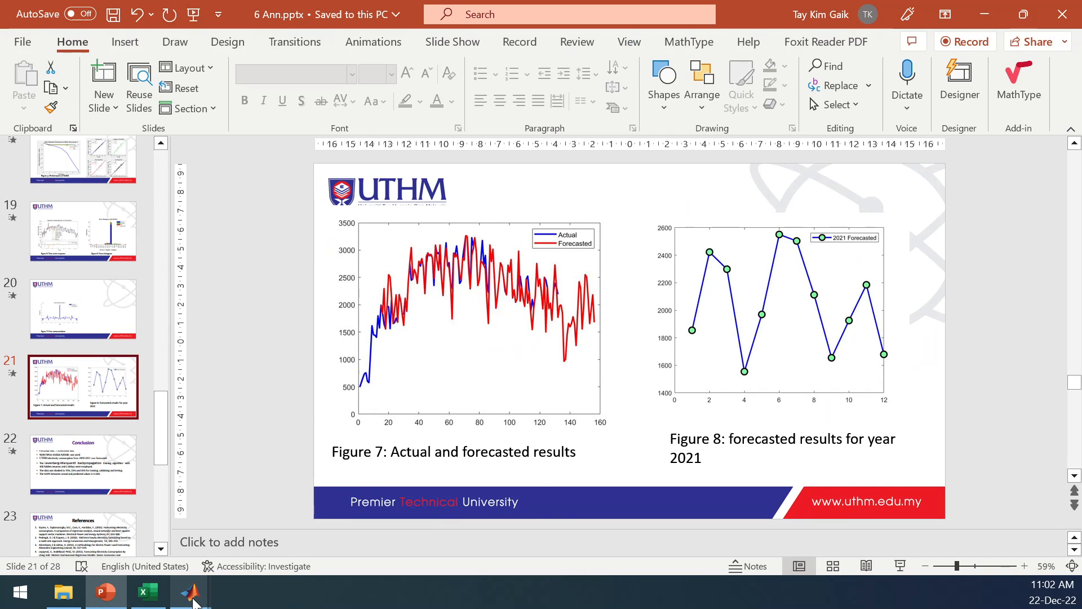
mouse_move(191, 601)
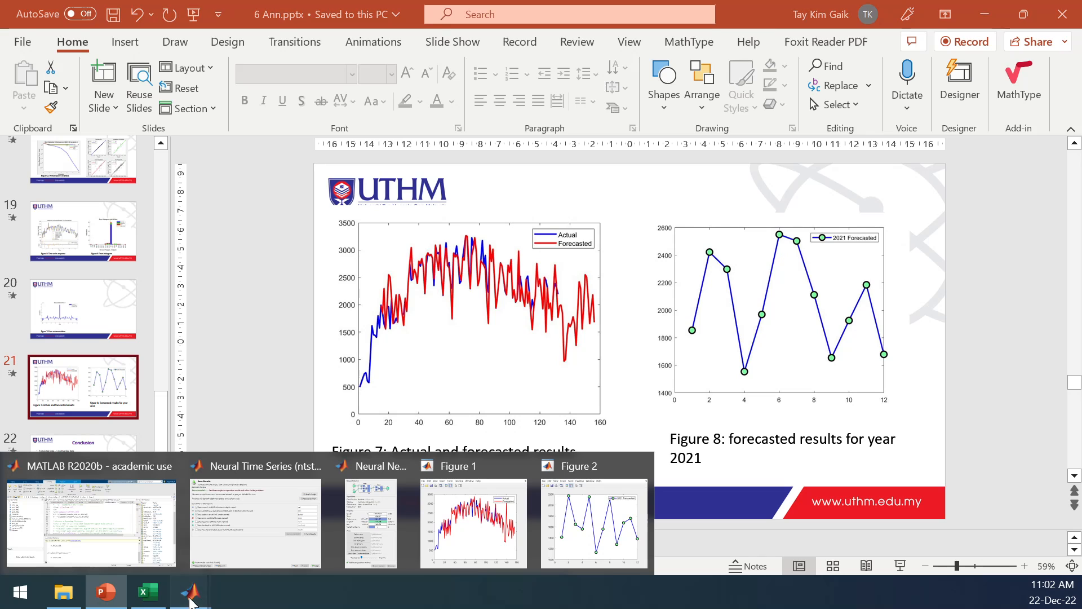
left_click(571, 539)
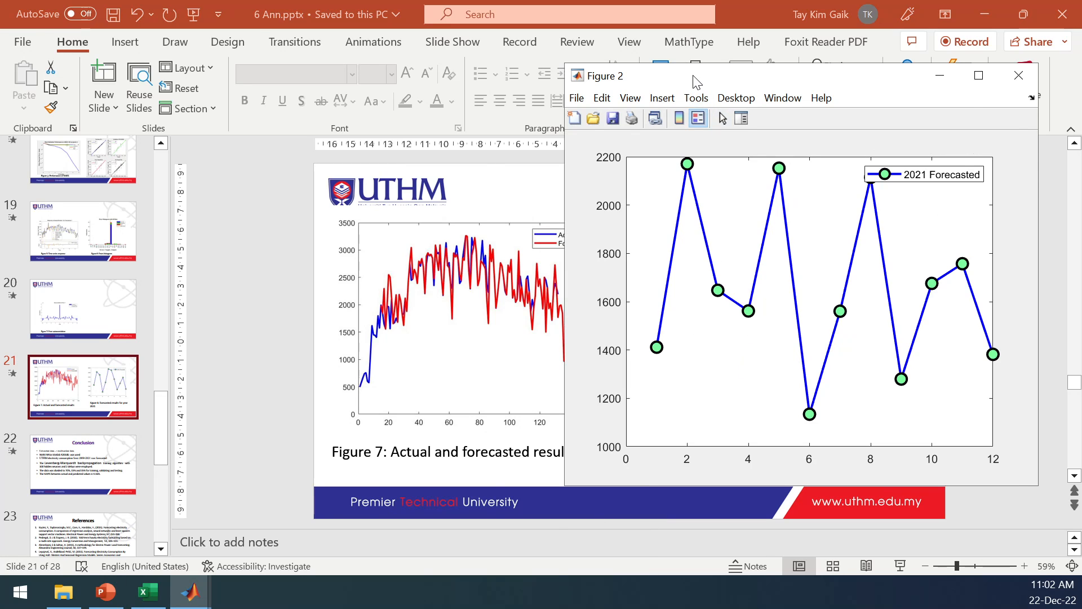
left_click_drag(337, 108, 338, 108)
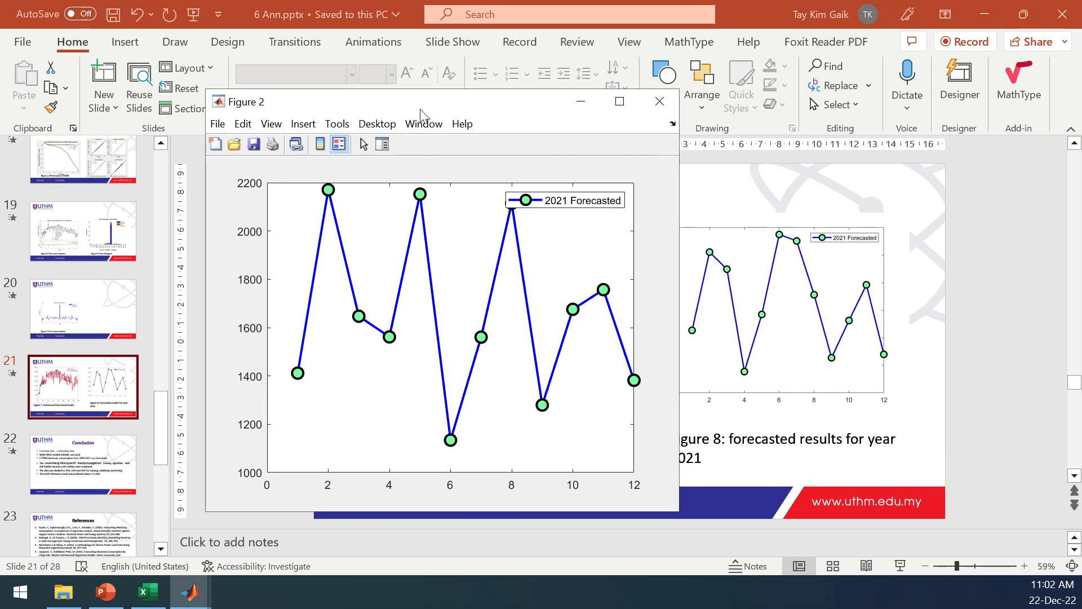
left_click_drag(418, 107, 361, 97)
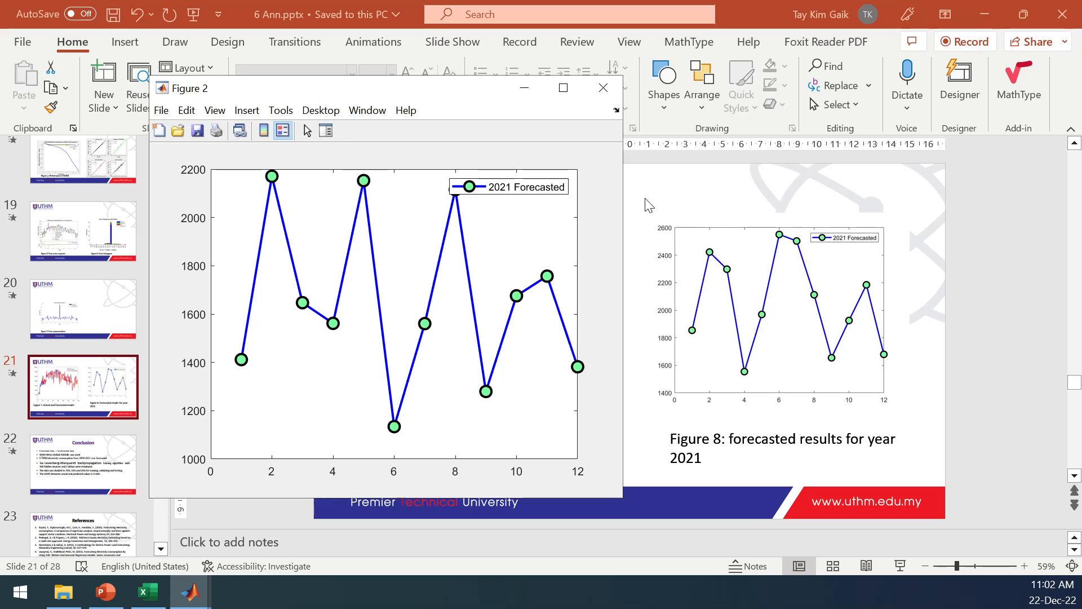